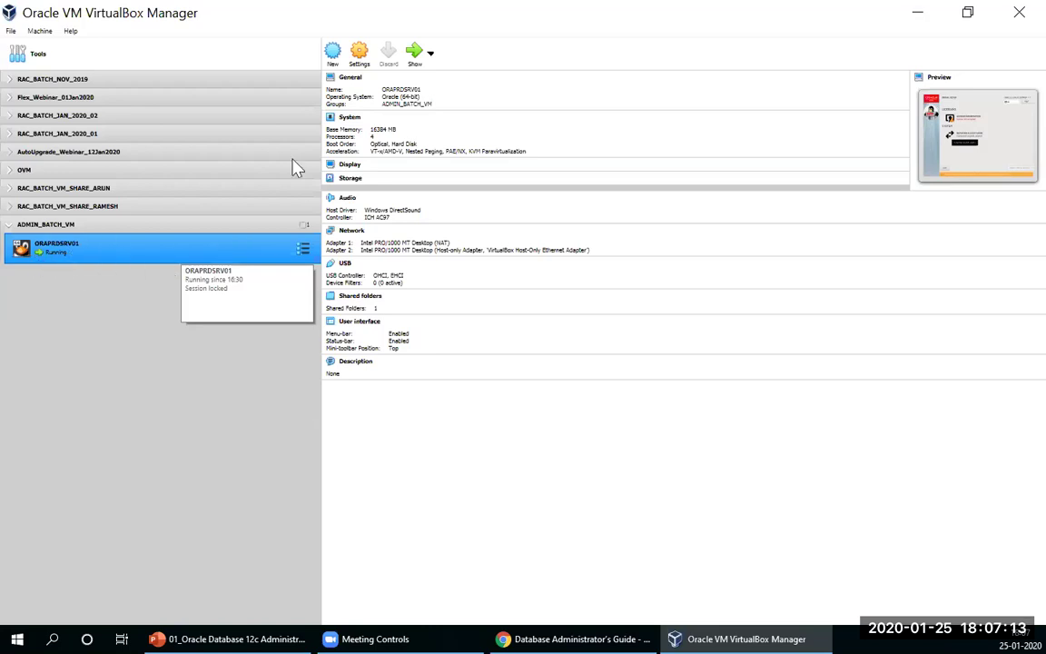
Step: Review ORAPRDSRV01's General and Processor settings, then select ORAPRDSRV01_1.vdi under Controller: SATA
click(359, 54)
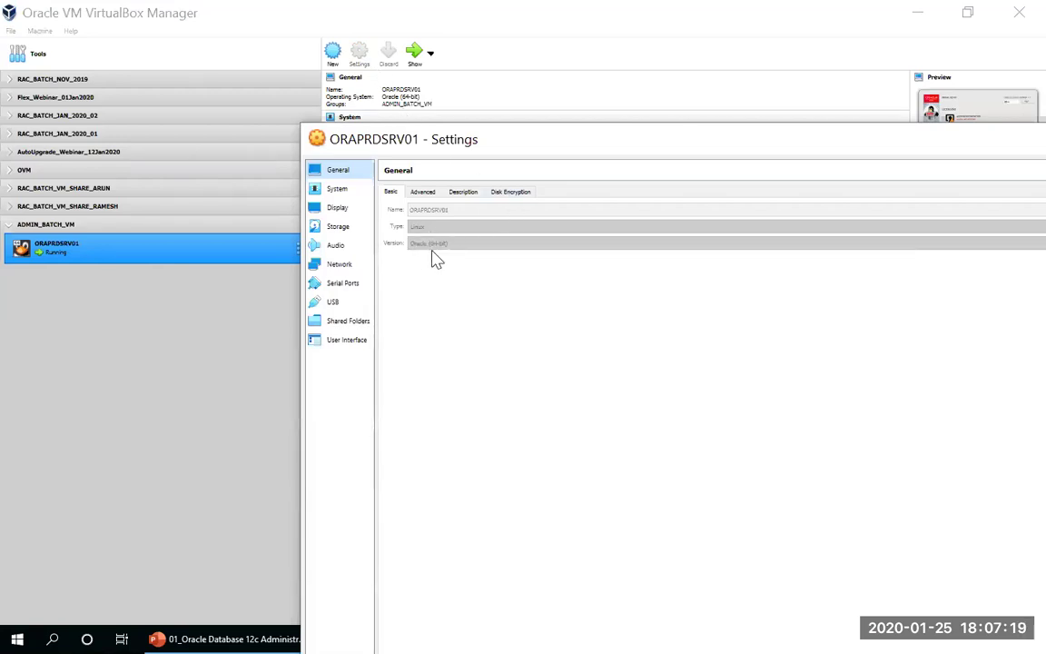
click(422, 193)
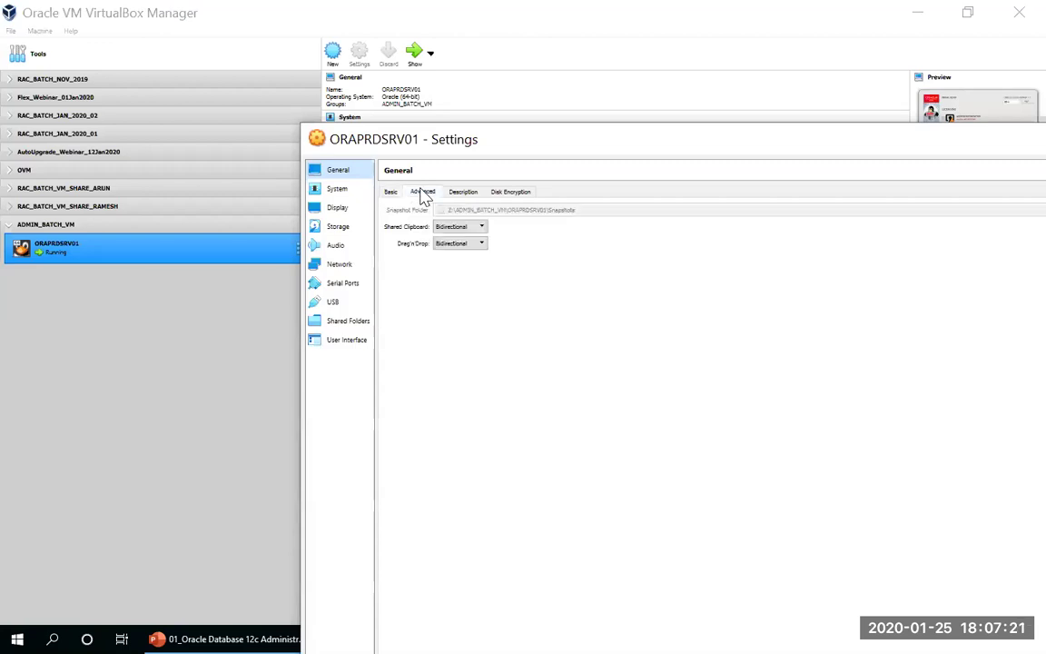
click(460, 198)
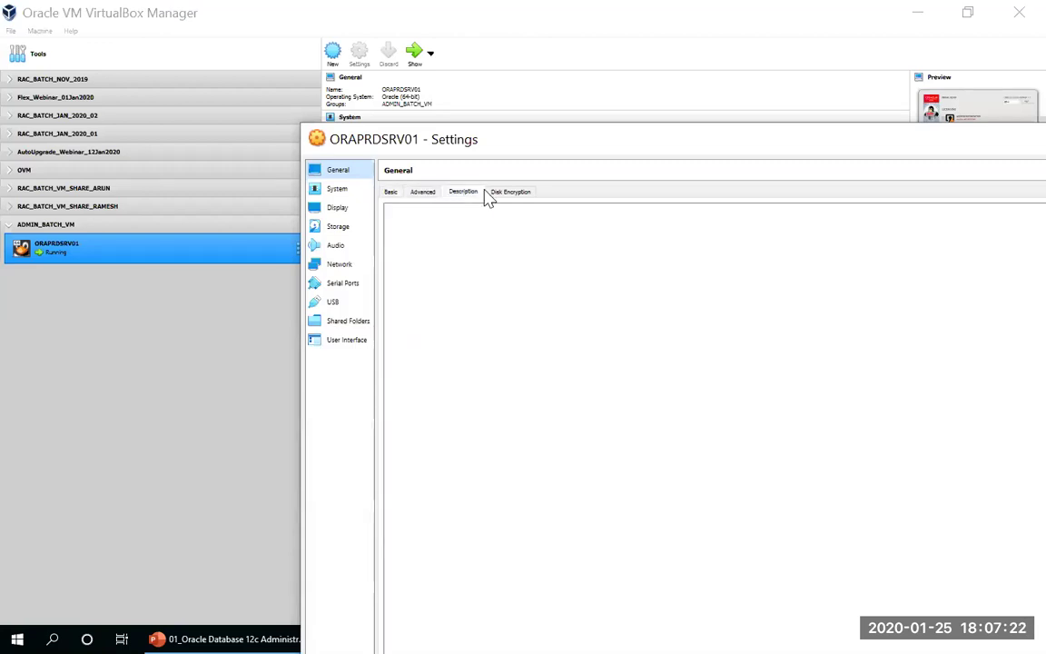
click(343, 192)
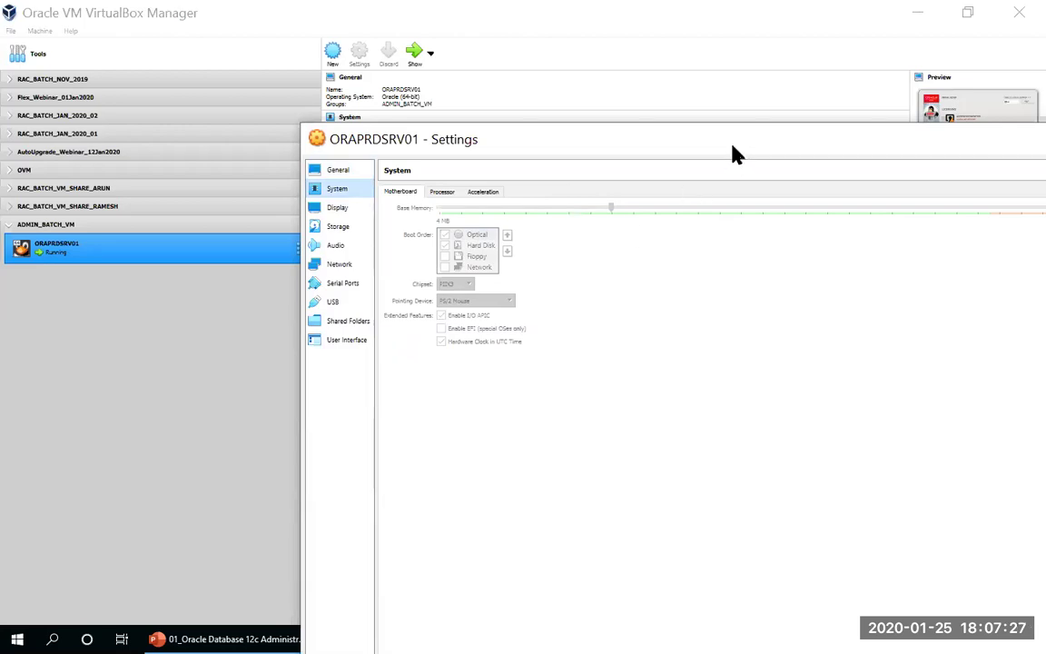
click(442, 192)
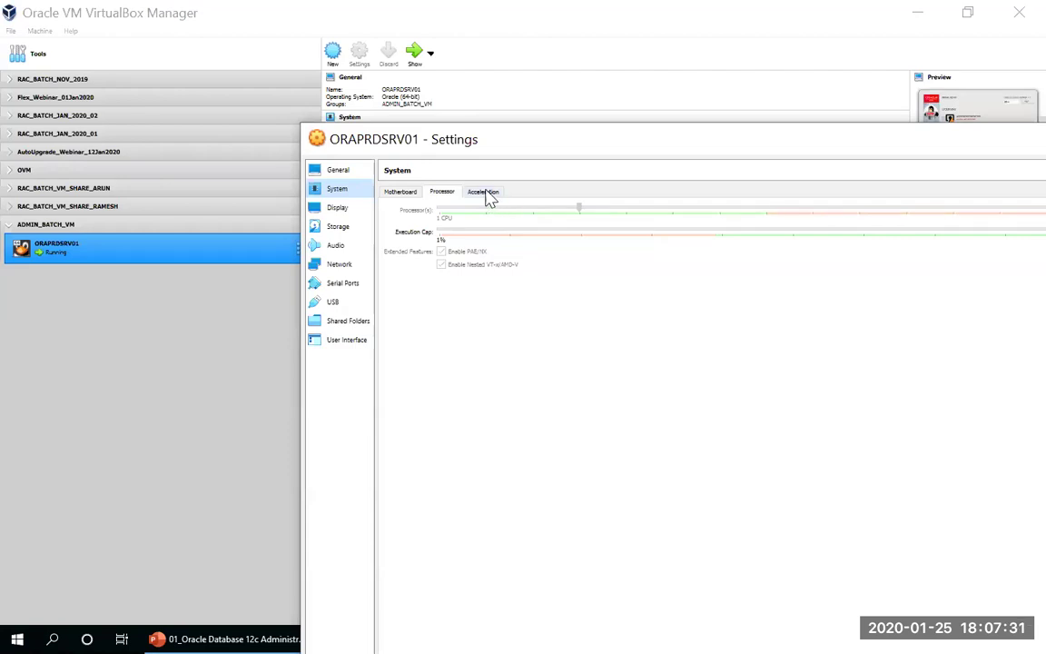
click(336, 230)
click(436, 248)
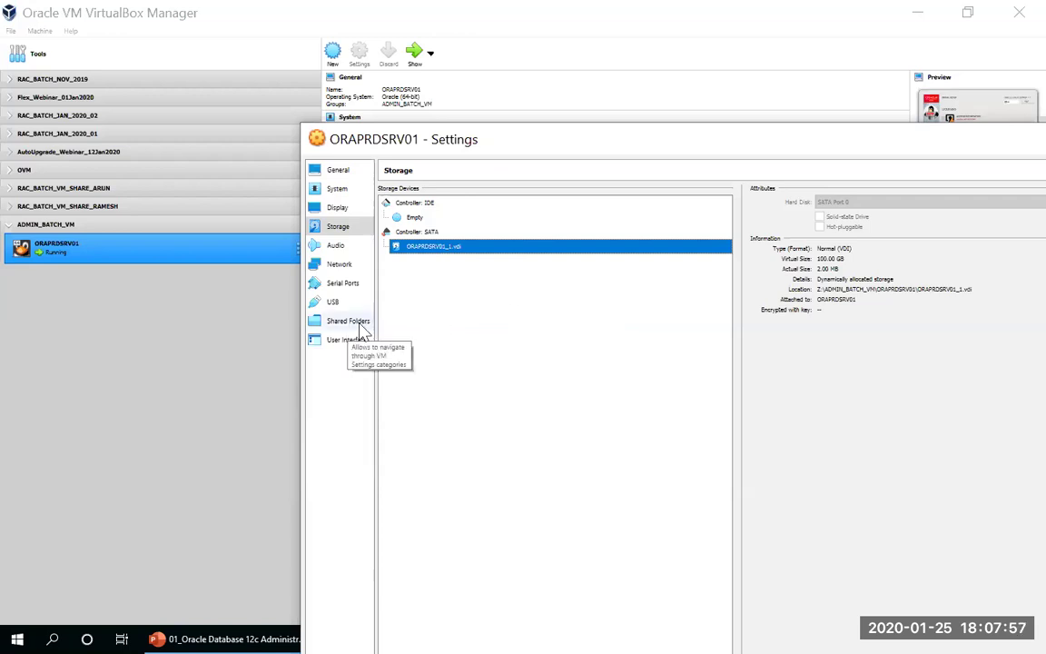
Step: Check the SATA controller's attributes, then move the Settings window on screen and close it
click(465, 234)
click(475, 254)
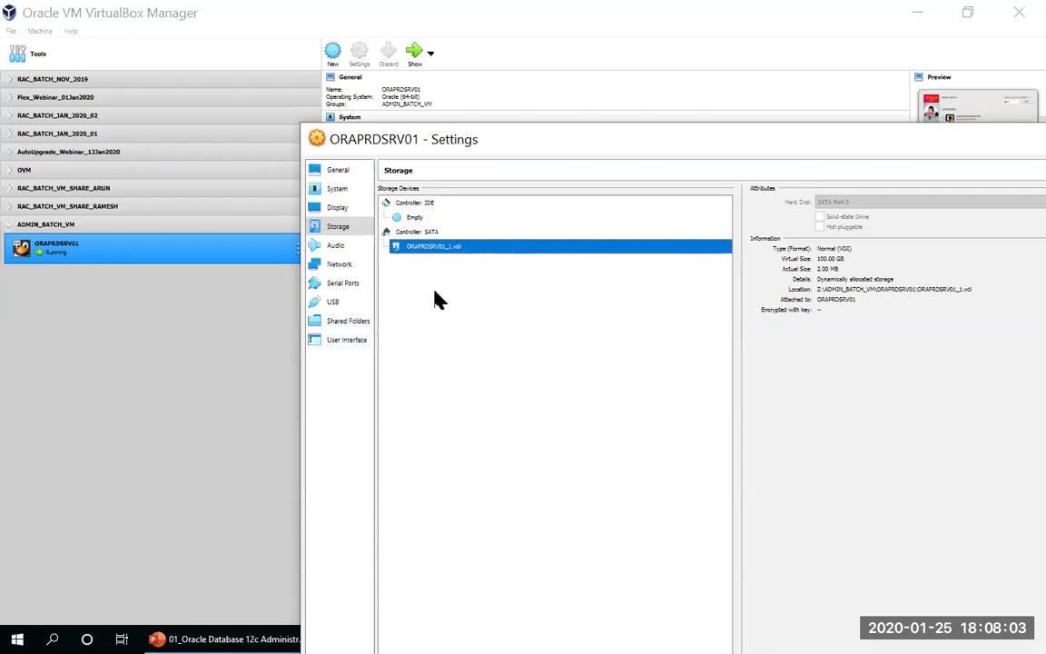
click(443, 233)
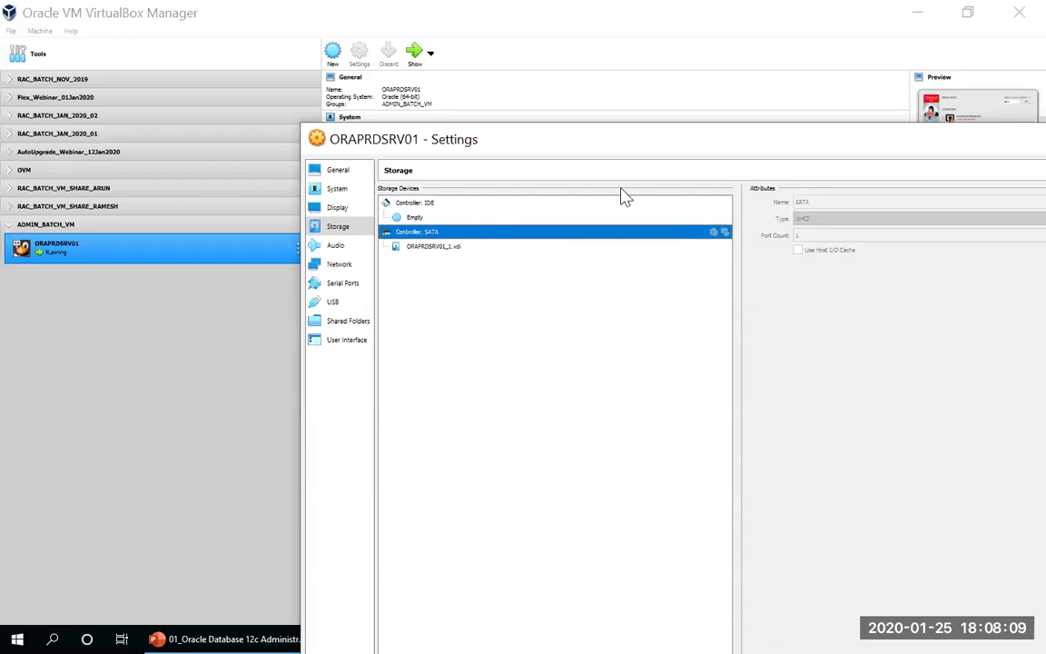
drag(965, 138, 712, 141)
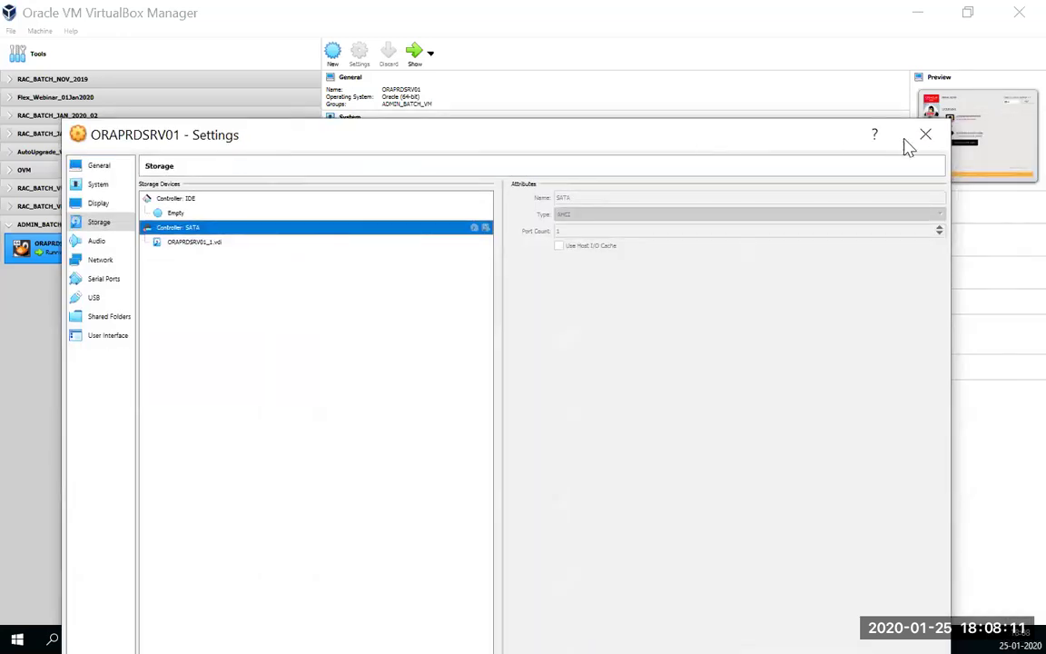
click(925, 135)
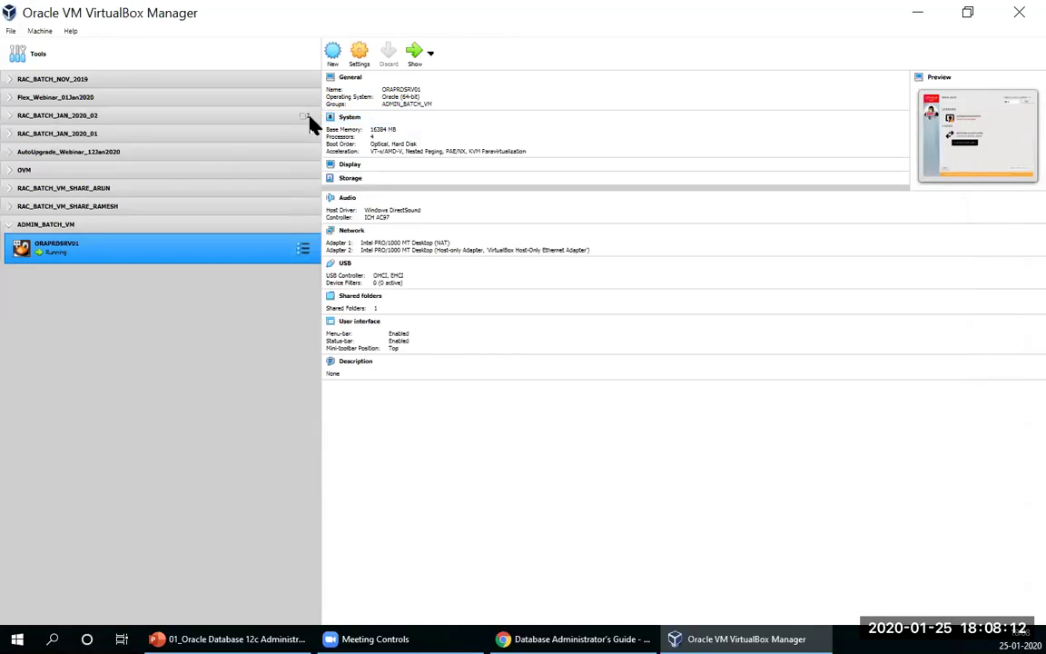
Step: Open the Virtual Media Manager and start a new dynamically allocated VDI hard disk
click(11, 30)
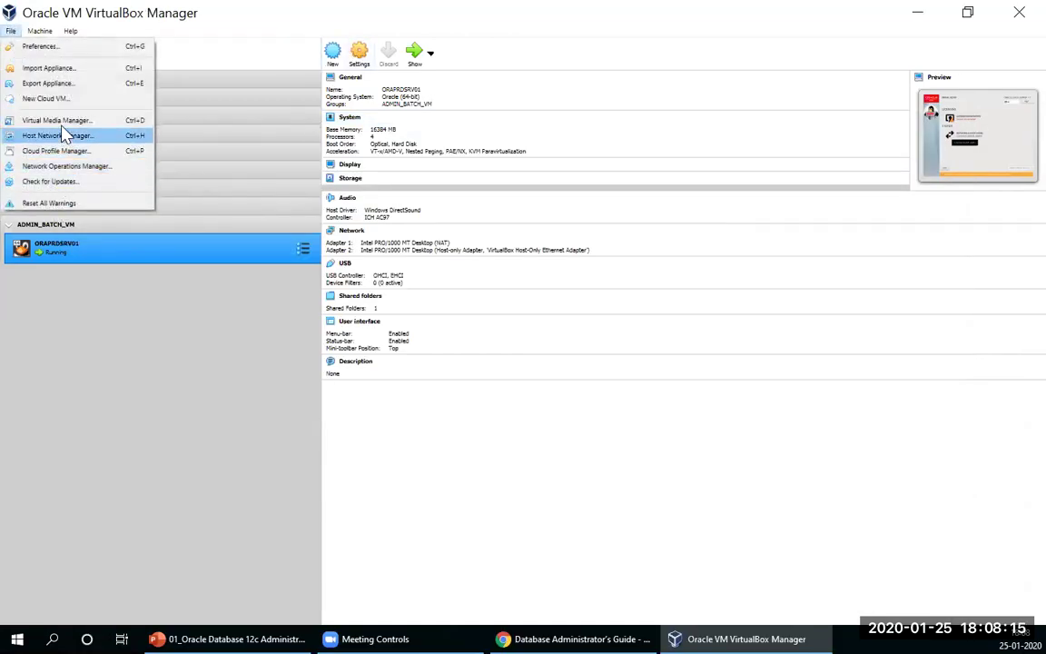
click(89, 133)
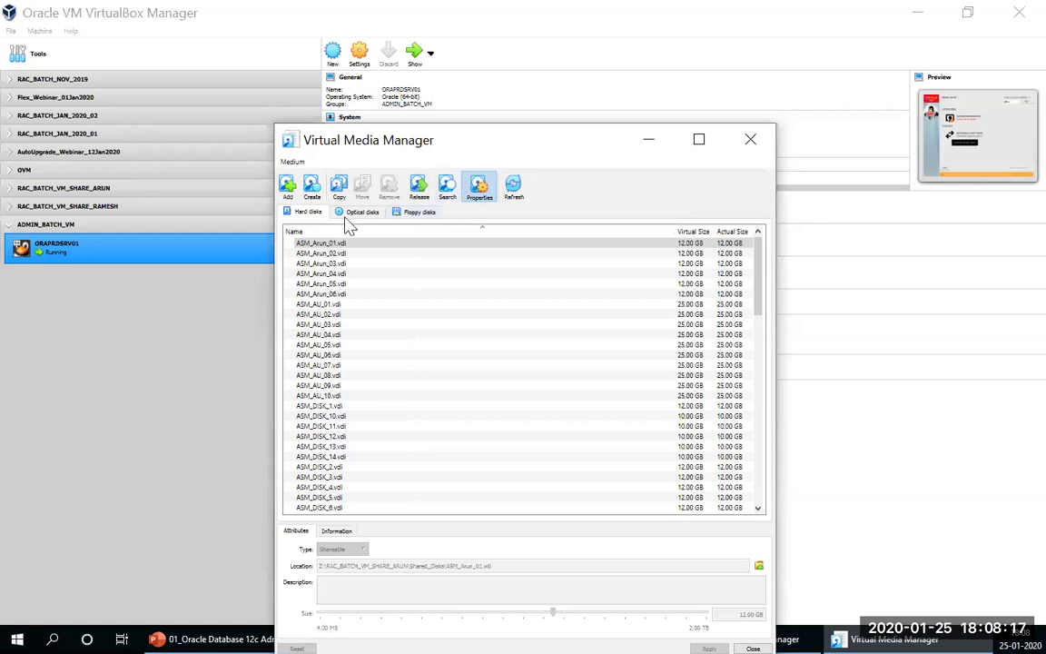
click(313, 191)
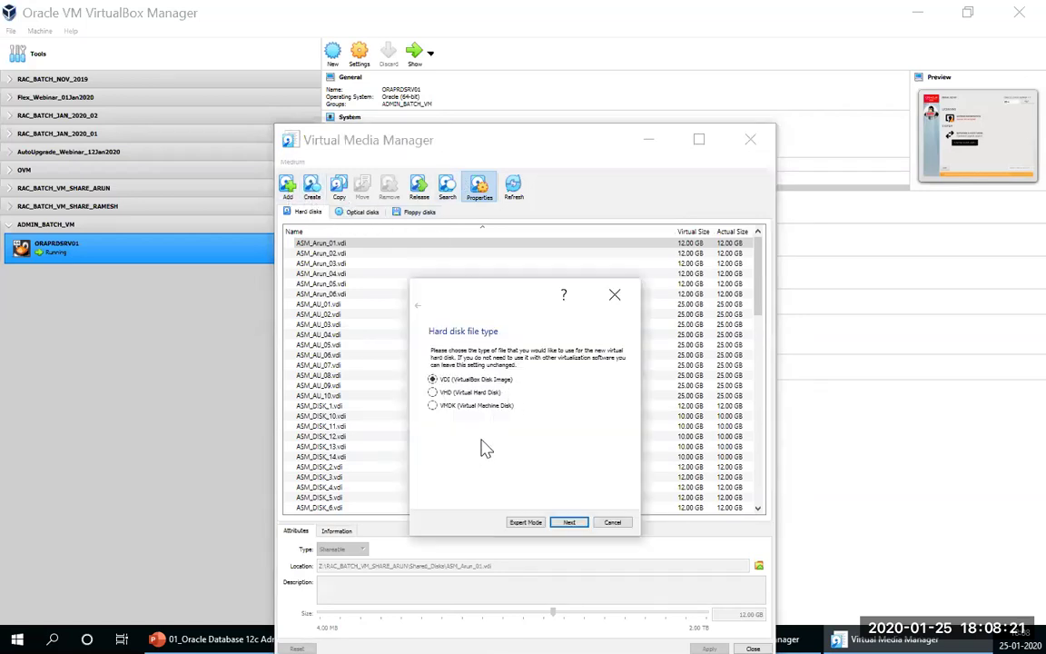
click(565, 524)
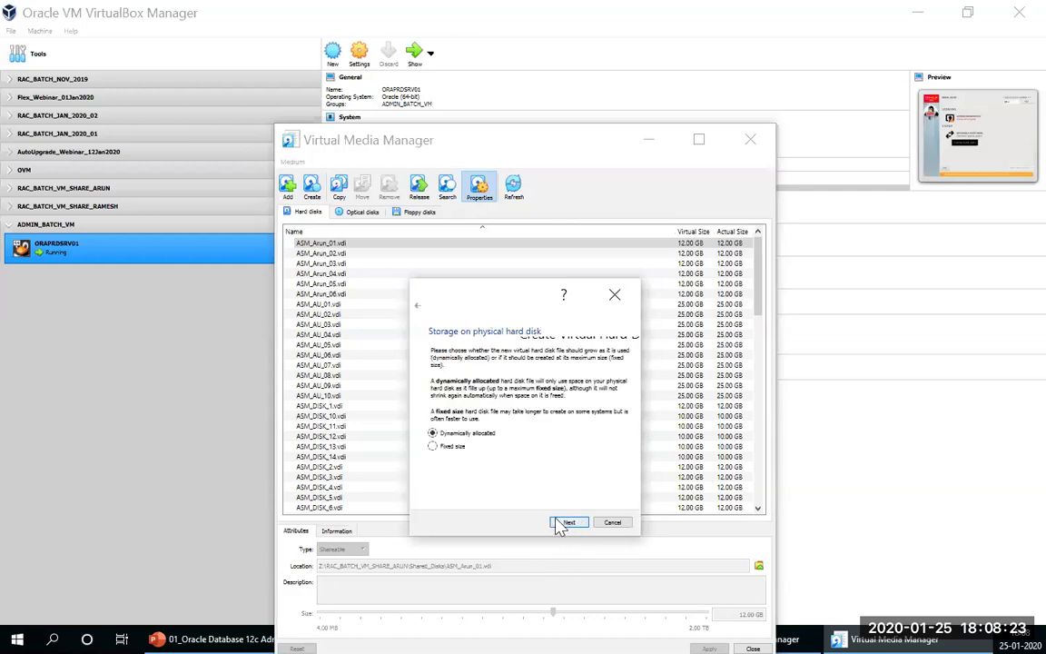
click(563, 524)
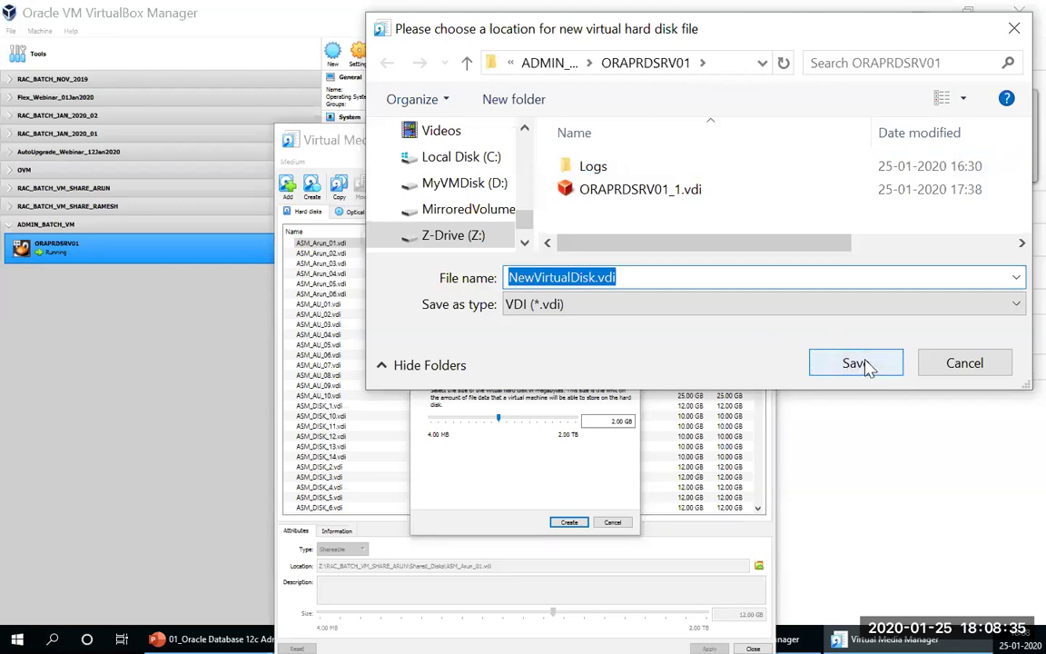
Step: Start renaming the disk file to ASM in the location chooser, then dismiss the chooser
click(625, 303)
click(591, 281)
double_click(511, 277)
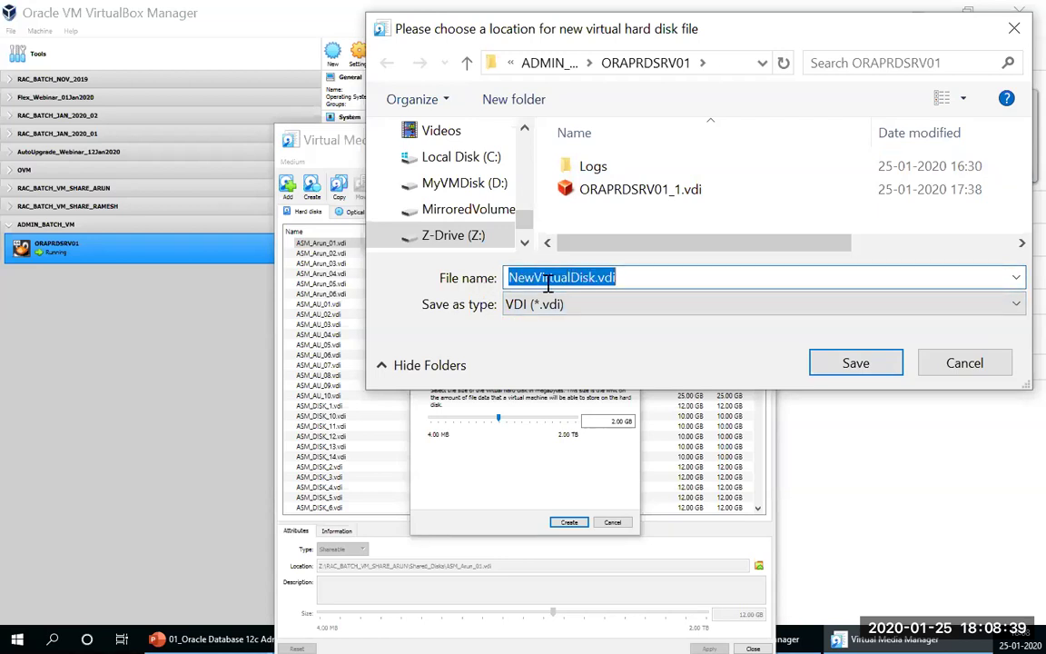
click(544, 278)
drag(570, 278, 478, 276)
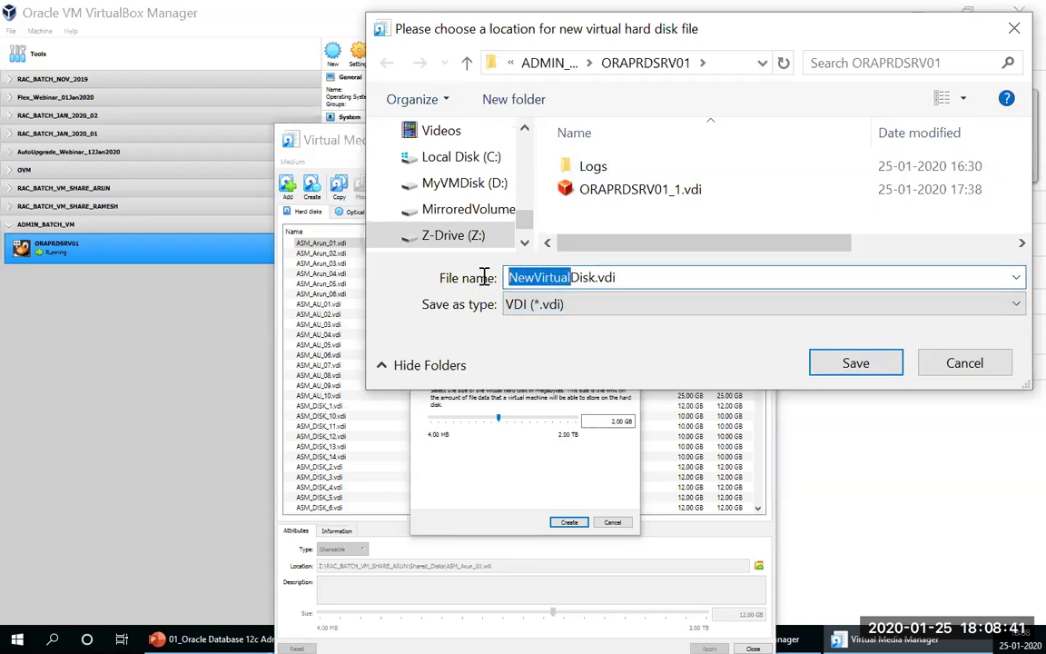
text(AS)
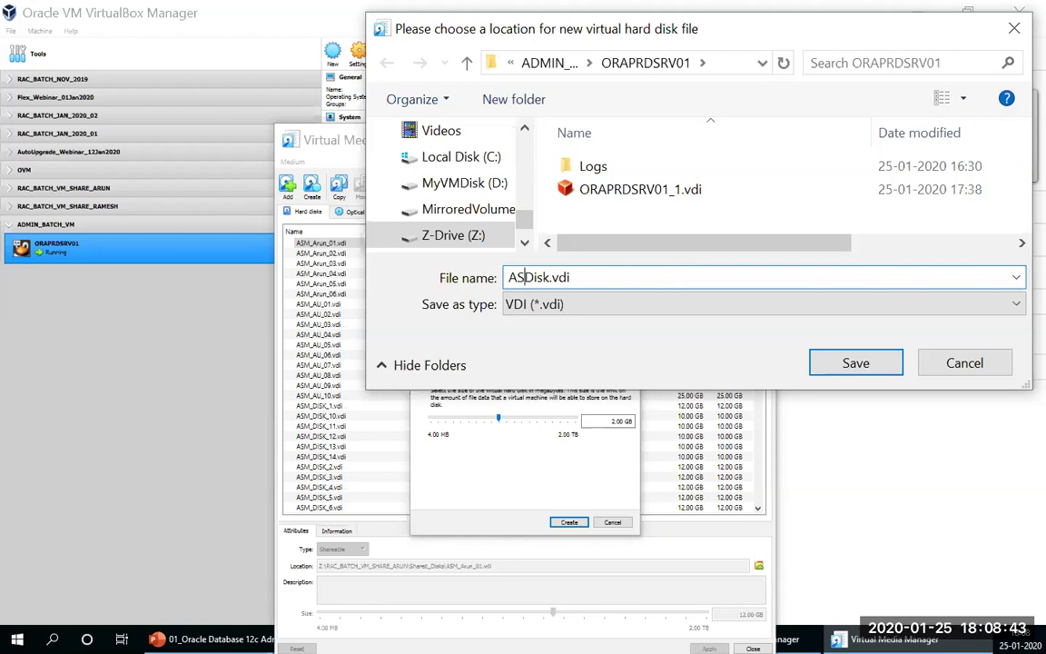
text(M)
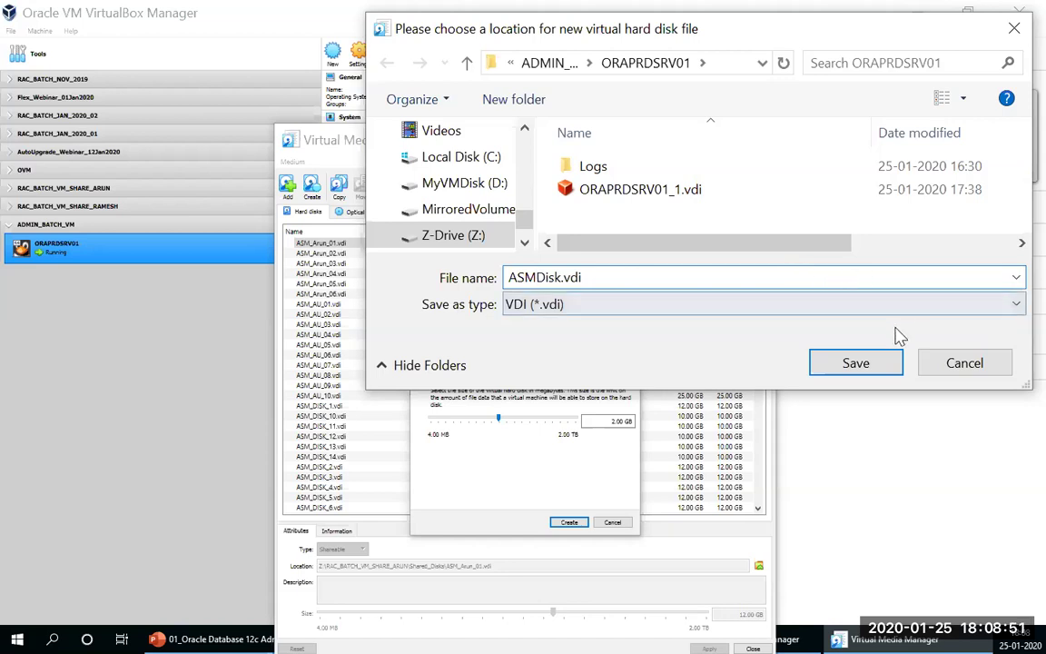
click(951, 364)
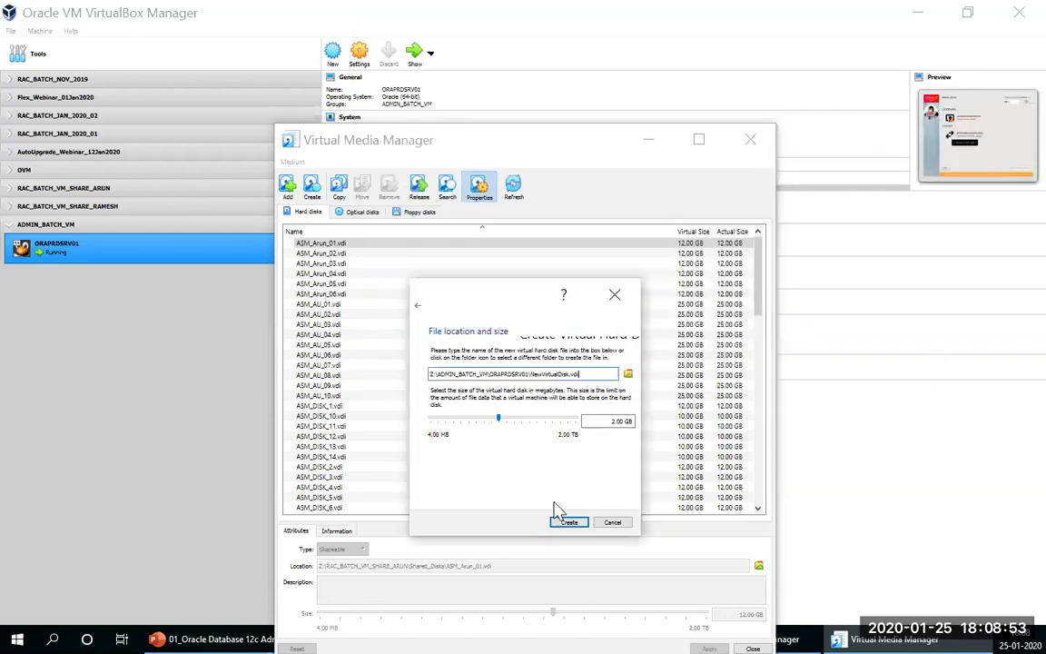
Step: Restart the new-disk wizard as a dynamically allocated VDI and browse for its location
click(612, 523)
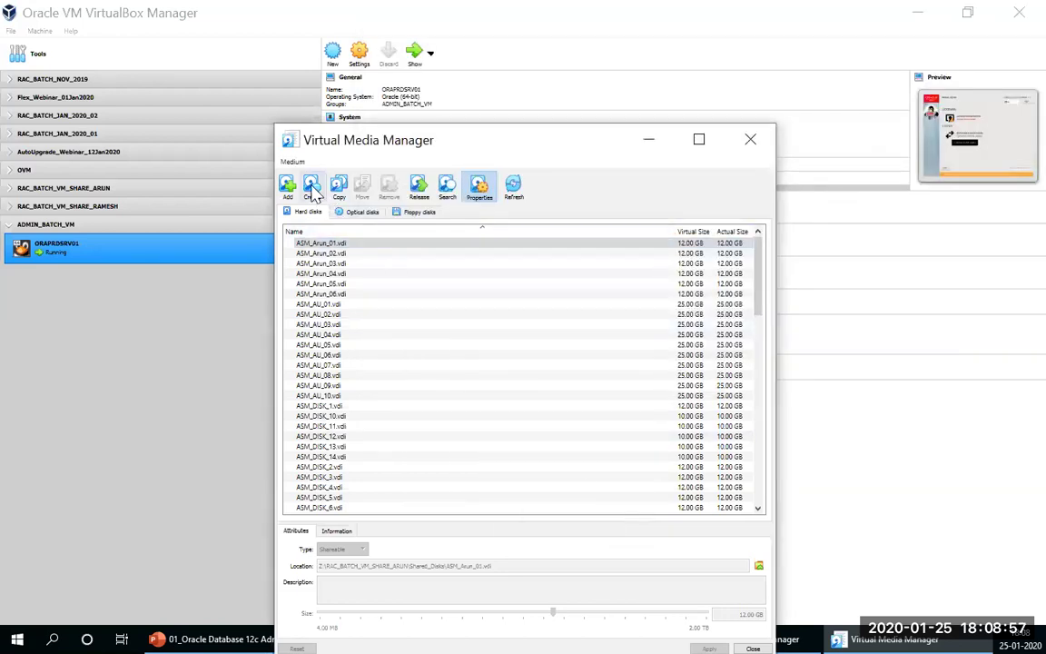
click(311, 187)
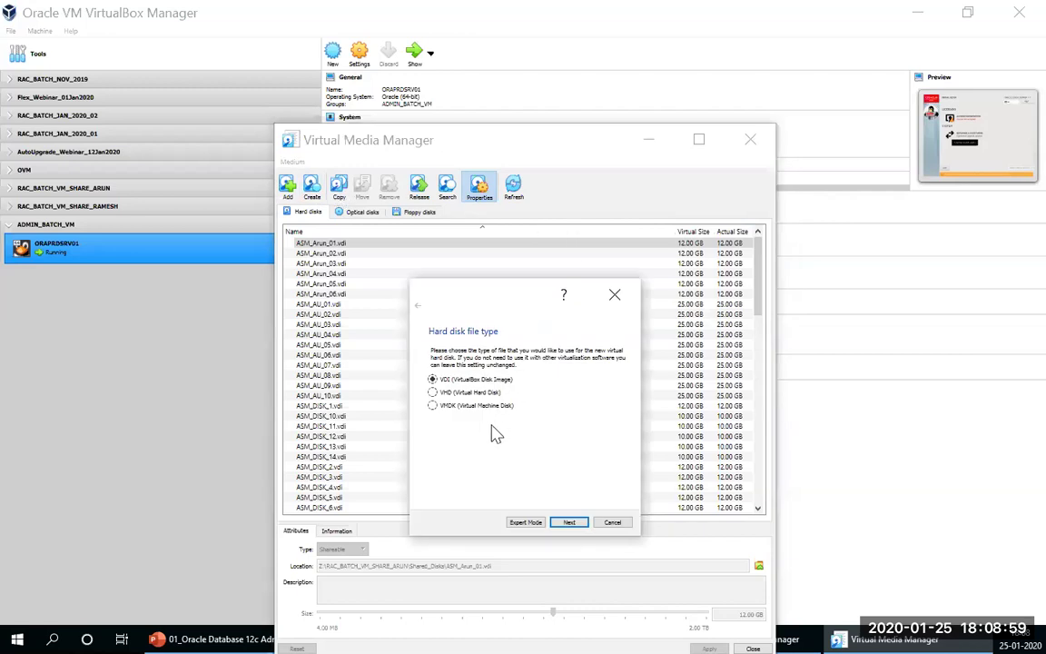
click(569, 522)
click(569, 522)
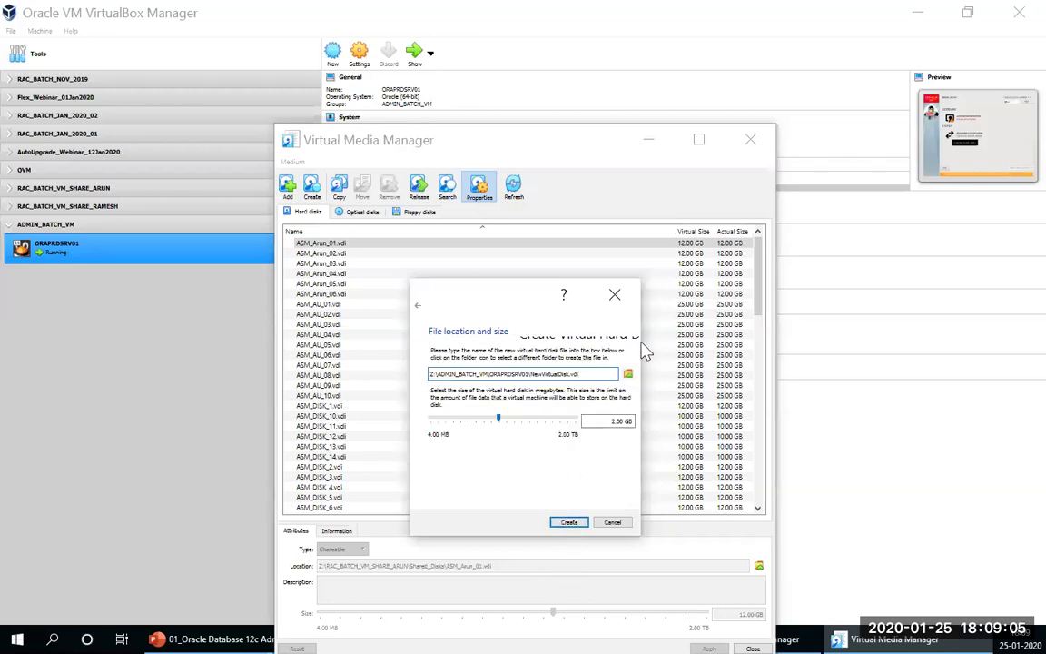
click(628, 373)
Step: Save the disk as ASMDisk01.vdi in the ORAPRDSRV01 folder and set its size to 15.00 GB
click(563, 279)
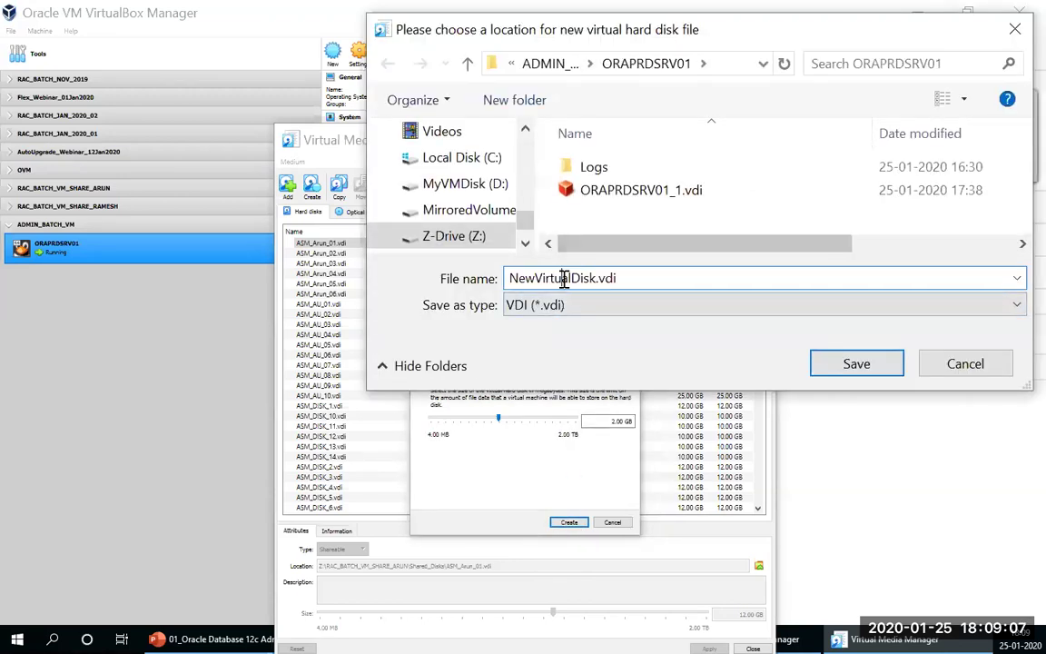
drag(572, 279, 424, 275)
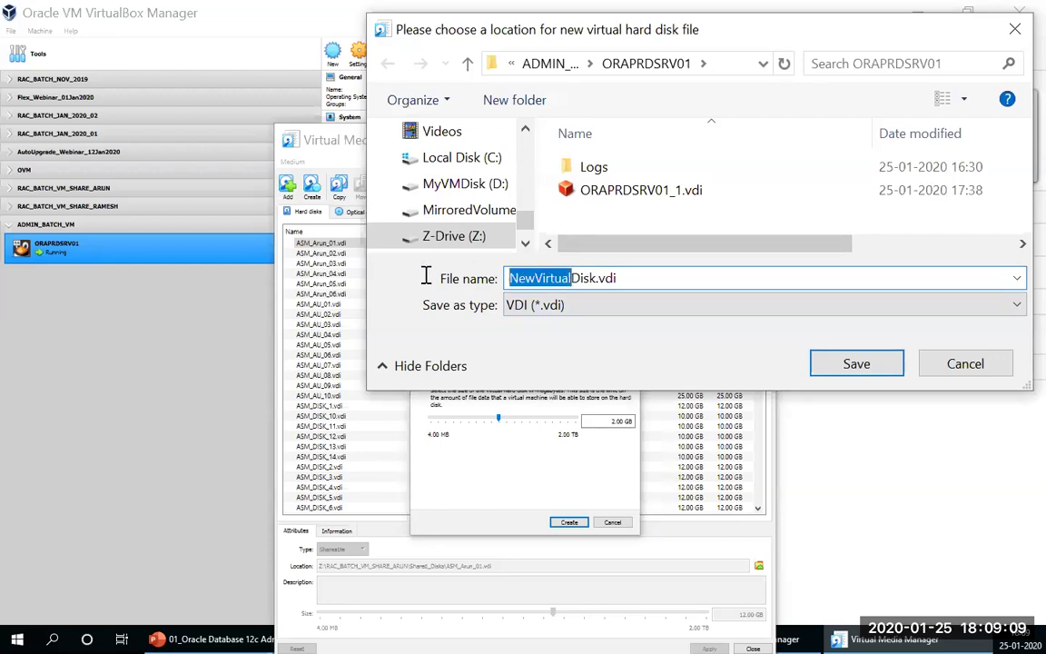
text(SM)
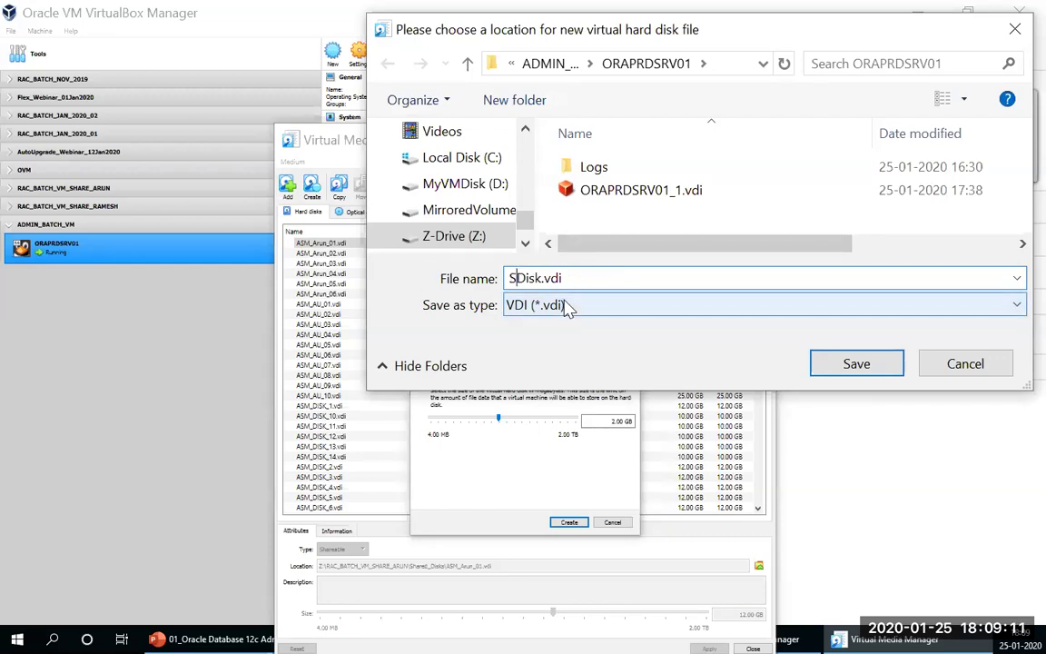
key(BackSpace)
key(BackSpace)
text(ASm)
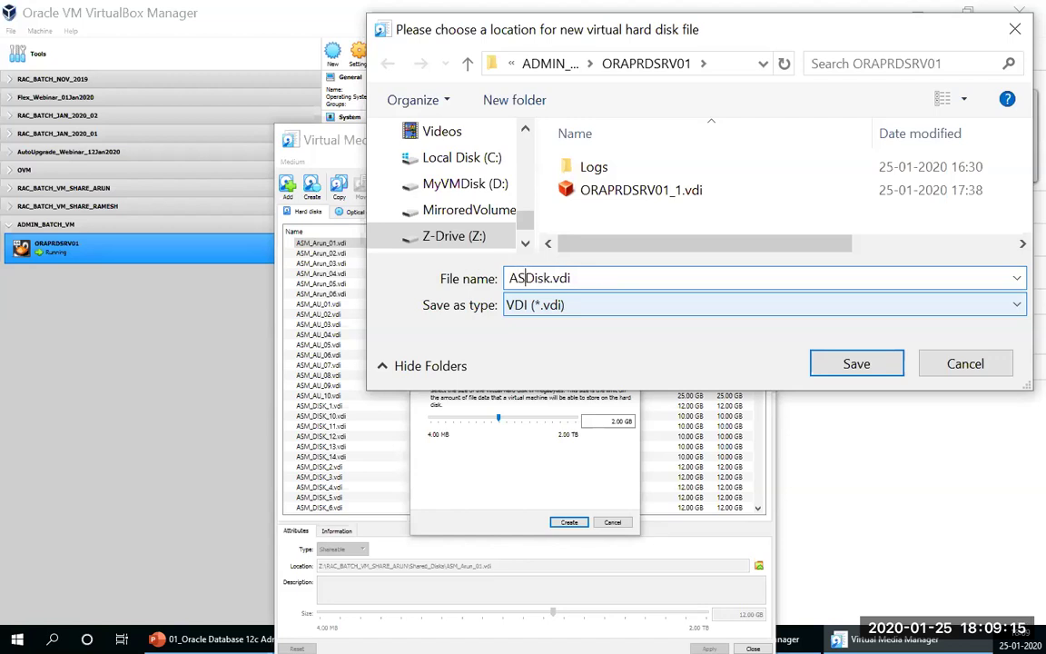
key(BackSpace)
text(MDisk01)
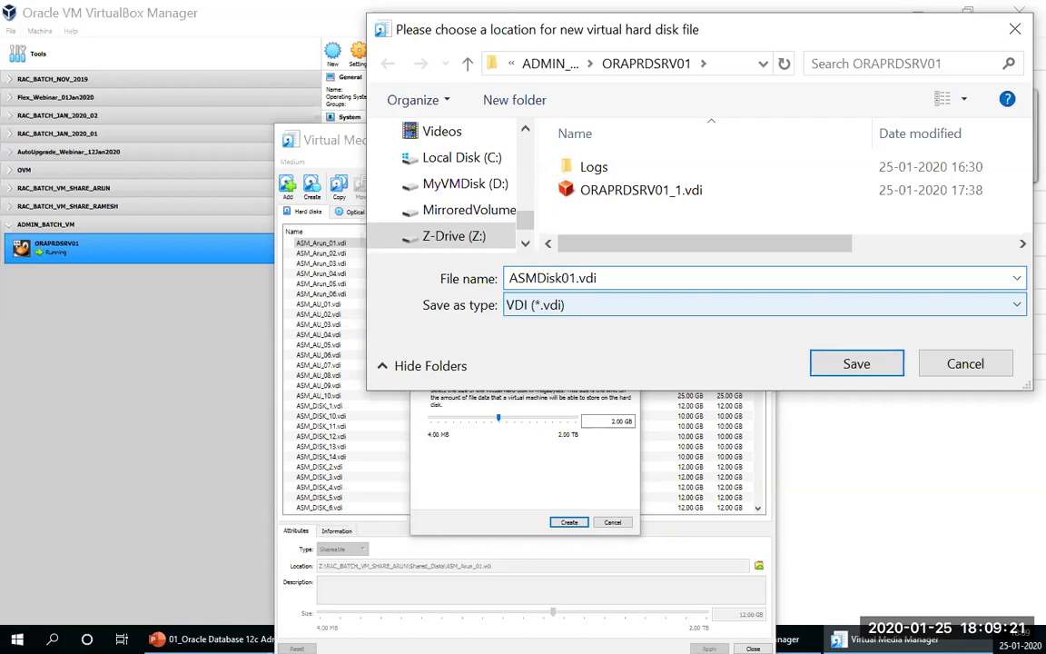
click(854, 364)
click(615, 422)
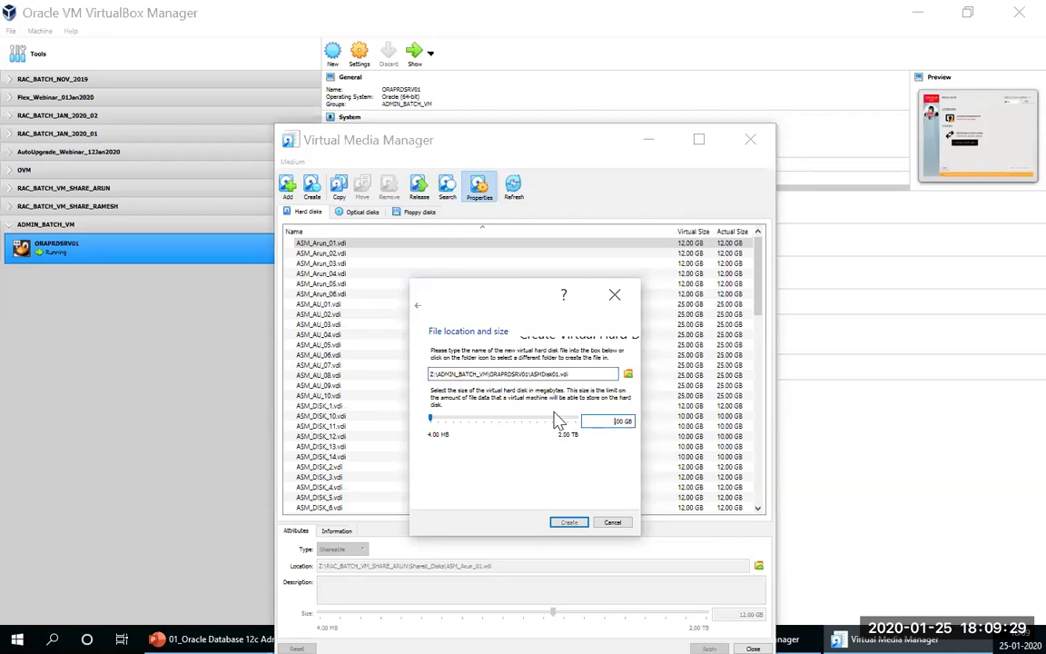
key(BackSpace)
text(1)
Step: Create the 15 GB ASMDisk01.vdi, then start a second dynamically allocated VDI disk
click(569, 524)
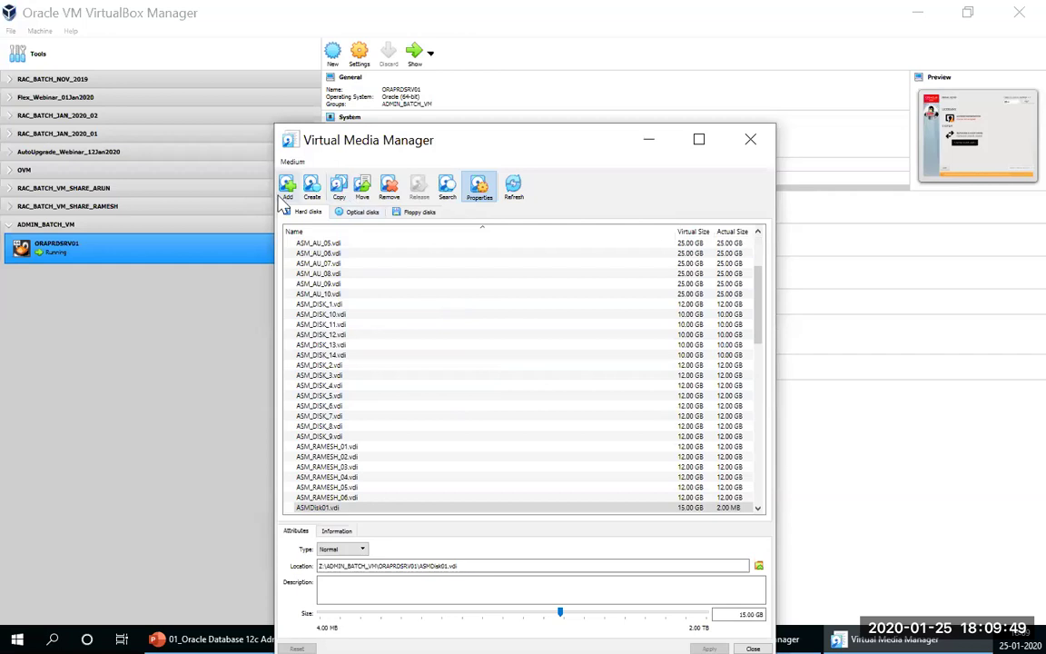
click(311, 189)
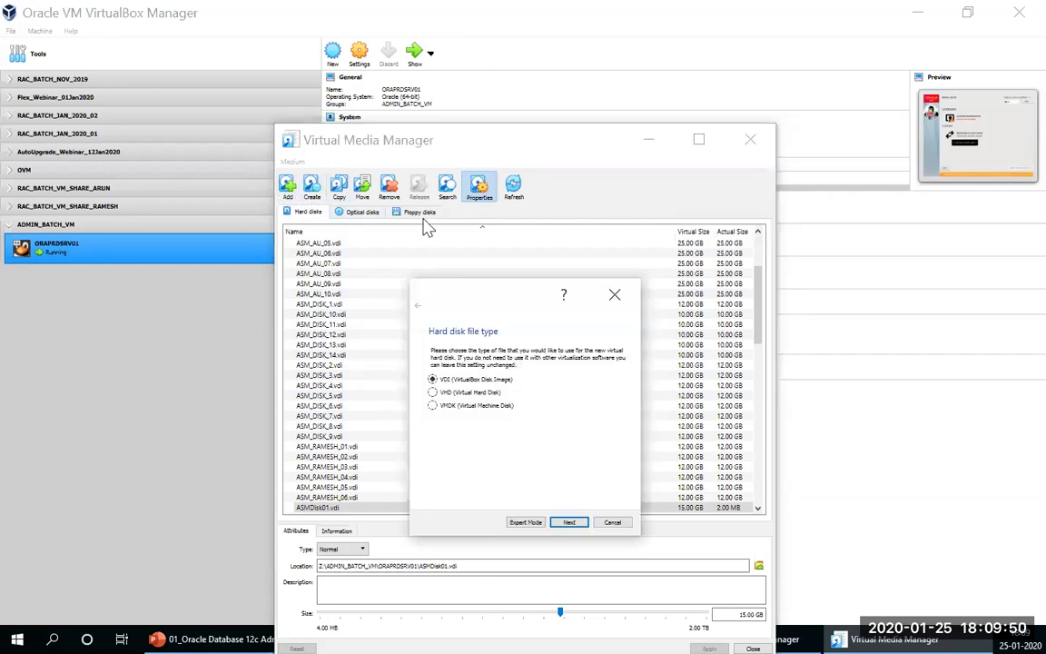
click(567, 523)
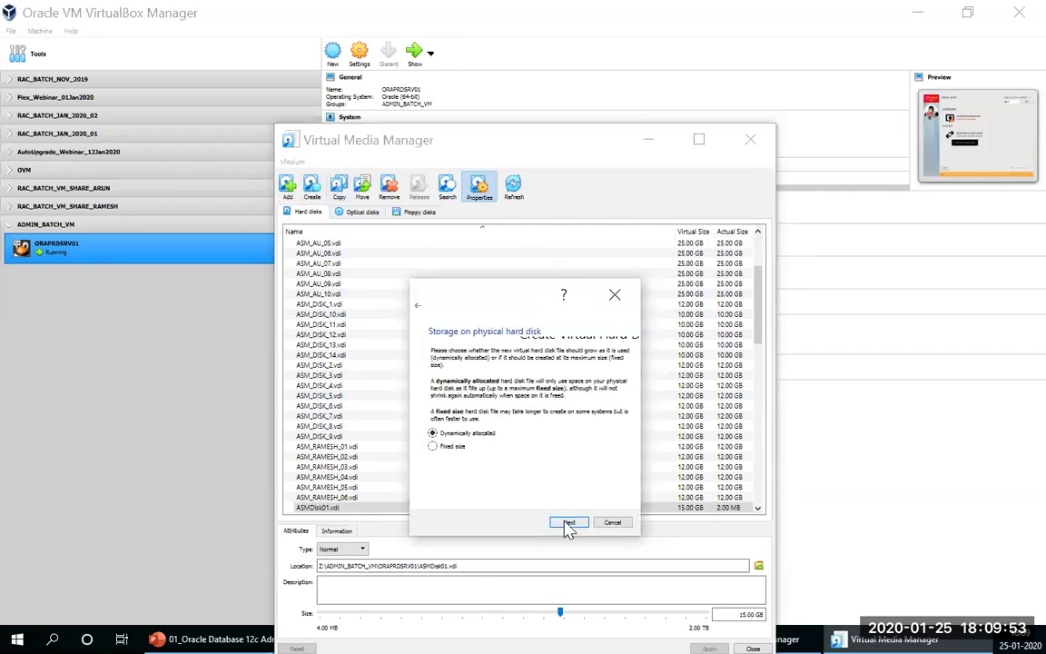
click(567, 524)
Step: Name the second disk ASMDisk02.vdi, size it 15 GB, and create it
click(627, 373)
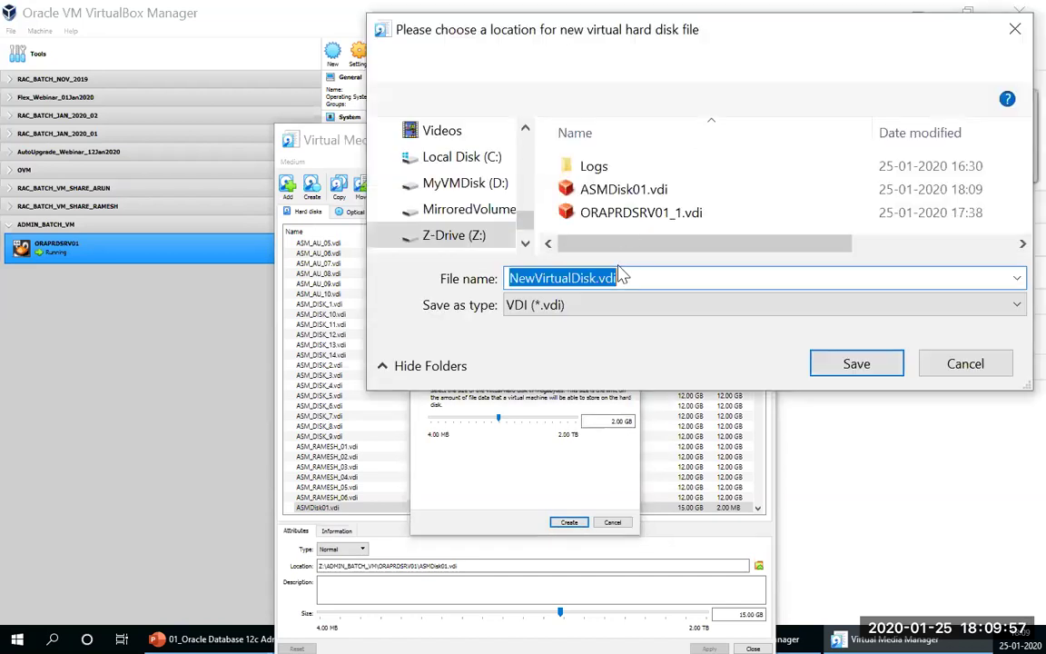
click(617, 189)
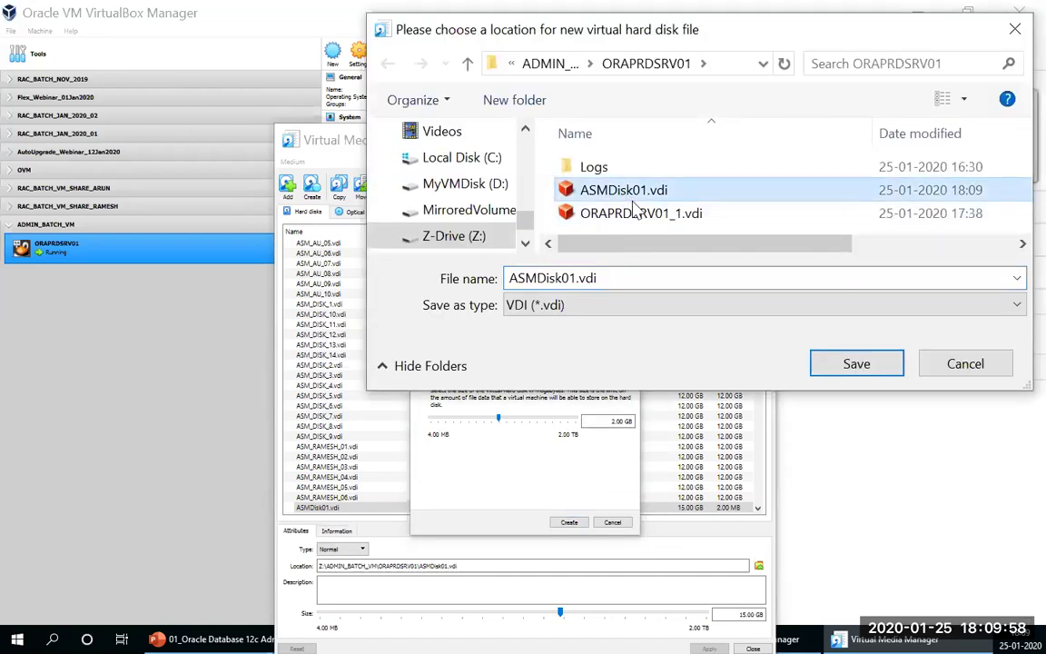
click(579, 278)
click(579, 279)
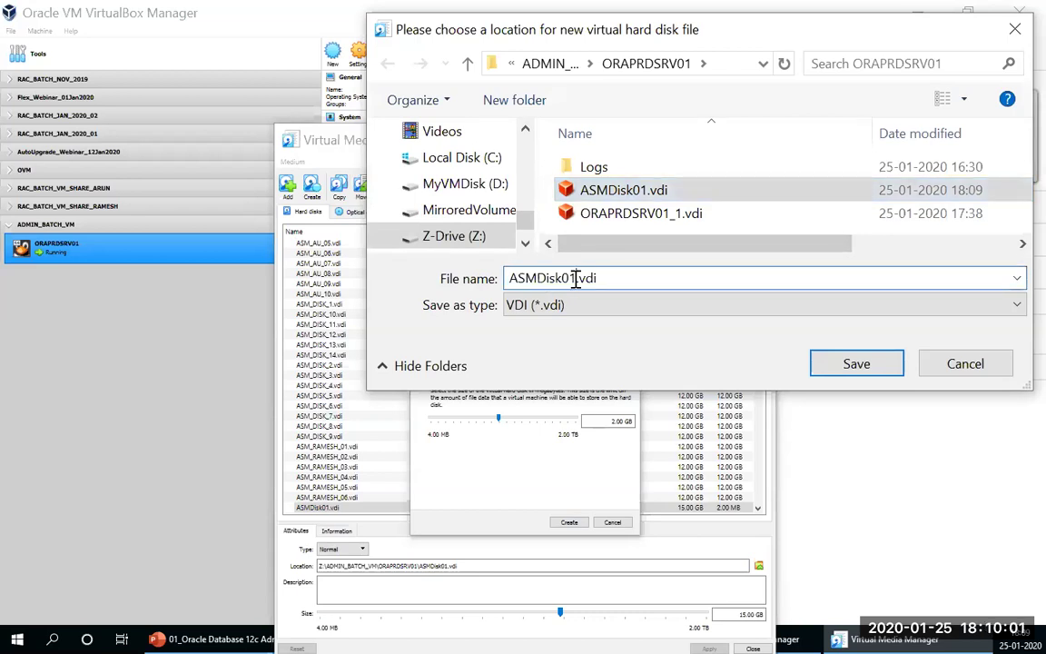
key(BackSpace)
text(2)
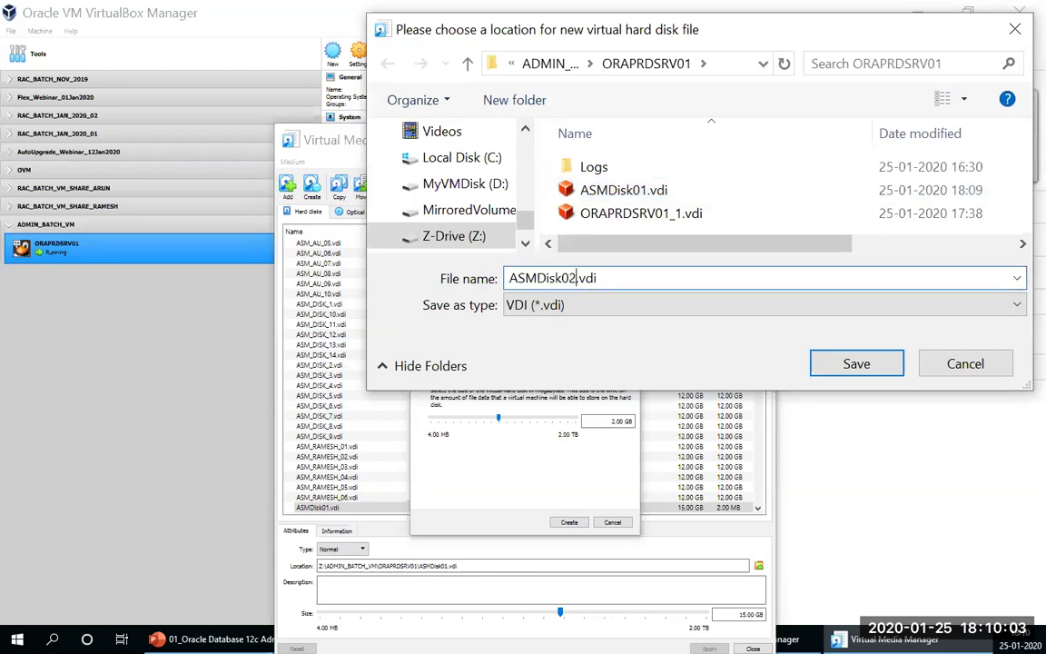
click(847, 367)
click(611, 422)
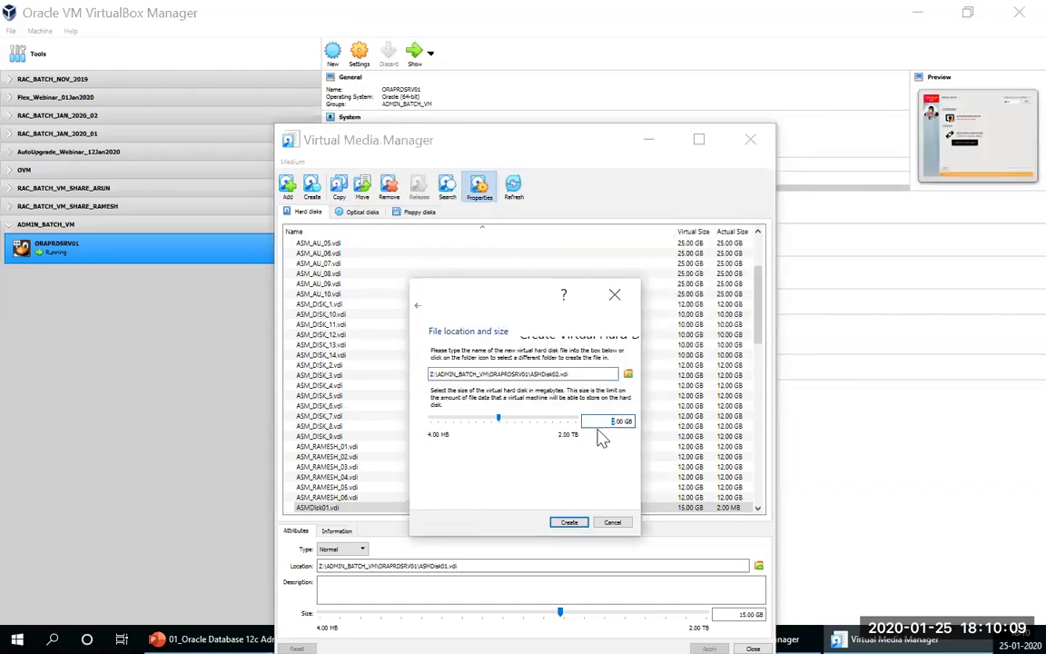
text(5)
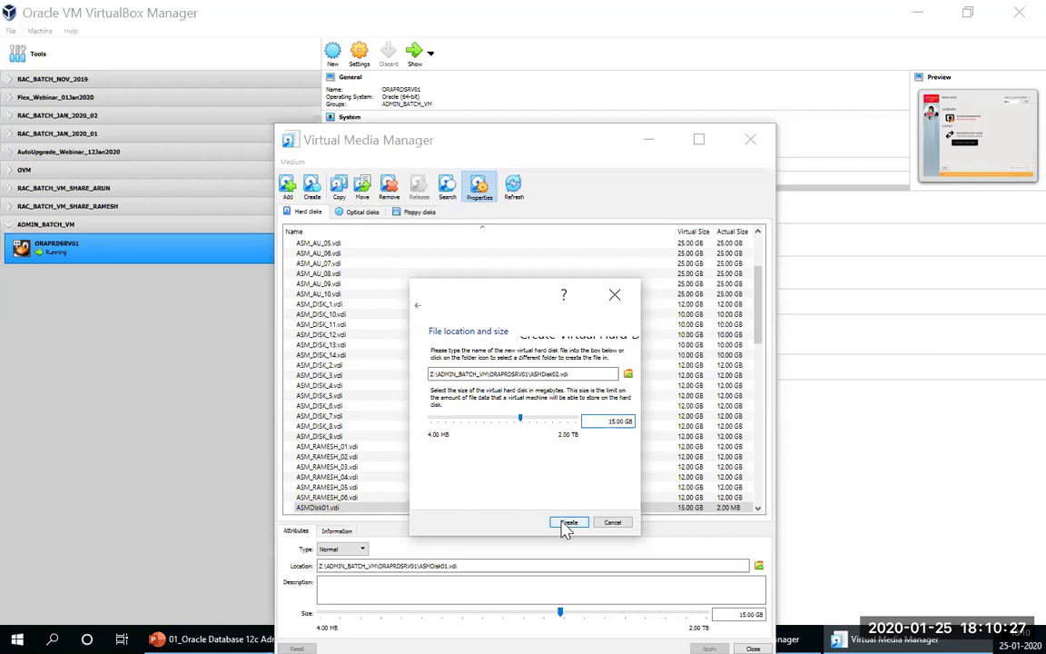
click(568, 523)
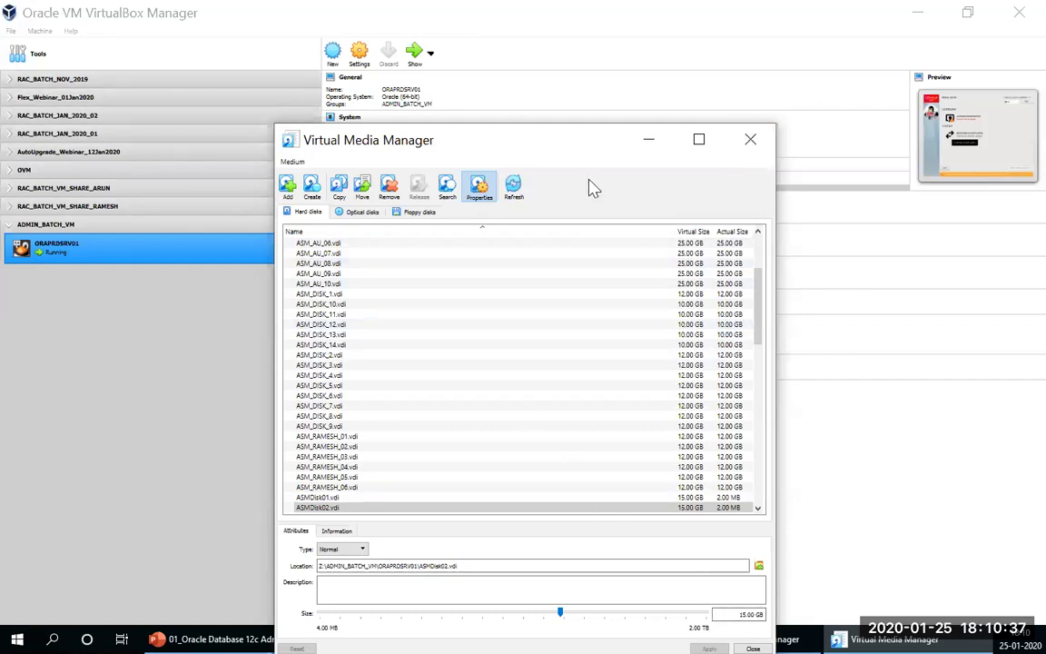
Step: Close the Virtual Media Manager and expand then collapse the RAC, AutoUpgrade and Flex VM groups
click(752, 648)
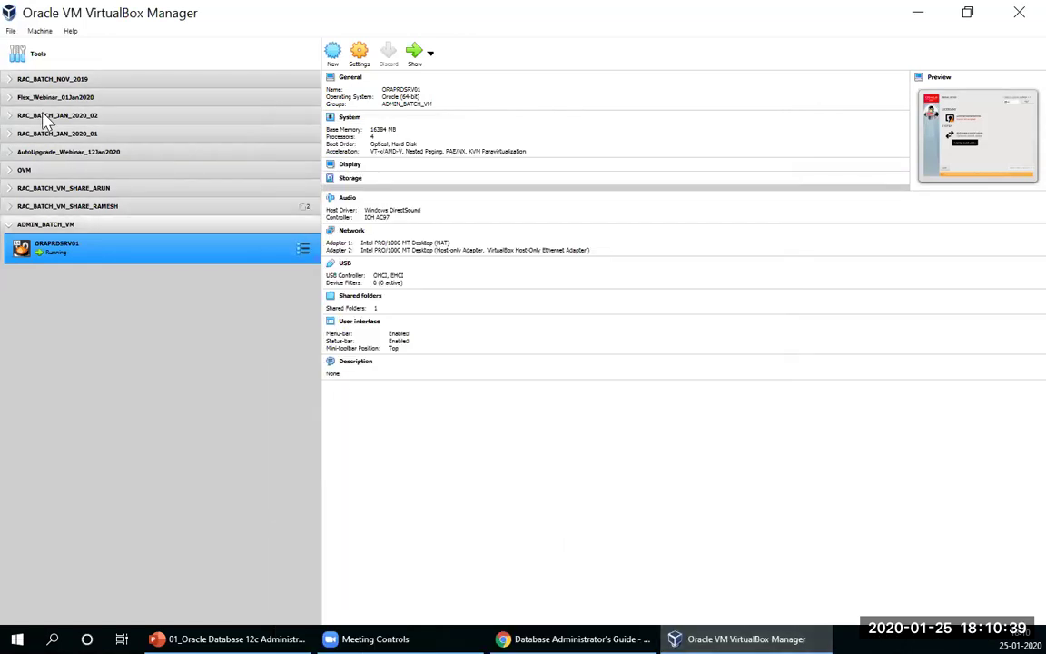
click(13, 82)
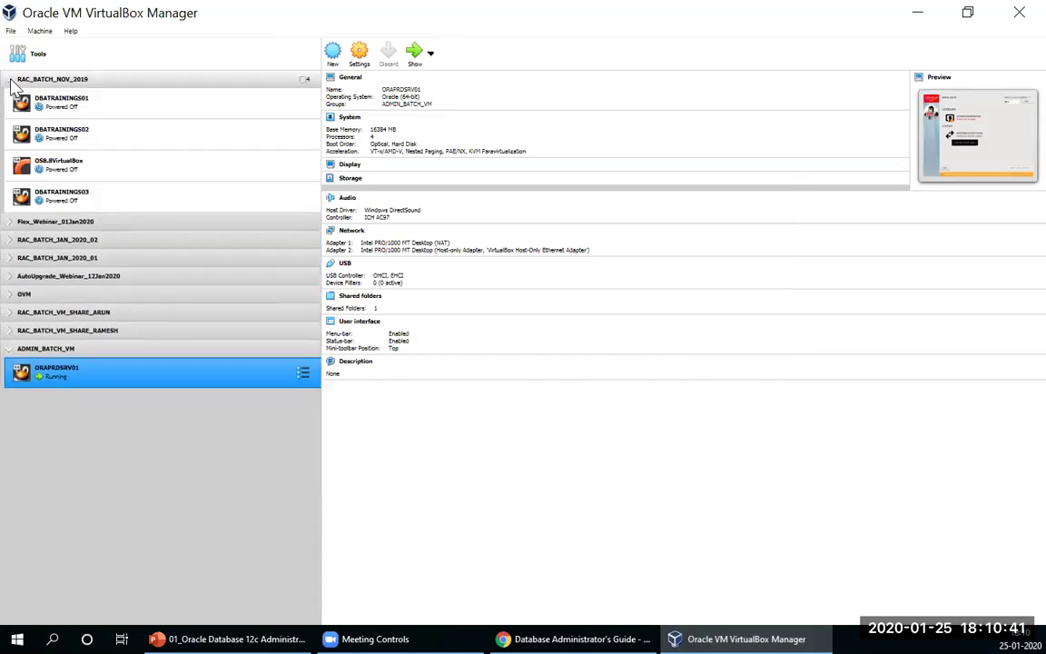
click(13, 82)
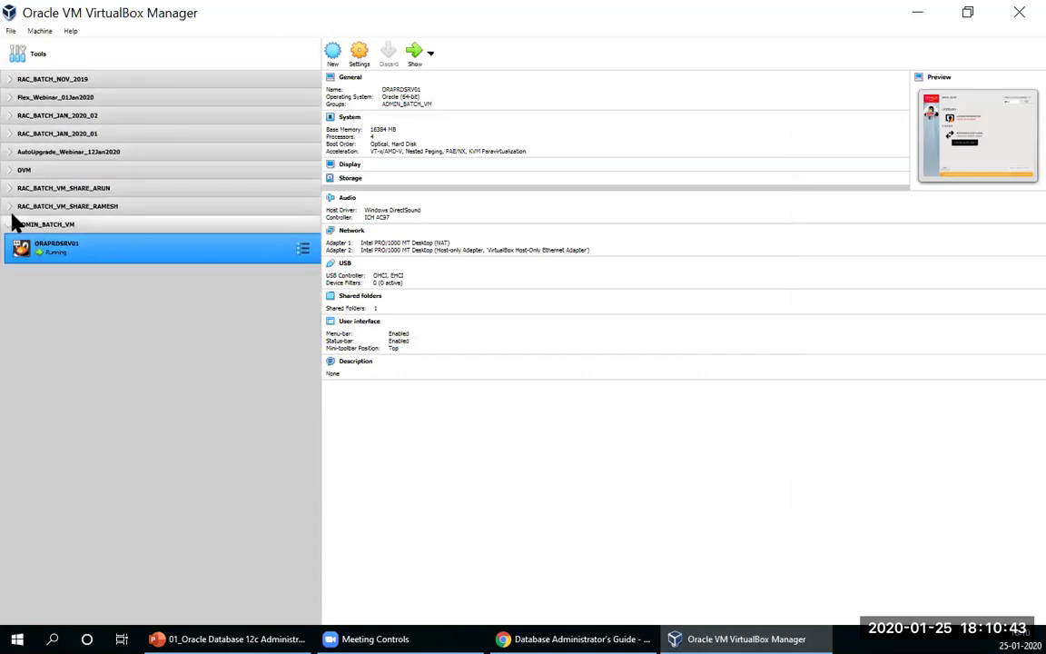
click(13, 208)
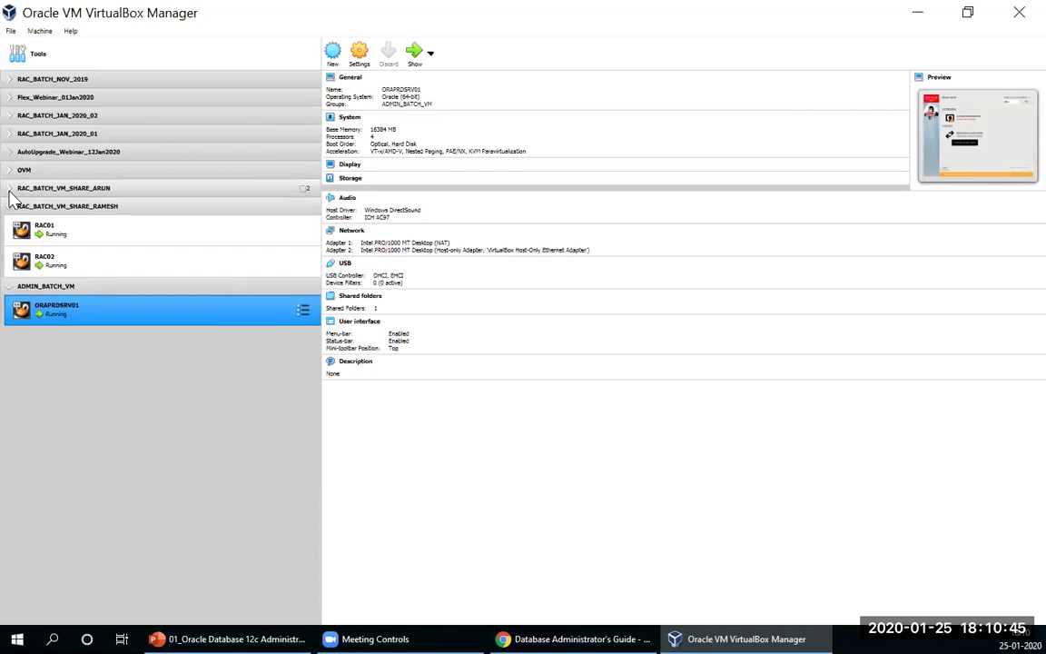
click(11, 189)
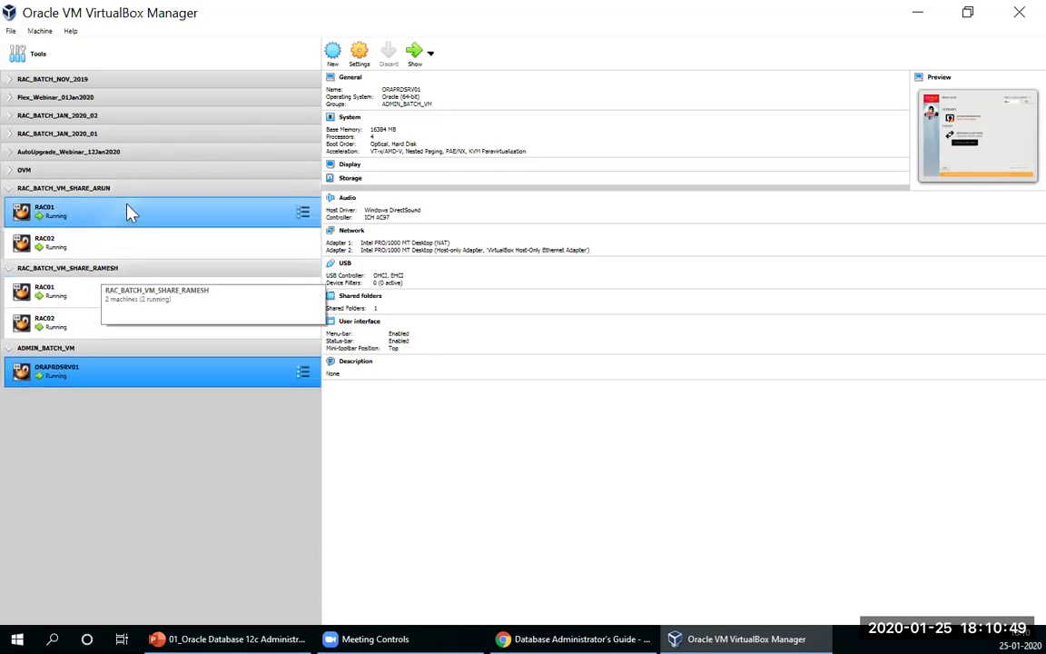
click(9, 192)
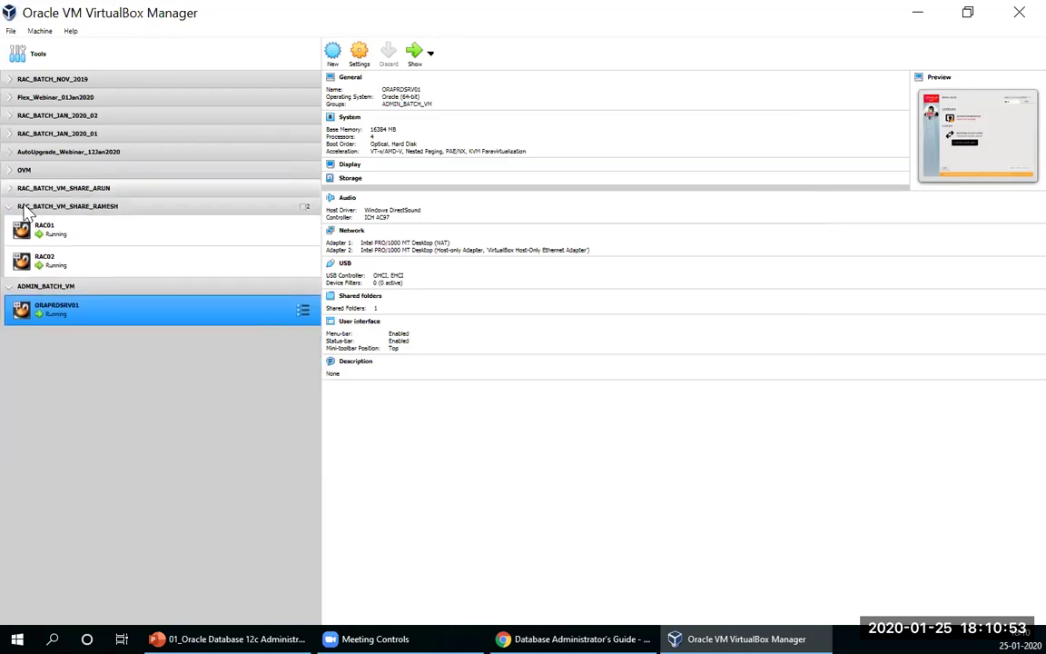
click(10, 207)
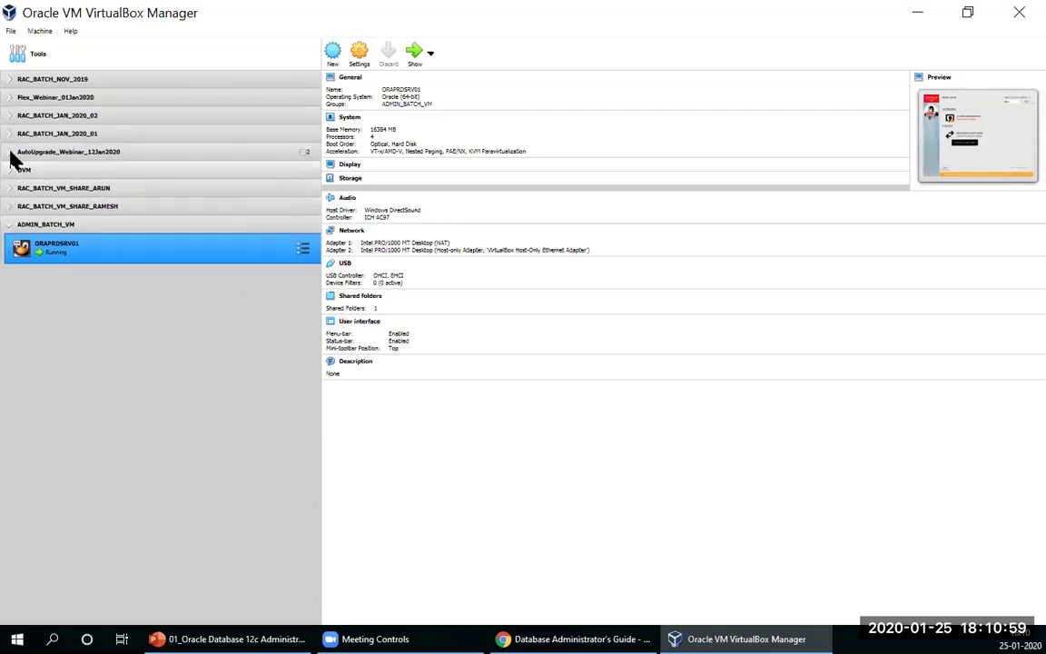
click(12, 152)
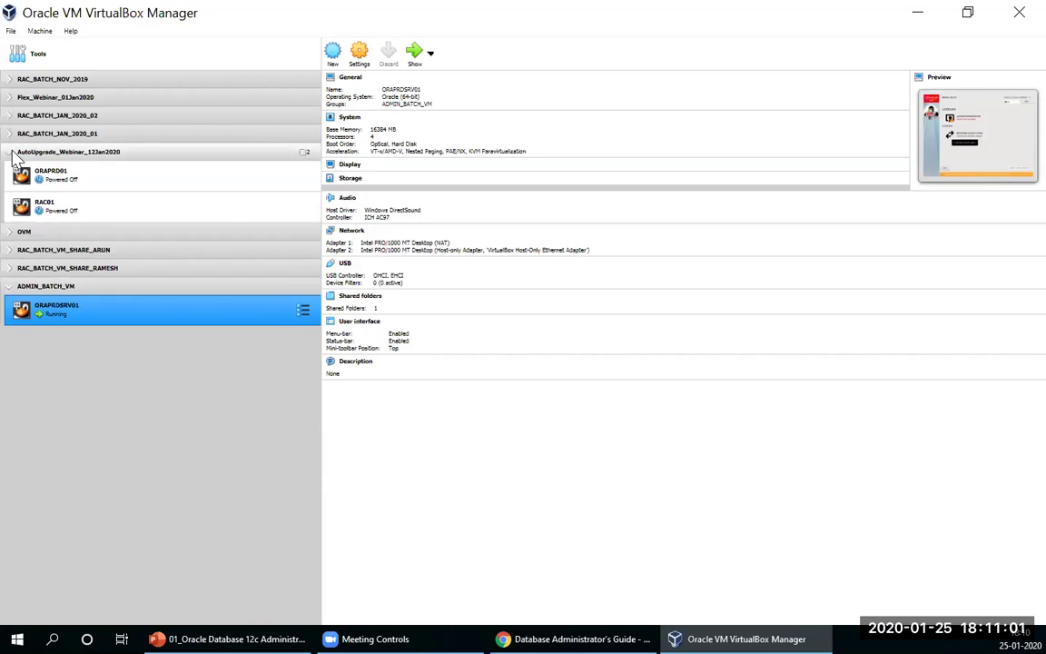
click(13, 153)
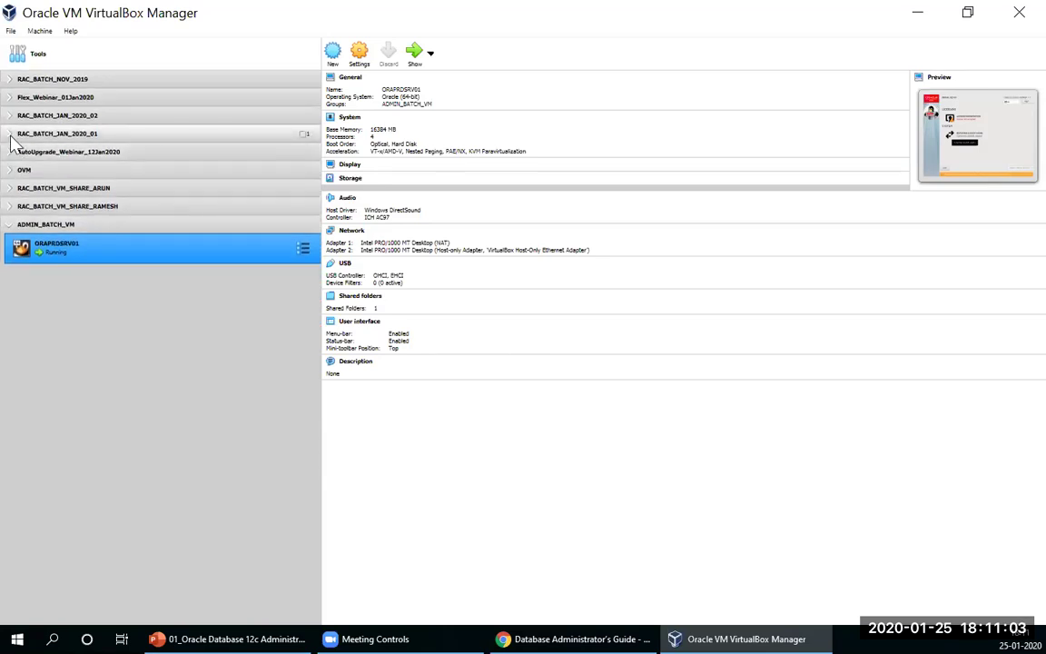
click(10, 100)
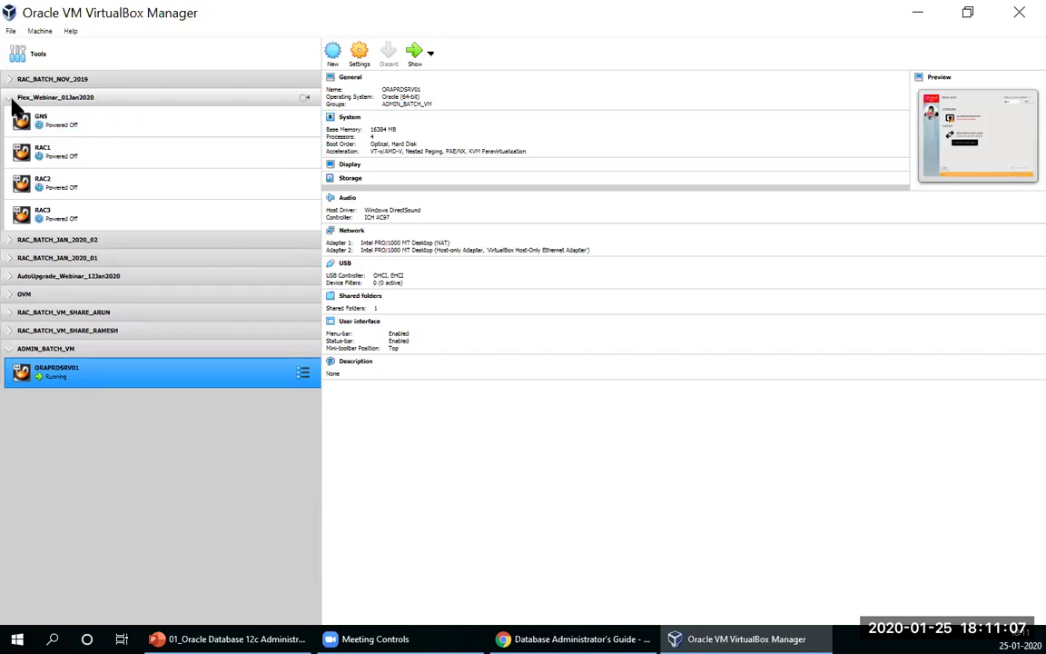
click(12, 100)
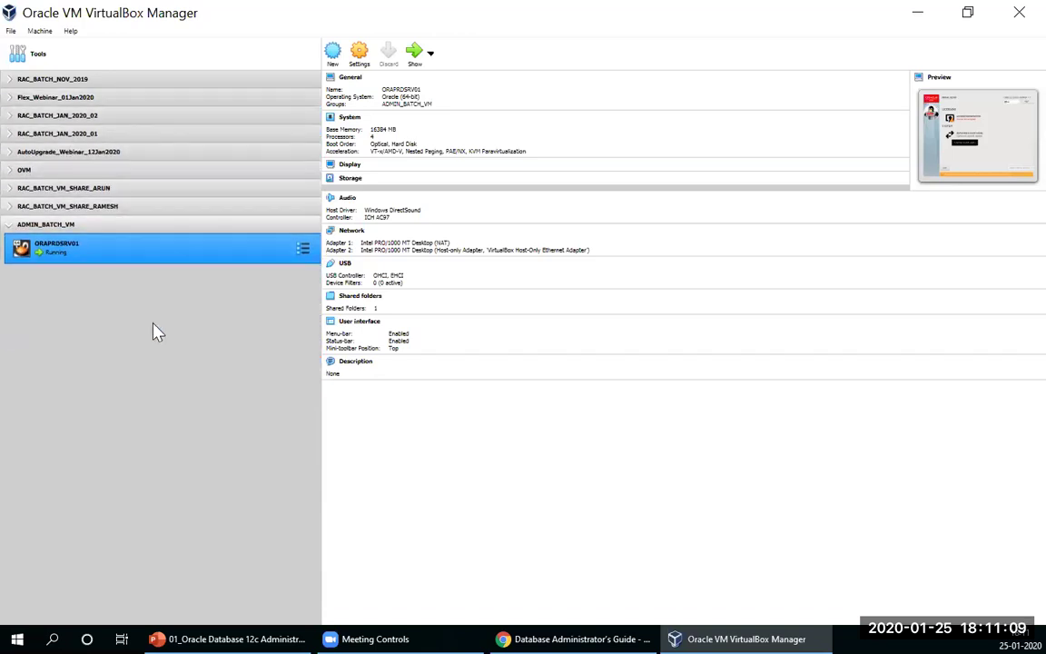
click(10, 31)
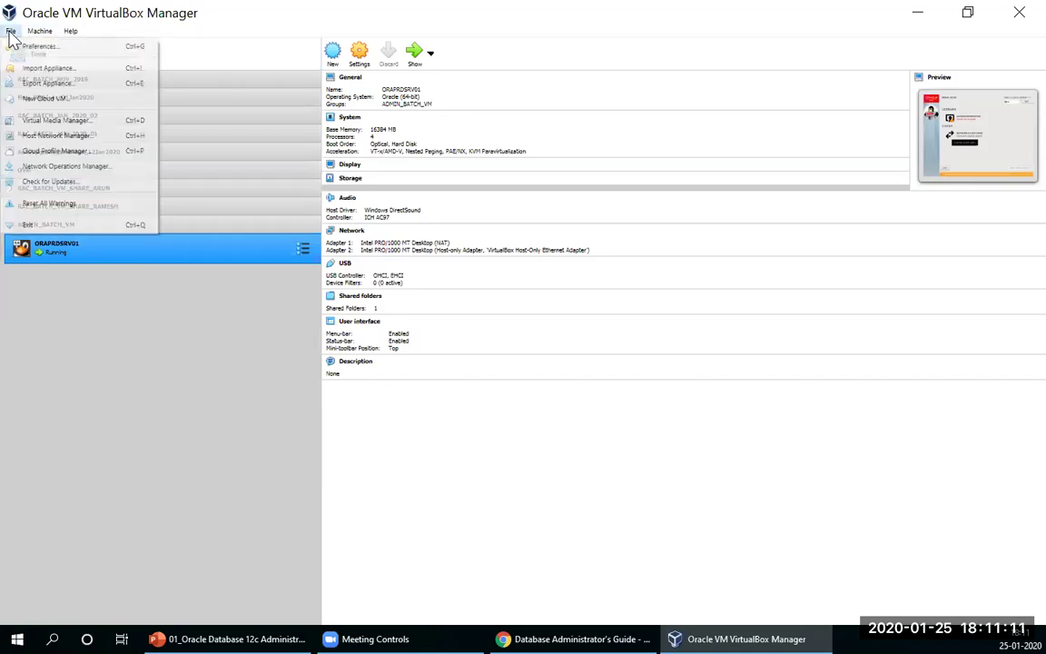
Step: Reopen the Virtual Media Manager and start a new dynamically allocated VDI disk
click(56, 121)
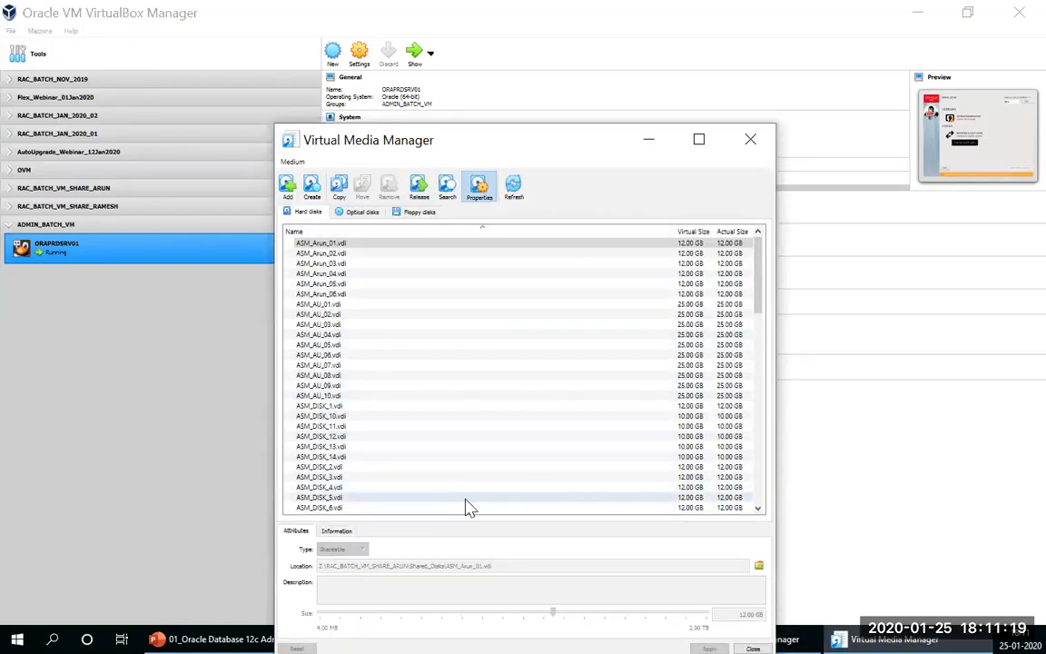
click(311, 187)
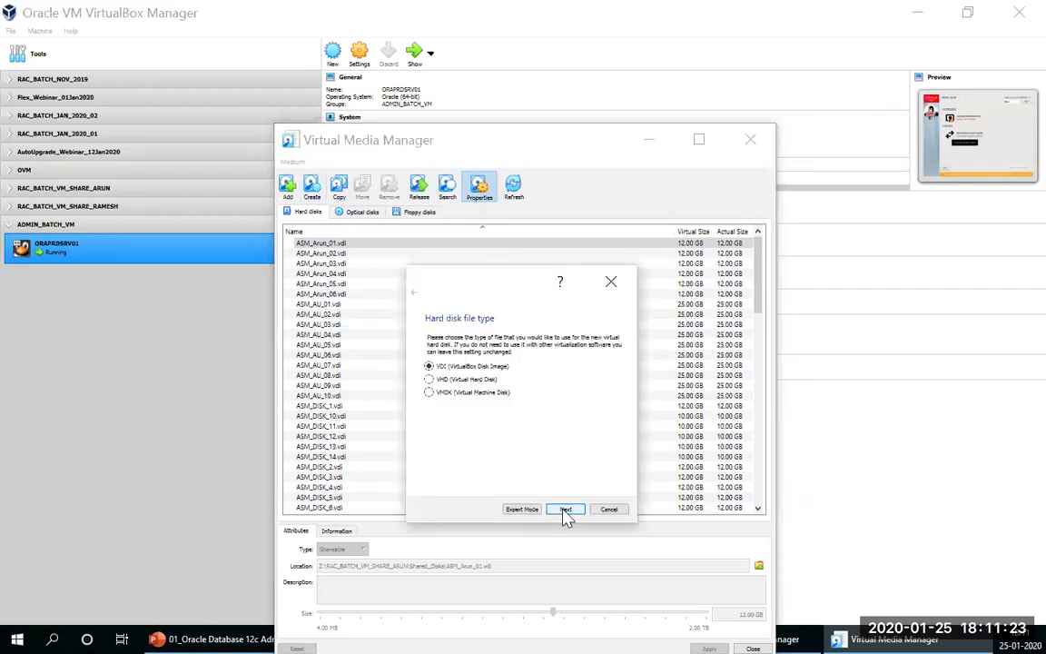
click(564, 509)
click(565, 510)
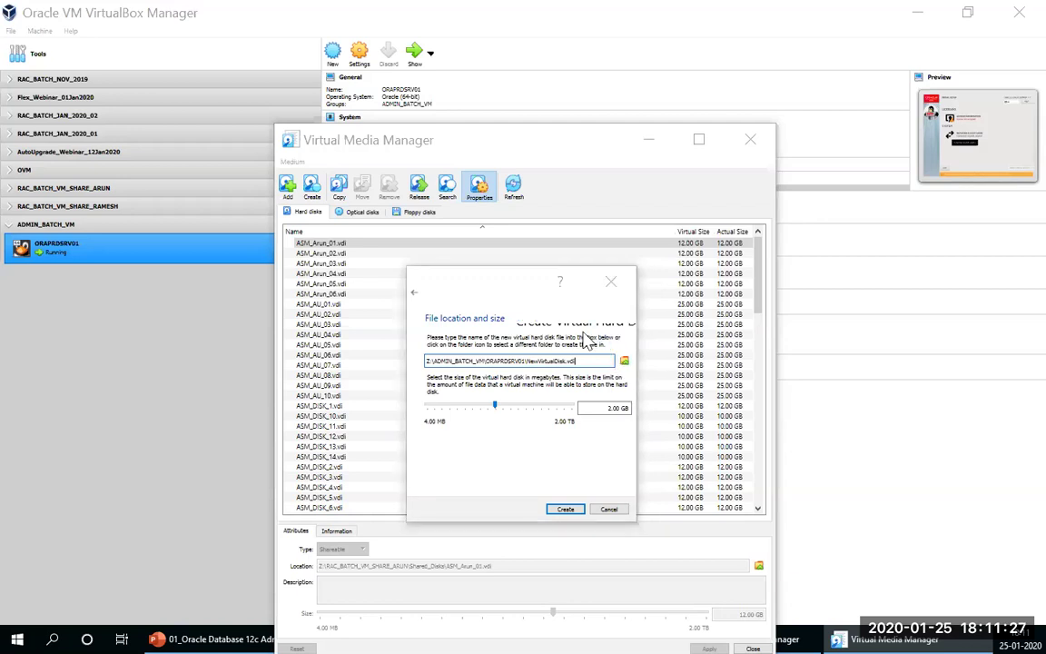
click(623, 360)
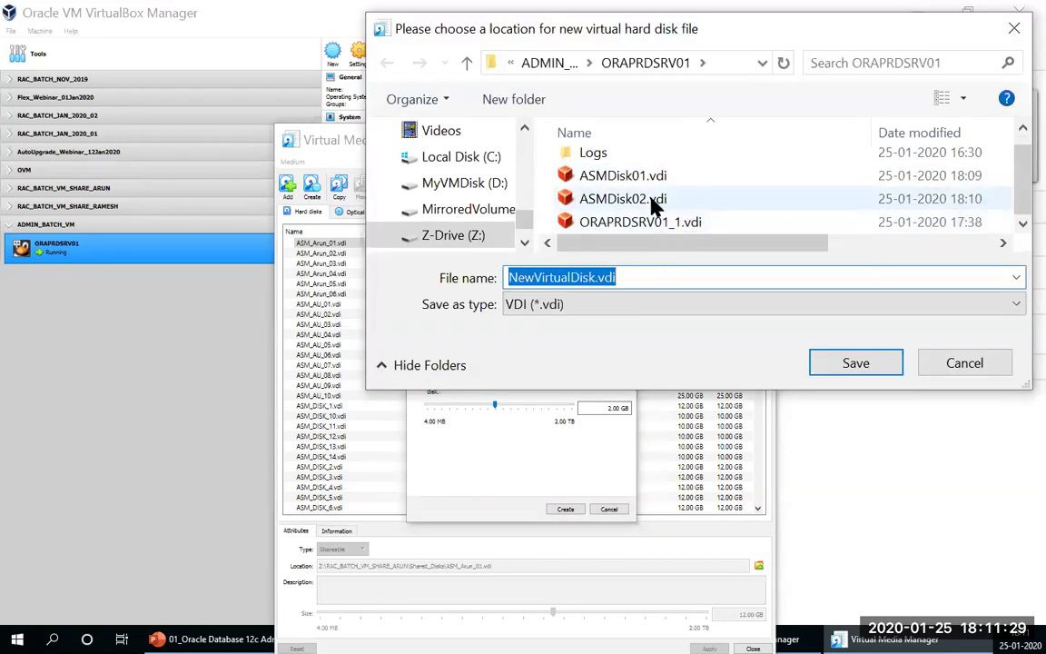
Step: Name the disk ASMDisk03.vdi, set 15 GB, and create it
click(651, 202)
click(572, 276)
double_click(574, 279)
click(577, 278)
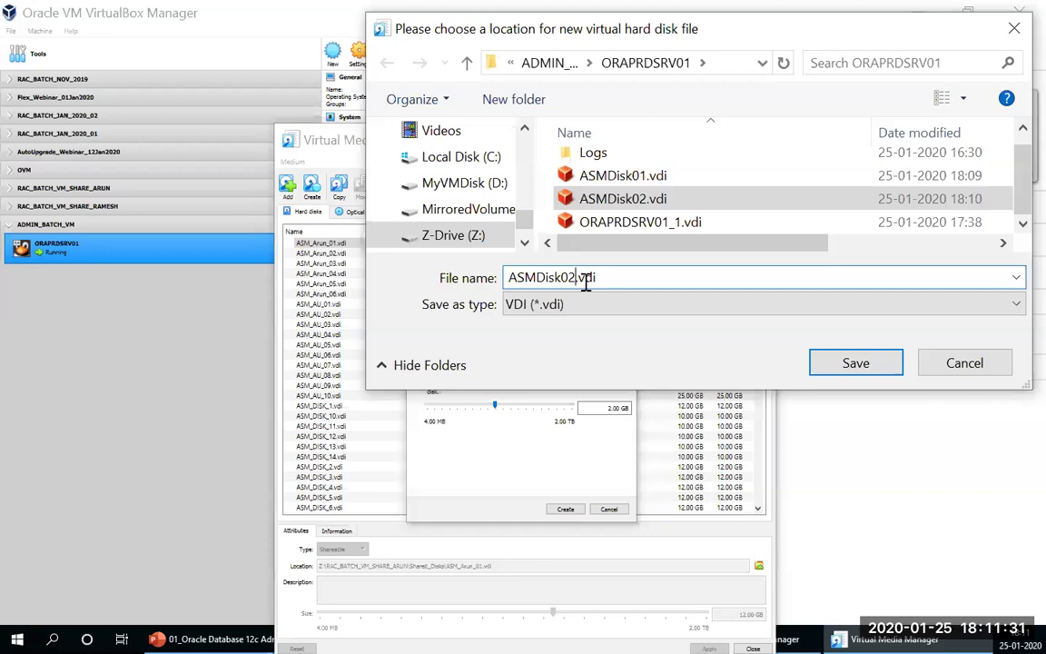
key(BackSpace)
text(3)
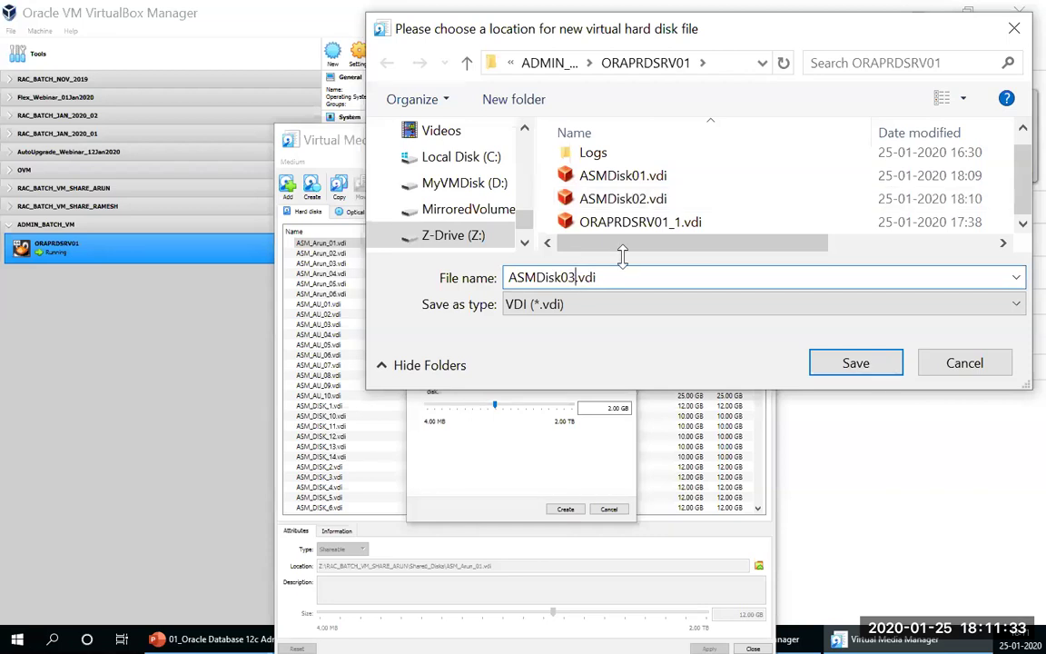
click(847, 363)
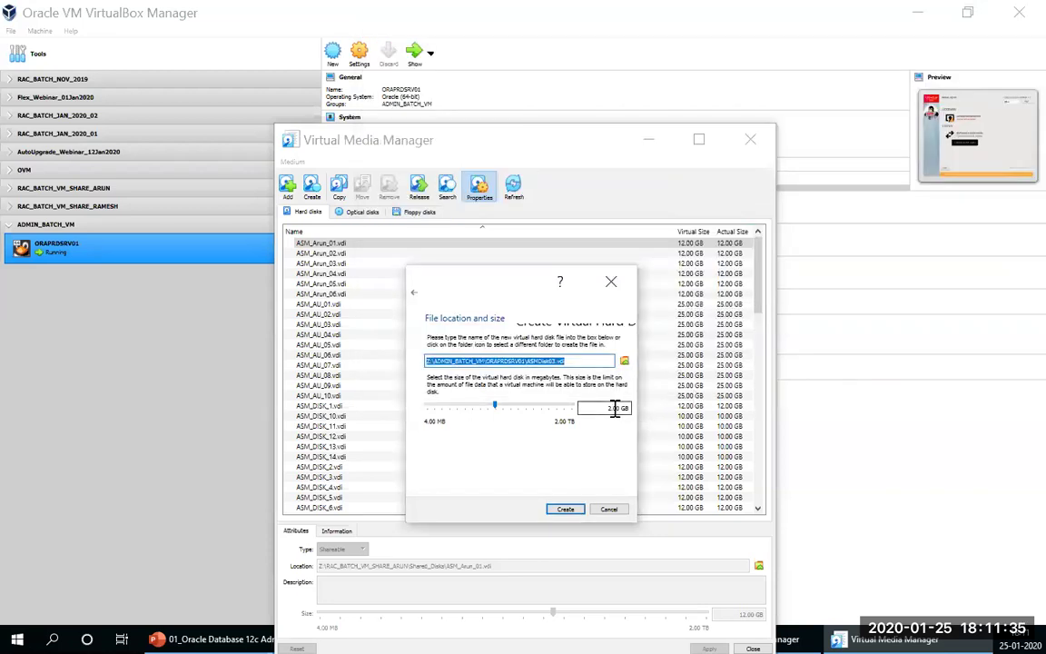
click(608, 408)
text(5)
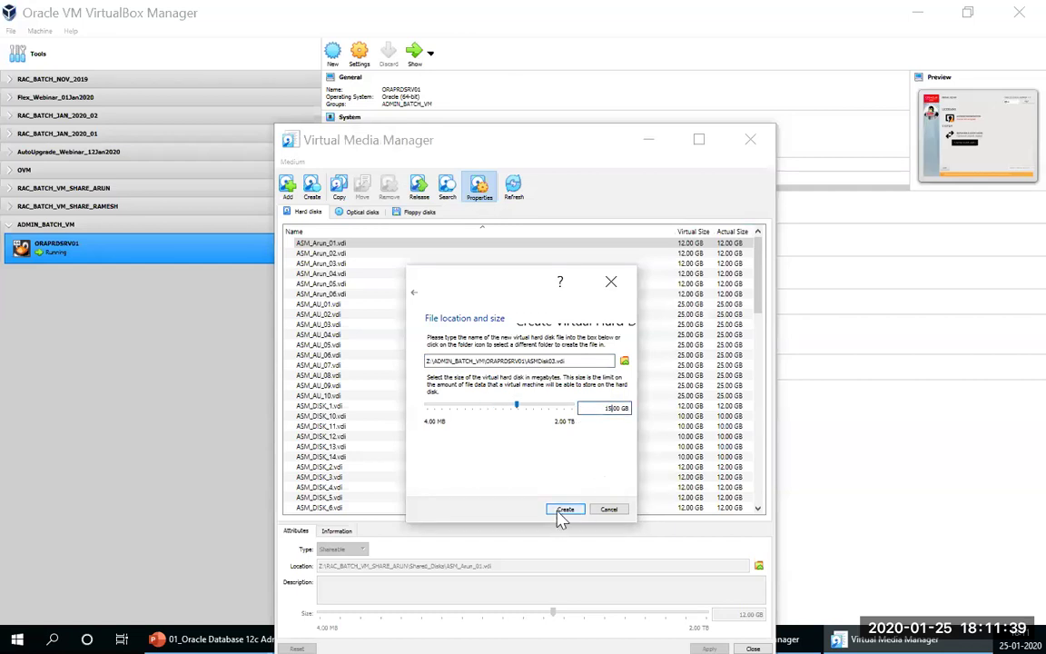
click(555, 511)
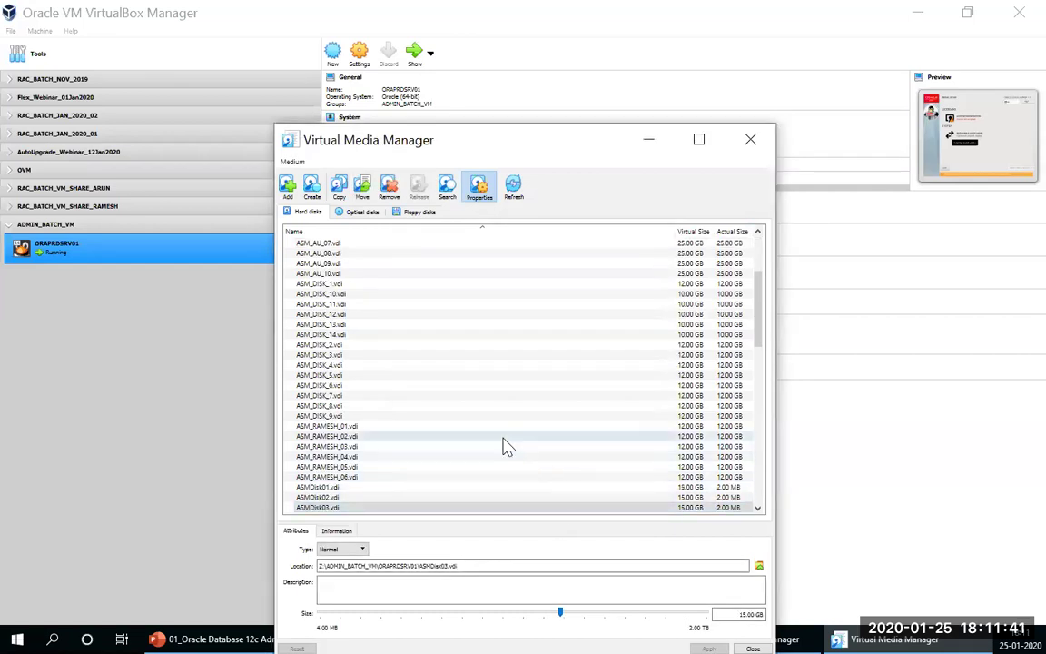
Step: Start another dynamically allocated VDI disk and browse for its file location
click(312, 188)
click(575, 511)
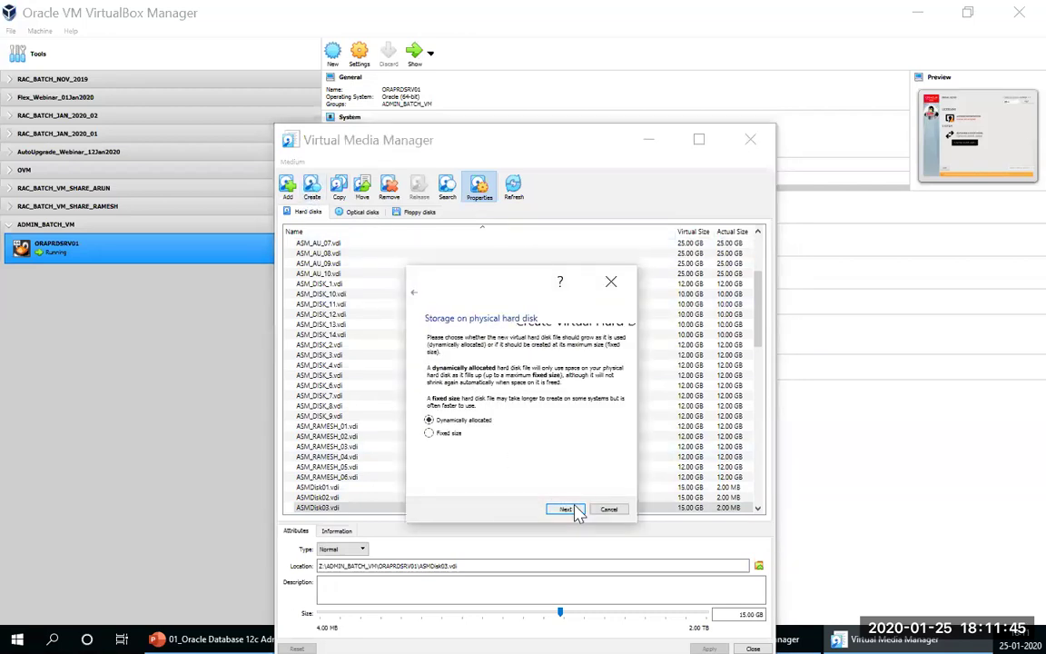
click(564, 510)
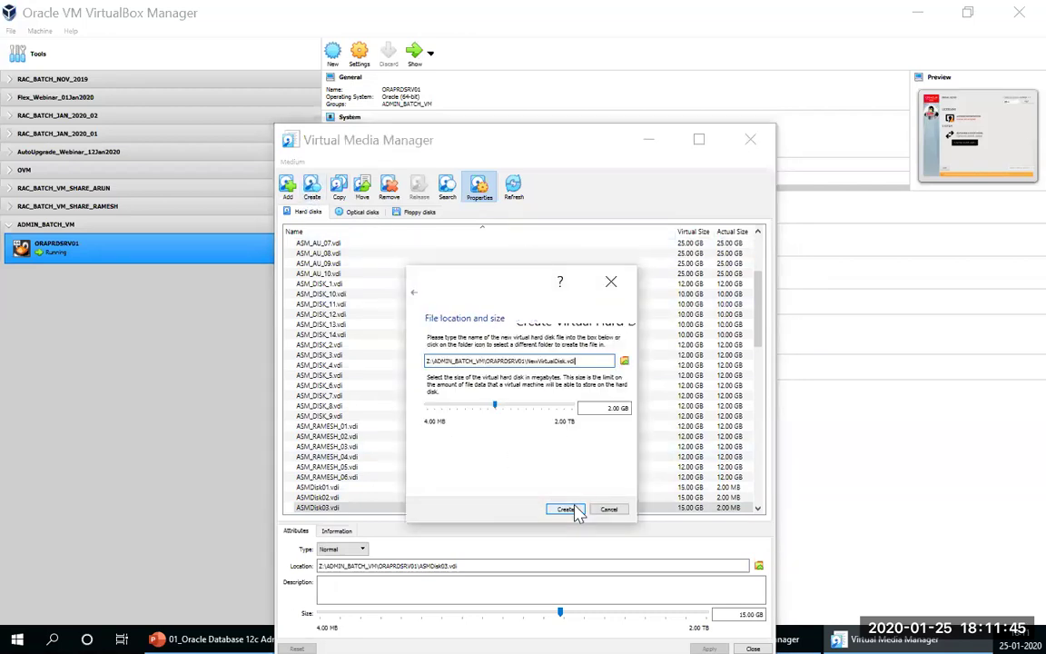
click(625, 362)
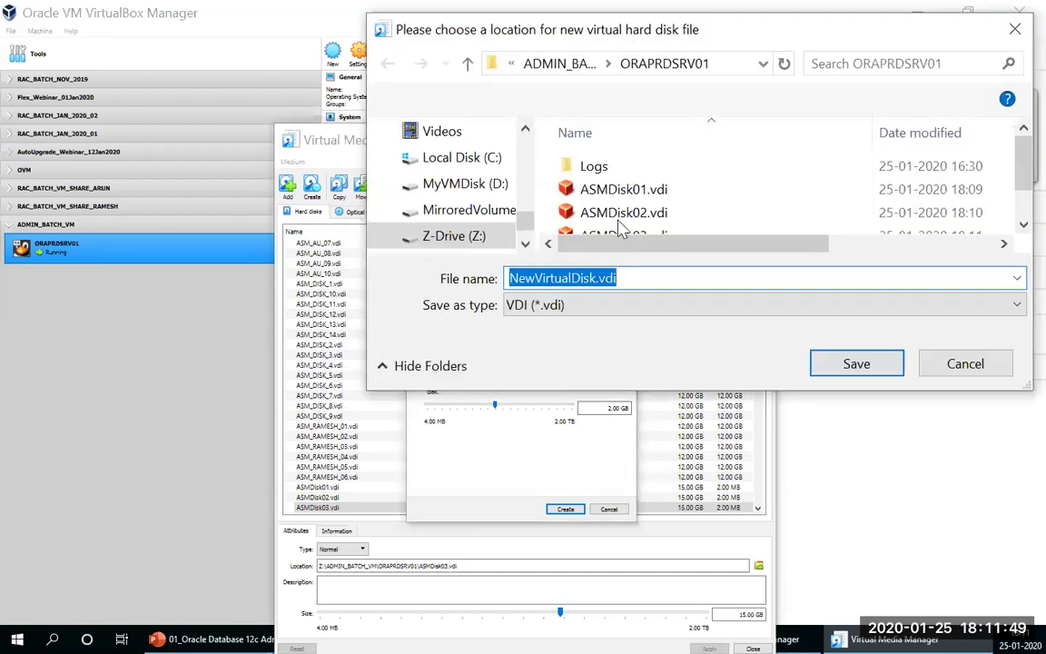
Step: Save it as ASMDisk04.vdi with a 15 GB size and create it
click(633, 201)
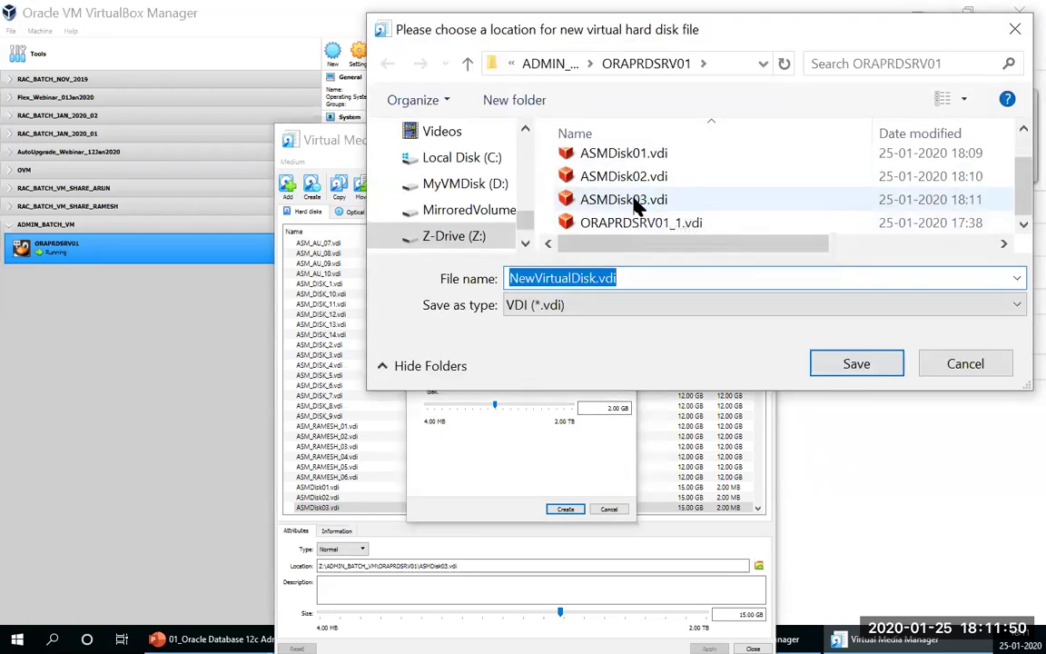
click(577, 281)
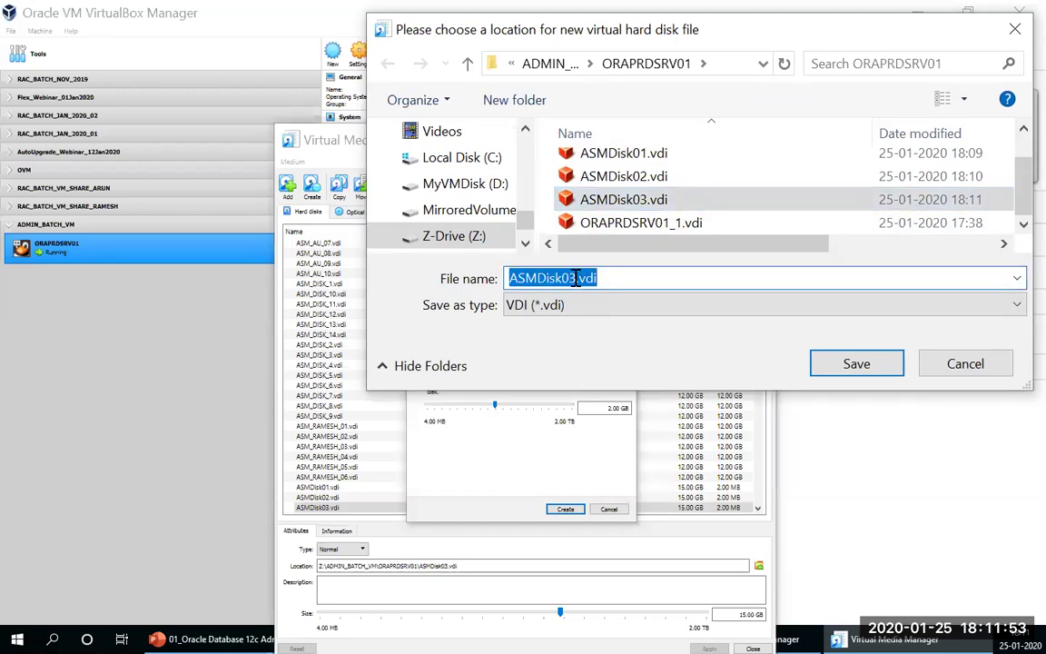
click(582, 277)
key(BackSpace)
text(4)
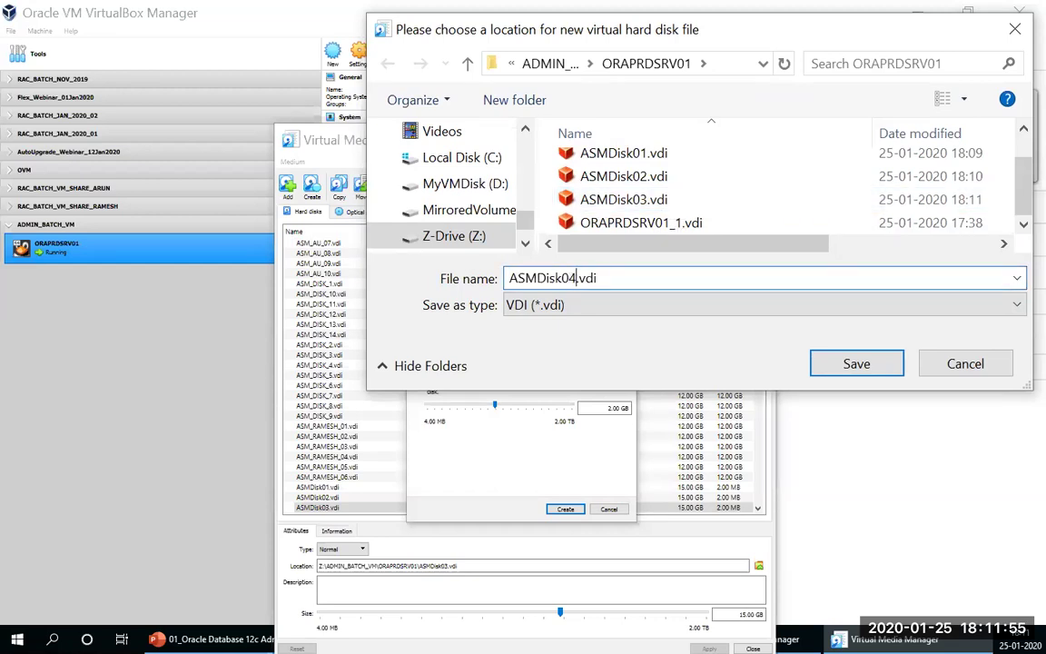
click(856, 364)
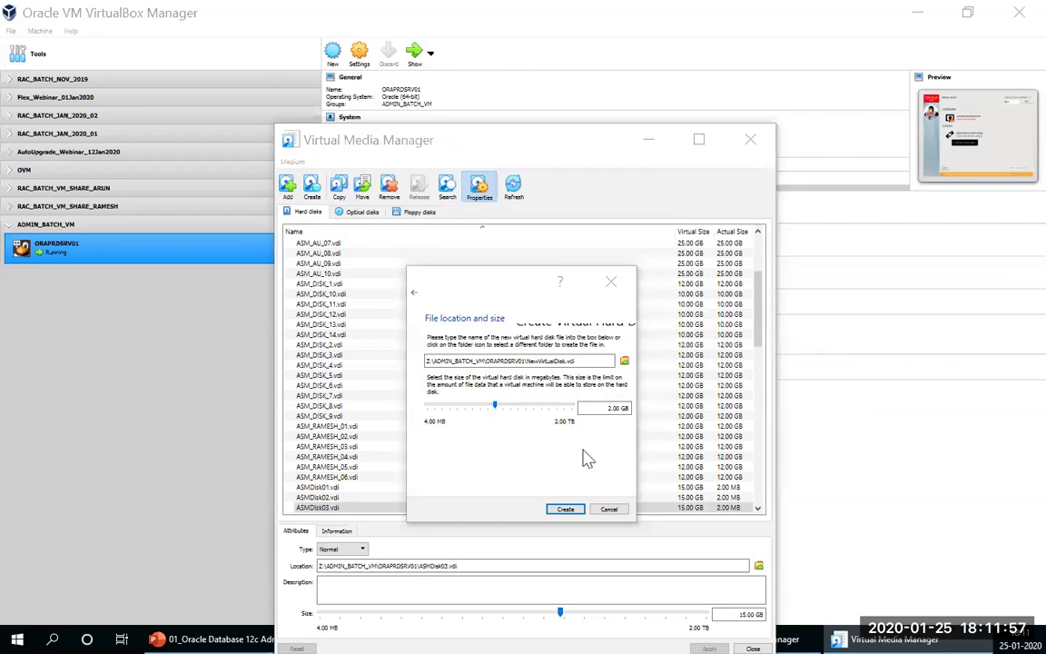
click(609, 408)
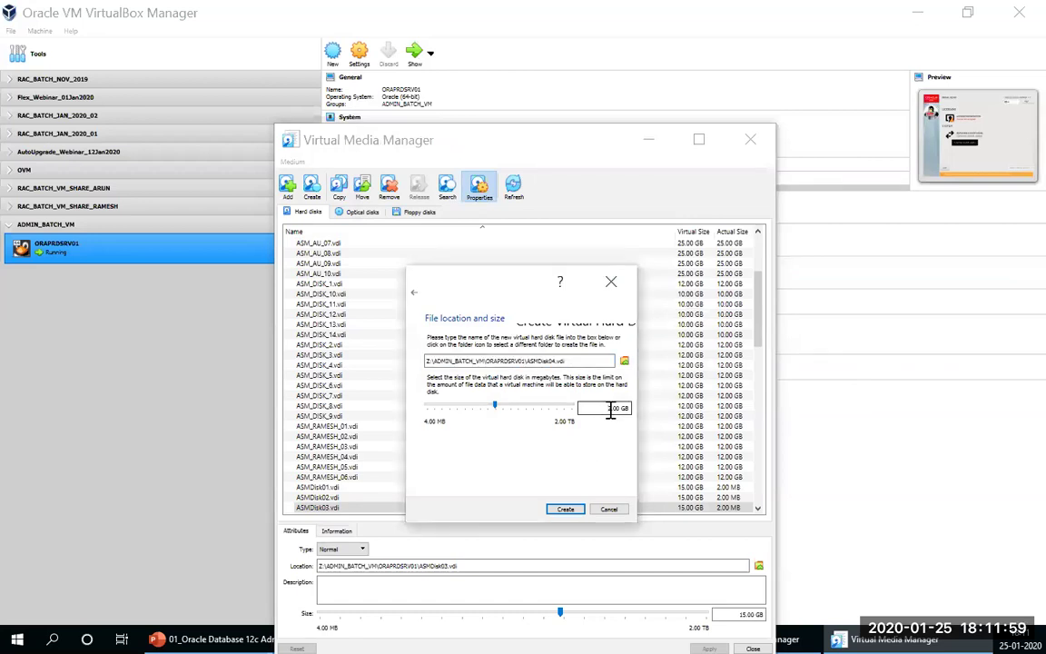
key(Delete)
text(15)
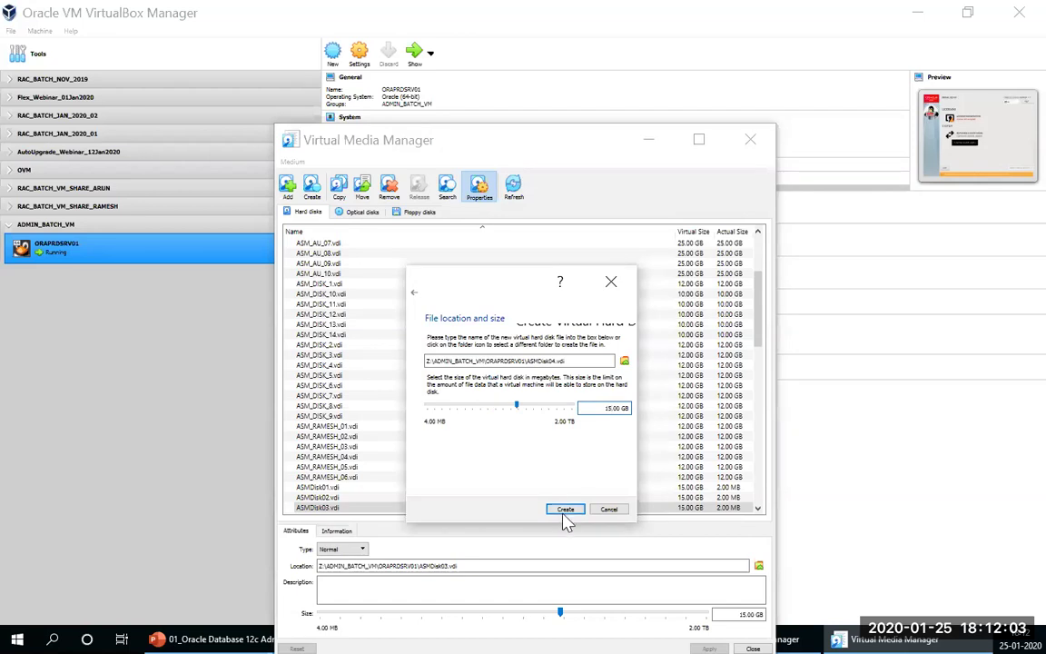
click(562, 509)
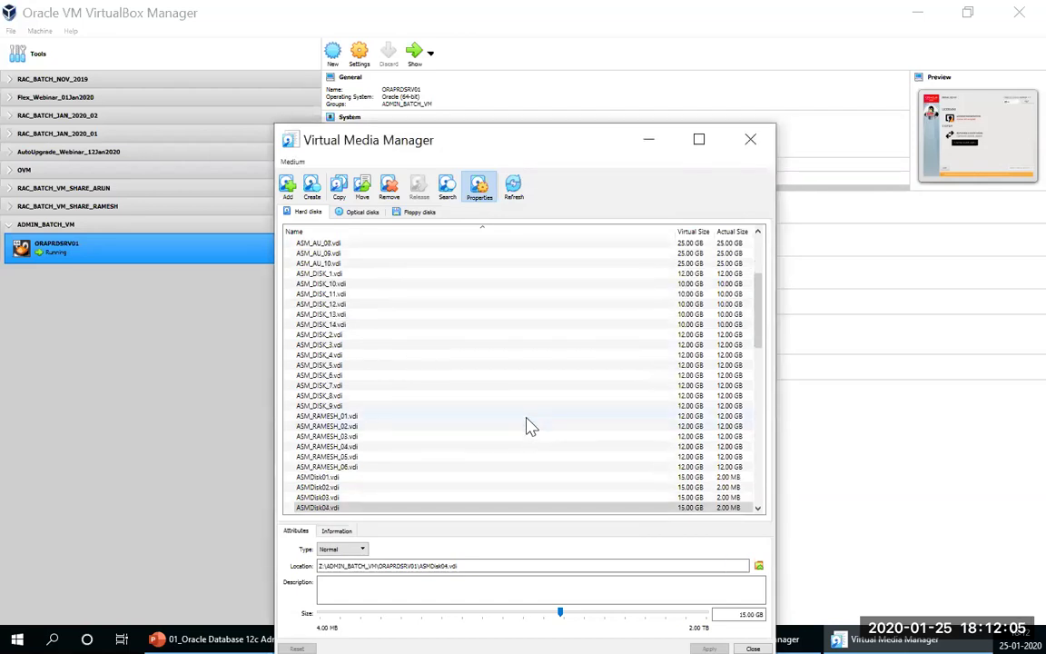
Step: Create a 15 GB dynamically allocated VDI disk named ASMDisk05.vdi
click(312, 190)
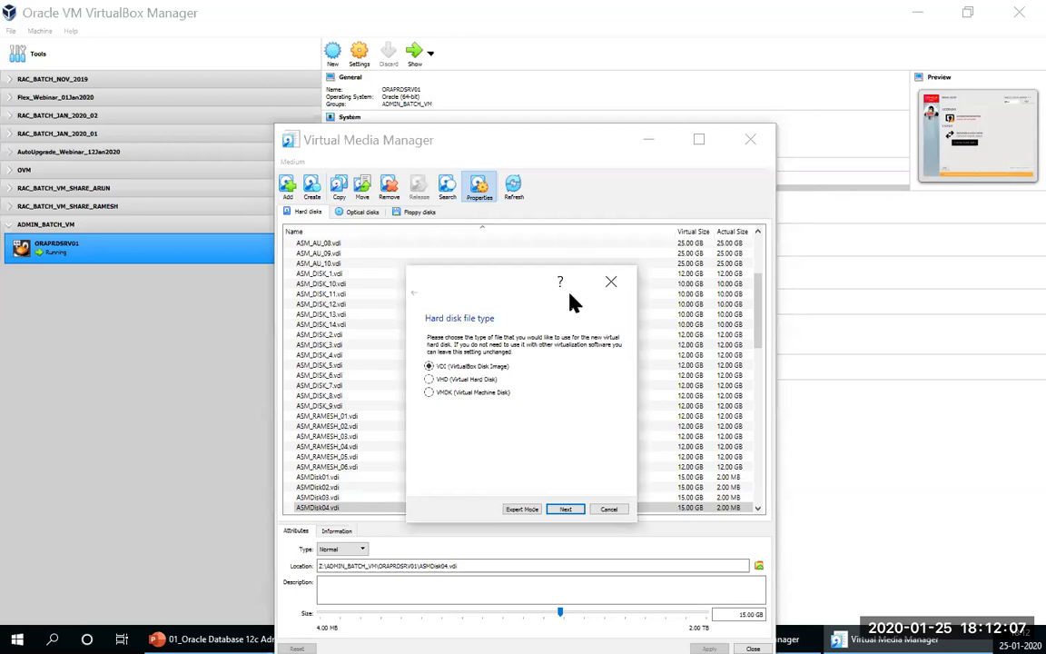
click(565, 509)
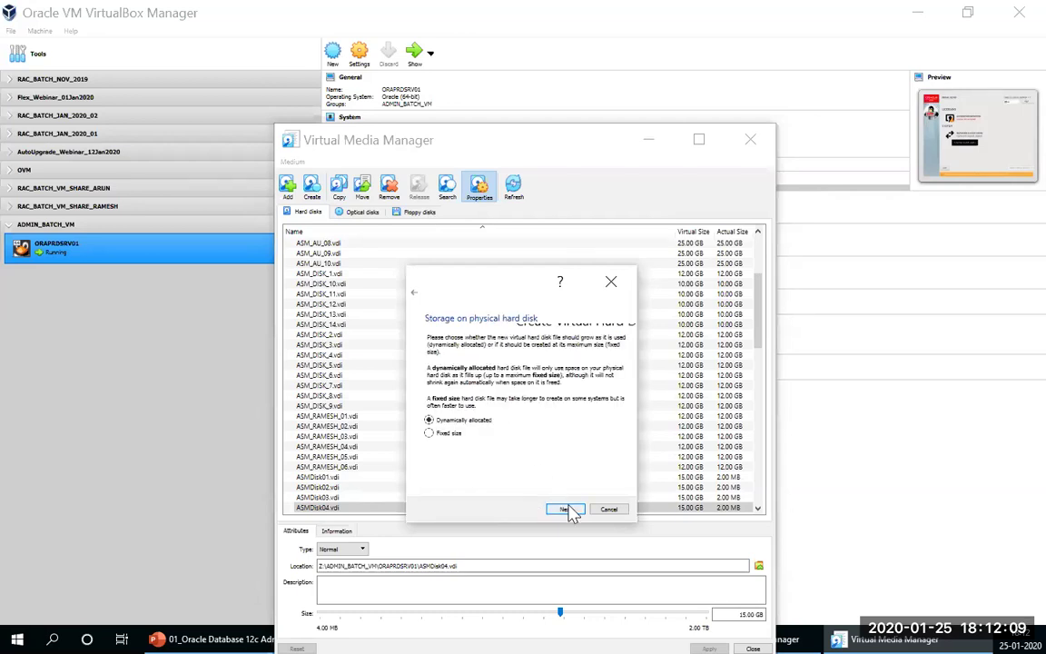
click(567, 509)
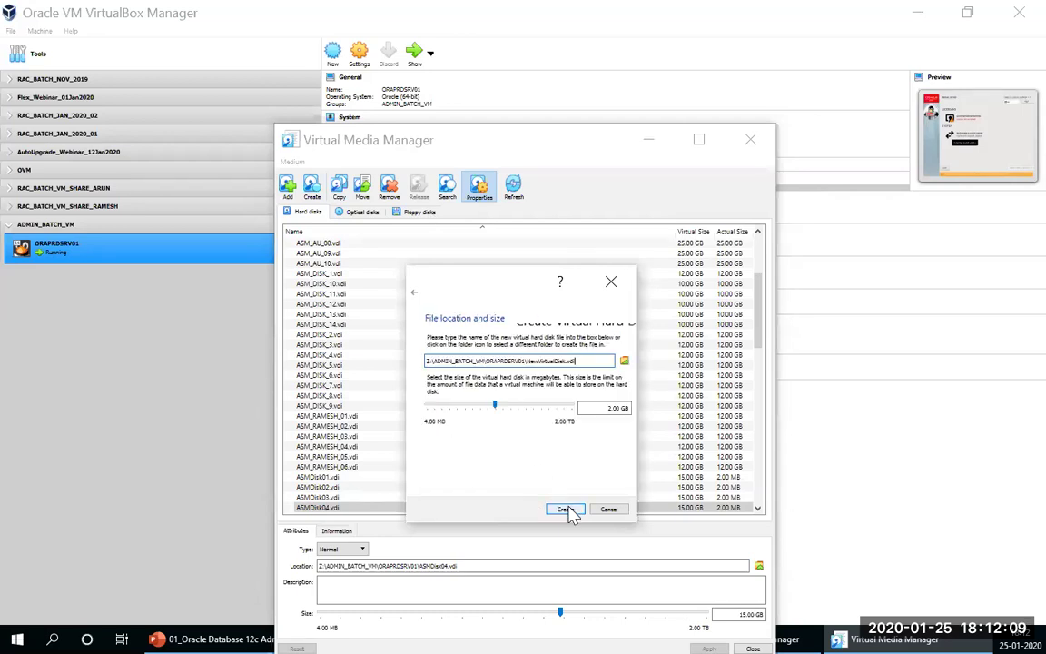
click(625, 361)
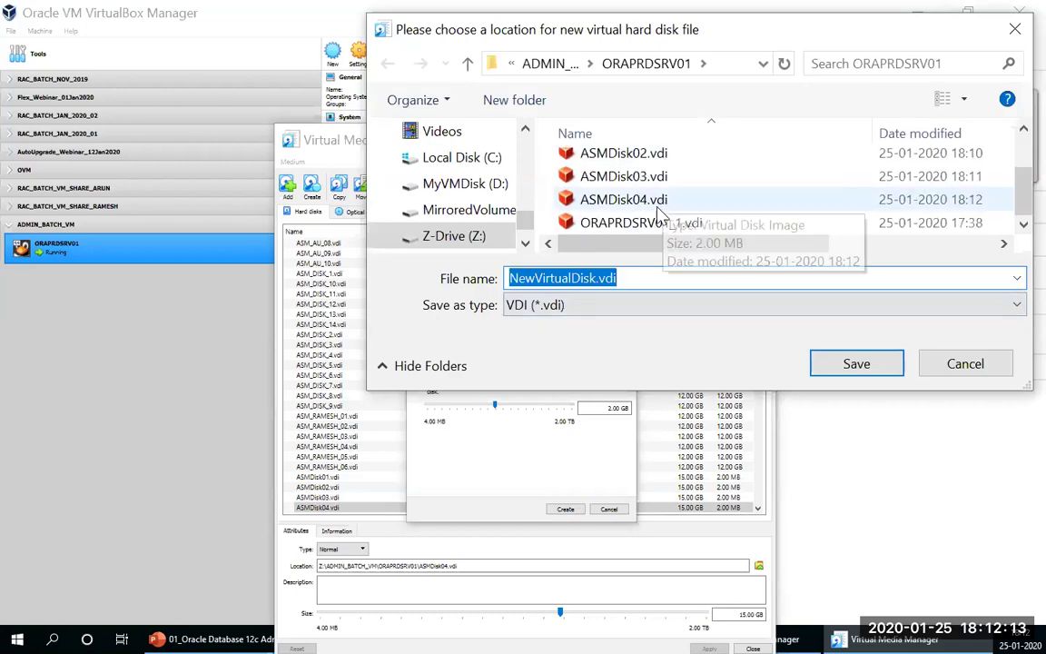
click(576, 200)
double_click(575, 278)
click(579, 281)
key(Delete)
text(5)
click(841, 364)
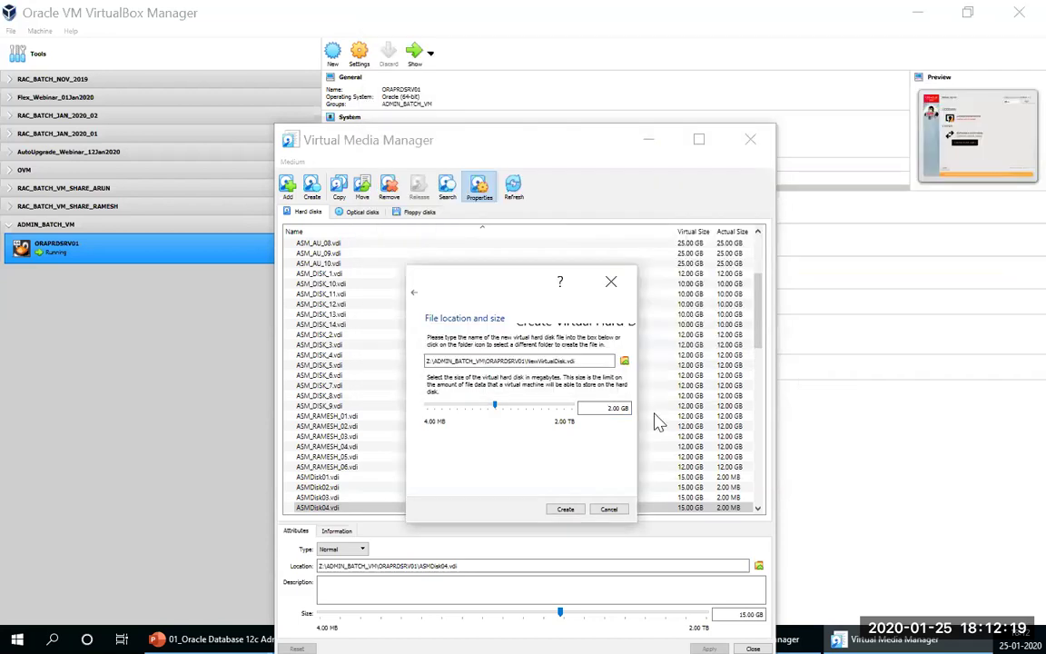
click(610, 408)
key(BackSpace)
text(15)
click(564, 509)
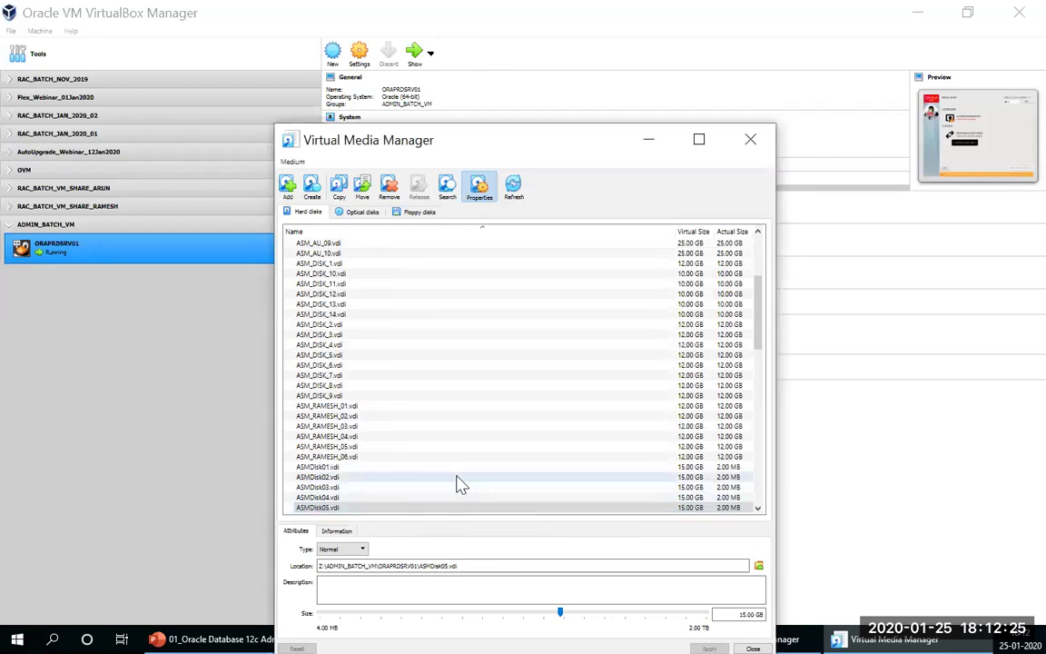
Step: Create a sixth 15 GB dynamically allocated disk named ASMDisk06.vdi
click(312, 188)
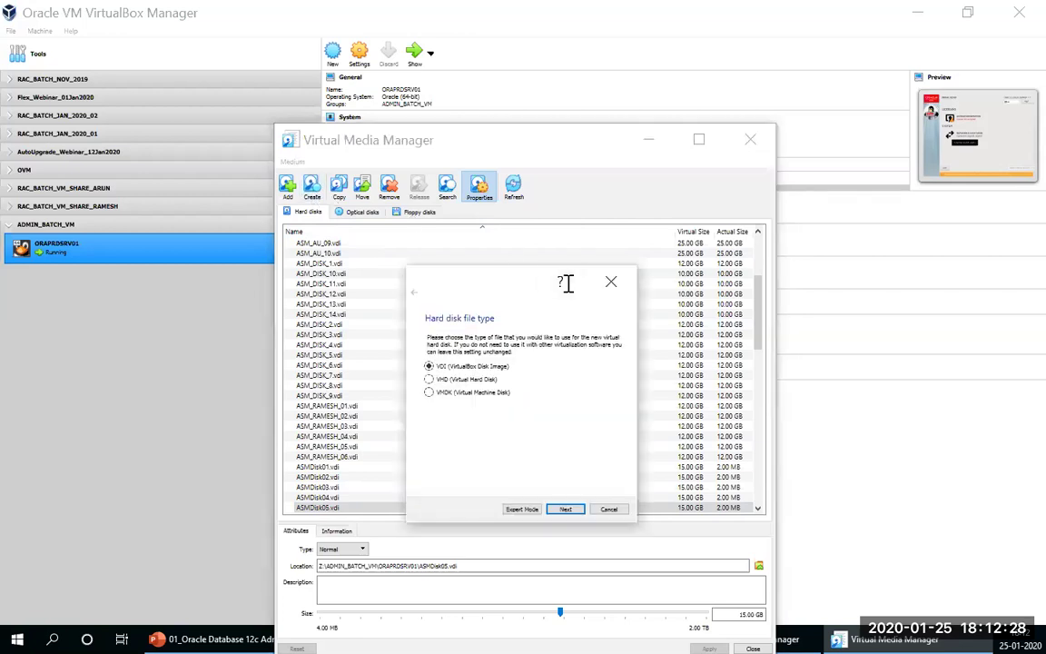
click(564, 509)
click(565, 510)
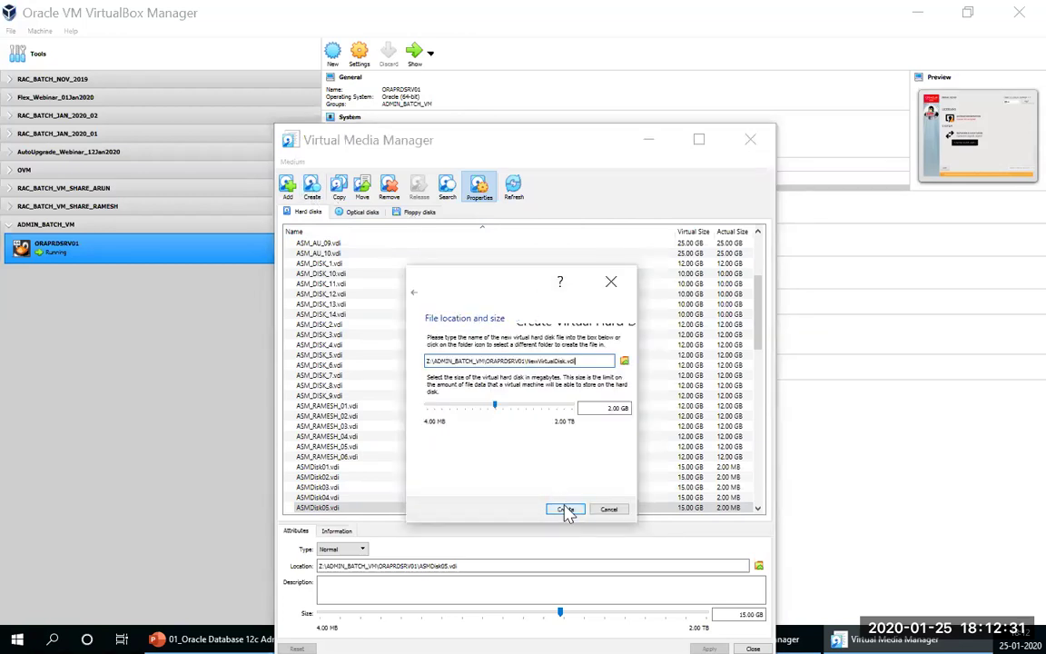
click(625, 361)
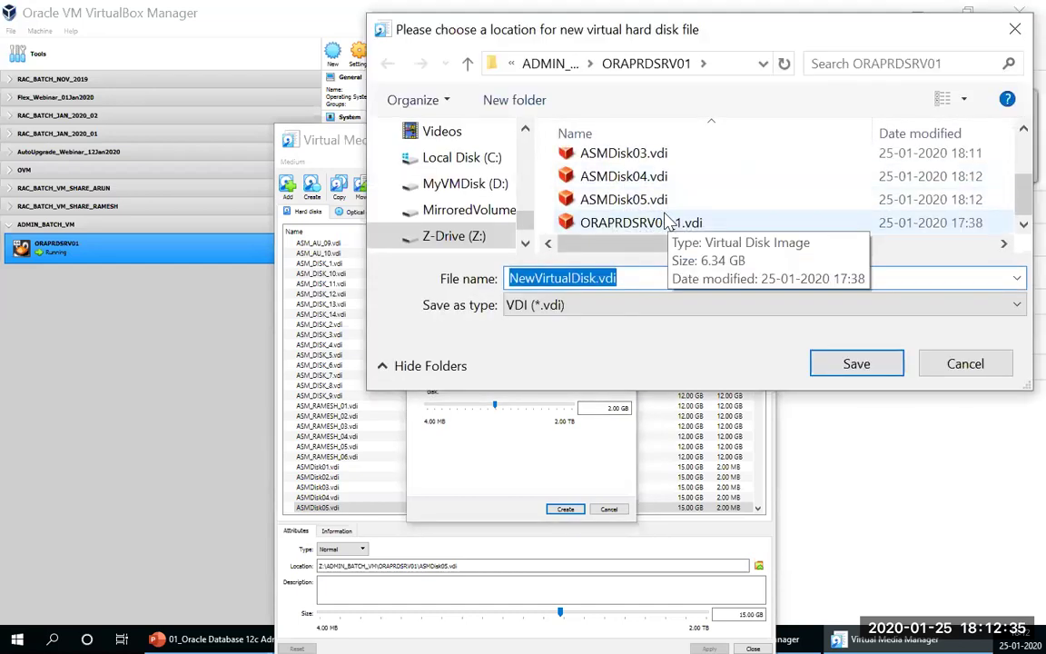
click(652, 200)
click(566, 276)
click(583, 278)
key(BackSpace)
text(6)
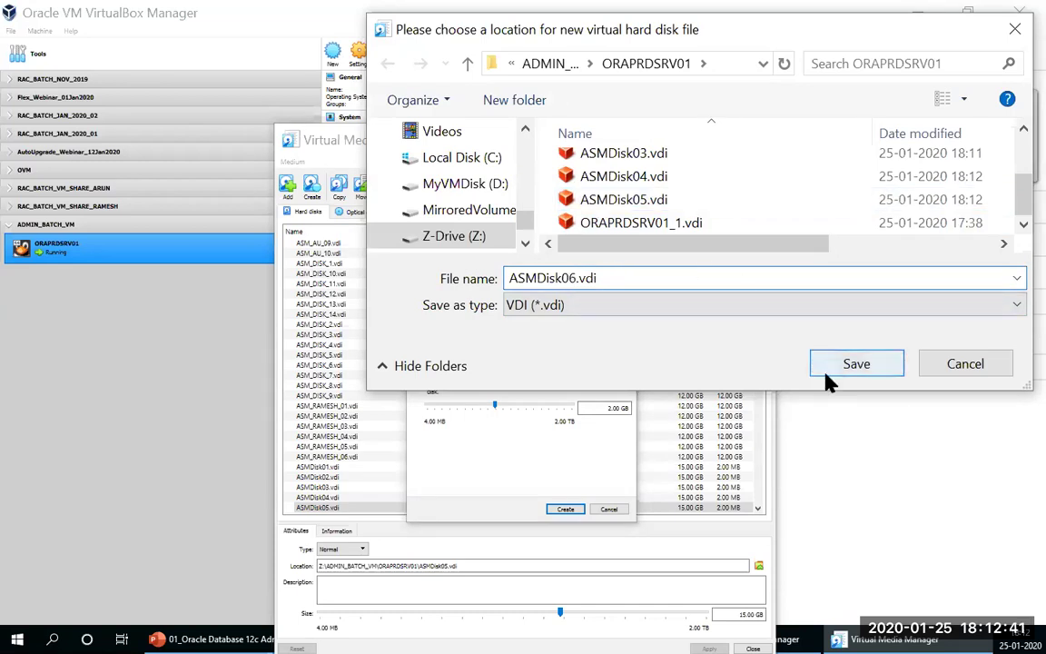
click(828, 380)
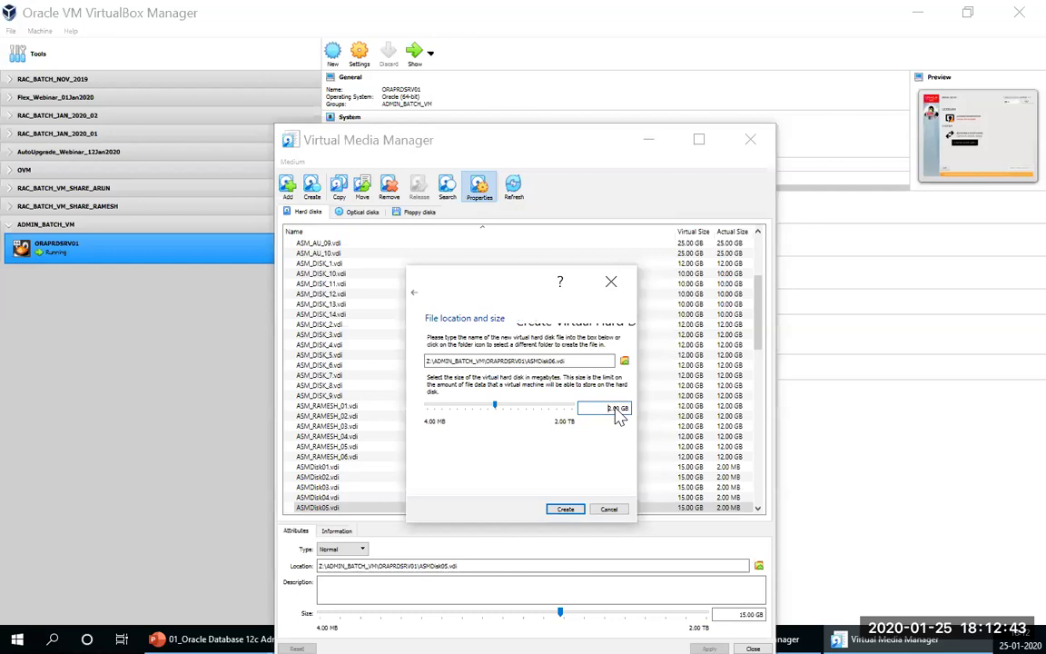
text(5)
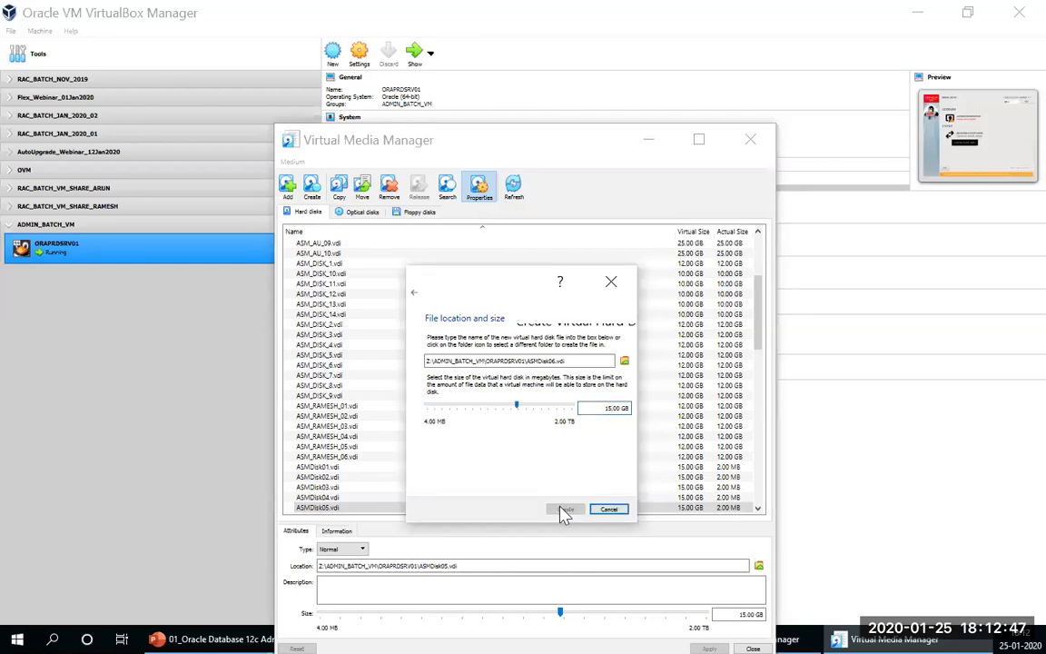
click(565, 510)
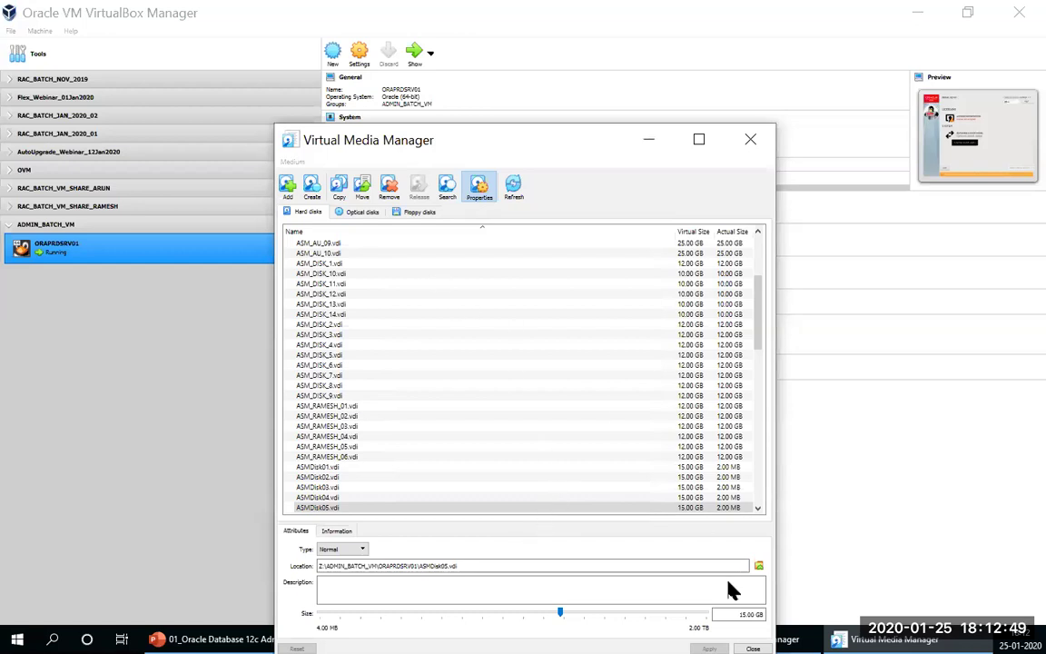
Step: Close the Virtual Media Manager, then open and close ORAPRDSRV01's Settings without changes
key(Escape)
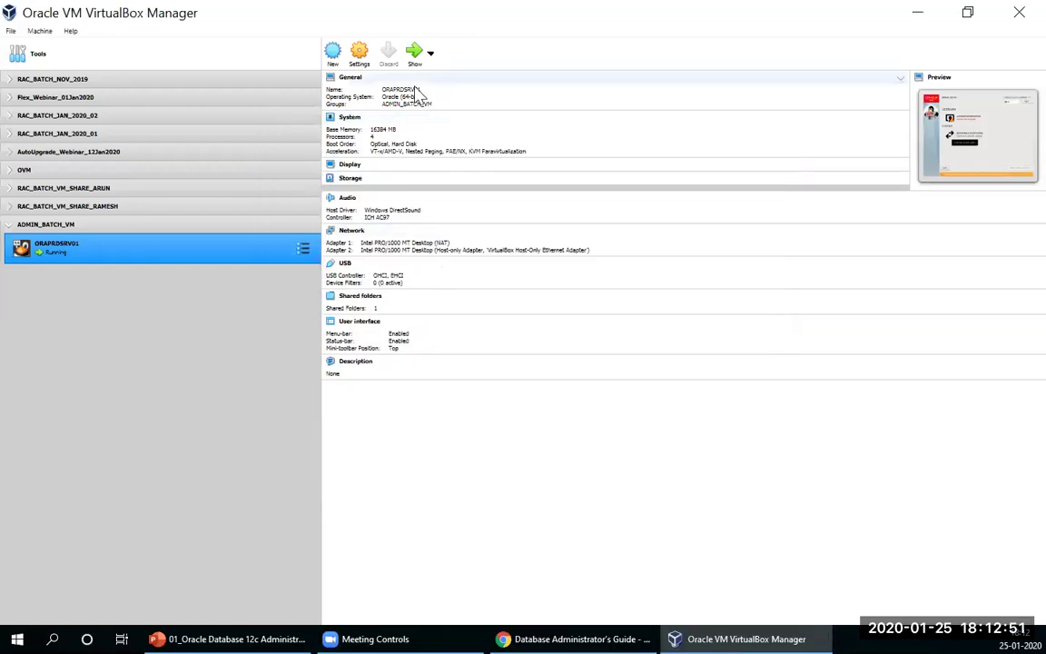
click(359, 56)
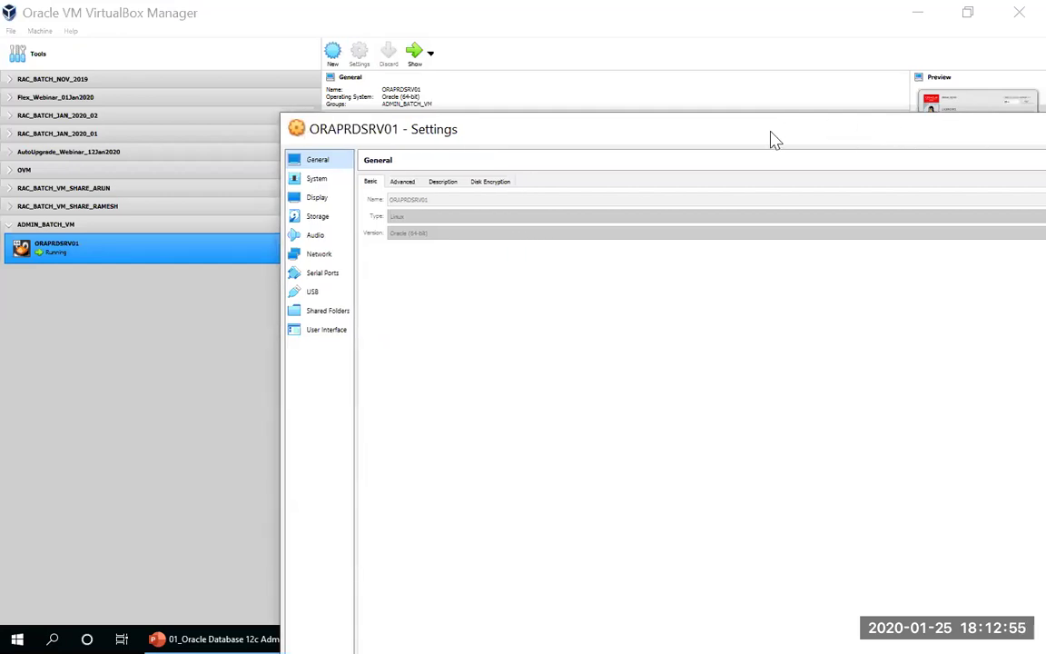
click(953, 134)
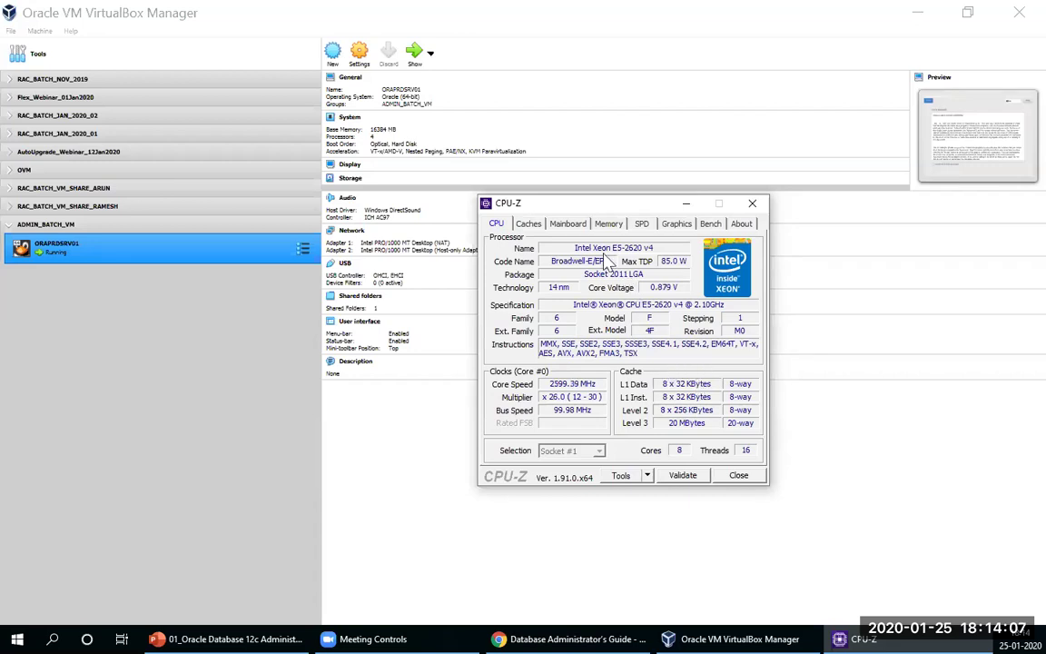
click(608, 223)
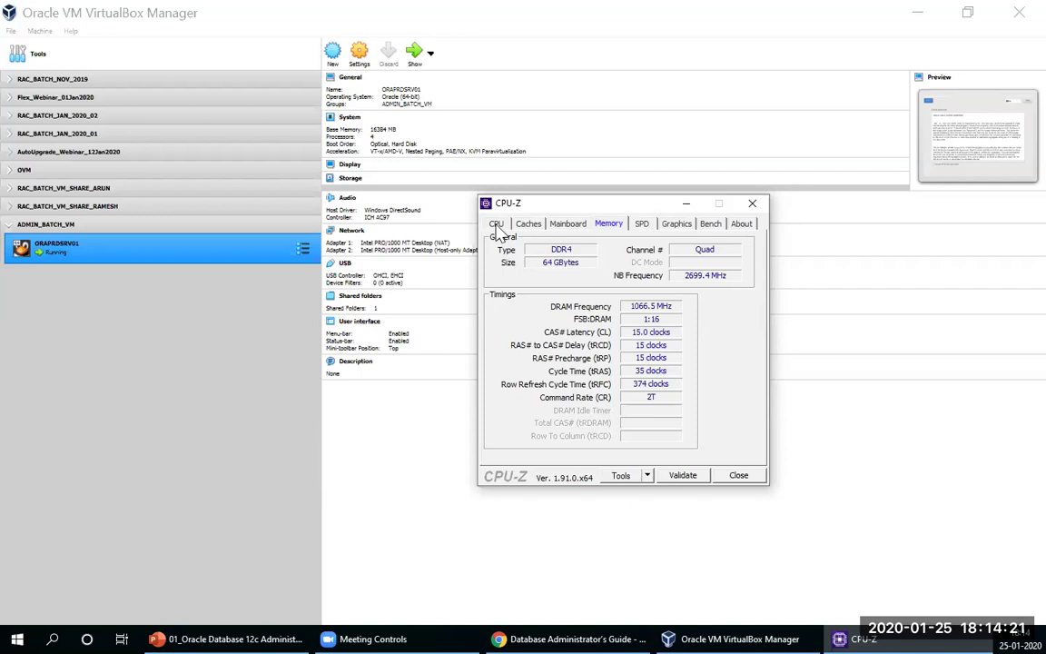
click(497, 227)
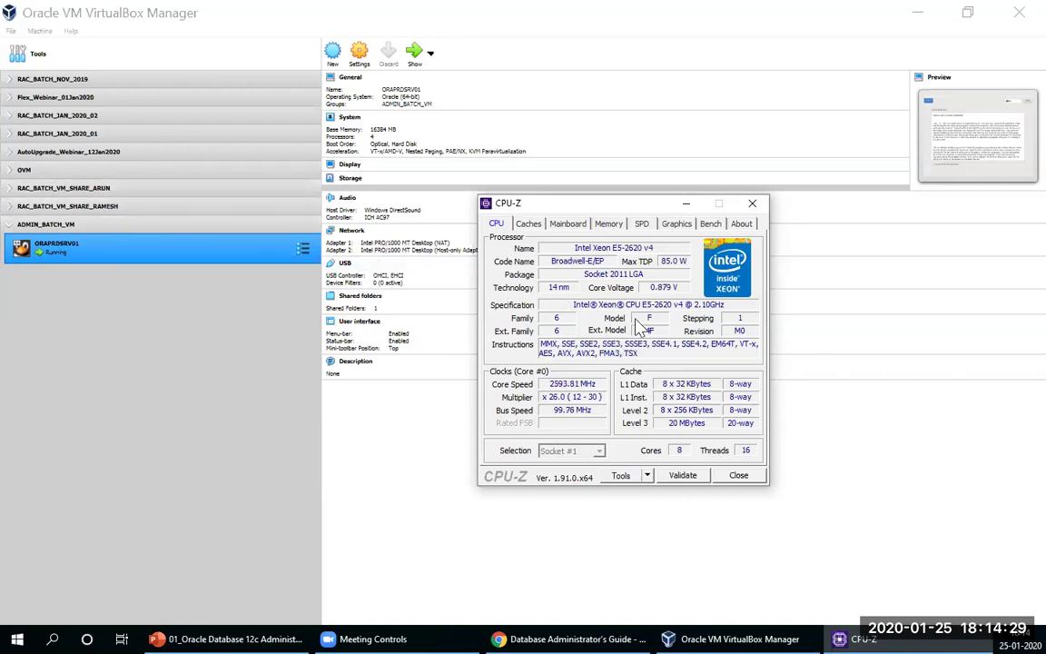
Step: Expand the RAMESH and ARUN groups and compare their RAC01 machines
click(13, 211)
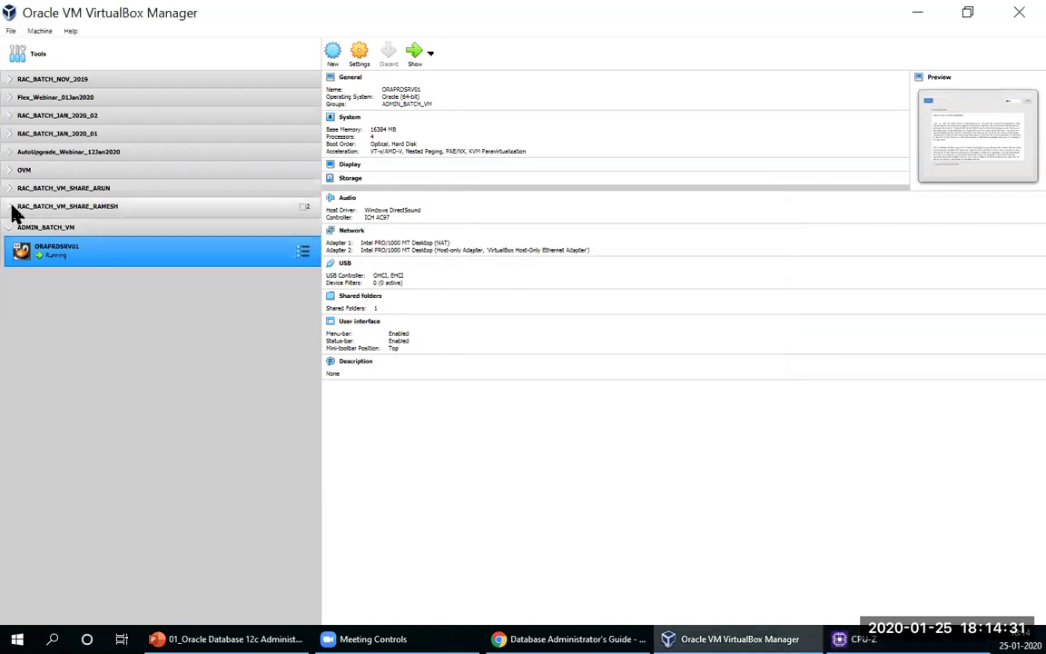
click(13, 209)
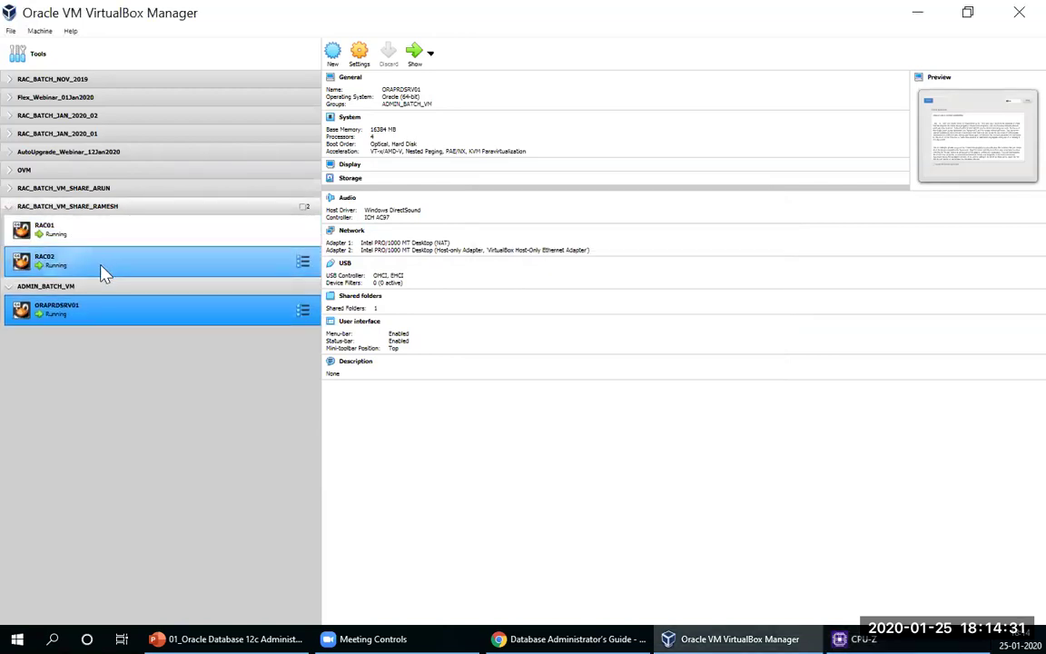
click(11, 189)
ctrl+click(73, 214)
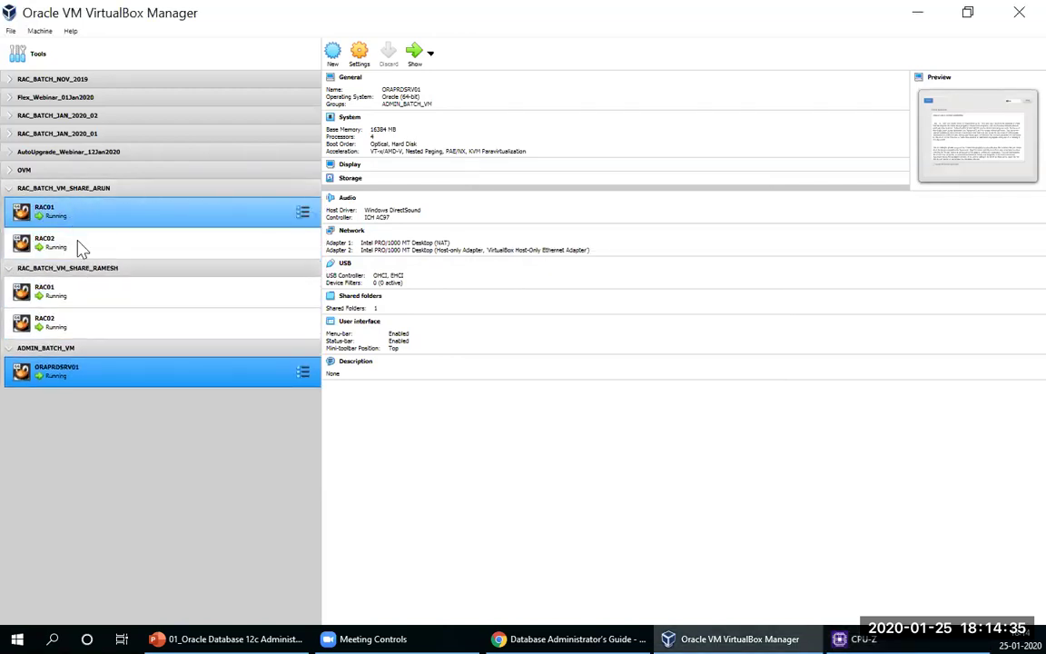
ctrl+click(69, 300)
ctrl+click(69, 295)
ctrl+click(20, 208)
ctrl+click(20, 211)
Step: Review the RAMESH group machines' details, then expand the ARUN group and select its RAC01
click(11, 191)
ctrl+click(14, 220)
ctrl+click(14, 218)
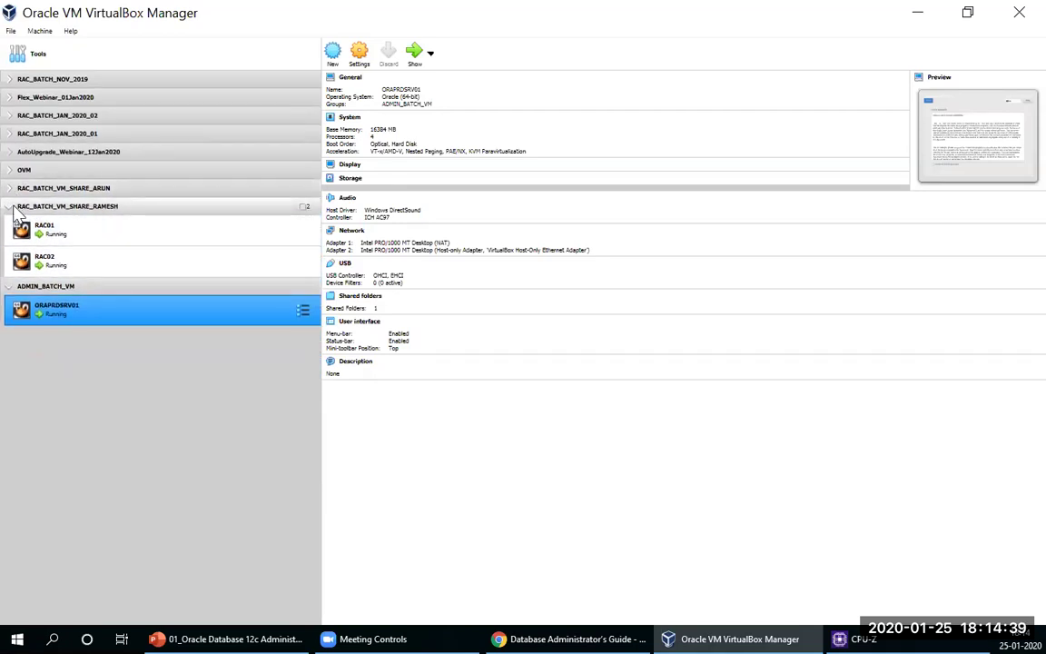
click(17, 208)
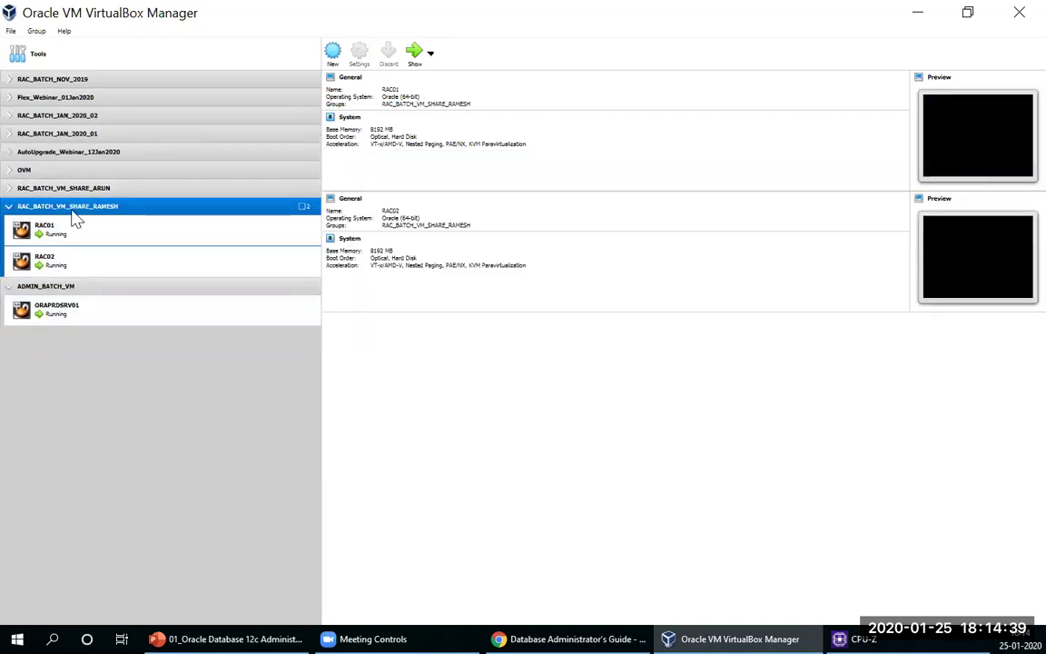
click(11, 208)
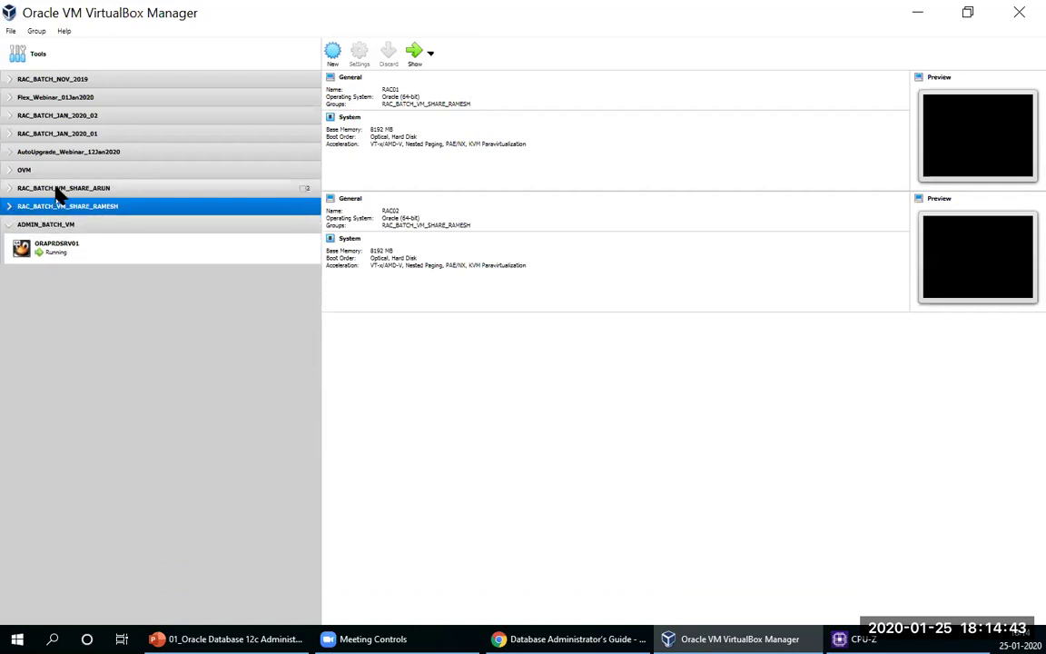
click(56, 189)
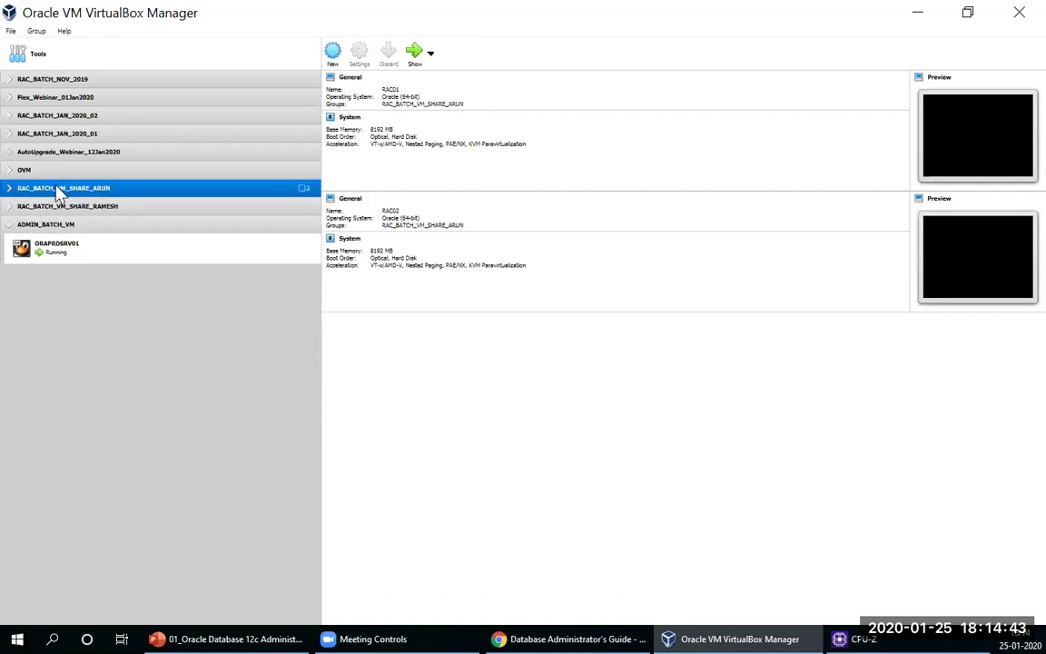
click(9, 188)
click(94, 214)
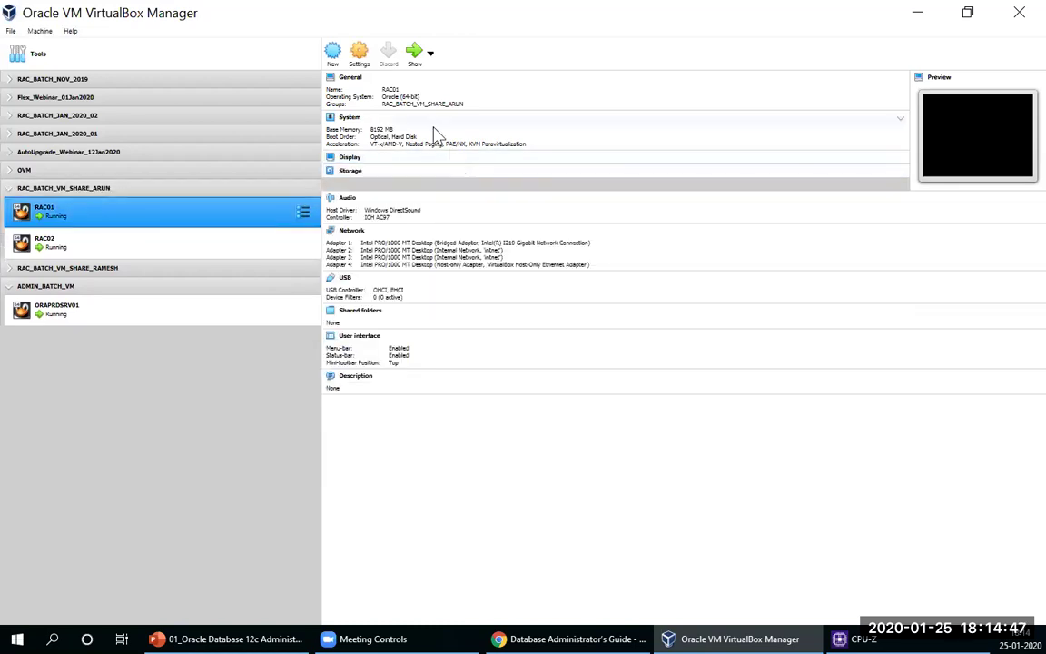
Step: Check RAC01's processor allocation under Settings > System > Processor, then close the dialog
click(359, 52)
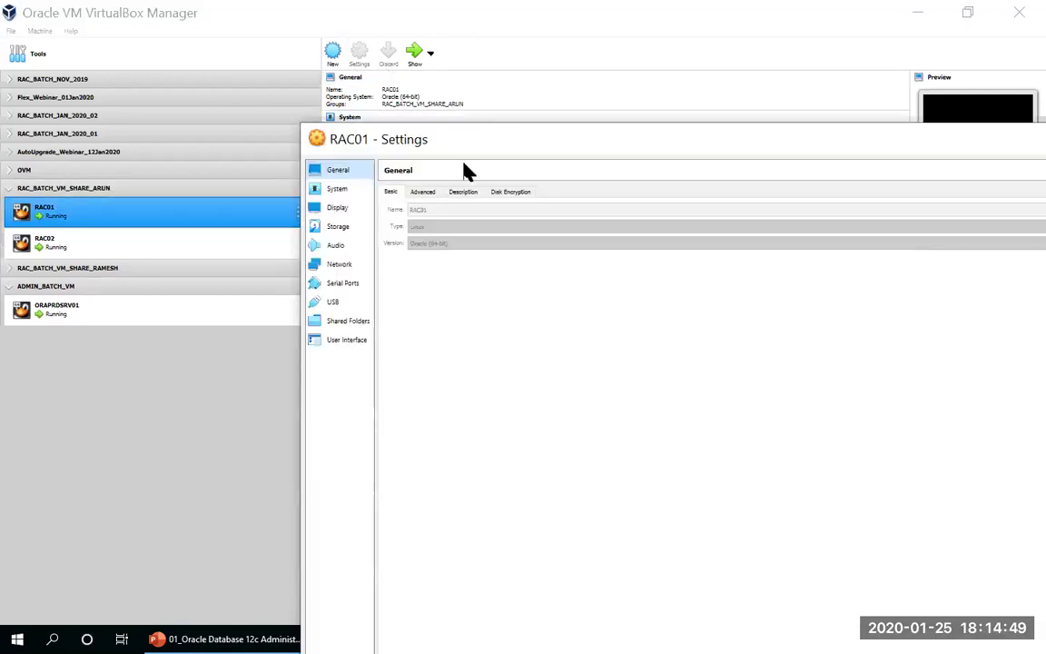
click(339, 189)
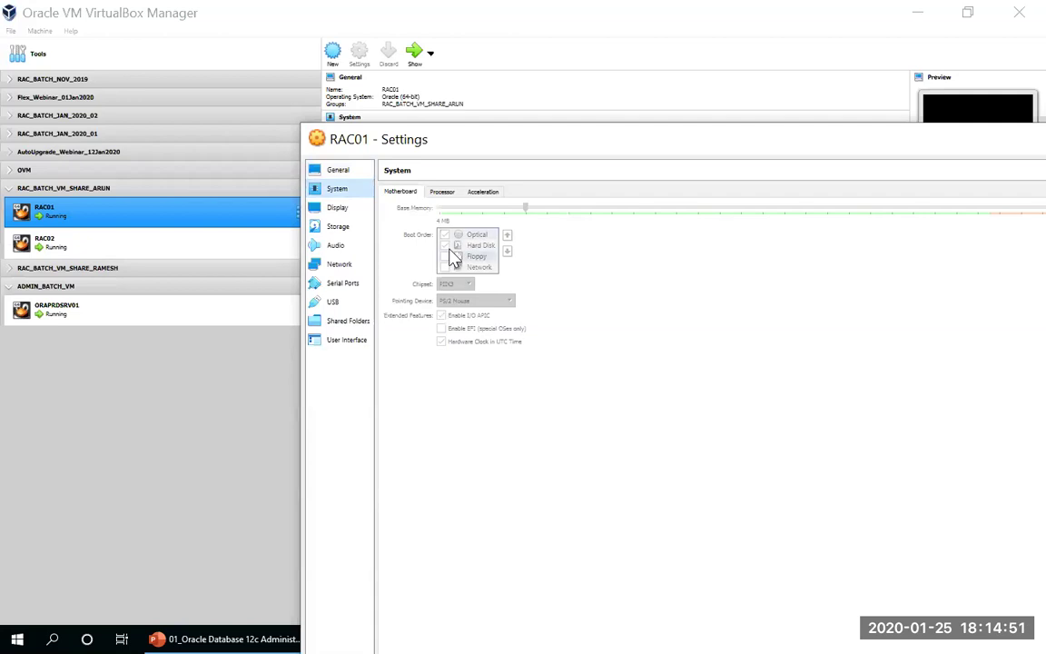
click(442, 192)
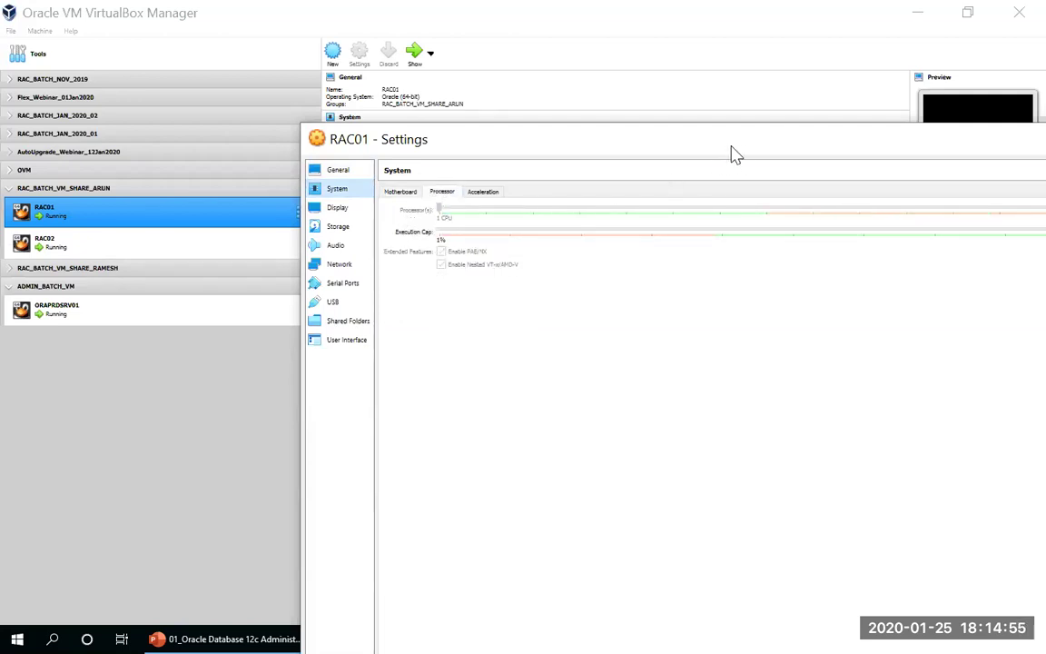
click(957, 146)
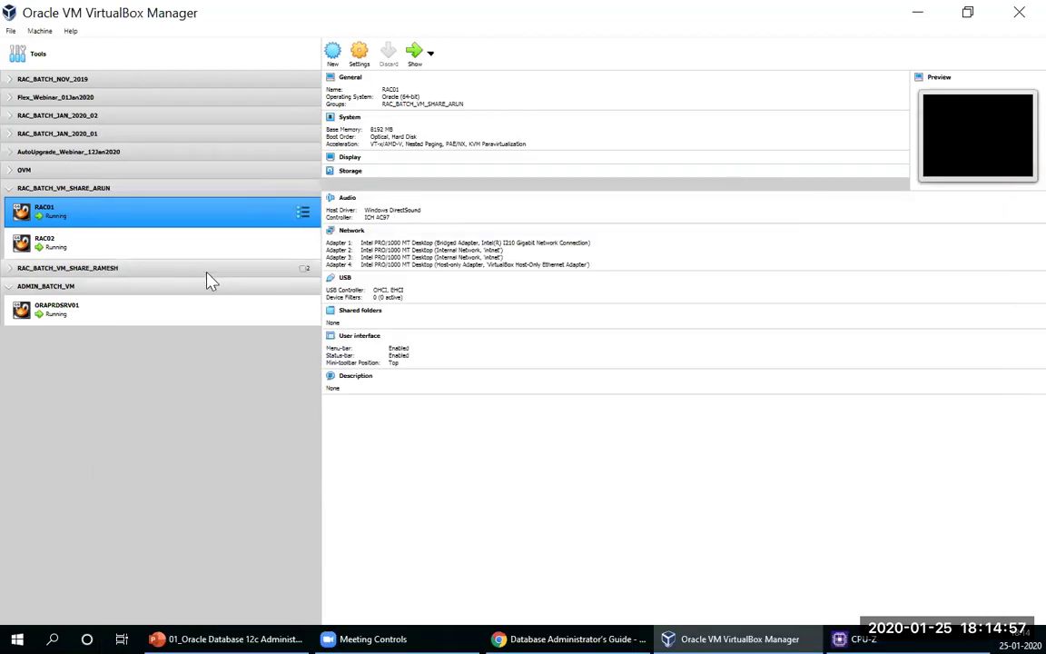
Step: Collapse the ARUN group, select ORAPRDSRV01, and bring CPU-Z's Xeon E5-2620 v4 summary forward
click(10, 189)
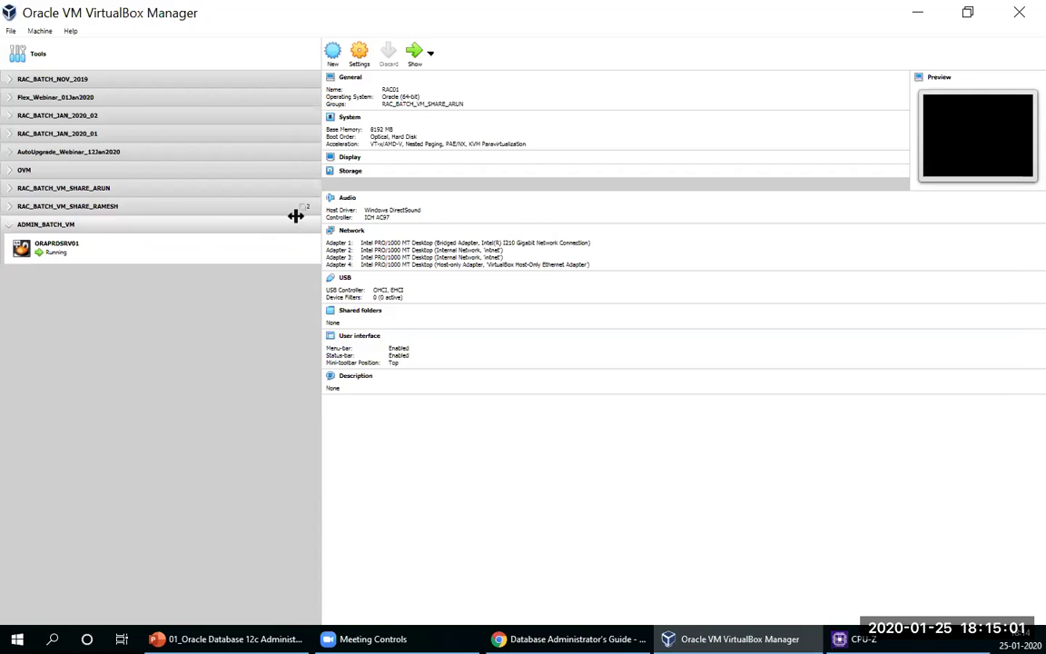
click(240, 246)
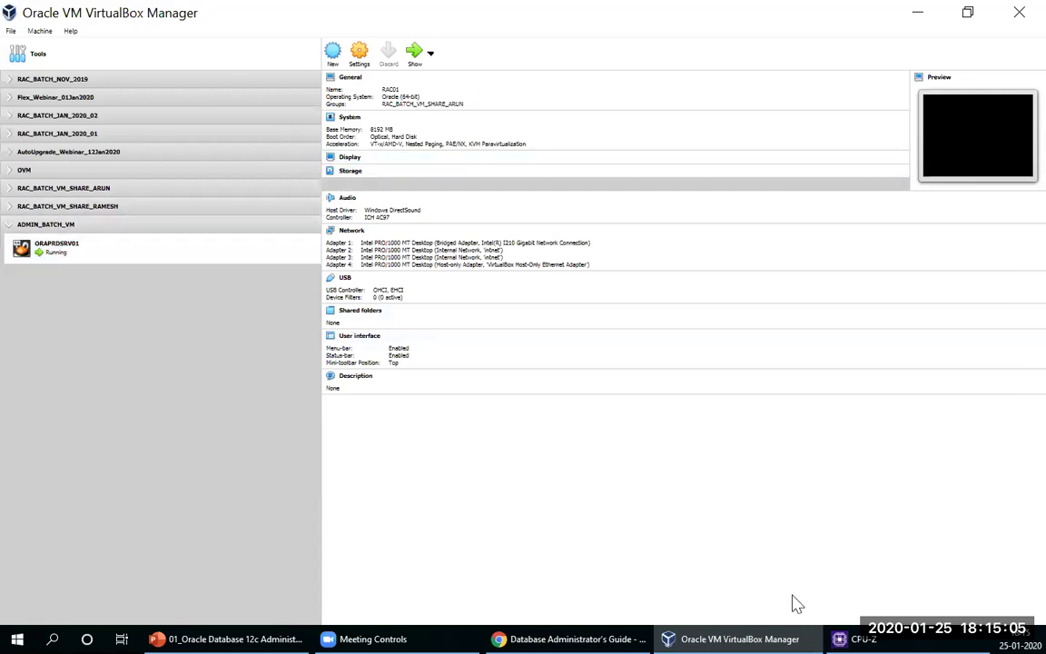
click(852, 638)
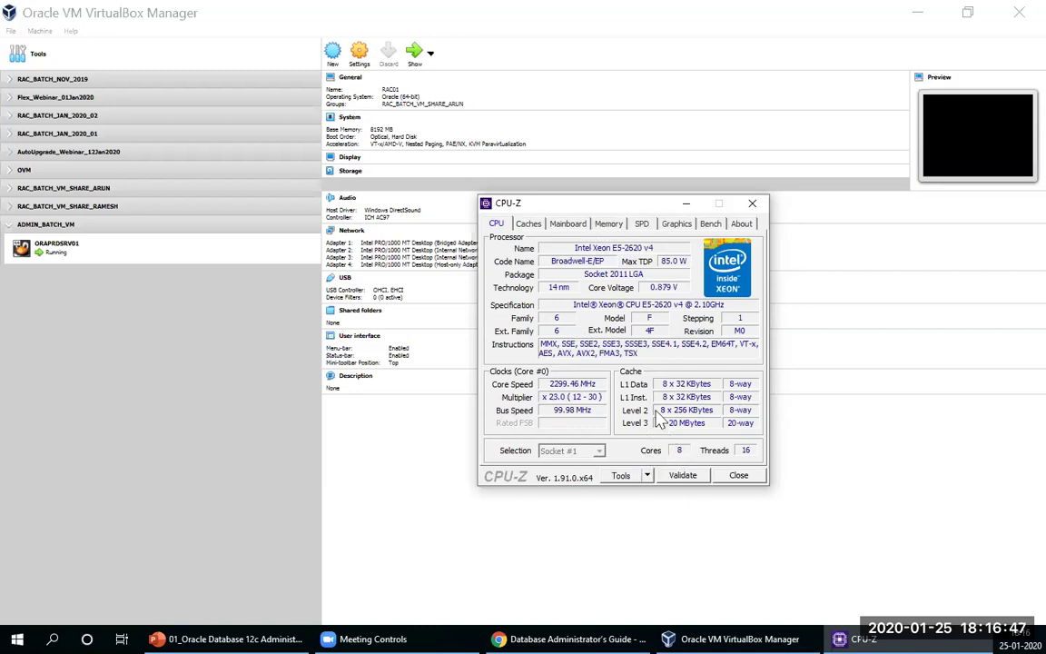
Step: Close CPU-Z and show ORAPRDSRV01's configuration in VirtualBox Manager
click(740, 483)
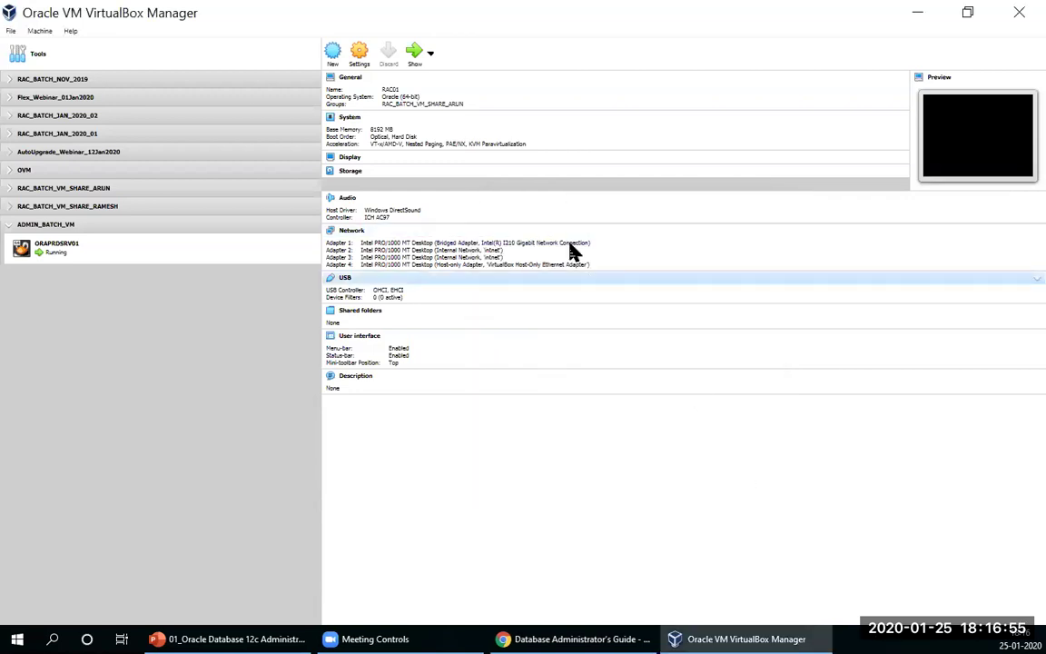
click(198, 245)
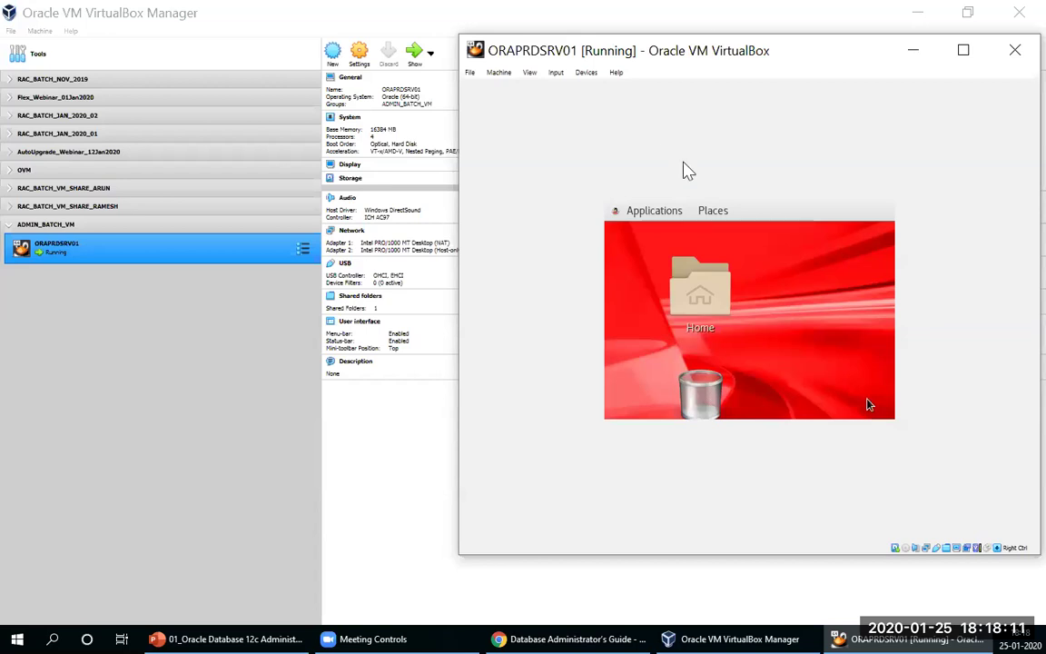
Step: Insert the Guest Additions CD image (VBox_GAs_6.1.2) into ORAPRDSRV01 via the Devices menu
click(588, 75)
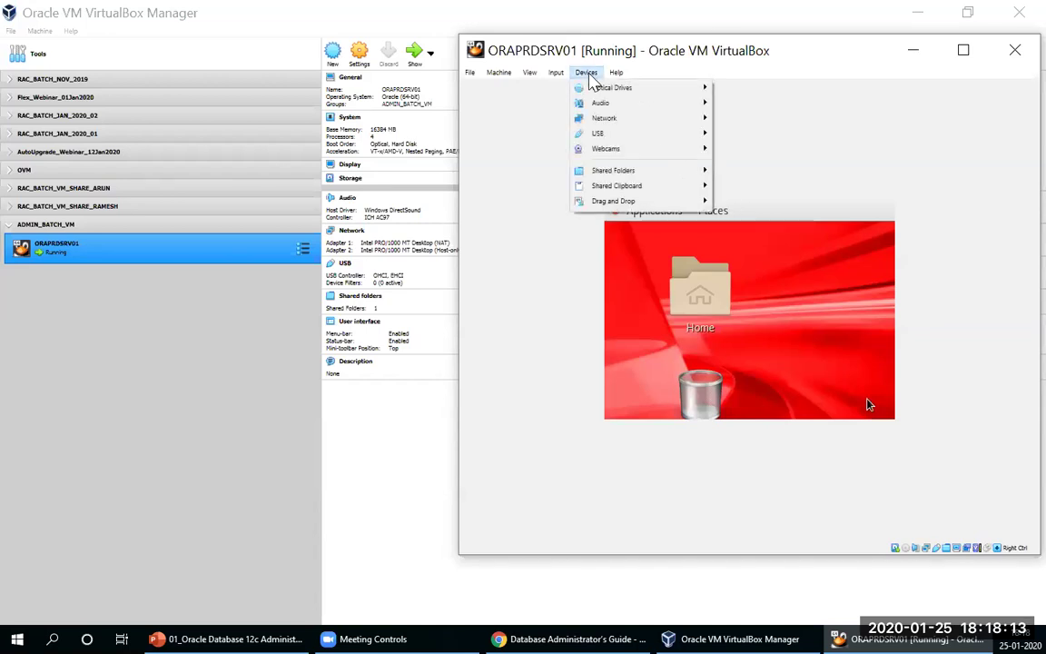
mouse_move(557, 74)
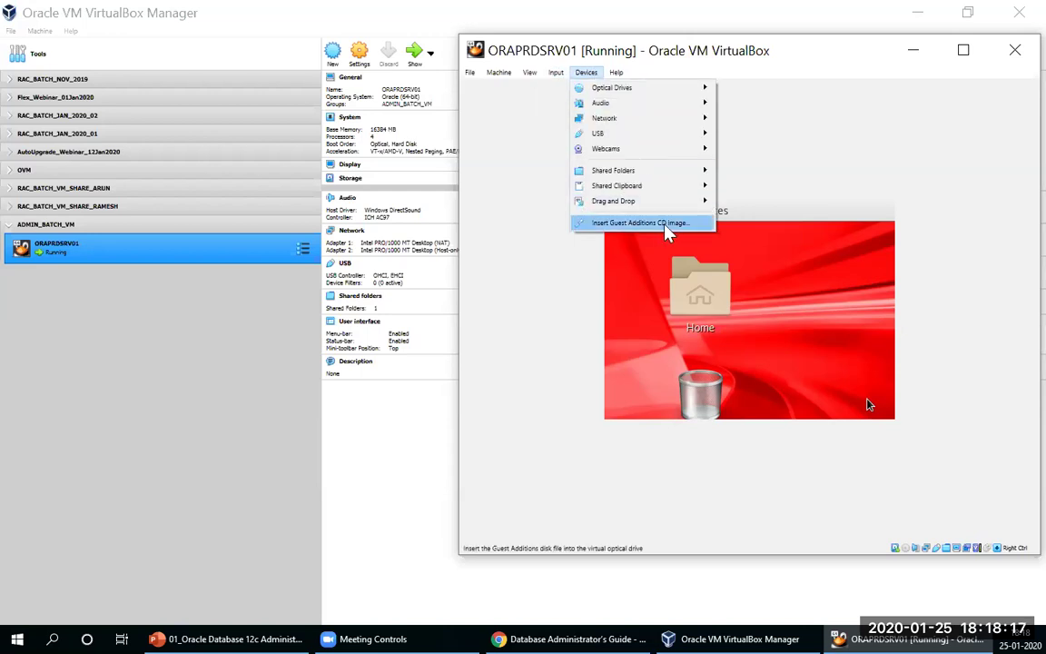
click(647, 224)
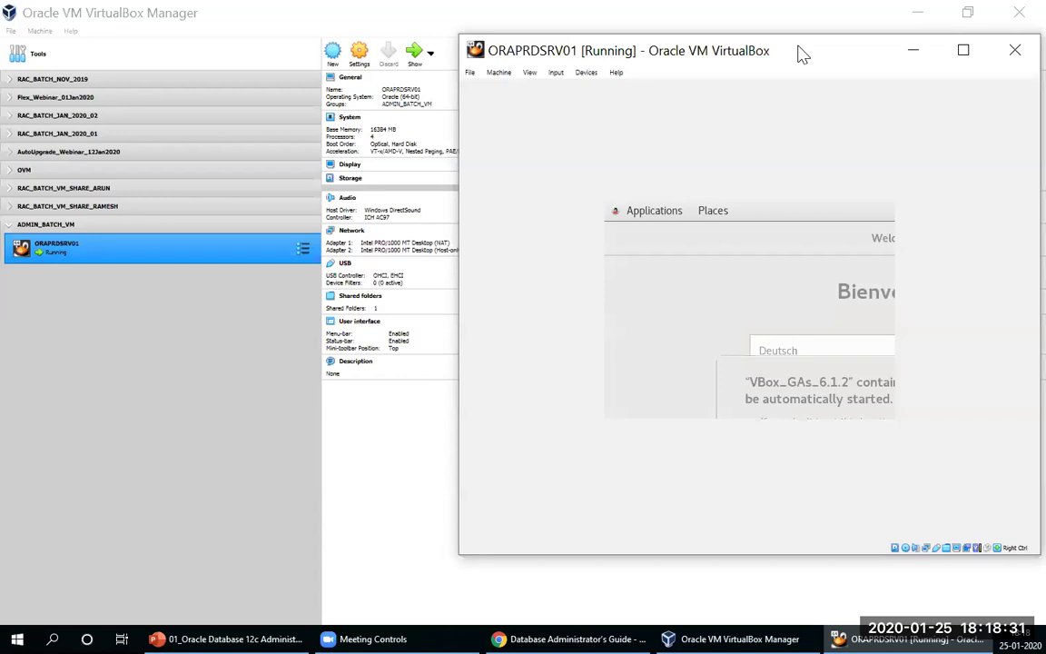
Step: Resize and reposition the ORAPRDSRV01 console so the guest's whole Welcome screen fits
drag(801, 52, 605, 39)
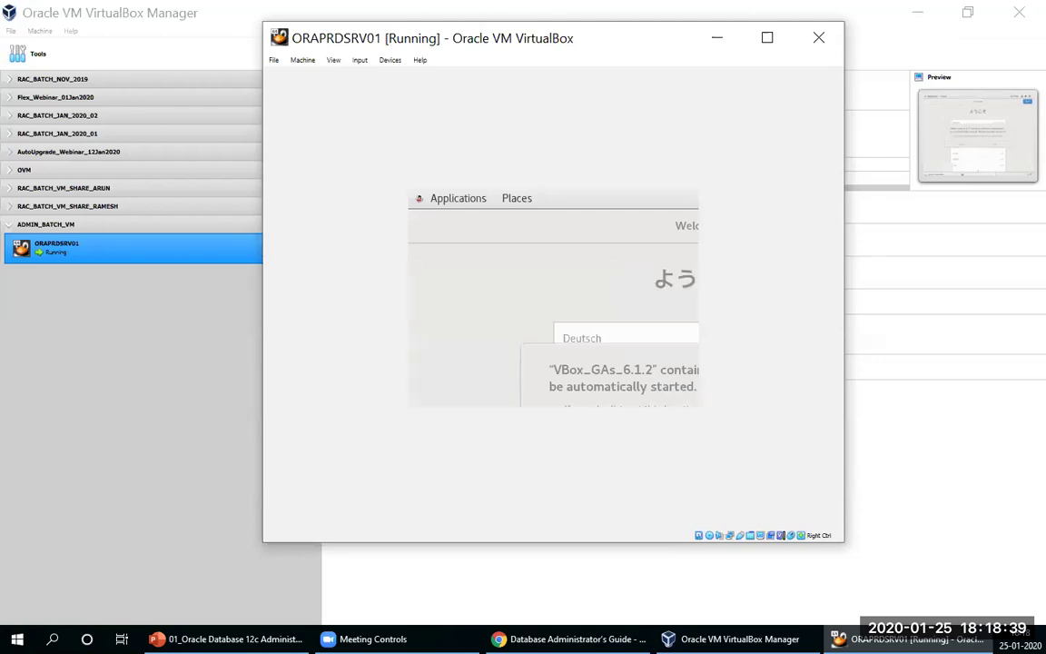
click(767, 39)
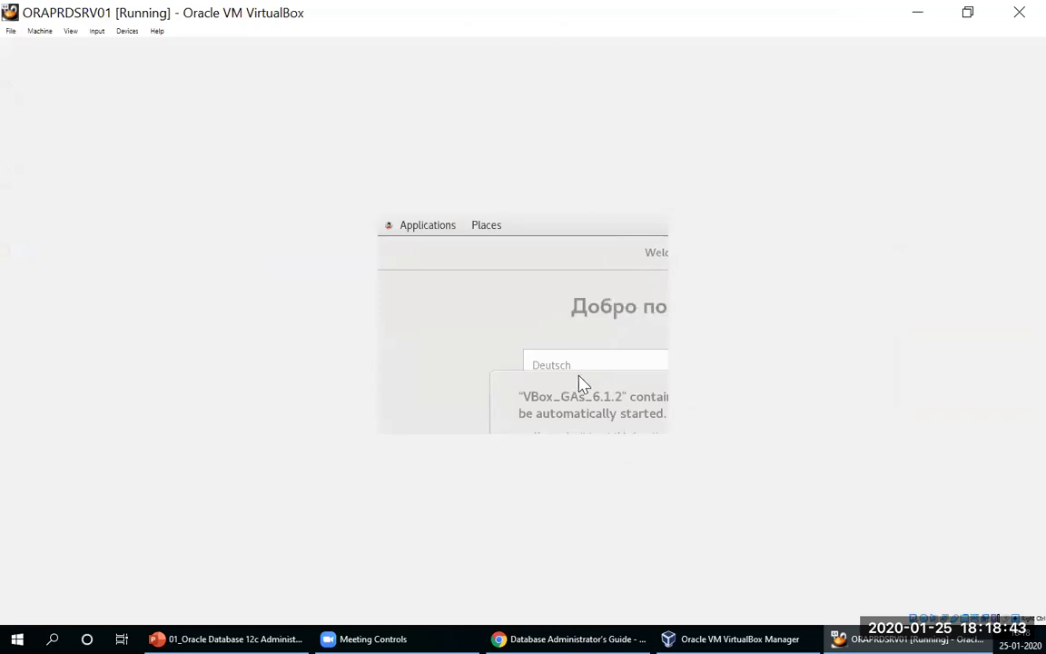
click(967, 16)
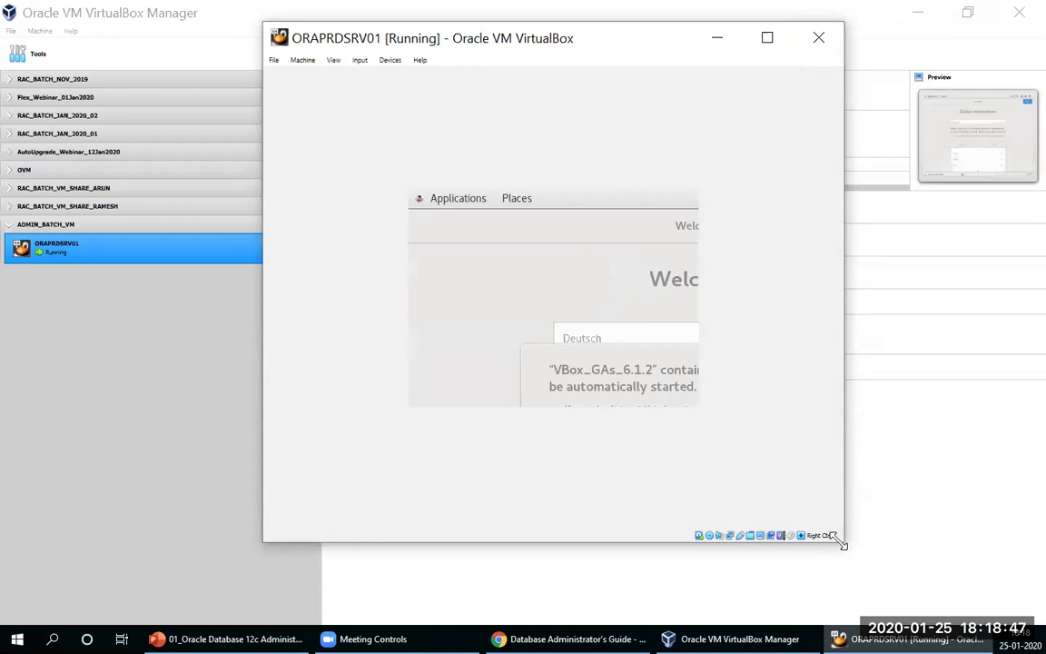
drag(840, 542, 911, 446)
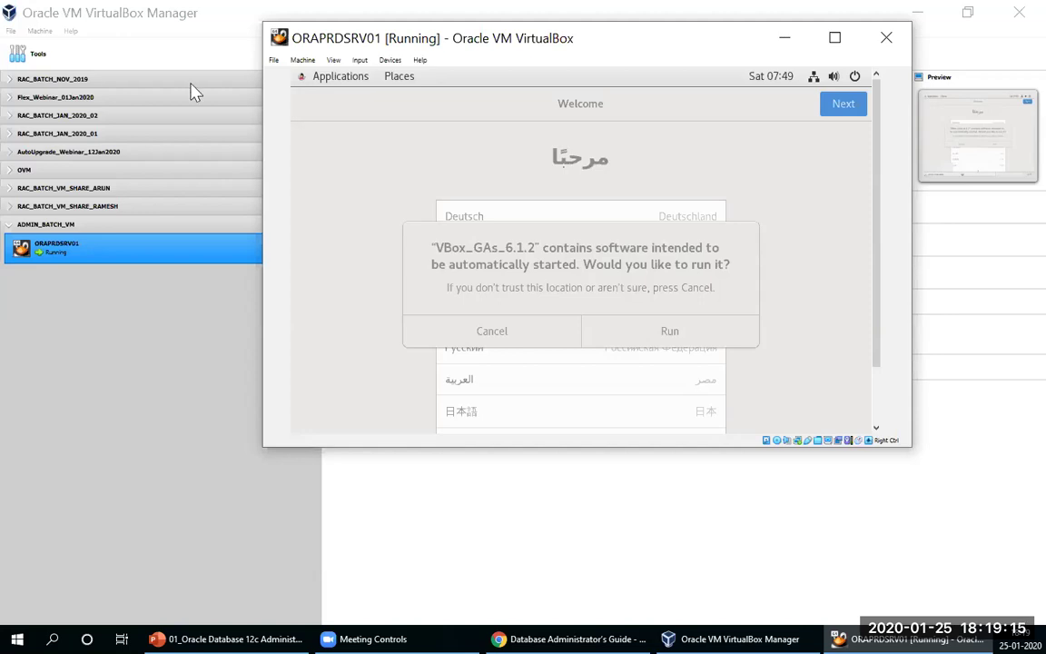
drag(345, 44, 0, 42)
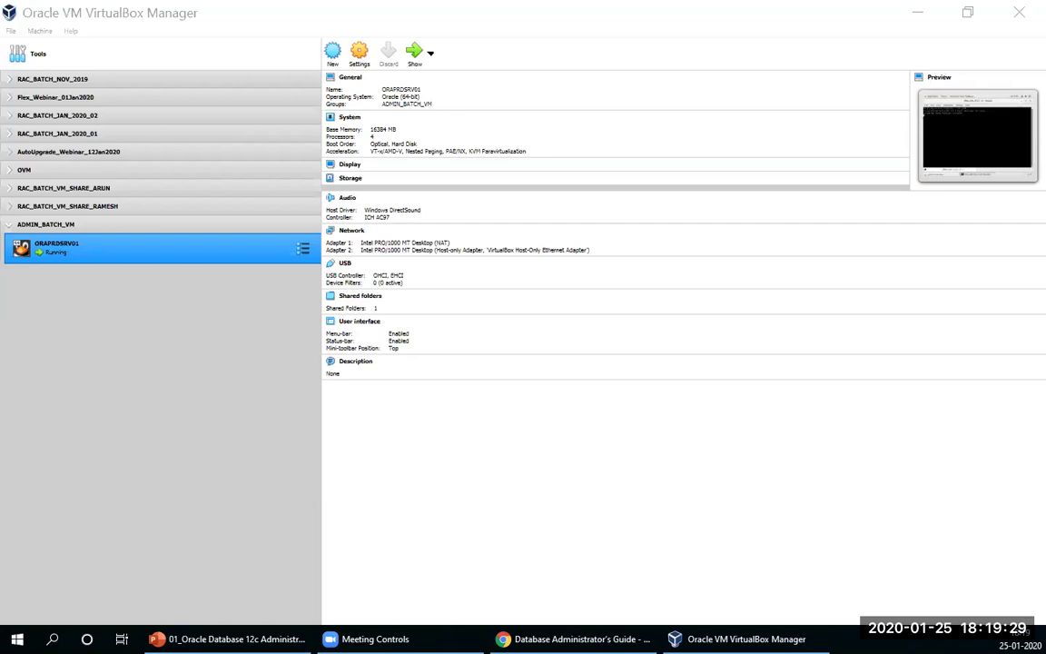
Step: Reopen the ORAPRDSRV01 console window and move it onto another monitor
key(Return)
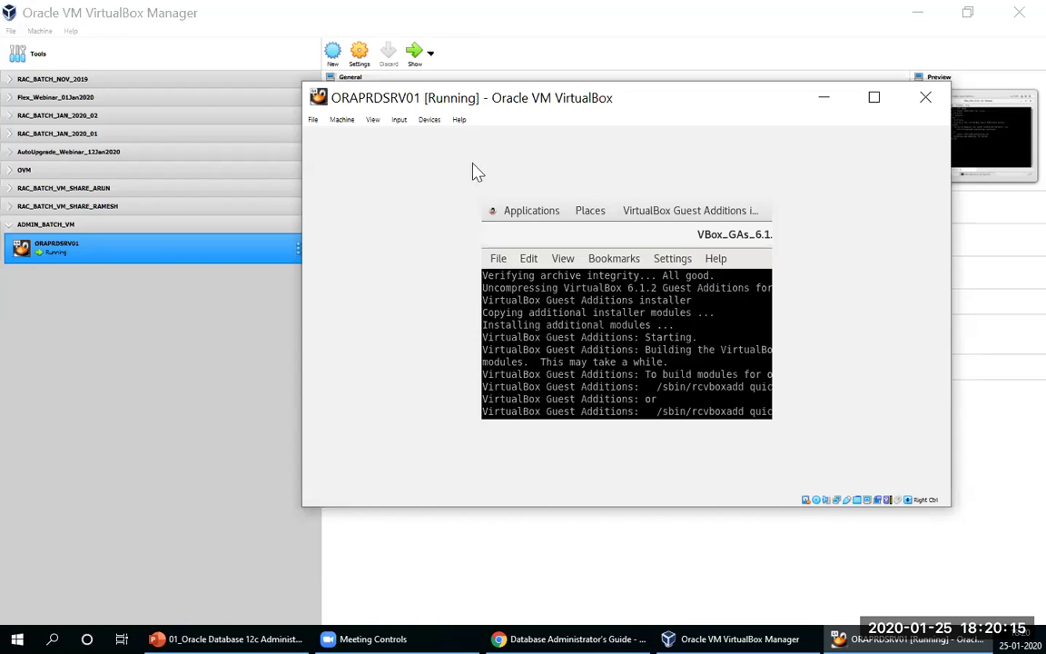
drag(680, 100, 671, 102)
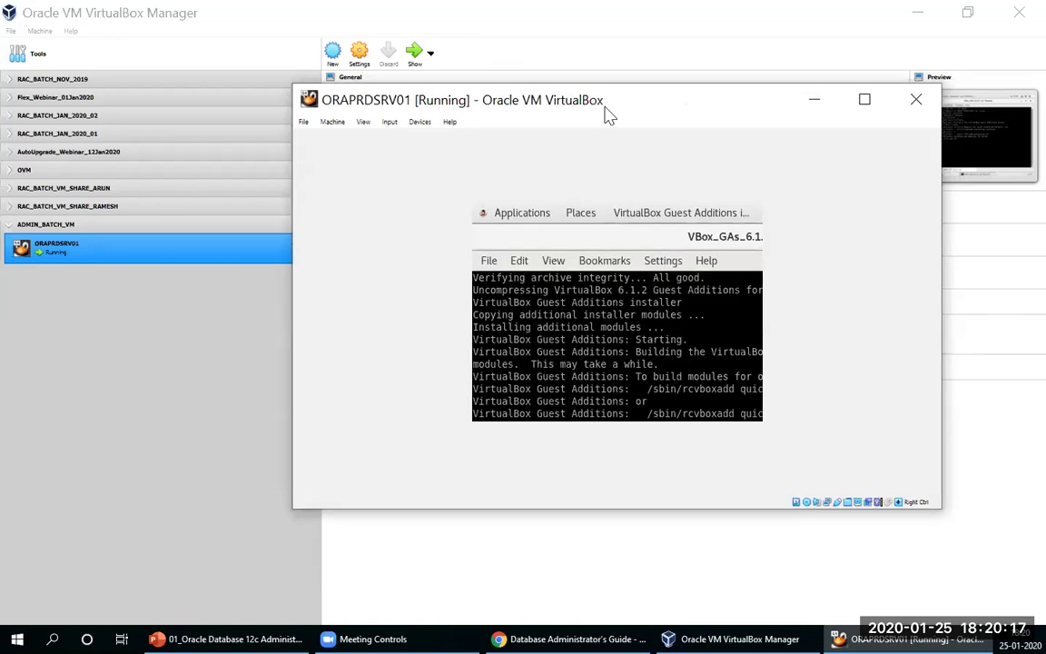
drag(606, 109, 1044, 118)
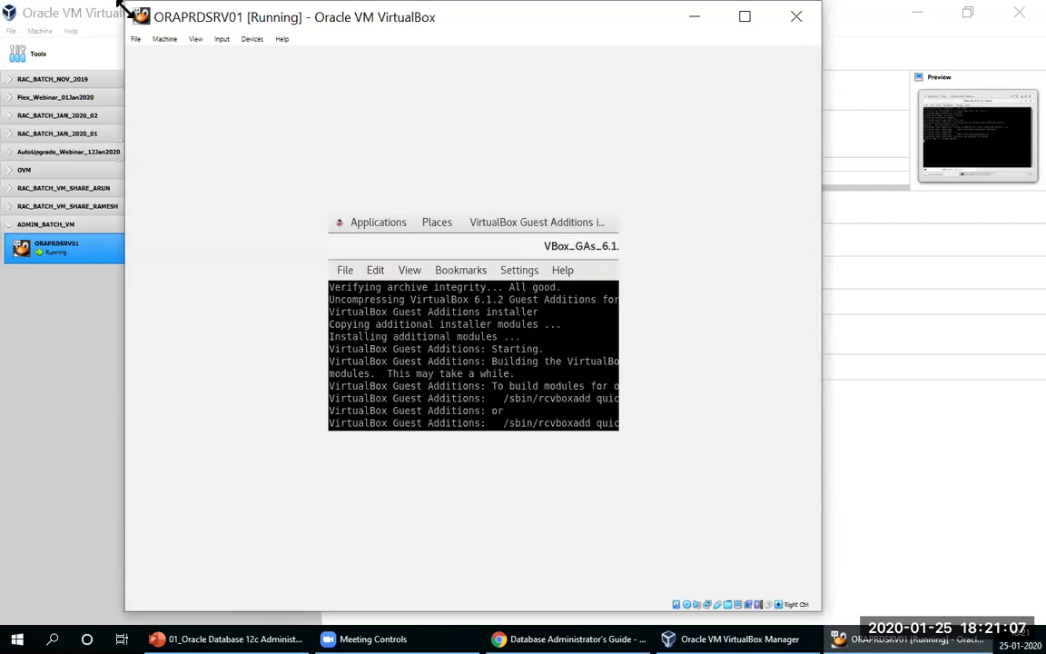
Step: Enlarge the VM window from its top-left corner so the Konsole installer log fills it
drag(119, 7, 253, 114)
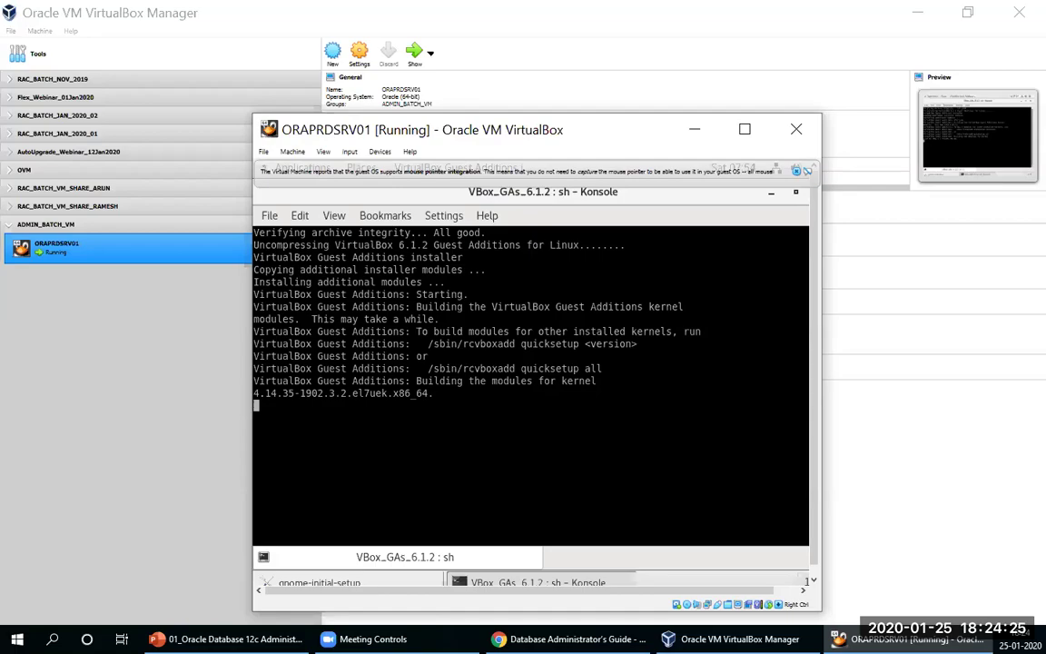
Step: Toggle the desktop view, switch to Gmail, then restore and minimize its window
key(super+d)
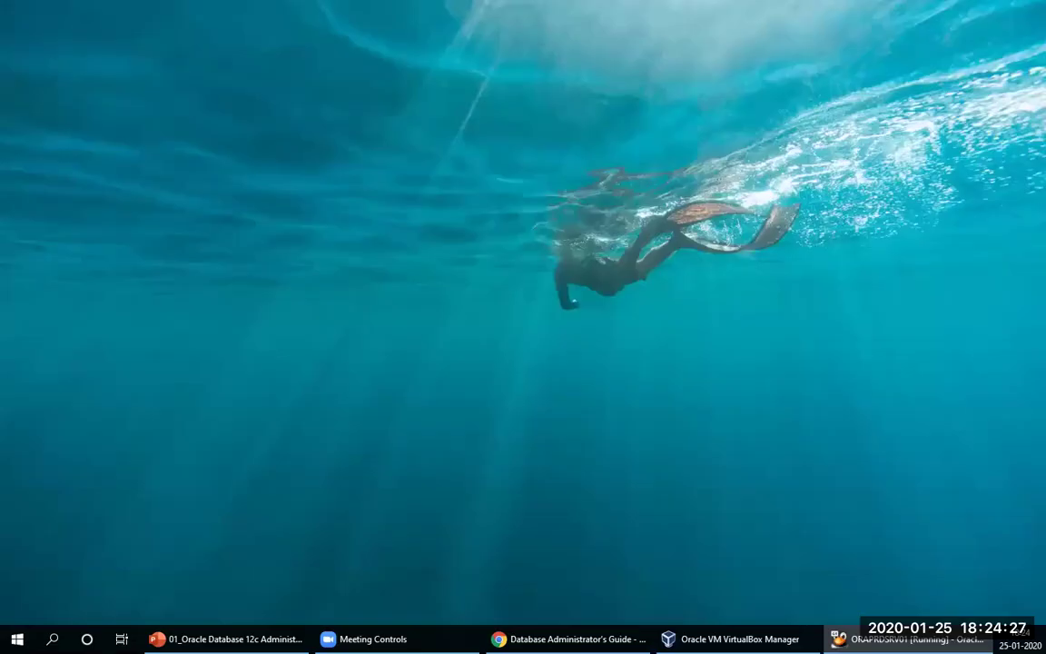
key(super+d)
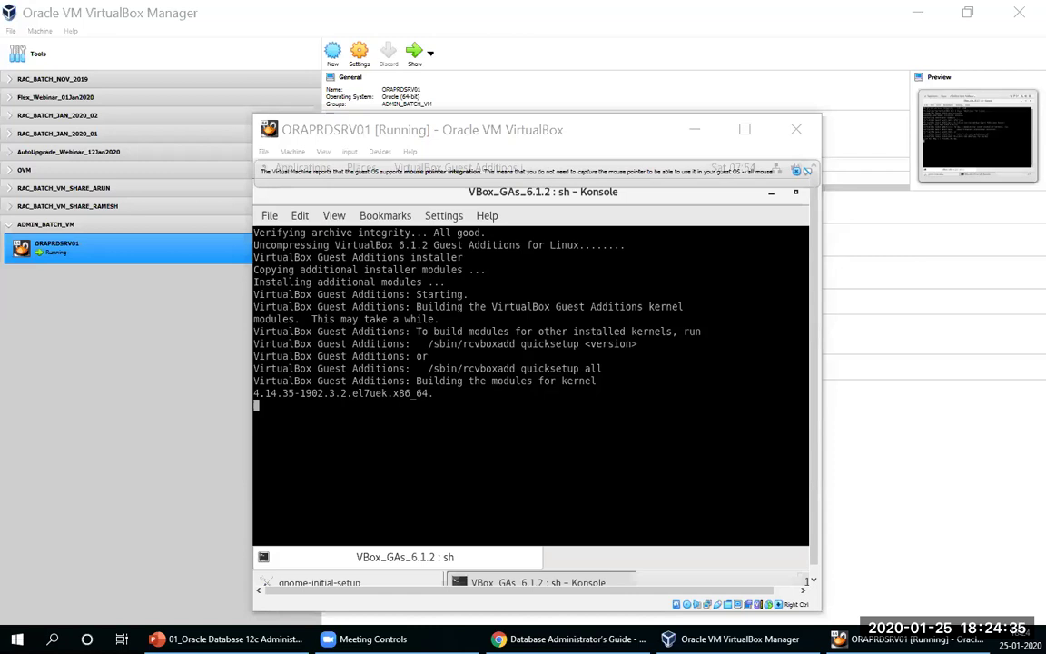
key(alt+Tab)
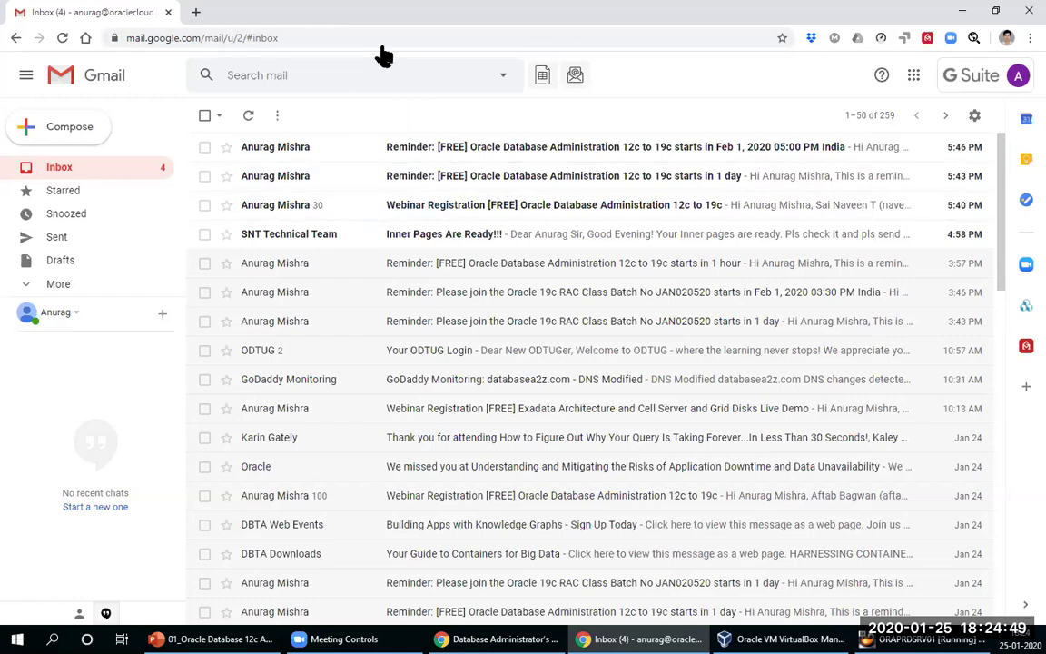
key(super+Down)
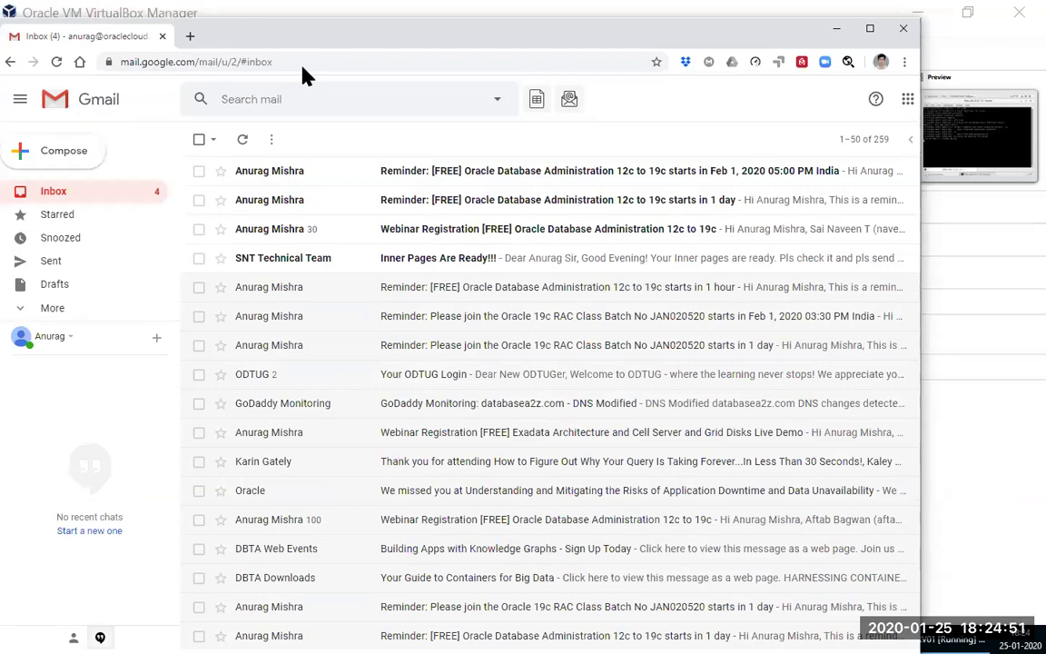
key(super+Down)
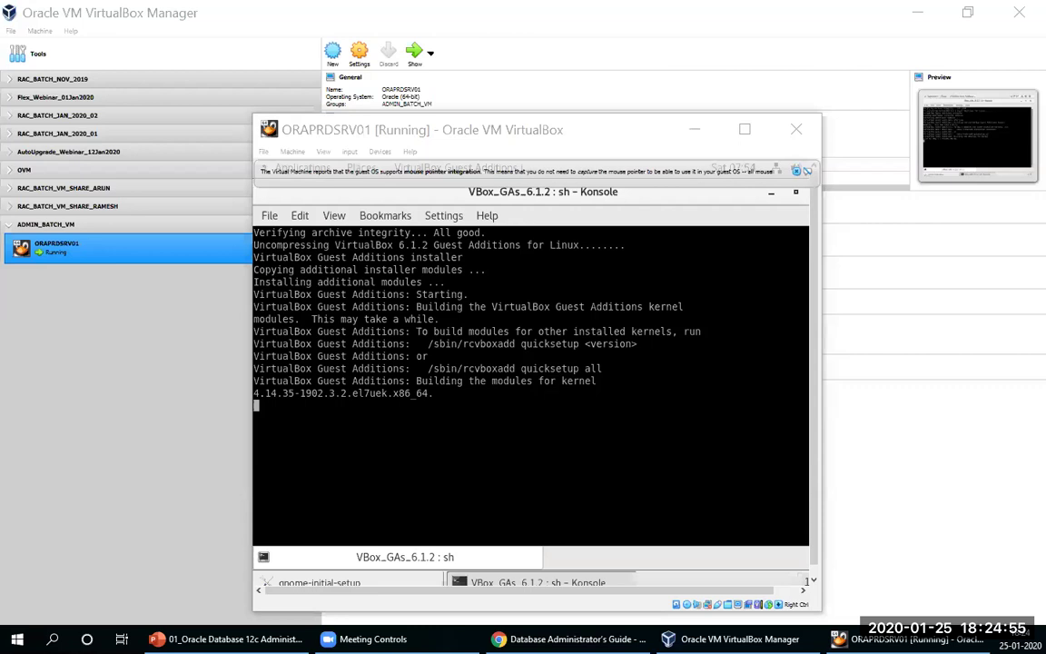
Step: Close the finished installer terminal and advance through the Typing, Privacy and Online Accounts setup pages
key(alt+Tab)
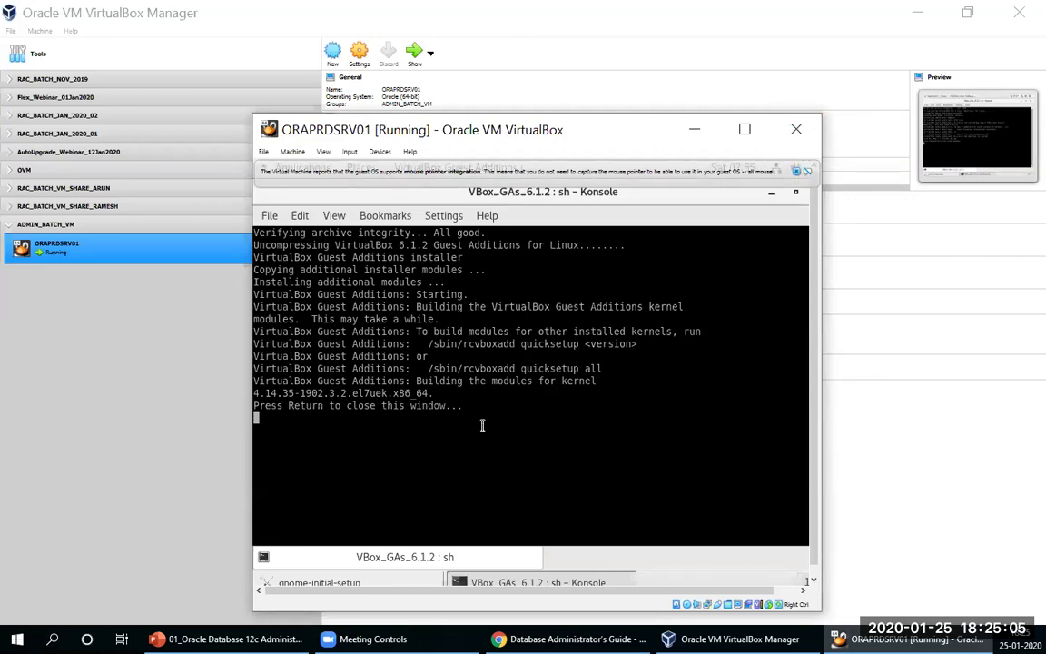
key(Return)
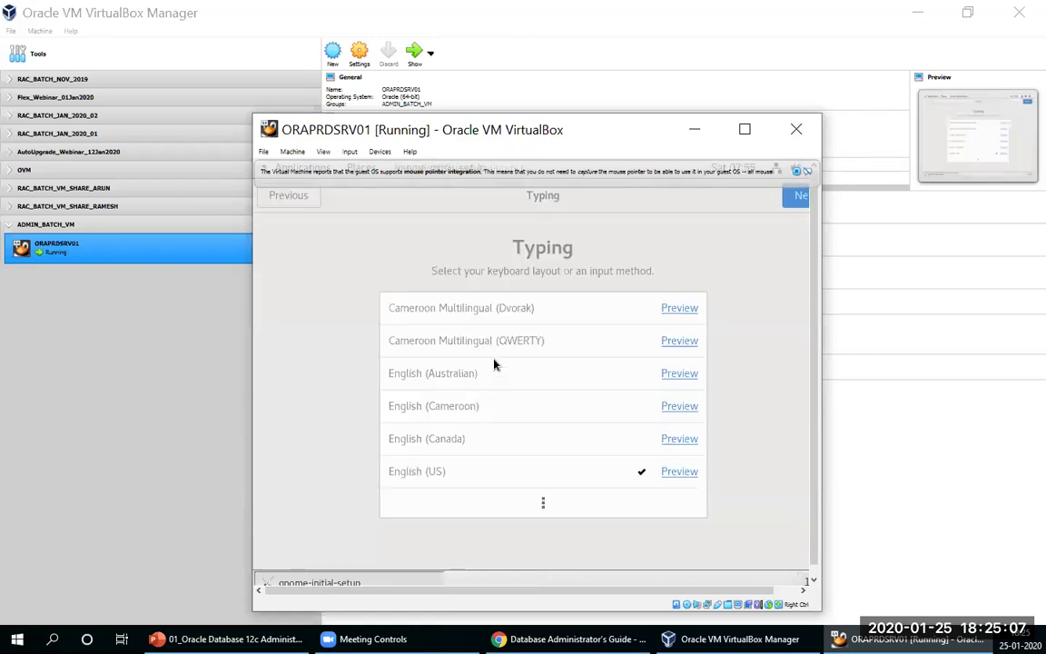
click(792, 199)
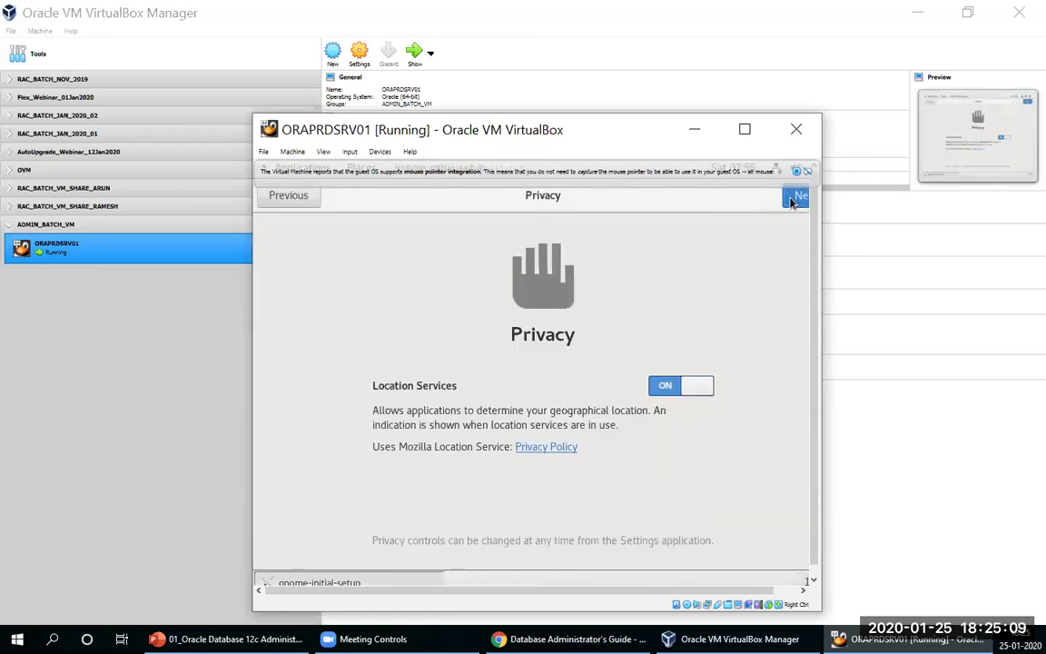
click(793, 200)
click(792, 200)
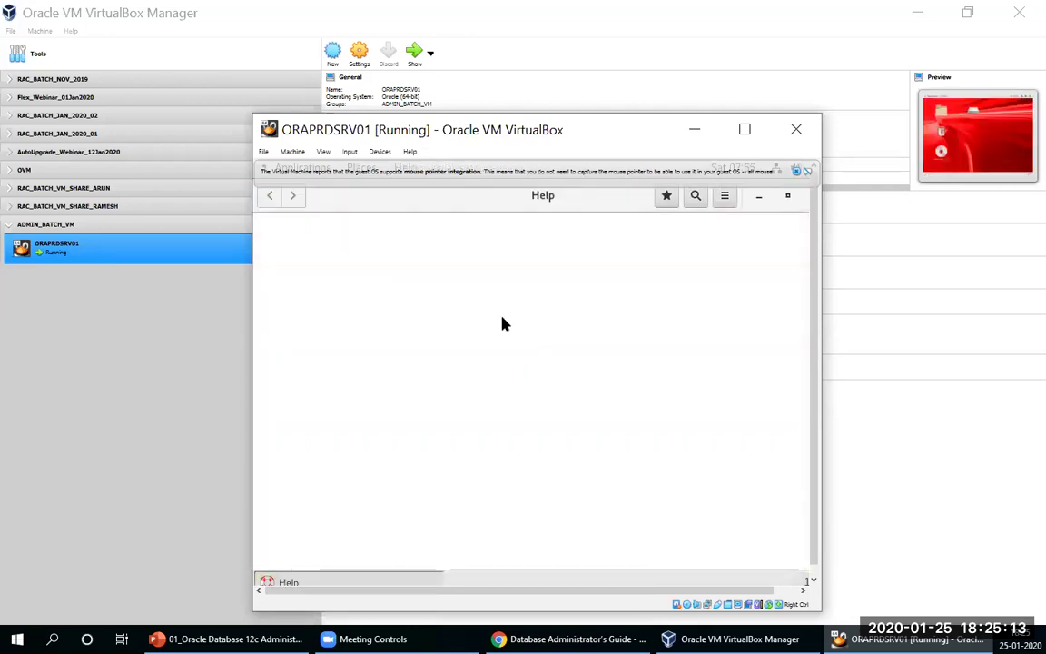
click(788, 196)
Step: Close Getting Started, open a guest terminal and run 'shutdown now' to power off ORAPRDSRV01
click(812, 226)
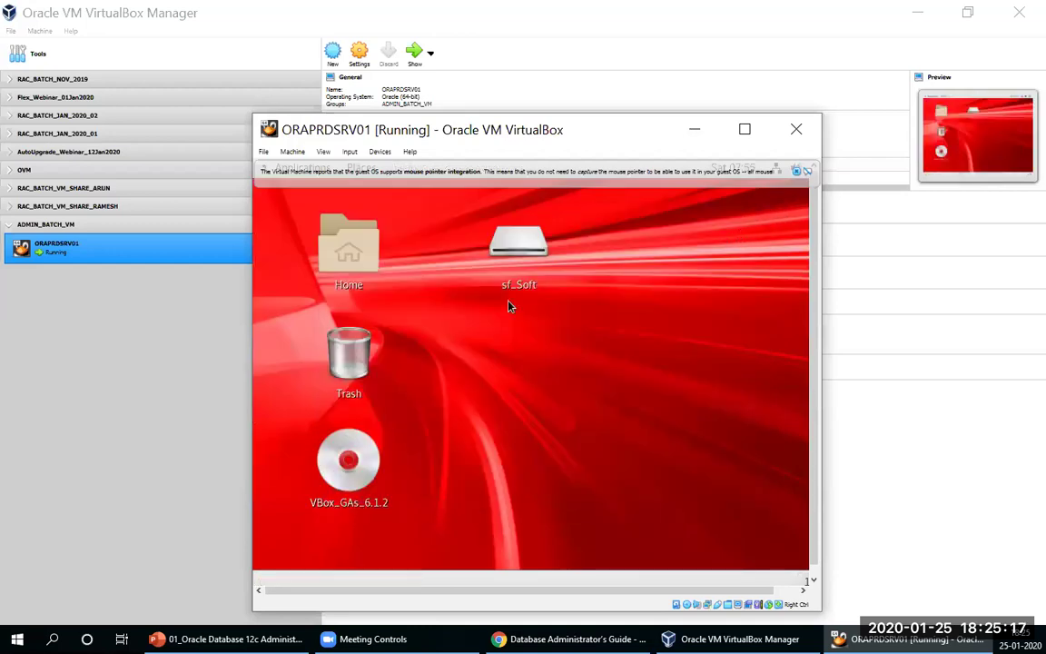
right_click(529, 353)
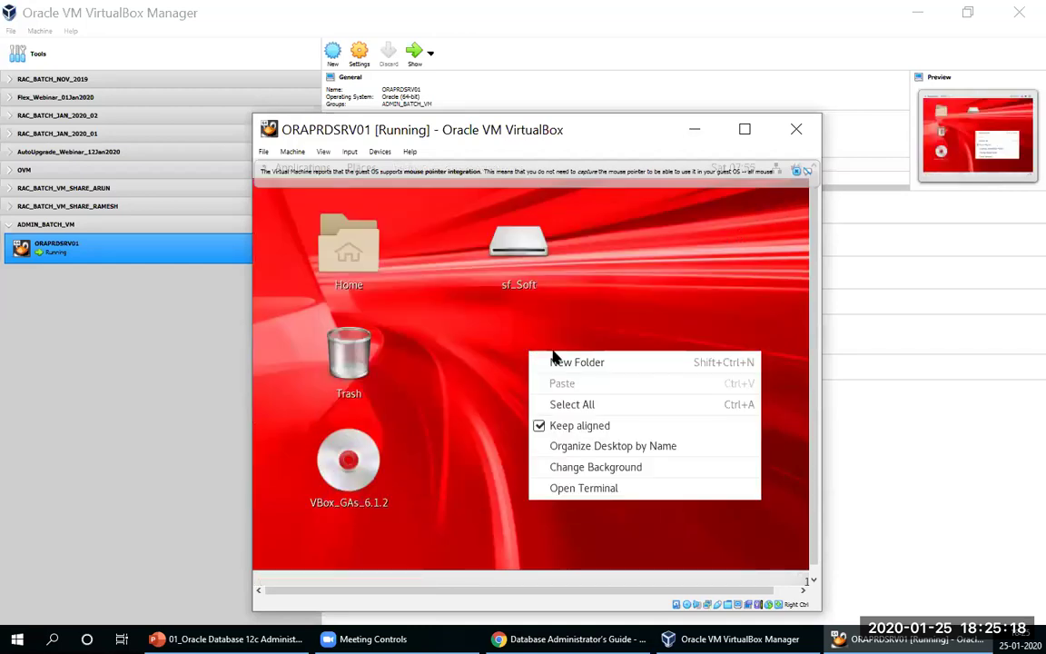
click(575, 486)
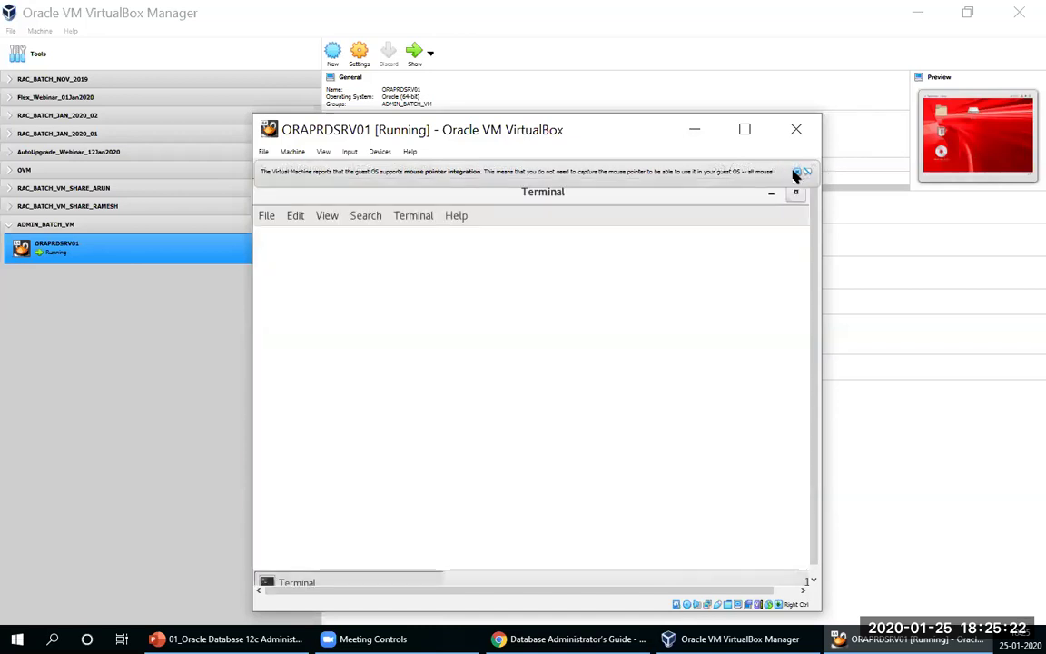
click(797, 173)
text(shutdo)
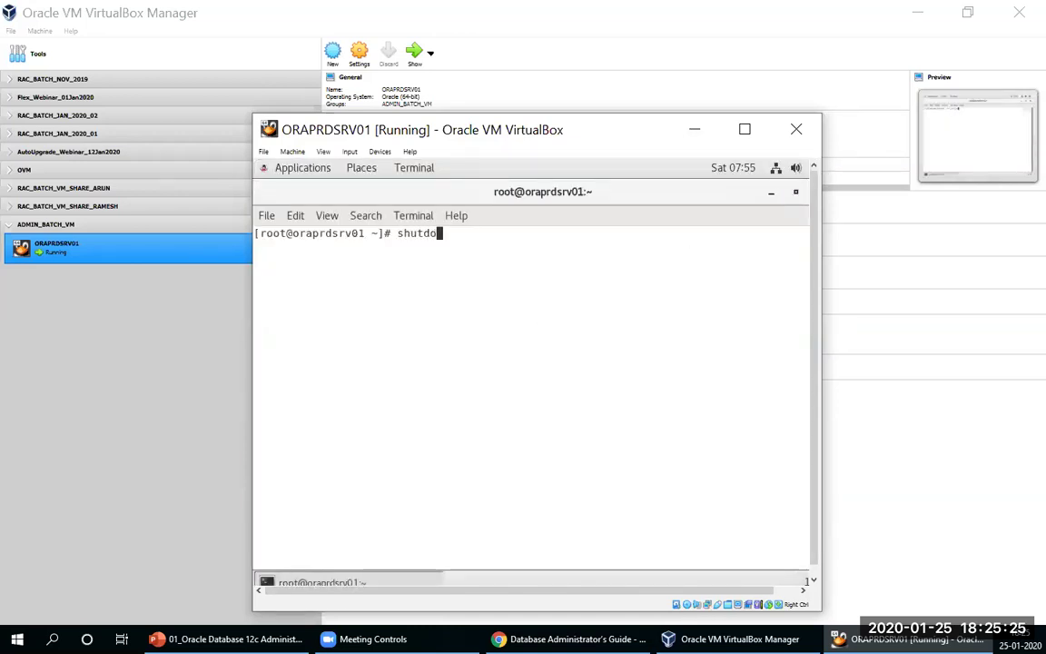
text(wn now)
key(Return)
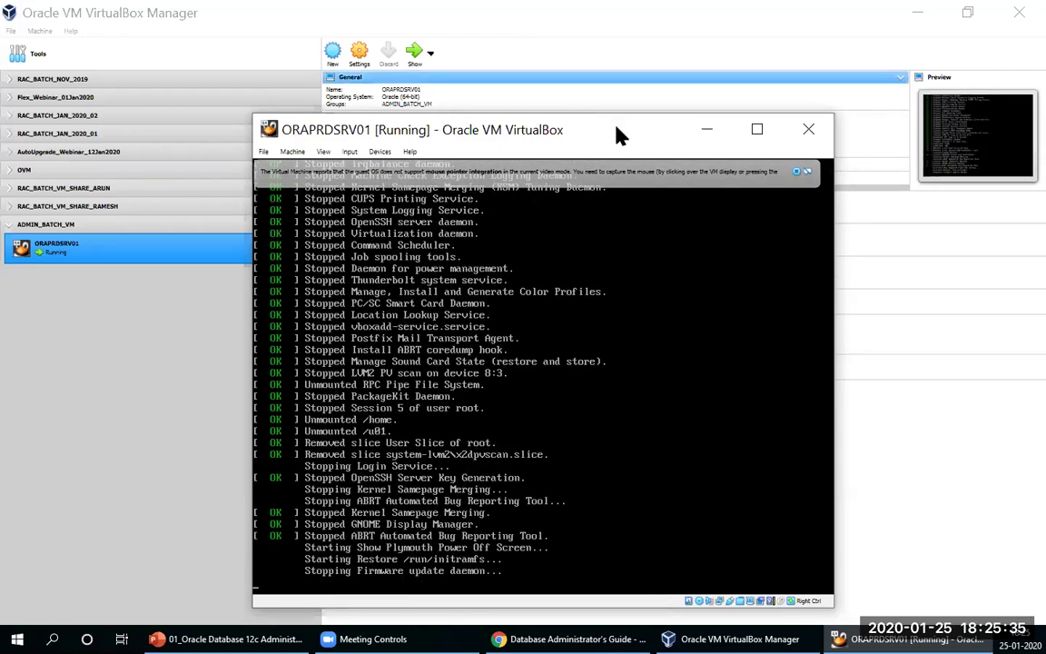
click(805, 171)
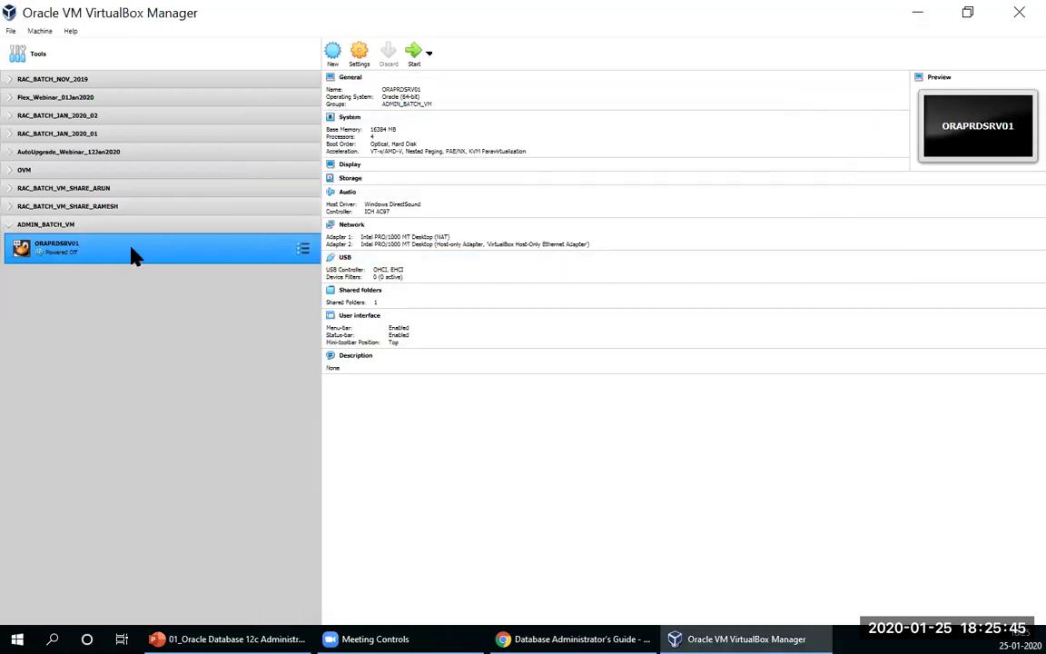
Step: Open ORAPRDSRV01's storage settings and select the SATA controller
click(363, 58)
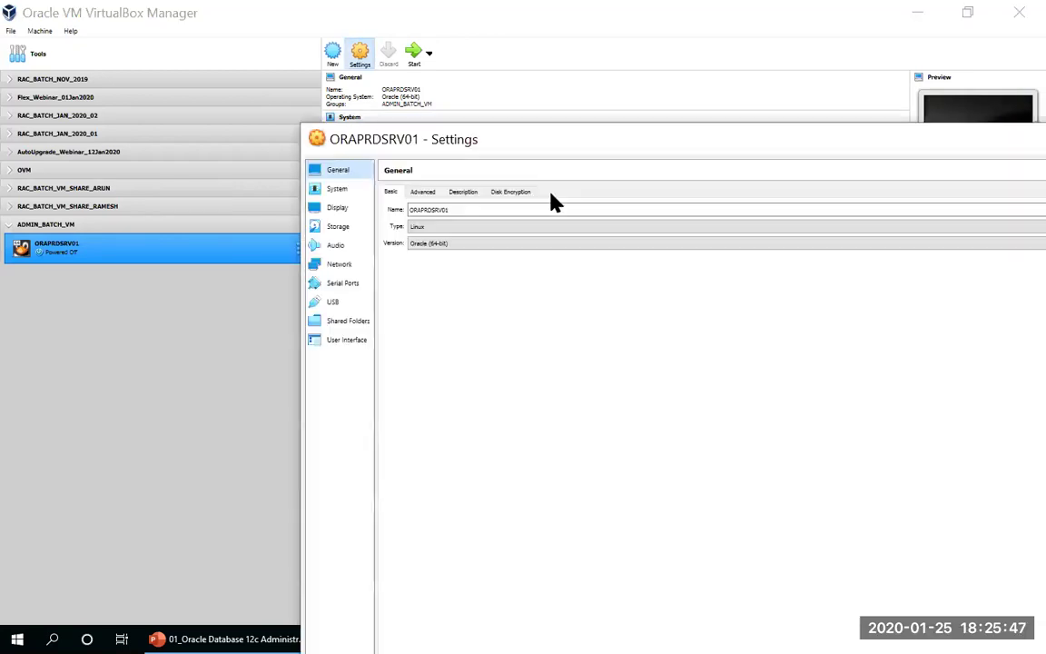
click(338, 227)
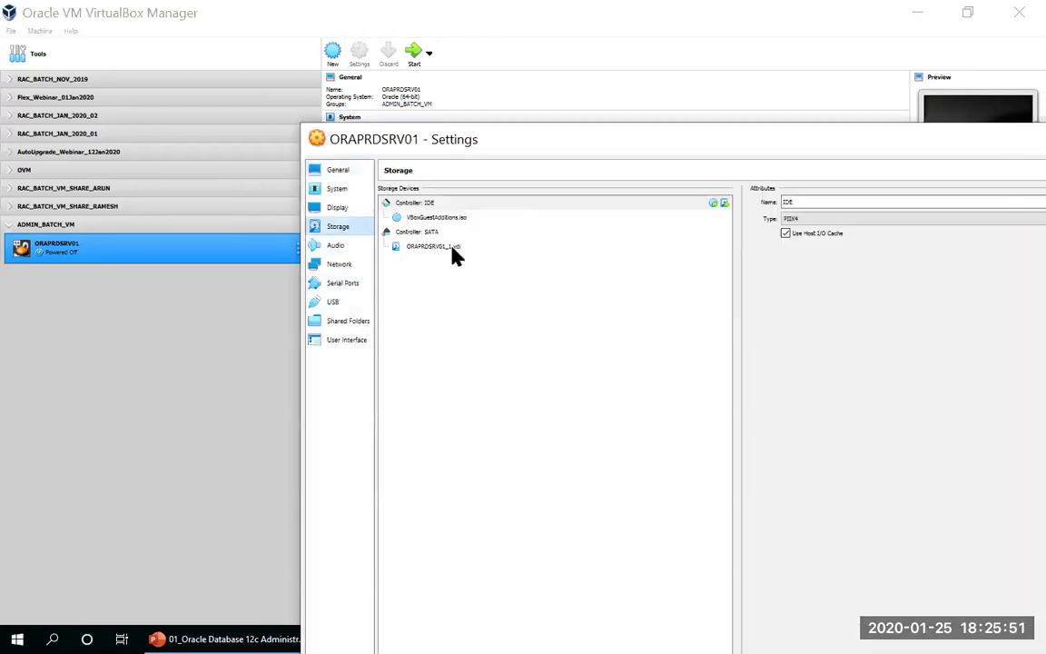
click(449, 234)
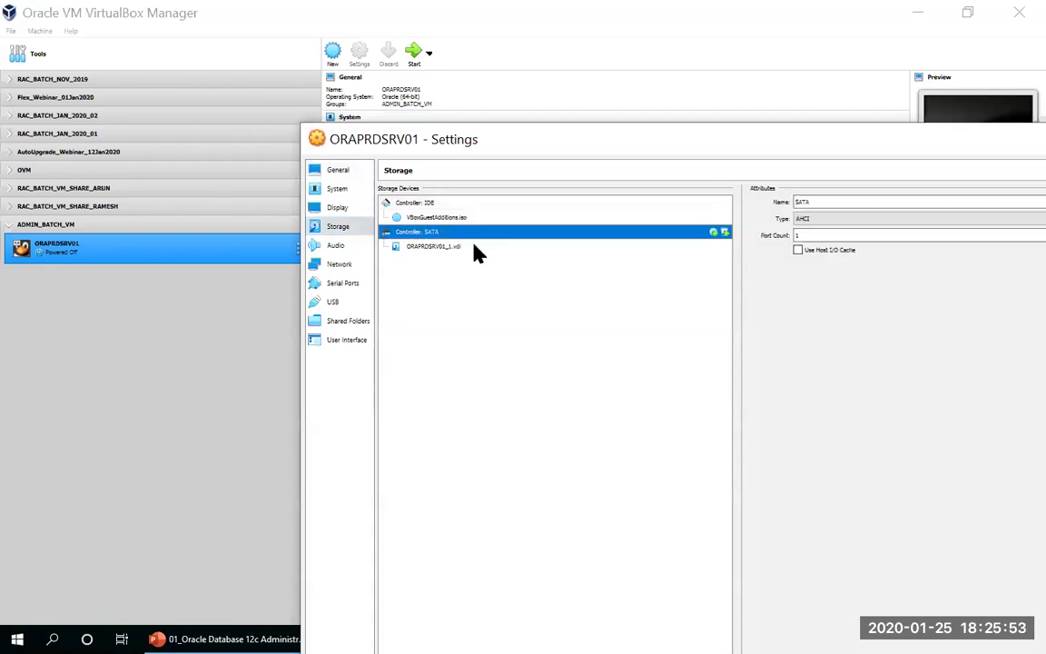
click(474, 248)
click(527, 233)
Step: Attach ASMDisk01.vdi from the Not Attached list to the SATA controller
click(724, 233)
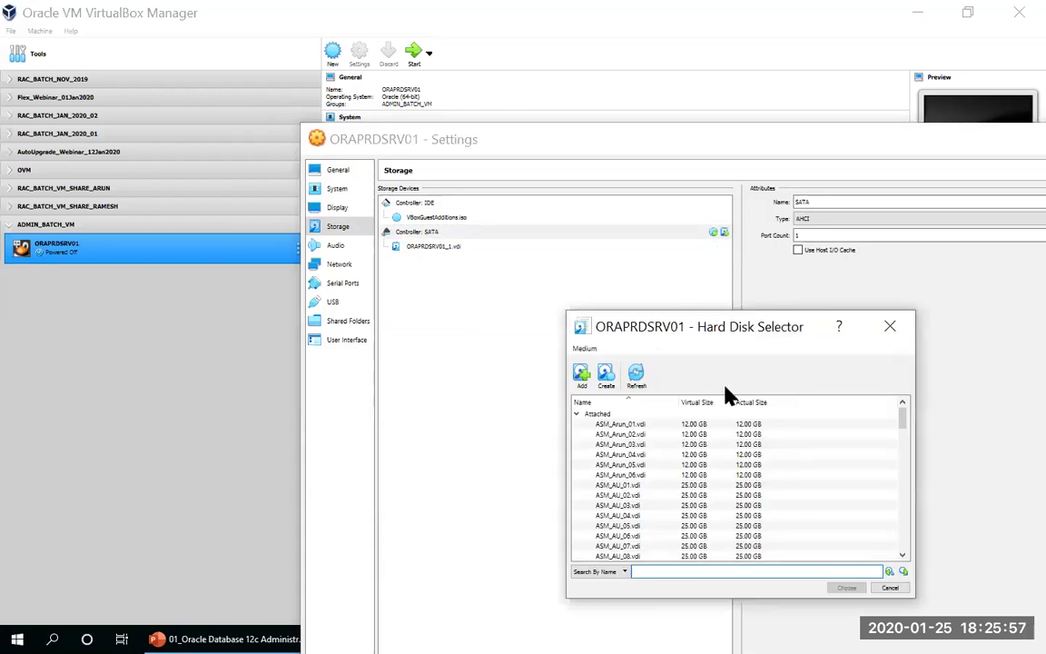
scroll(759, 481, down, 10)
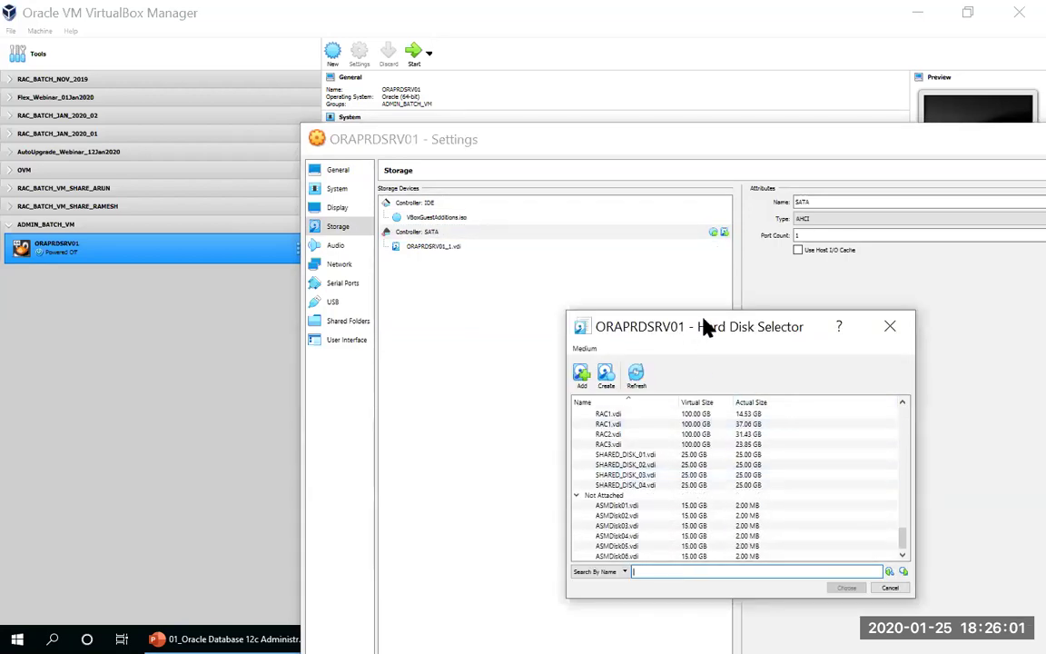
drag(690, 317, 684, 237)
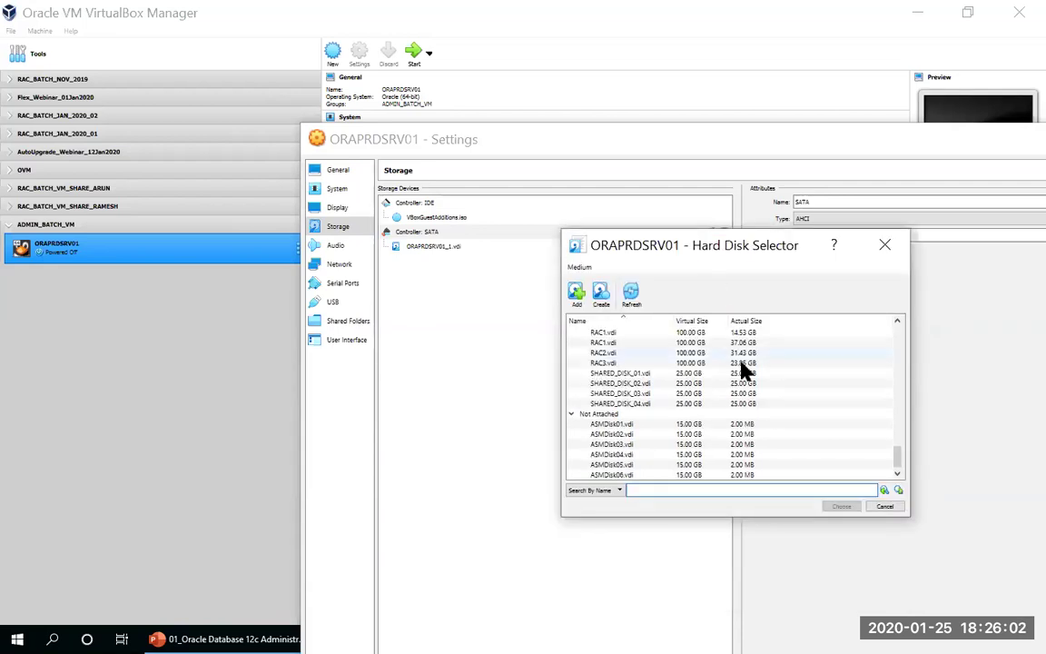
click(627, 424)
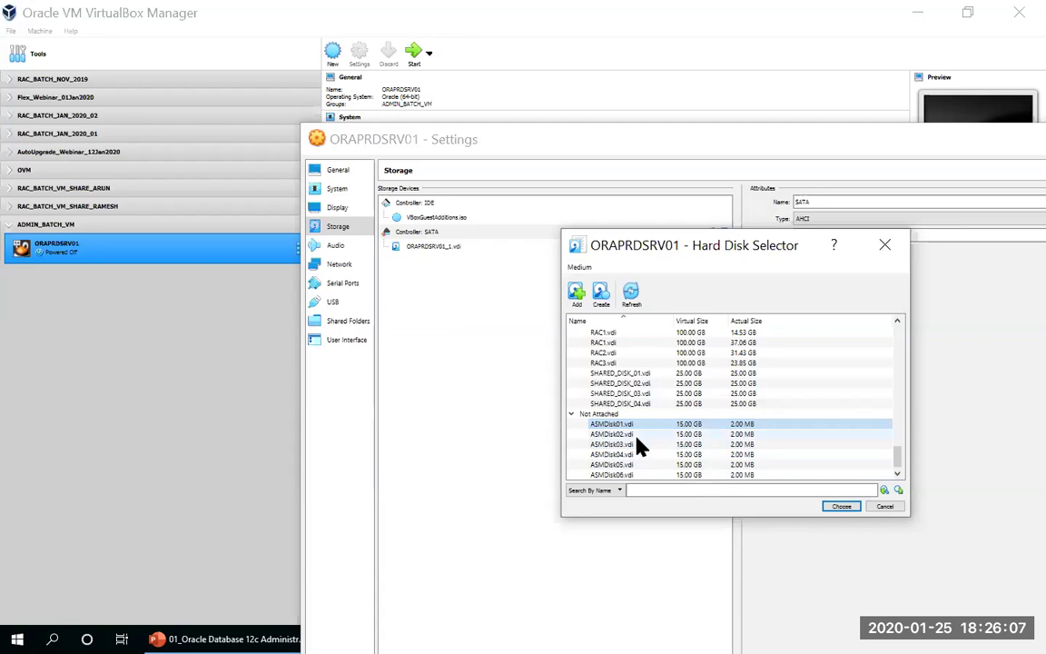
click(841, 506)
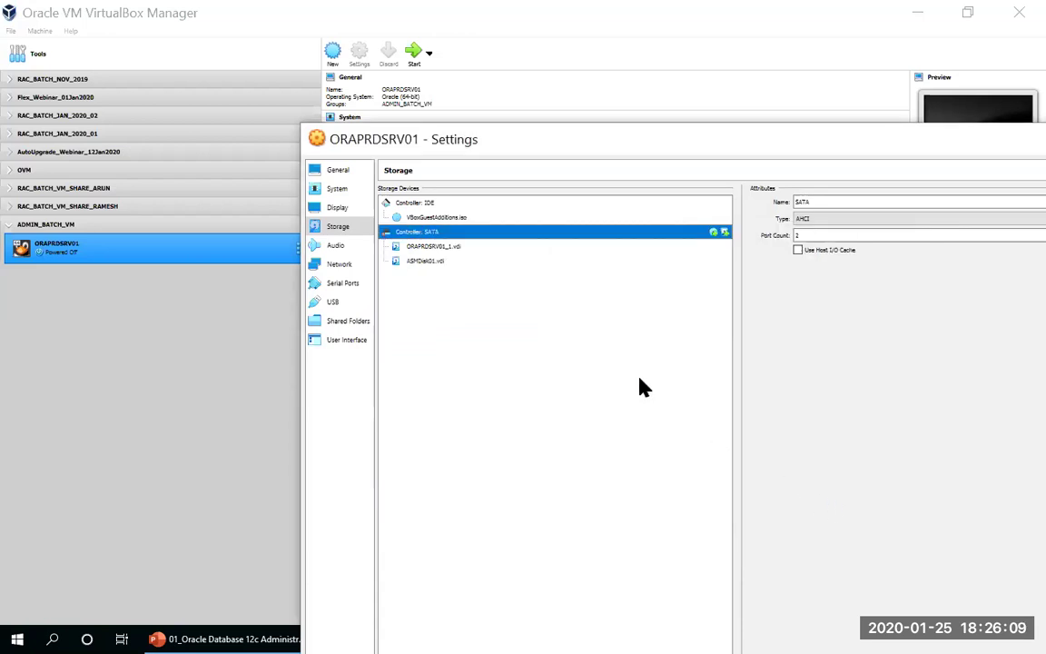
Step: Attach ASMDisk02.vdi and ASMDisk03.vdi from the Not Attached list to the SATA controller
click(723, 232)
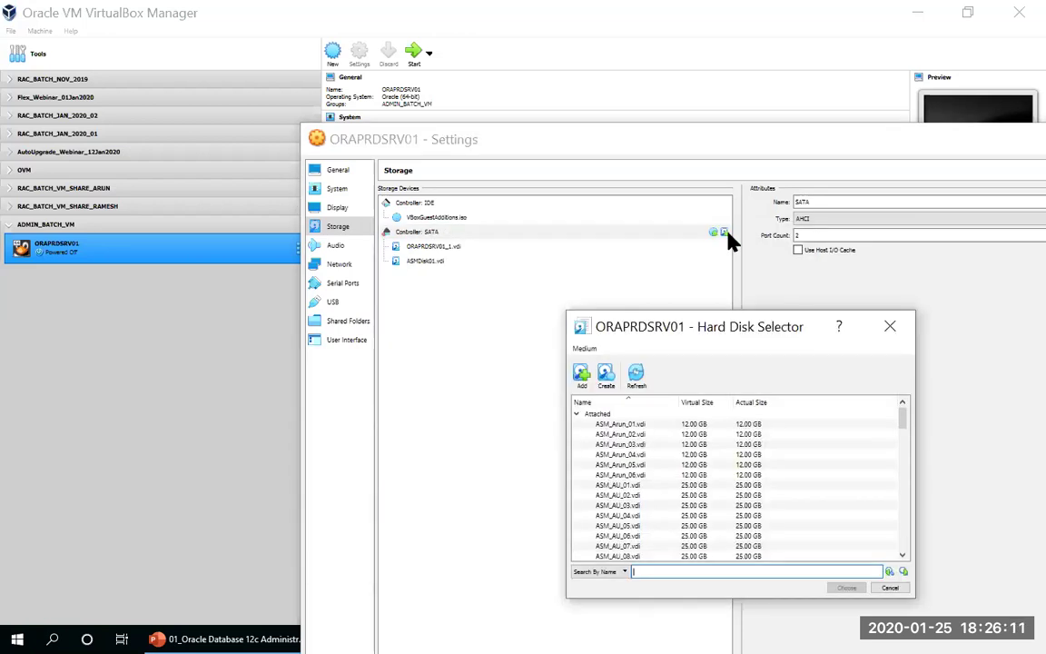
scroll(685, 477, down, 15)
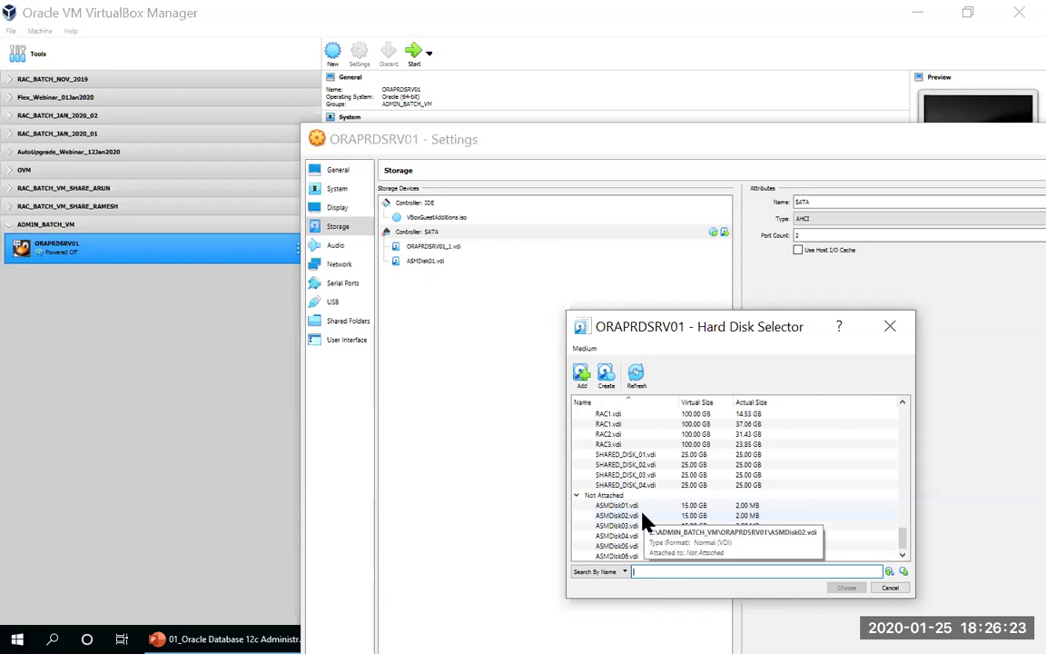
click(635, 516)
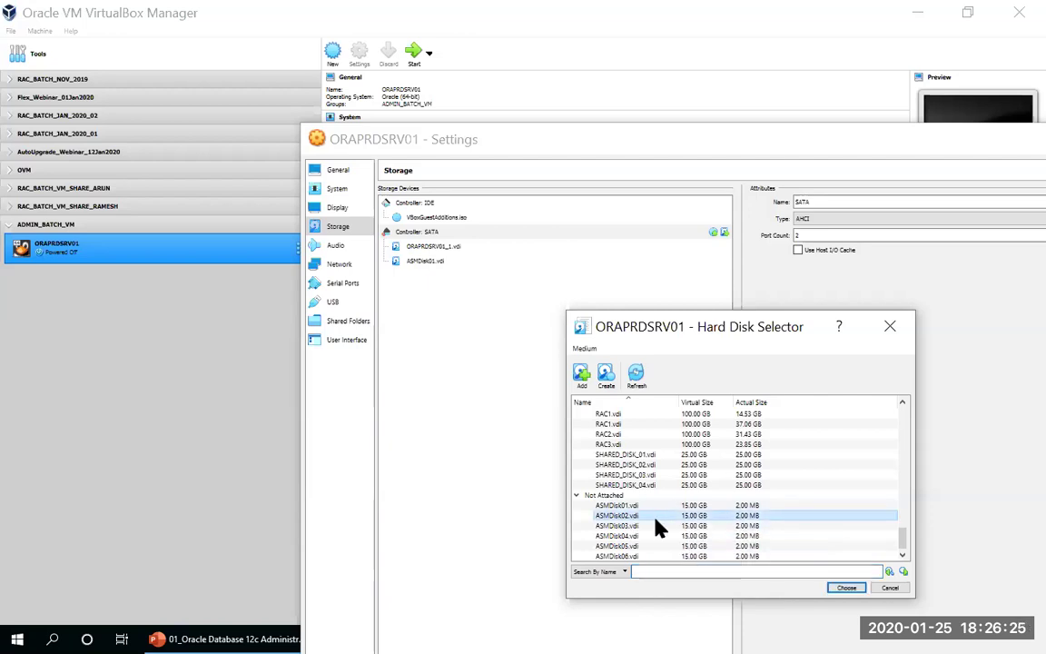
click(849, 590)
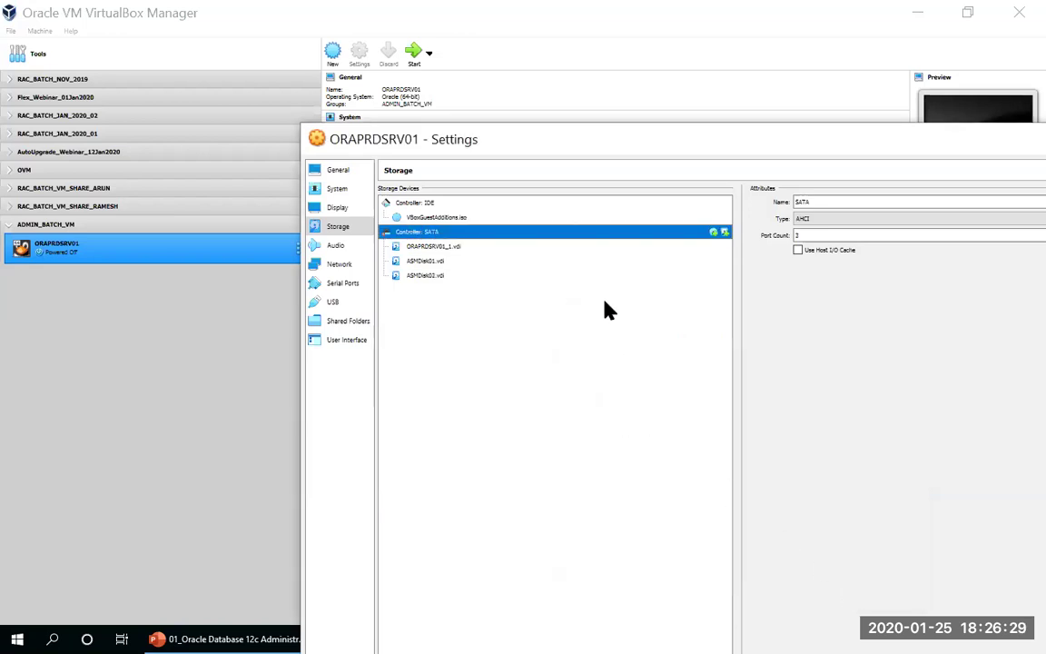
click(659, 248)
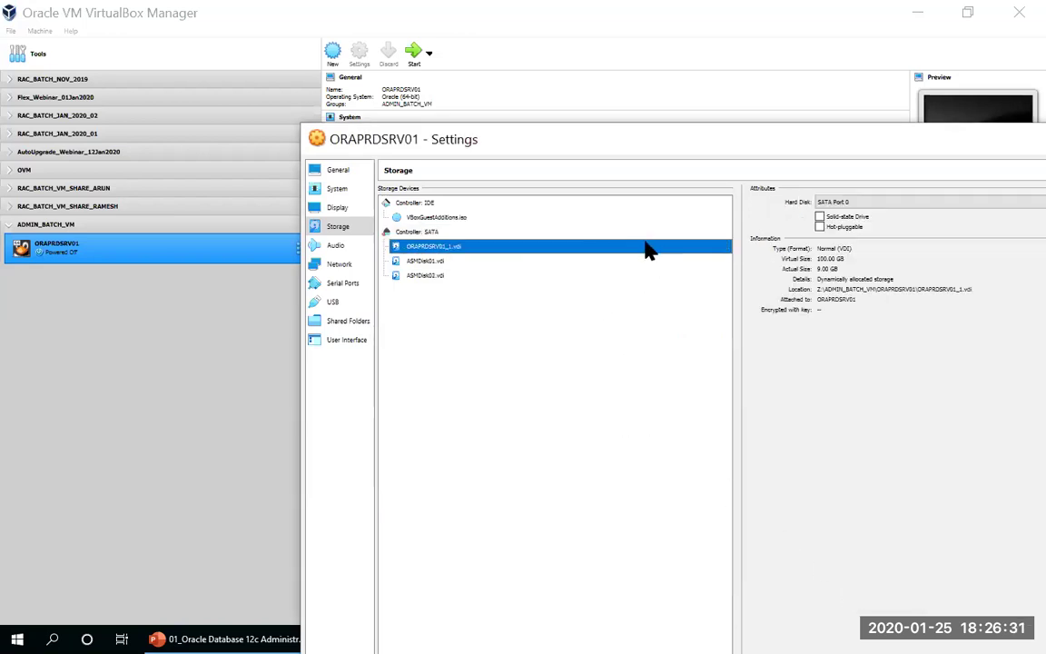
click(707, 233)
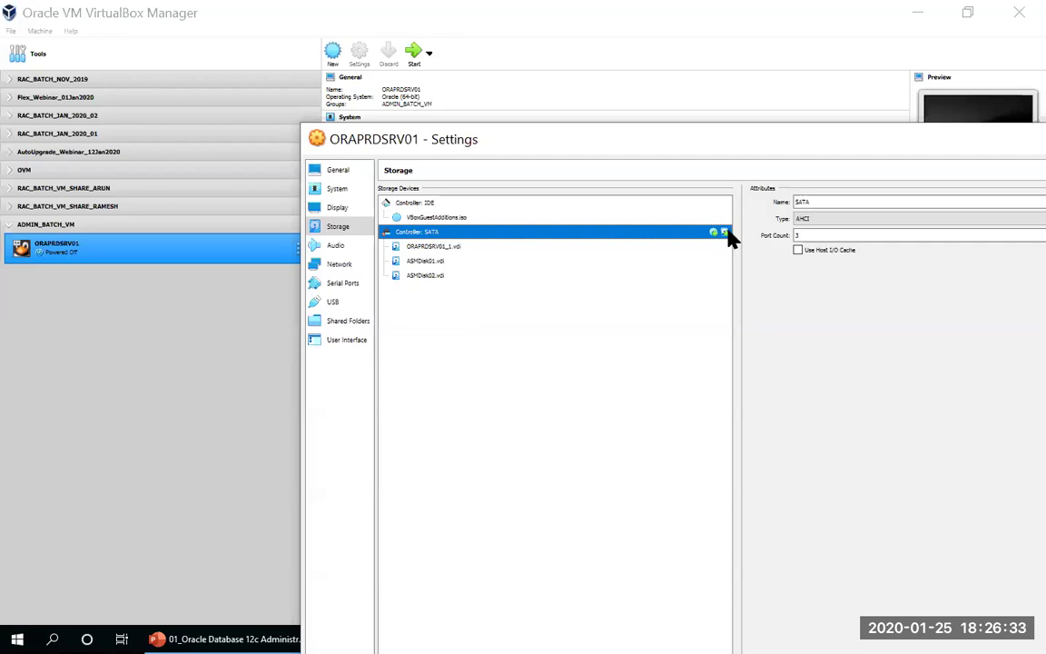
click(724, 232)
scroll(690, 490, down, 15)
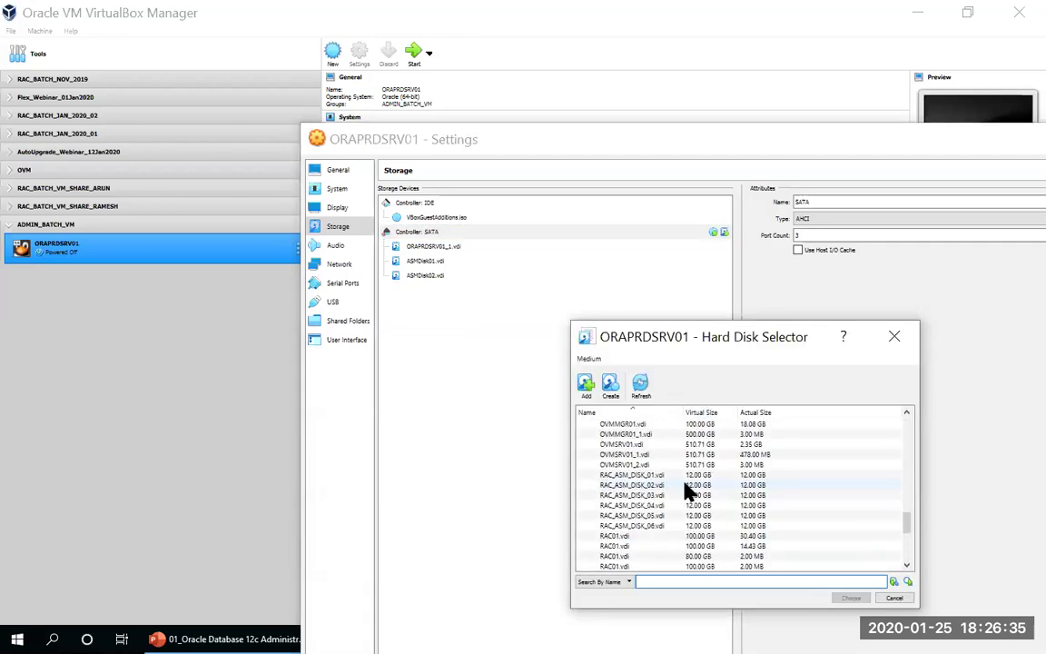
click(640, 535)
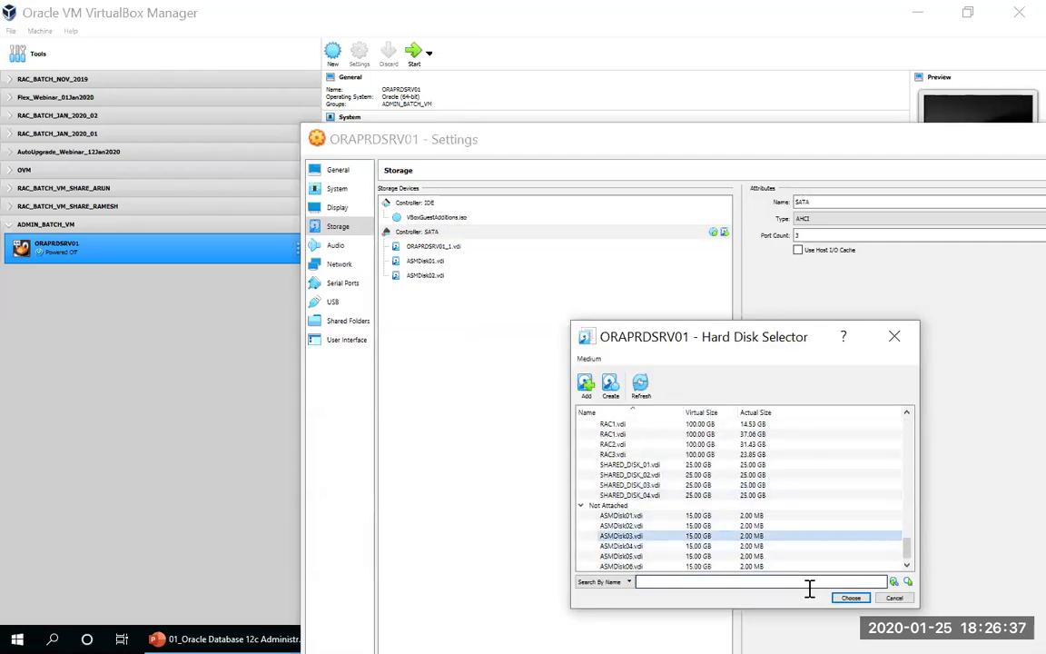
click(850, 598)
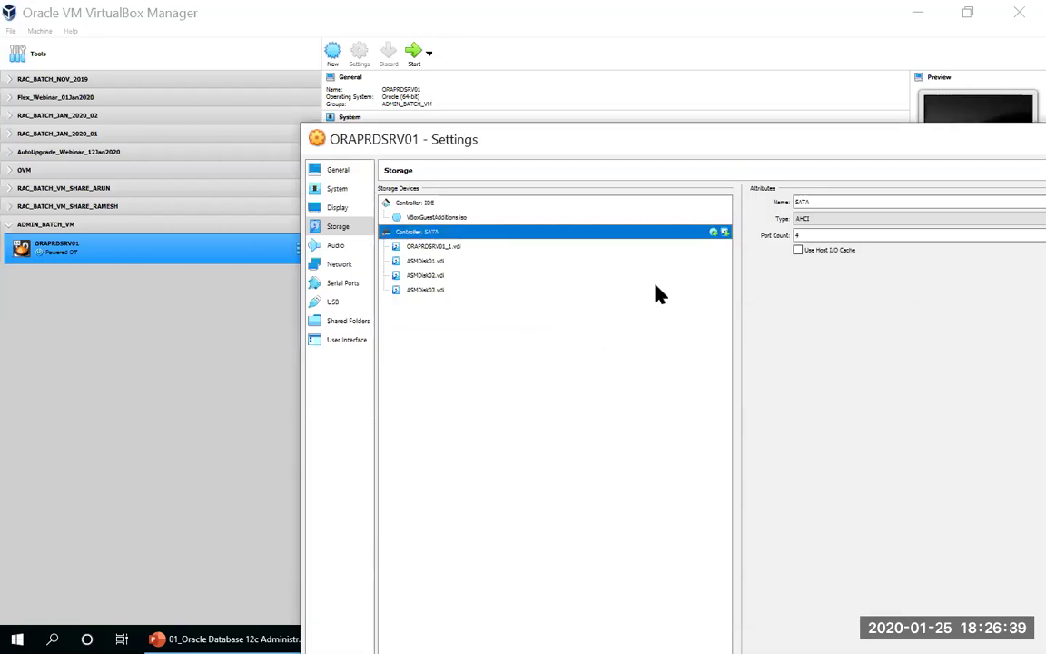
click(725, 232)
Step: Attach ASMDisk04.vdi and ASMDisk05.vdi to the SATA controller
scroll(704, 490, down, 15)
click(626, 536)
click(846, 587)
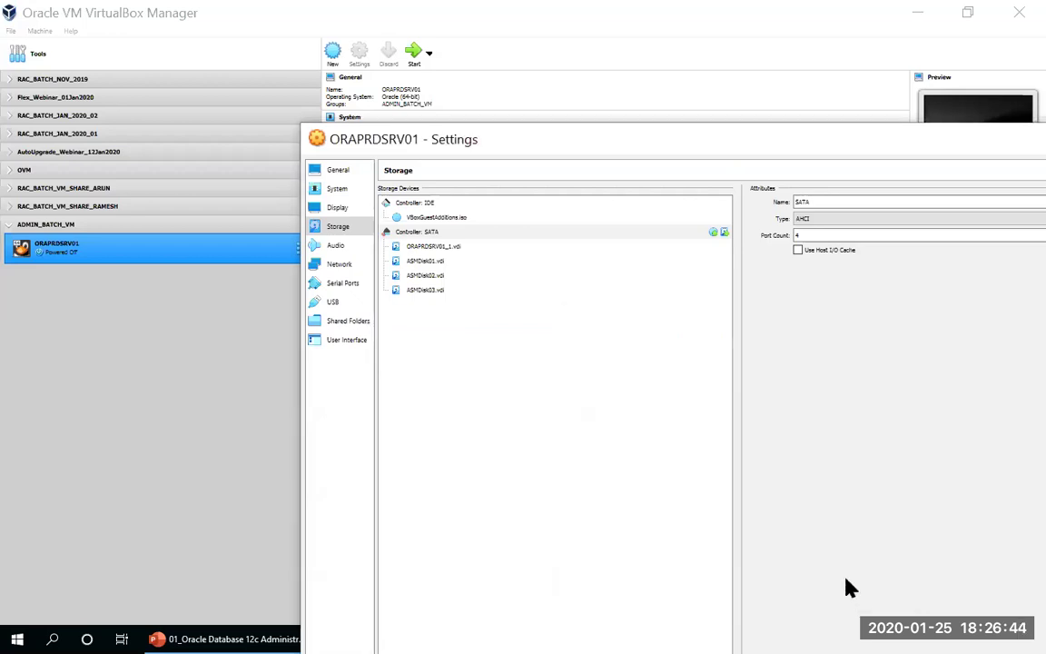
click(724, 232)
scroll(688, 490, down, 10)
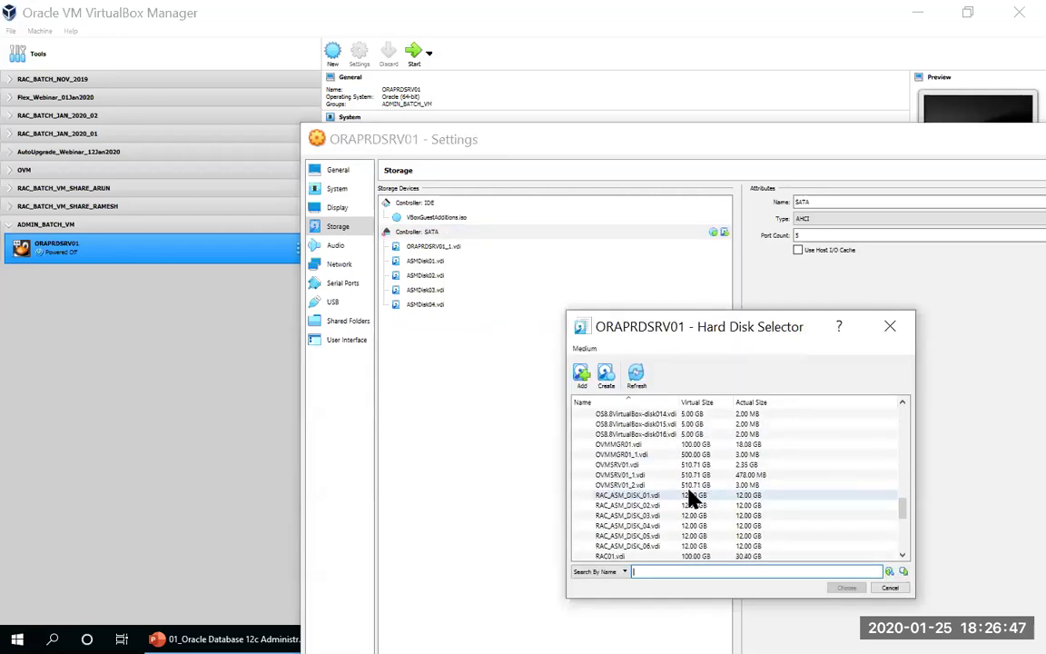
scroll(690, 498, down, 5)
click(617, 545)
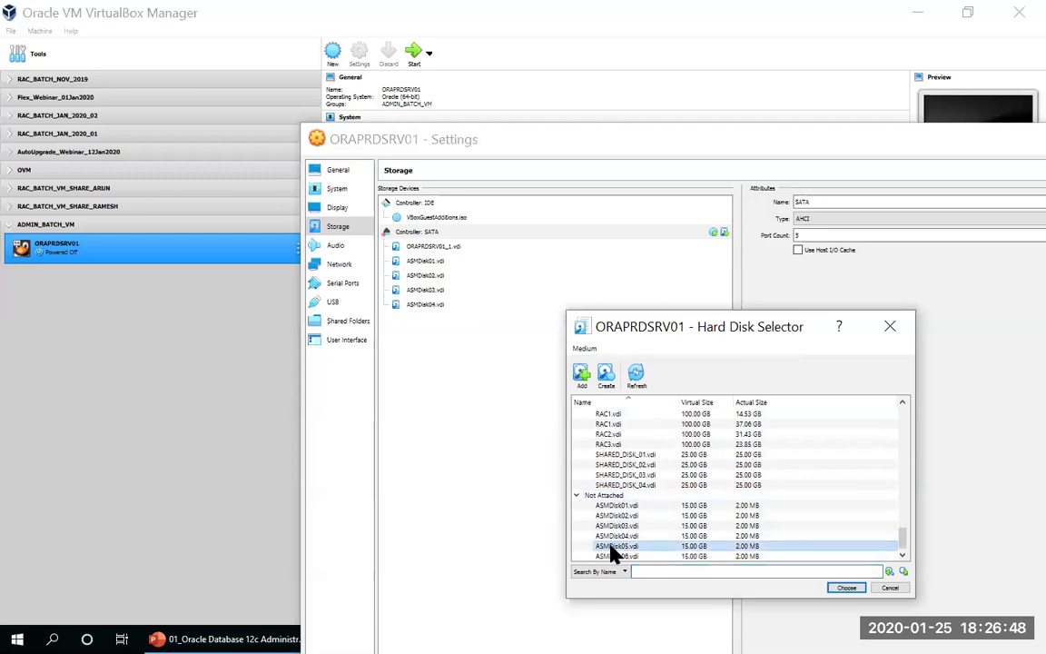
click(840, 587)
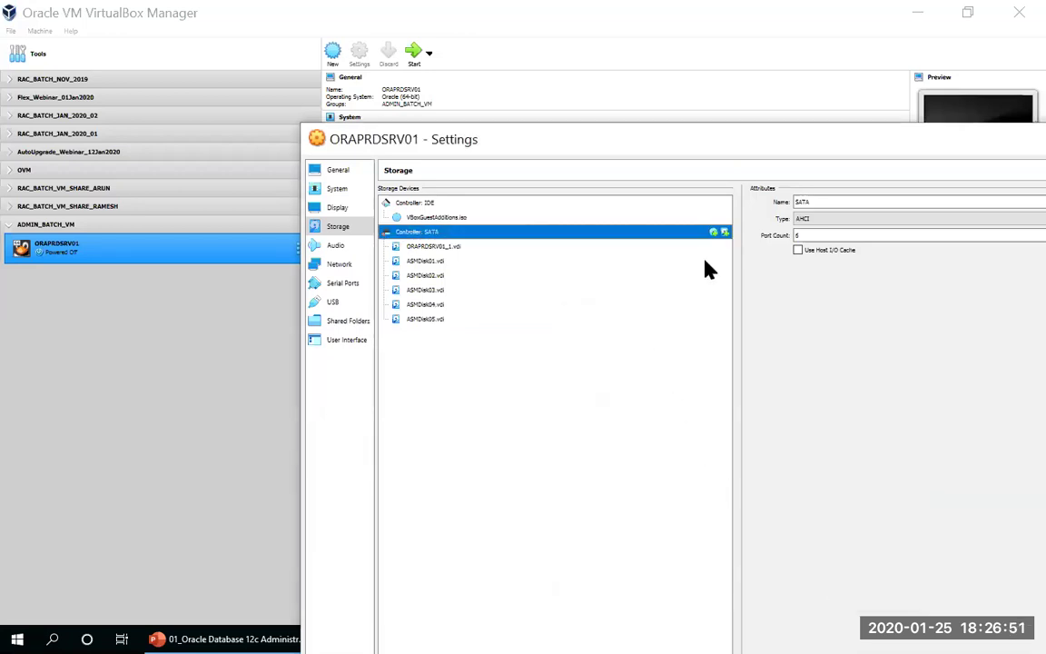
Step: Attach ASMDisk06.vdi, the last ASM disk, to the SATA controller
click(724, 234)
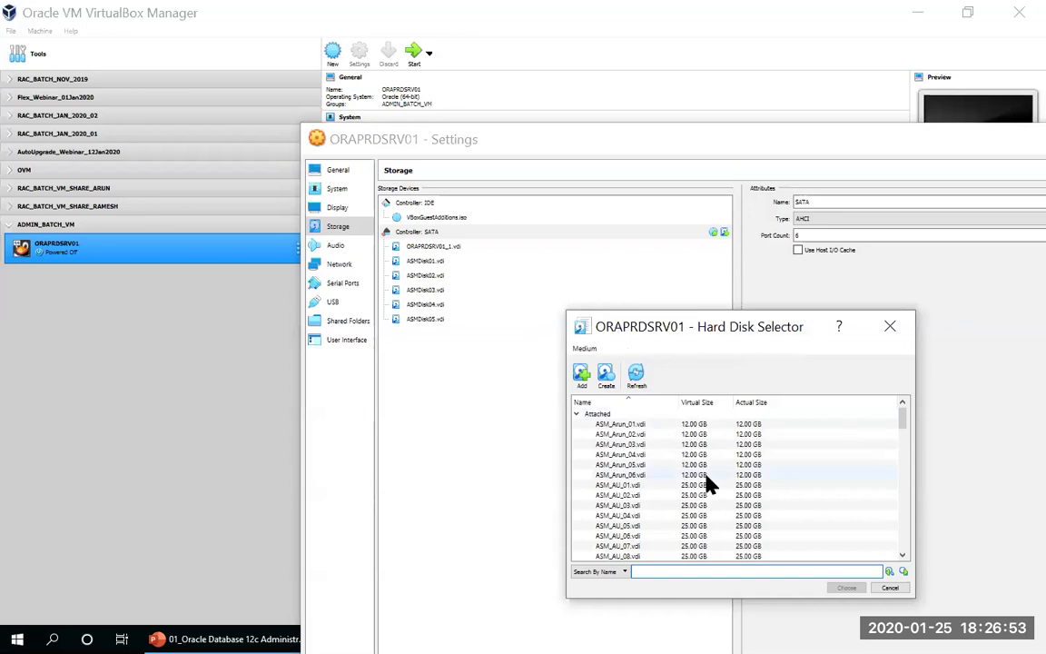
scroll(708, 468, down, 15)
scroll(723, 467, down, 5)
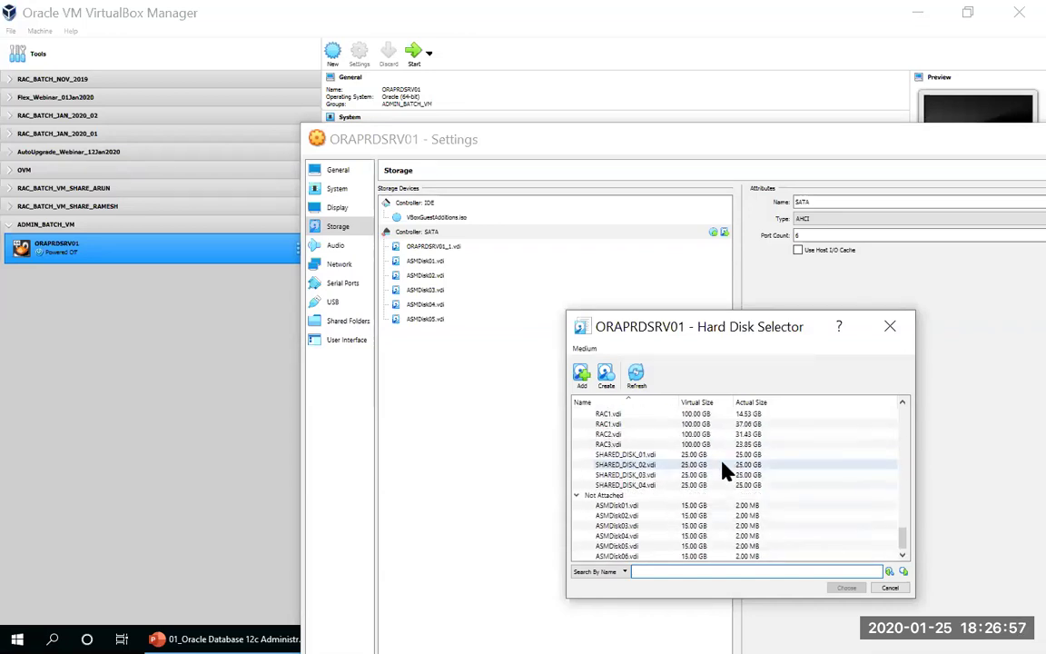
click(623, 555)
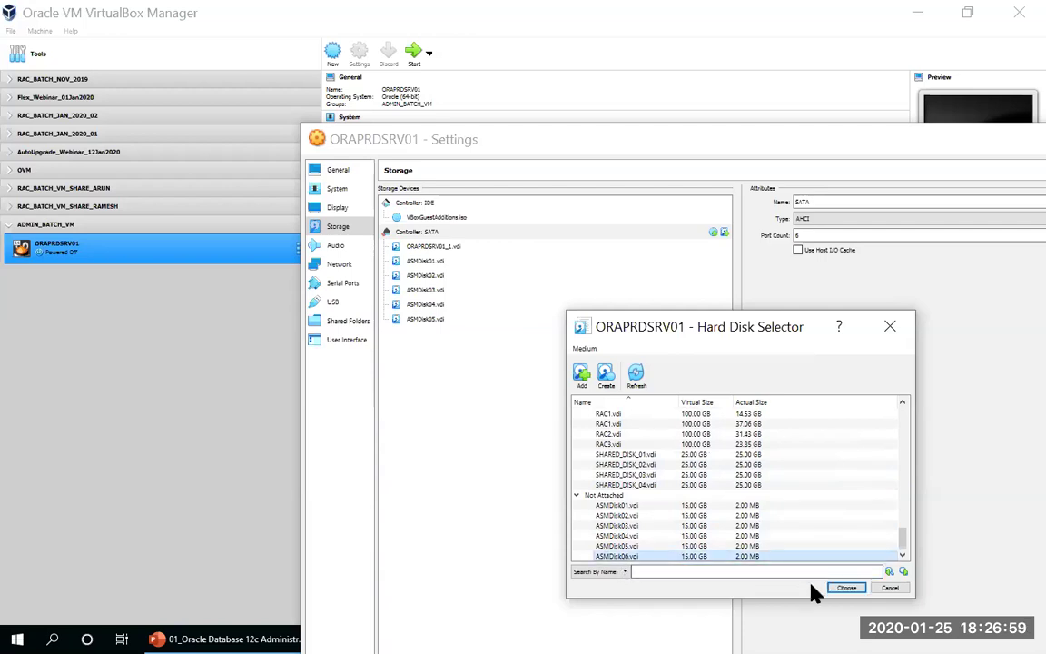
click(847, 590)
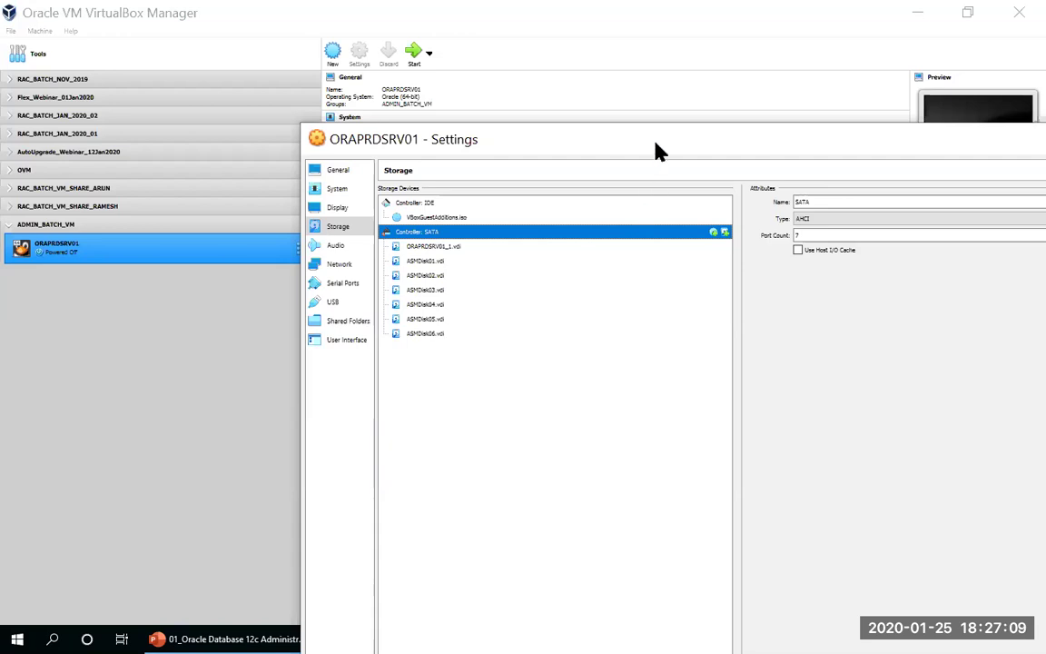
drag(657, 150, 408, 37)
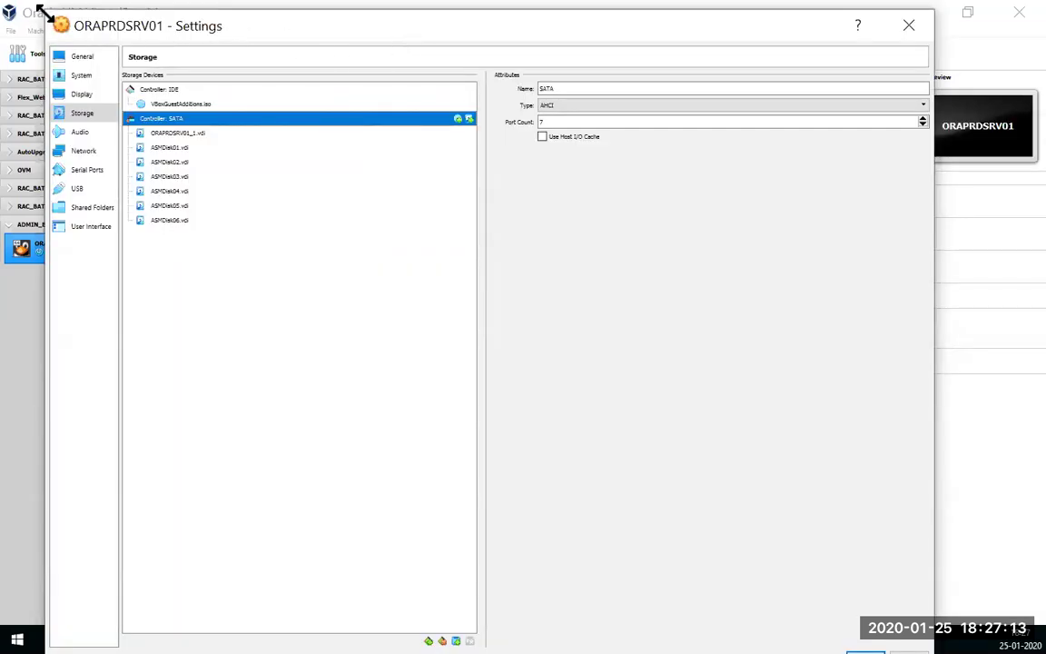
Step: Resize the Settings window and confirm with OK to save the six-disk storage setup
drag(41, 14, 707, 306)
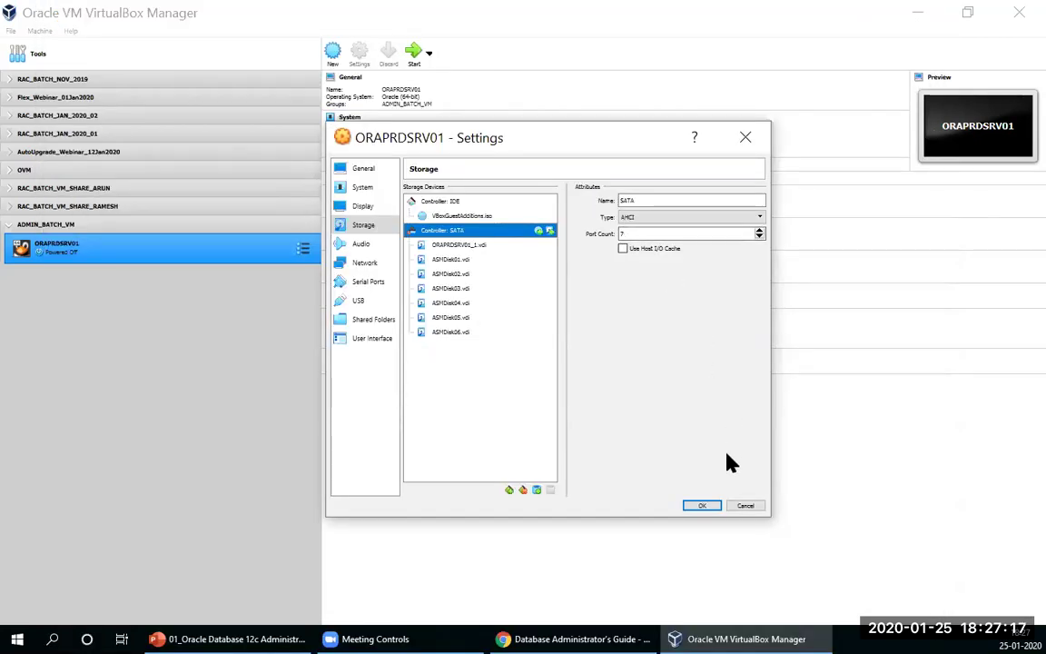
click(704, 508)
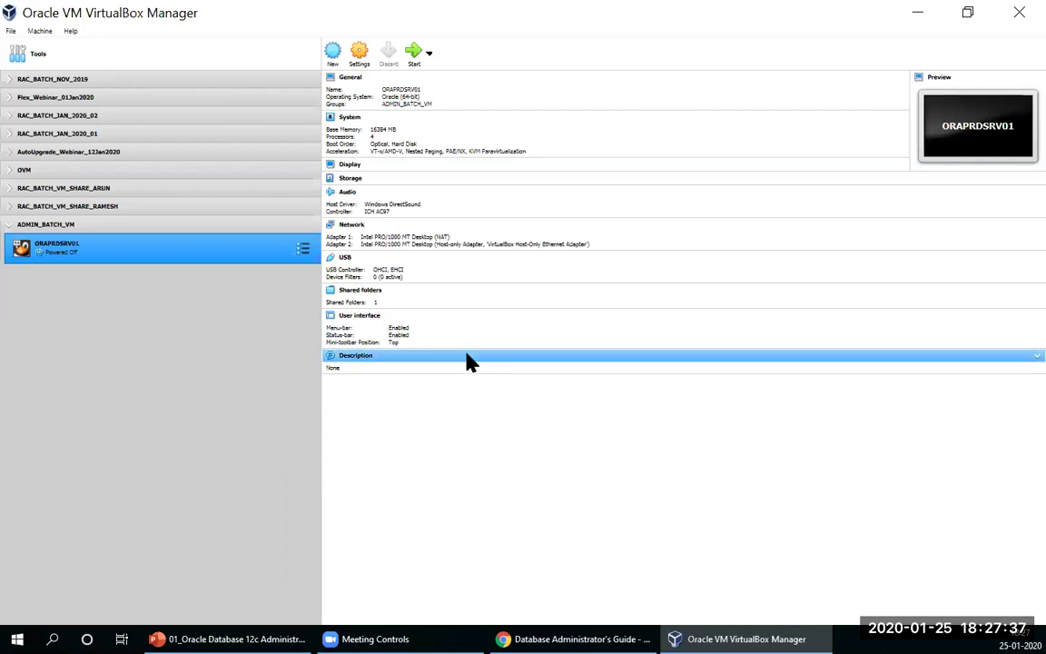
Step: Start ORAPRDSRV01 and dismiss the keyboard and mouse integration notices while it boots
click(415, 56)
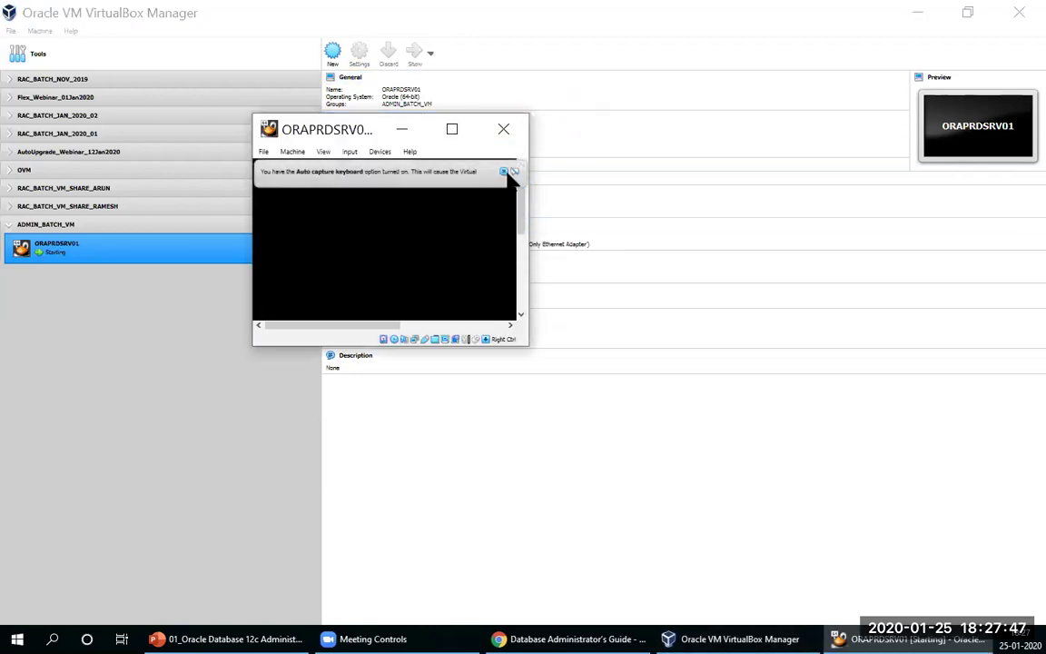
click(506, 172)
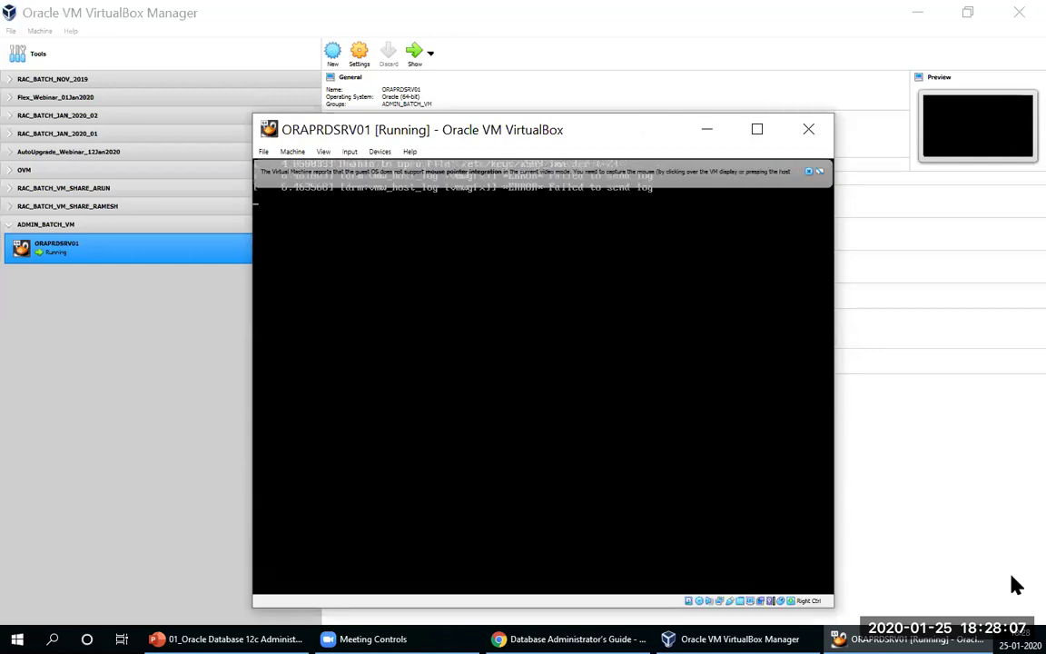
click(818, 171)
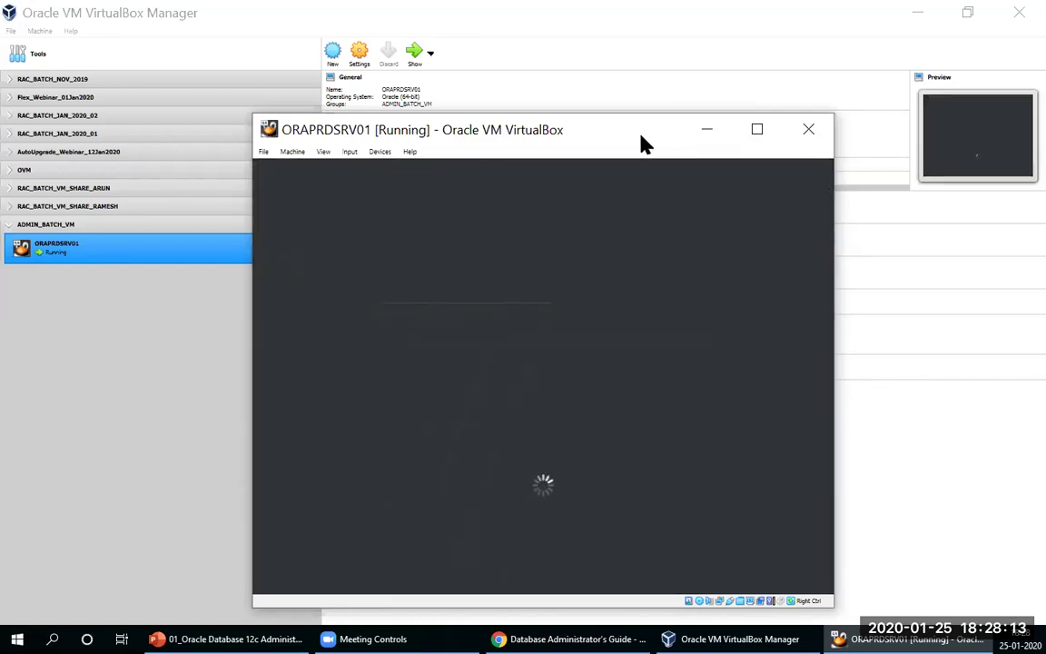
drag(641, 143, 628, 113)
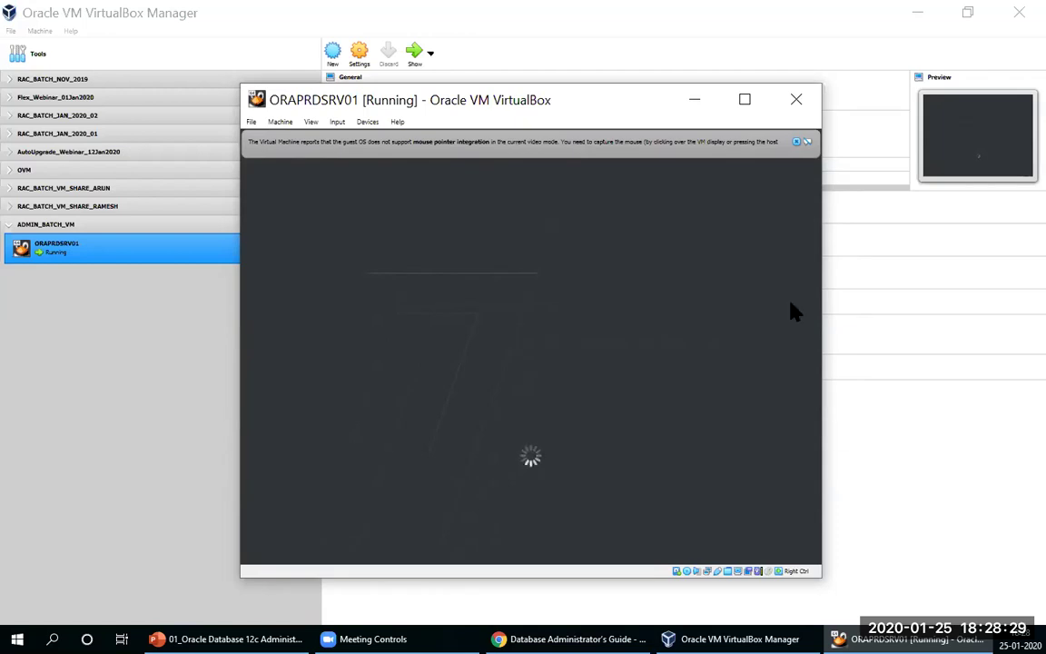
click(796, 143)
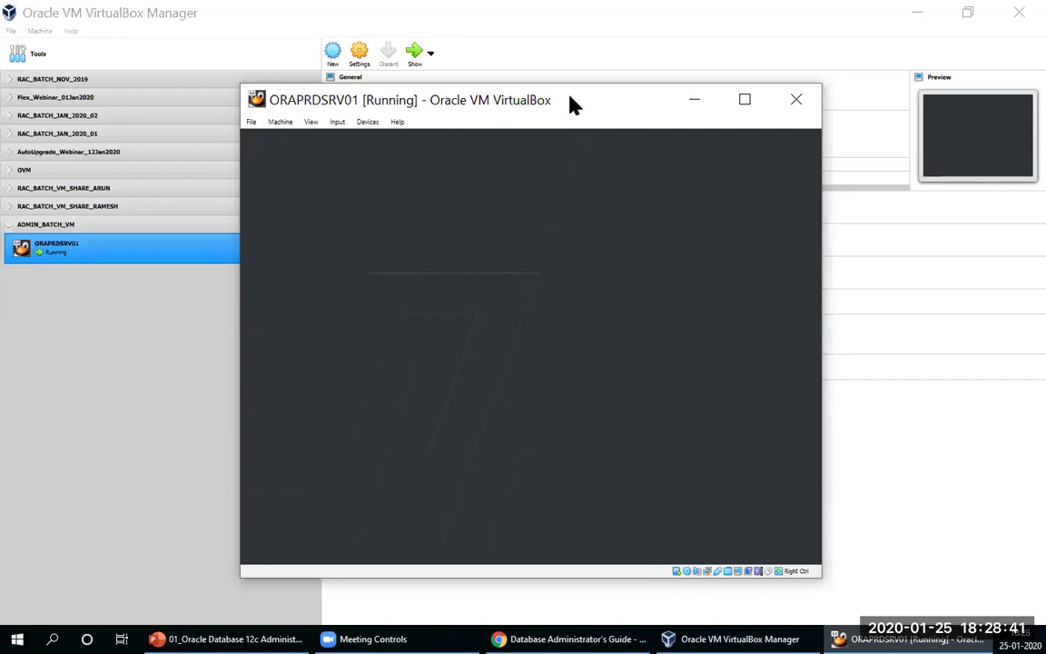
drag(573, 102, 541, 91)
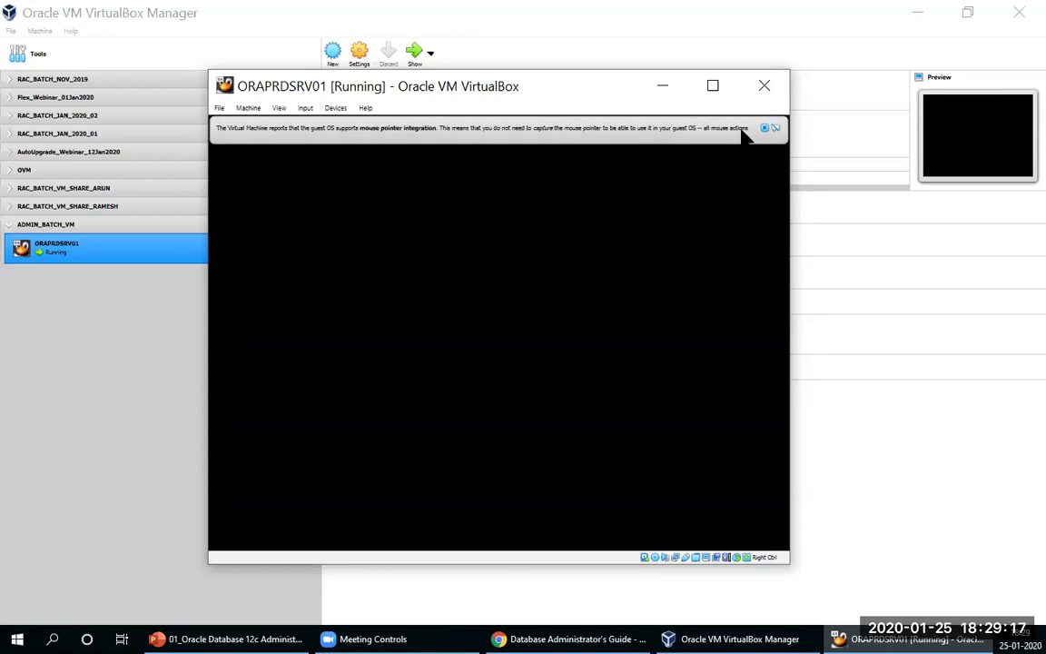
click(764, 128)
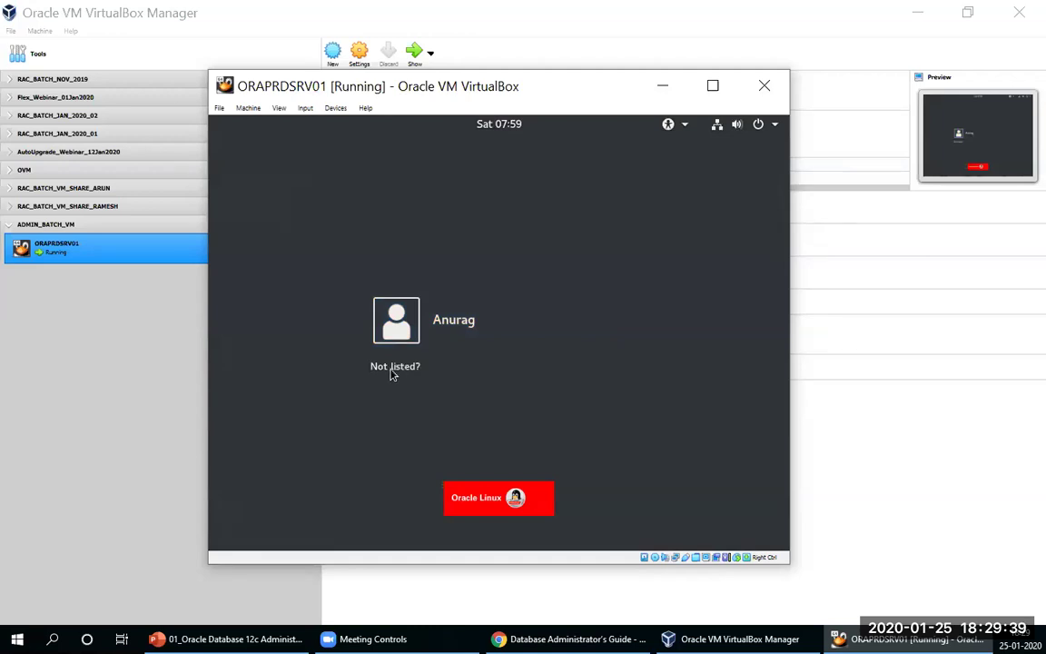
Step: Sign in as root through 'Not listed?', entering the account password
click(393, 366)
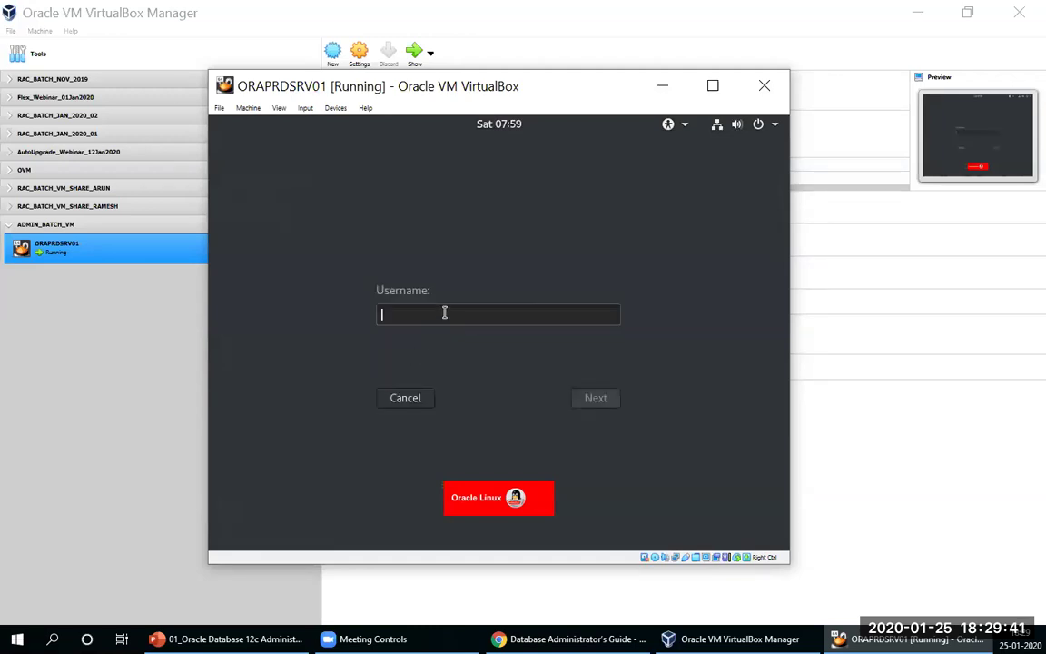
text(root)
key(Return)
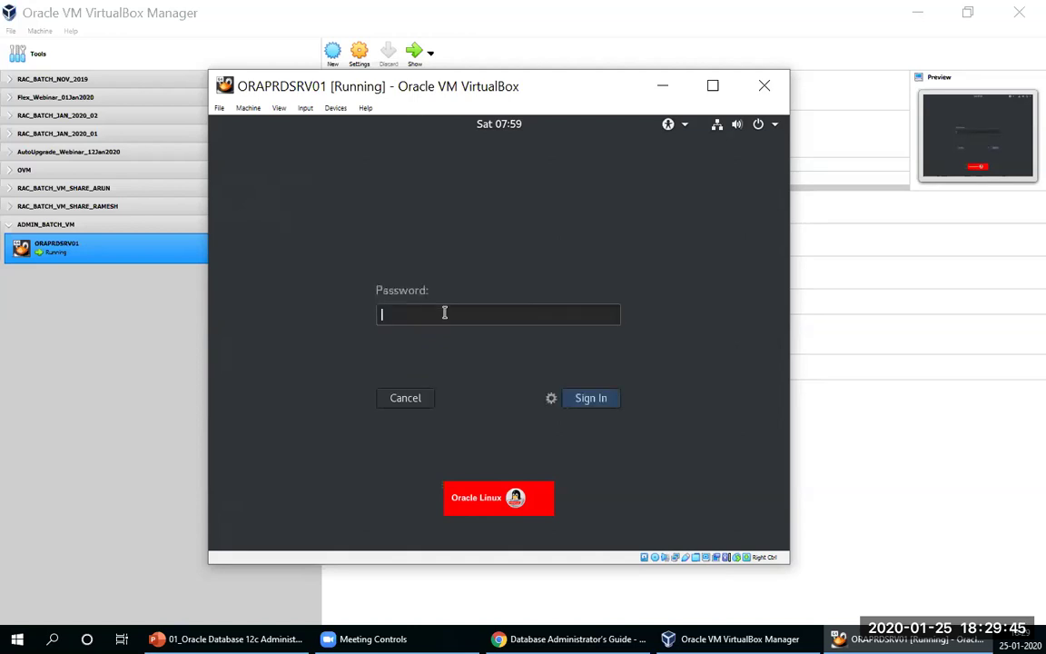
text(oracle1)
key(Return)
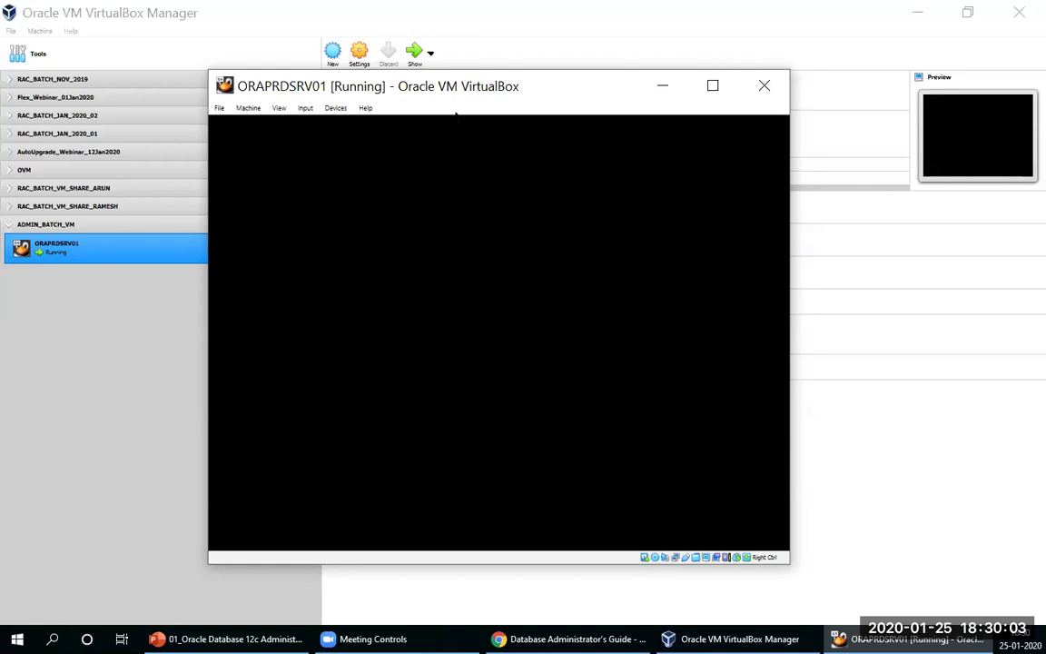
Step: Rearrange the desktop icons and eject the VBox_GAs_6.1.2 disc from its context menu
drag(572, 86, 546, 79)
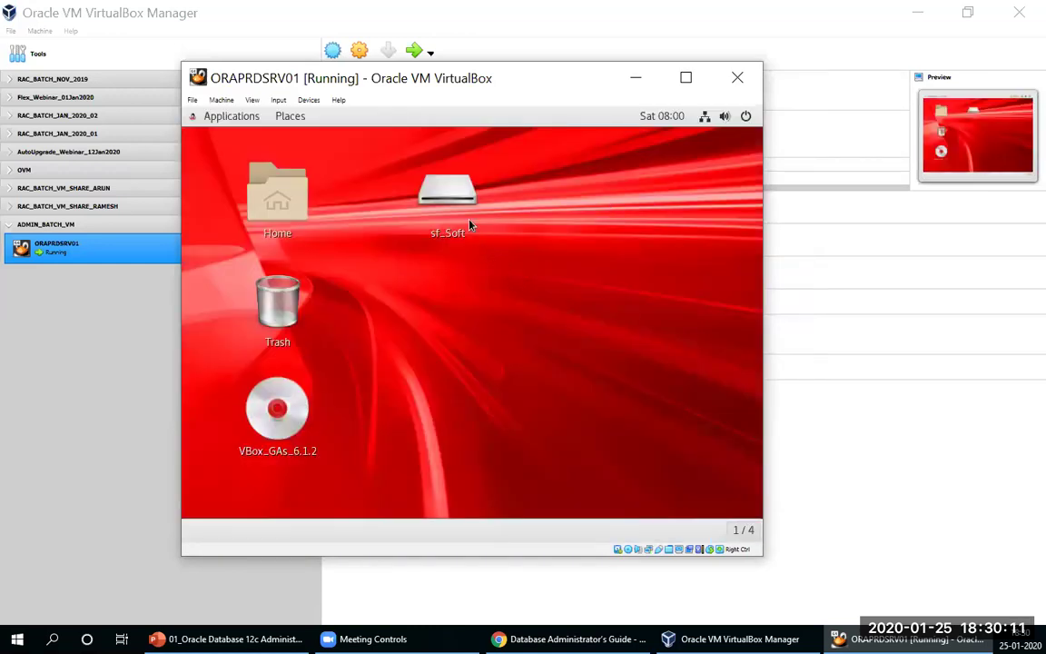
drag(426, 184, 387, 463)
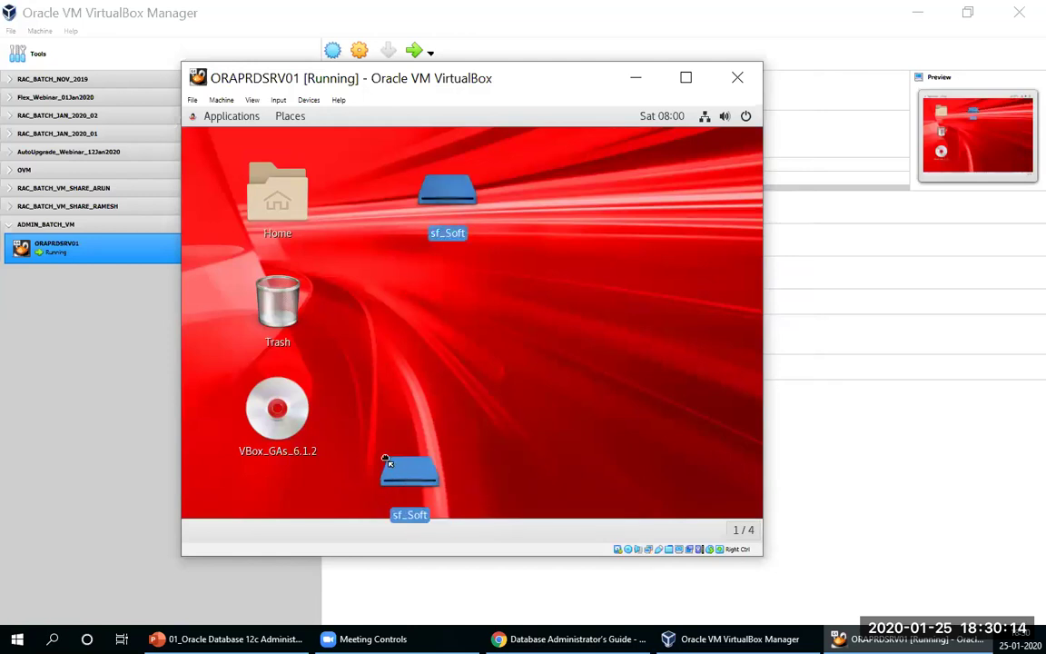
click(275, 410)
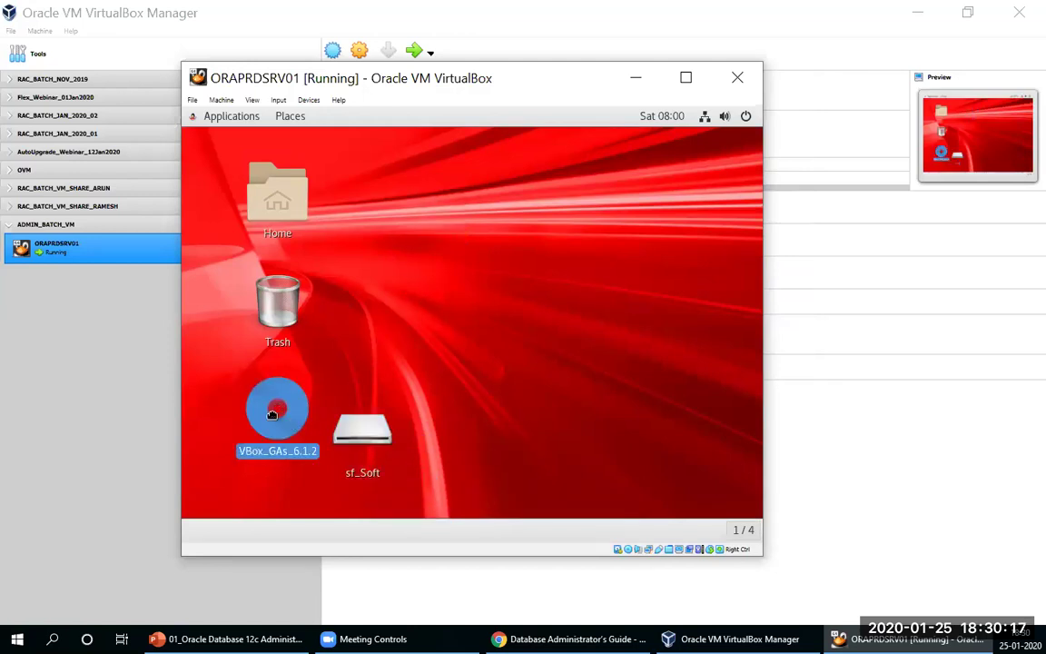
drag(271, 414, 435, 263)
right_click(443, 265)
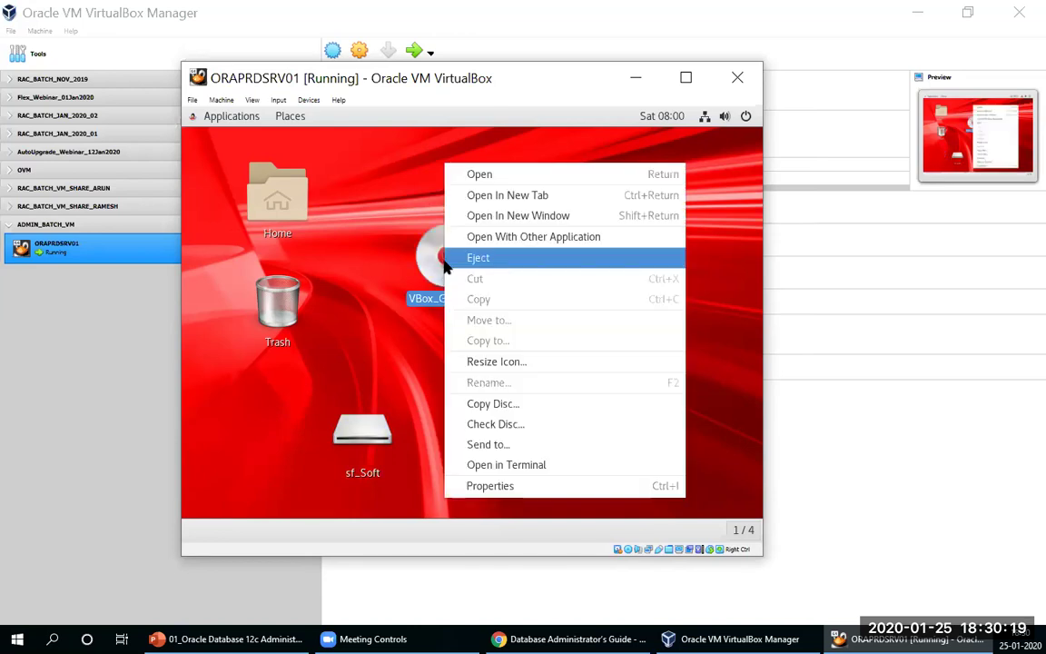
click(371, 434)
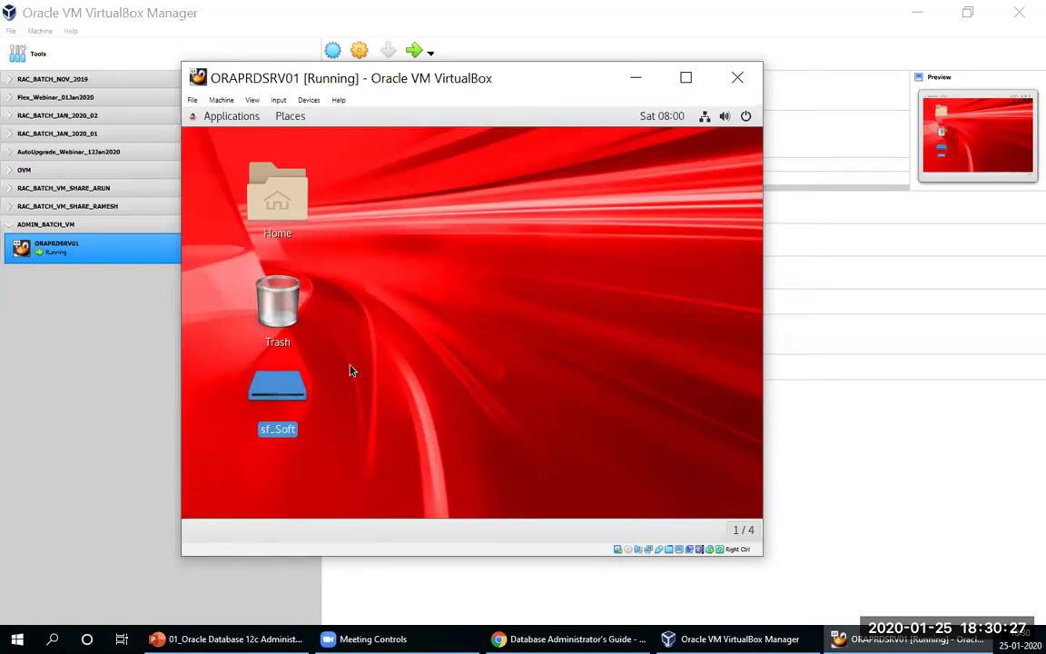
Step: Double-click the sf_Soft drive icon to open the shared folder in Files
double_click(276, 392)
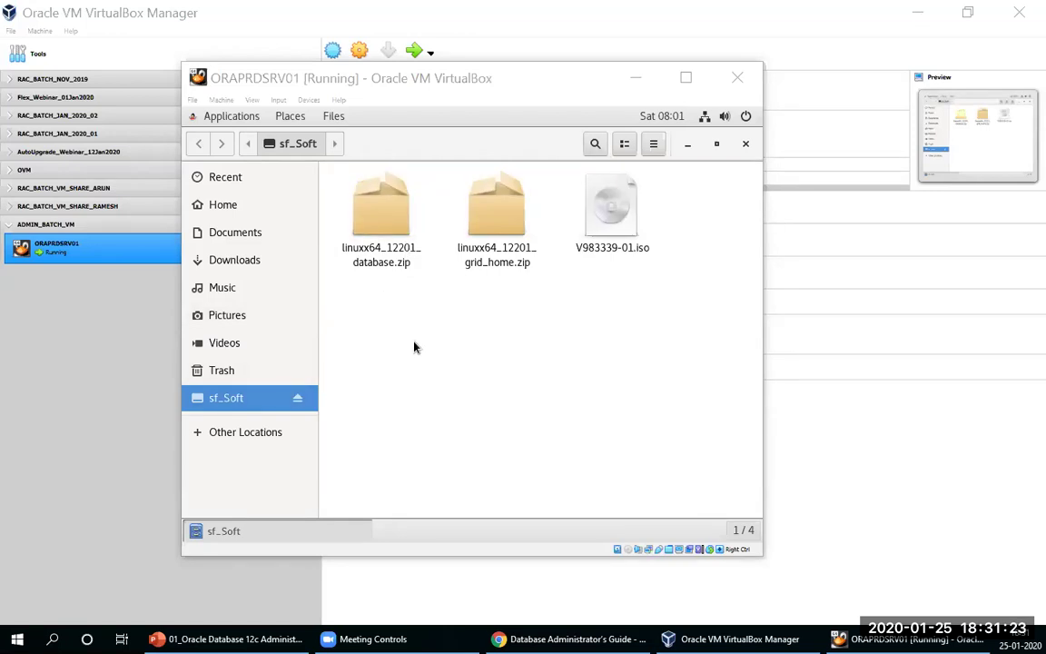
Step: Dismiss the folder's context menu and switch to MobaXterm from the taskbar
right_click(463, 332)
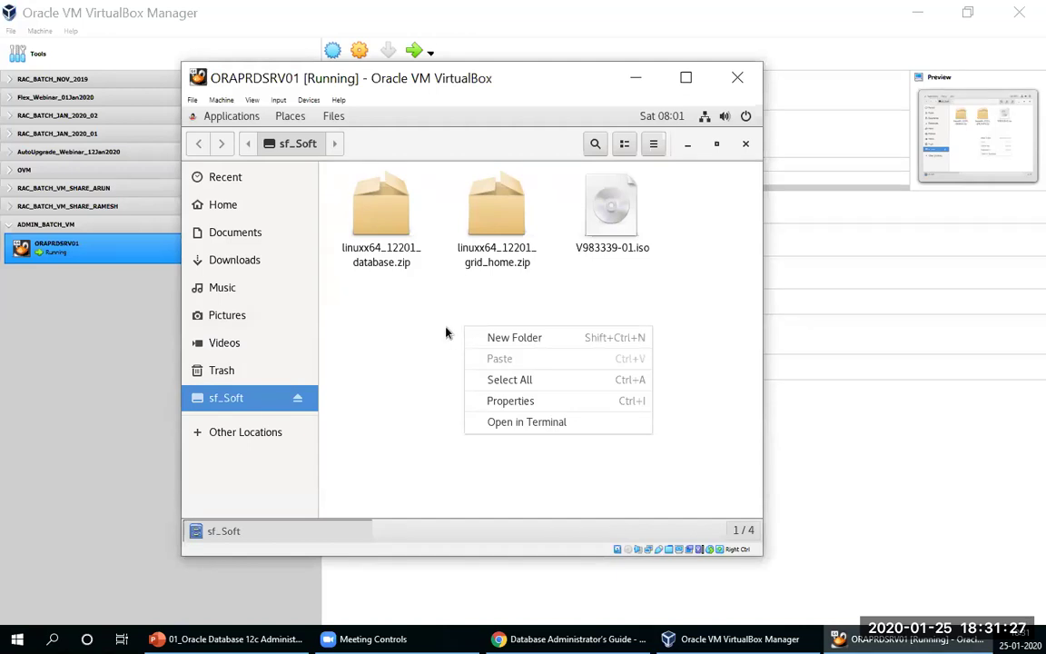
click(425, 316)
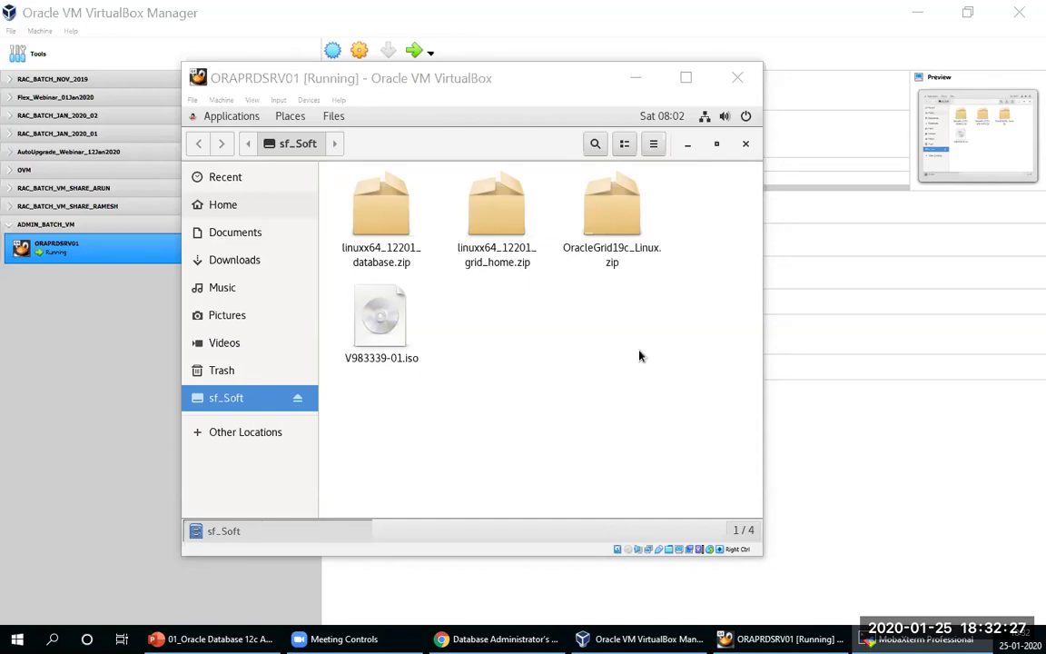
click(918, 638)
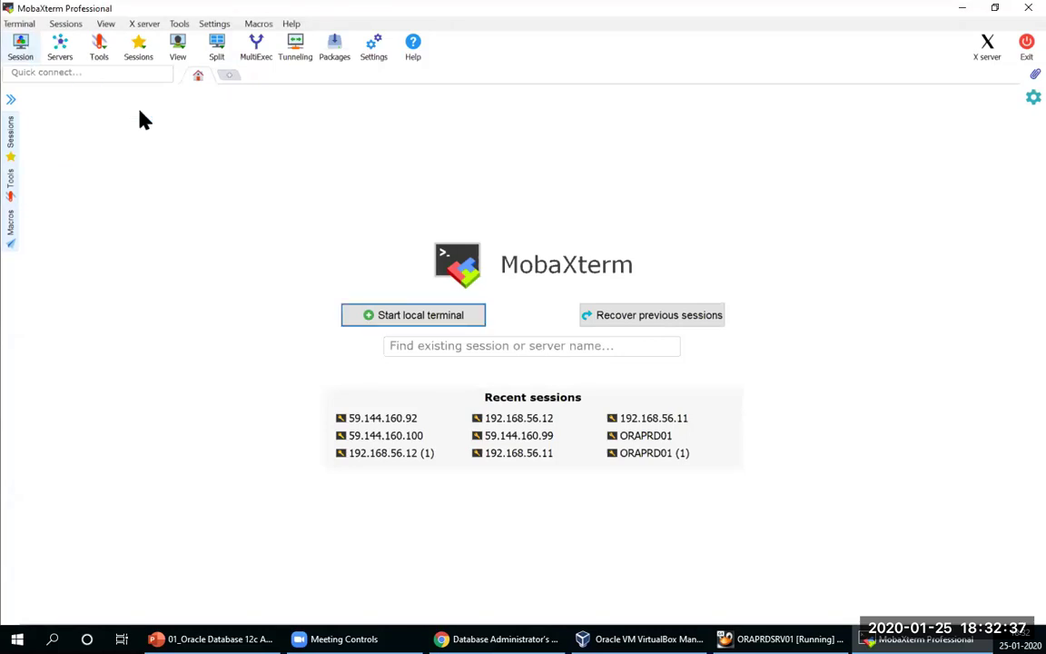
Step: Create and connect an SSH session to remote host 192.168.56.200
click(21, 47)
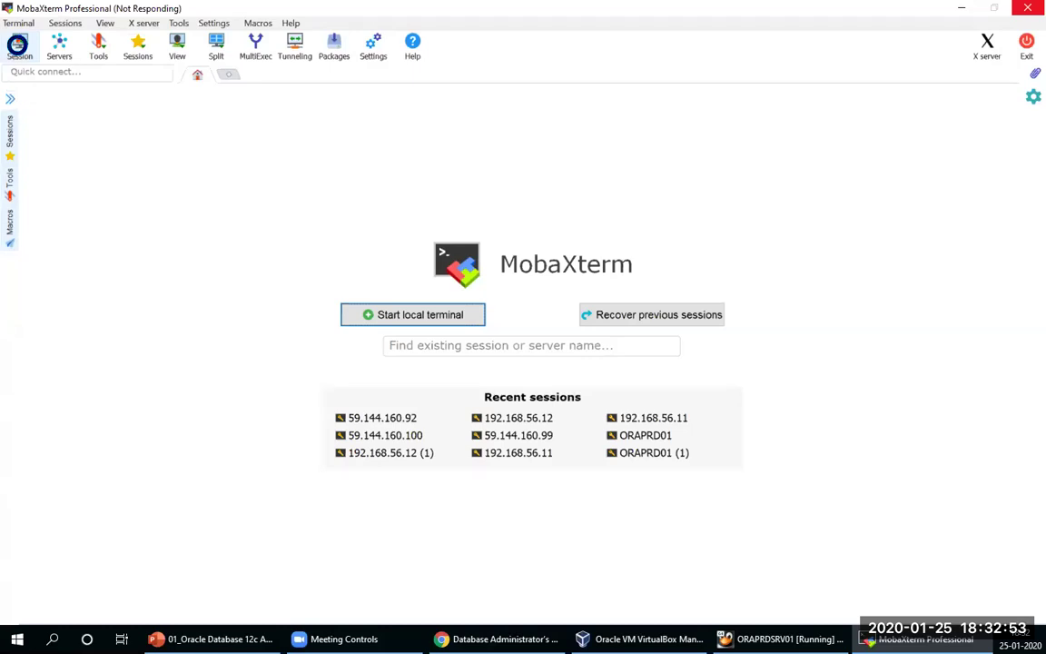
click(18, 44)
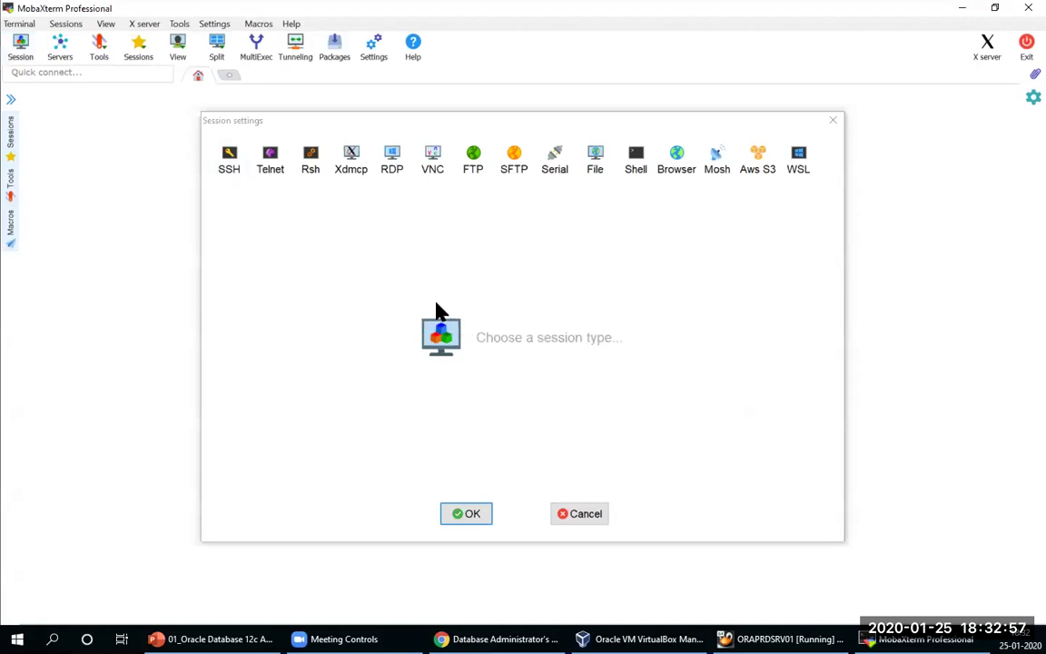
click(231, 166)
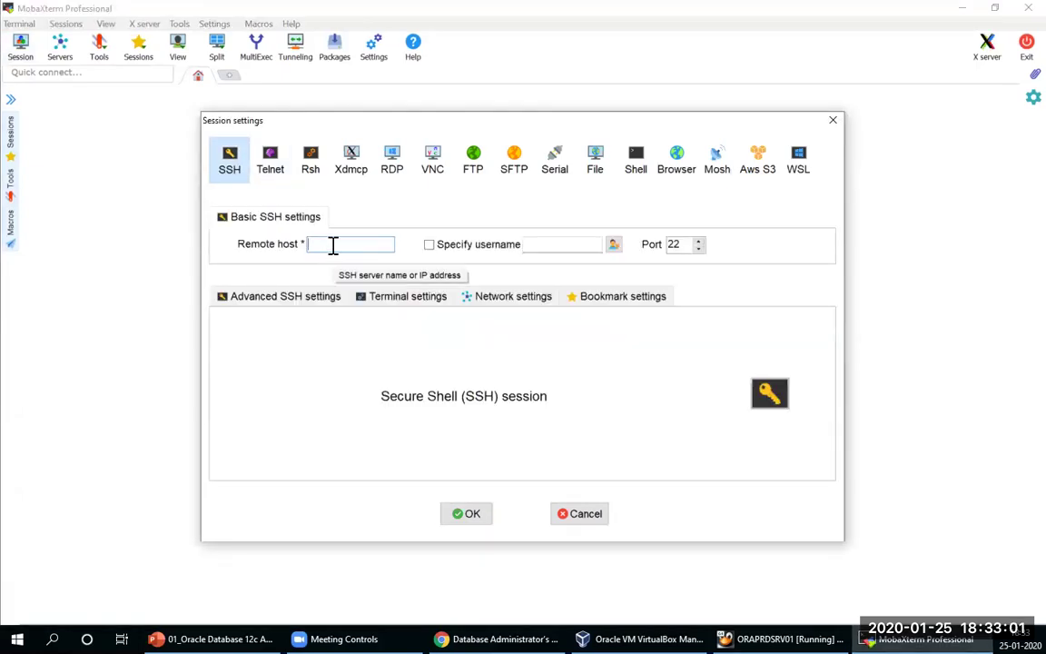
text(192.1)
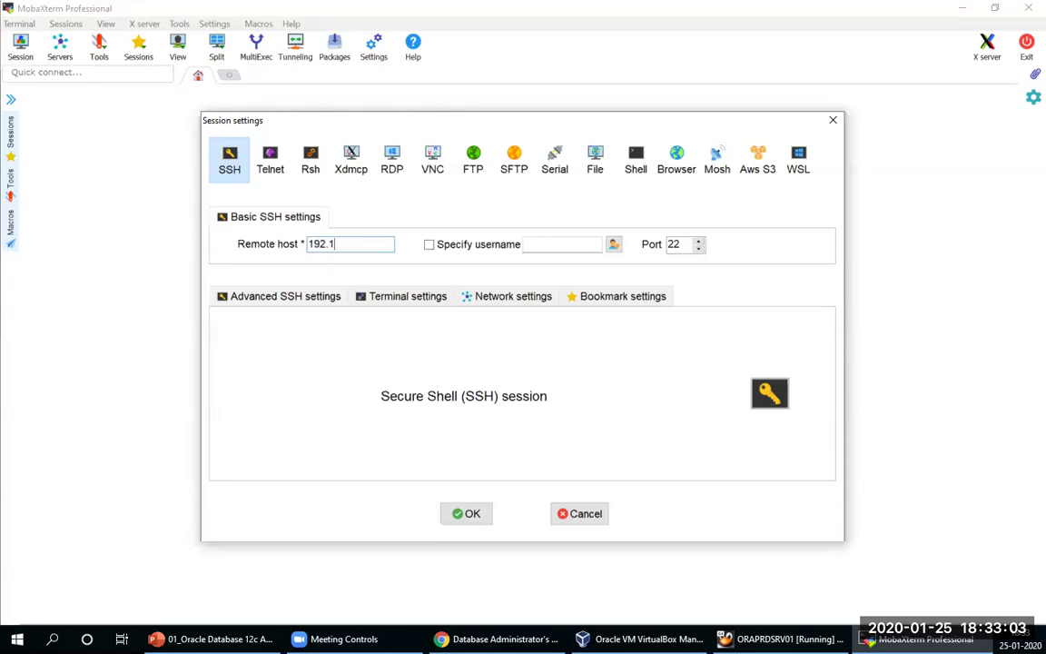
text(68.56.200)
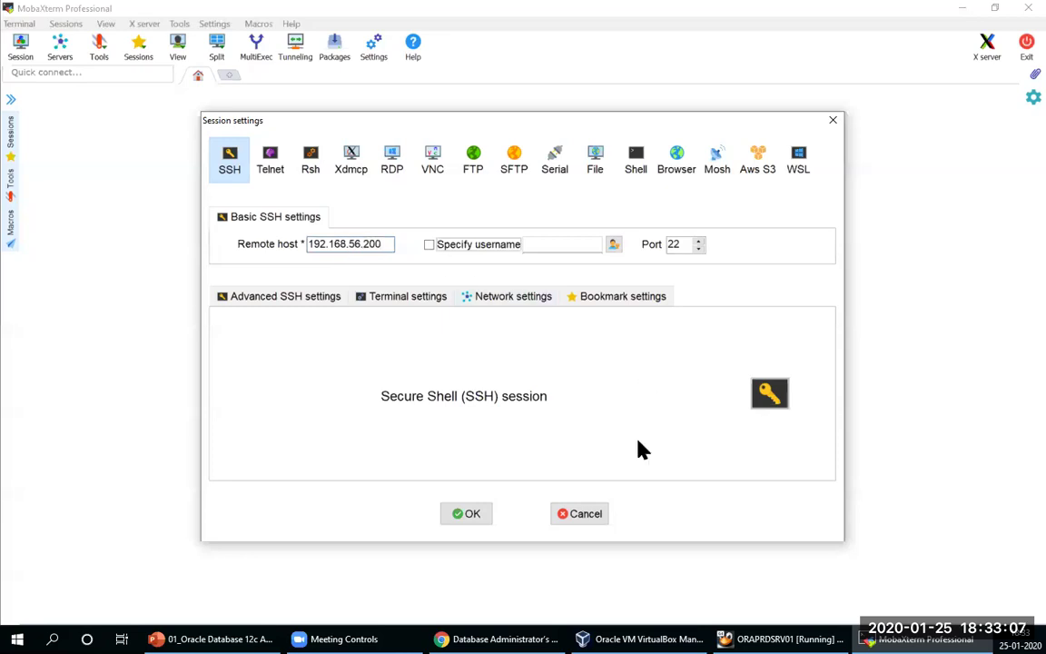
click(467, 514)
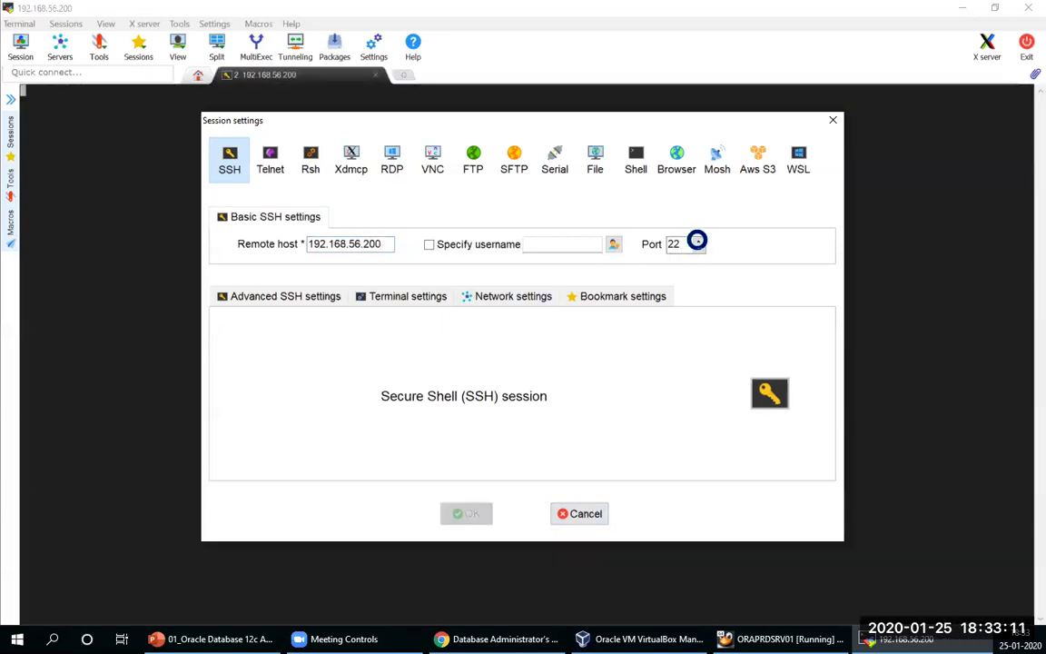
Step: Log in to oraprdsrv01 as root, save the password, and collapse the file browser sidebar
text(root)
key(Return)
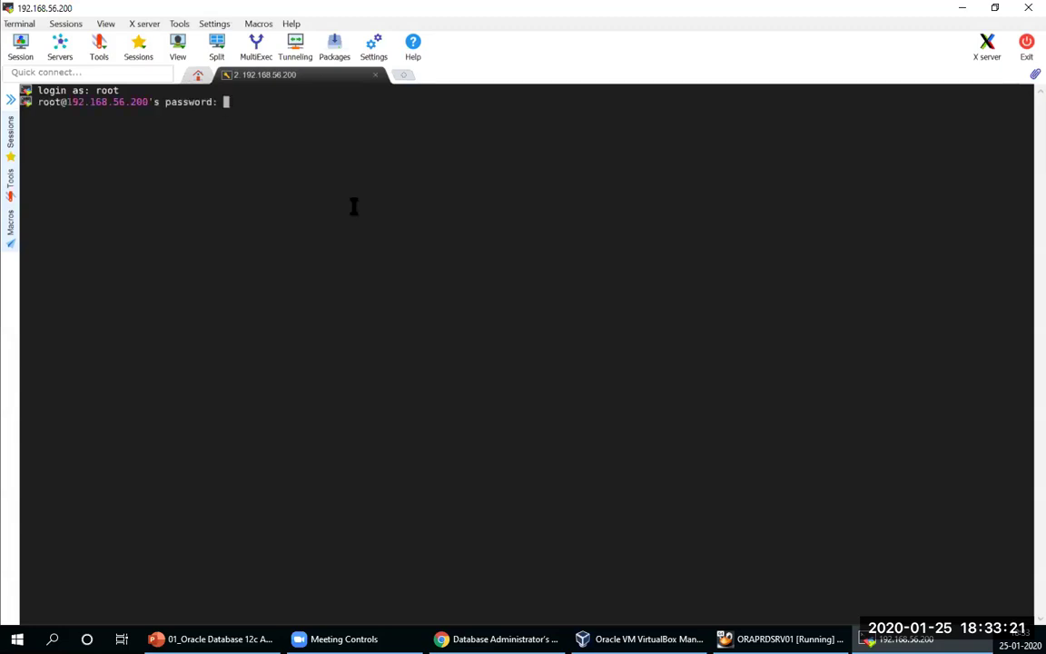
key(Return)
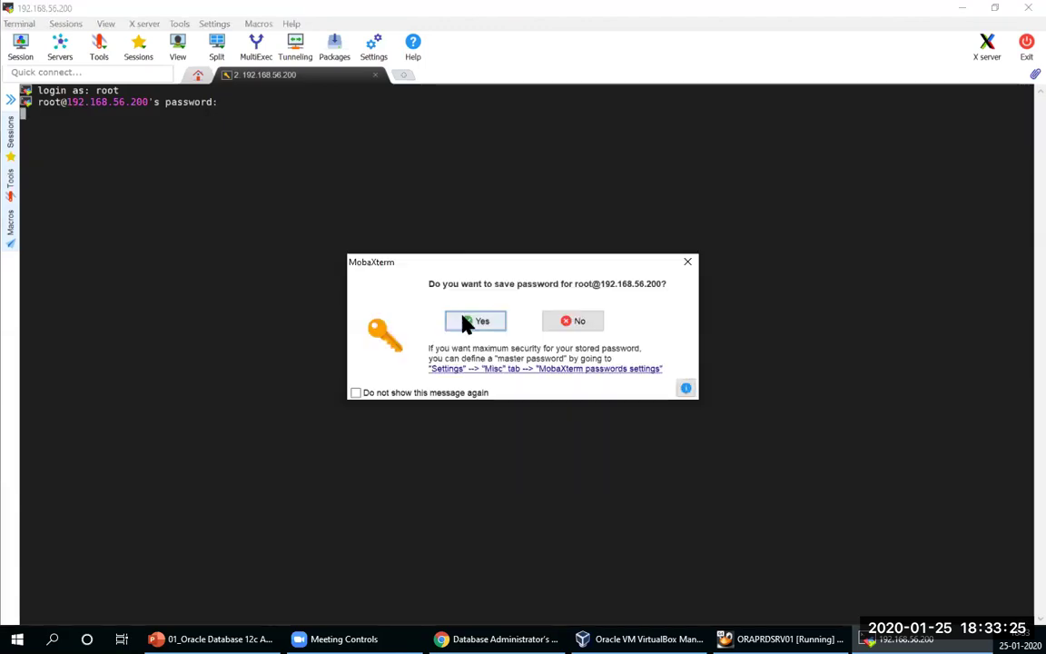
click(463, 317)
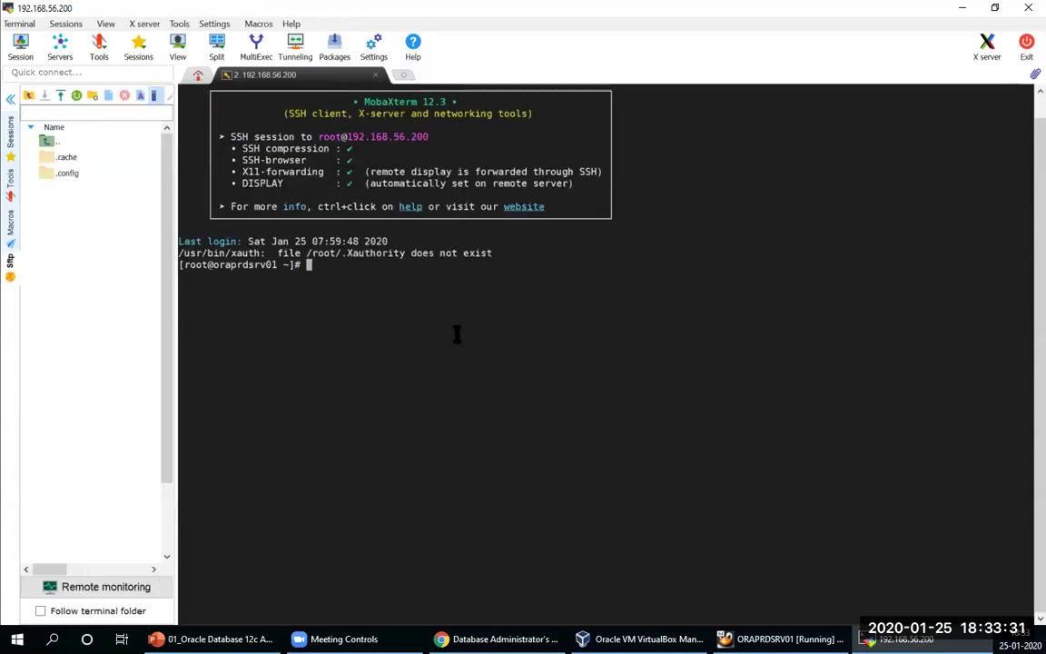
click(10, 98)
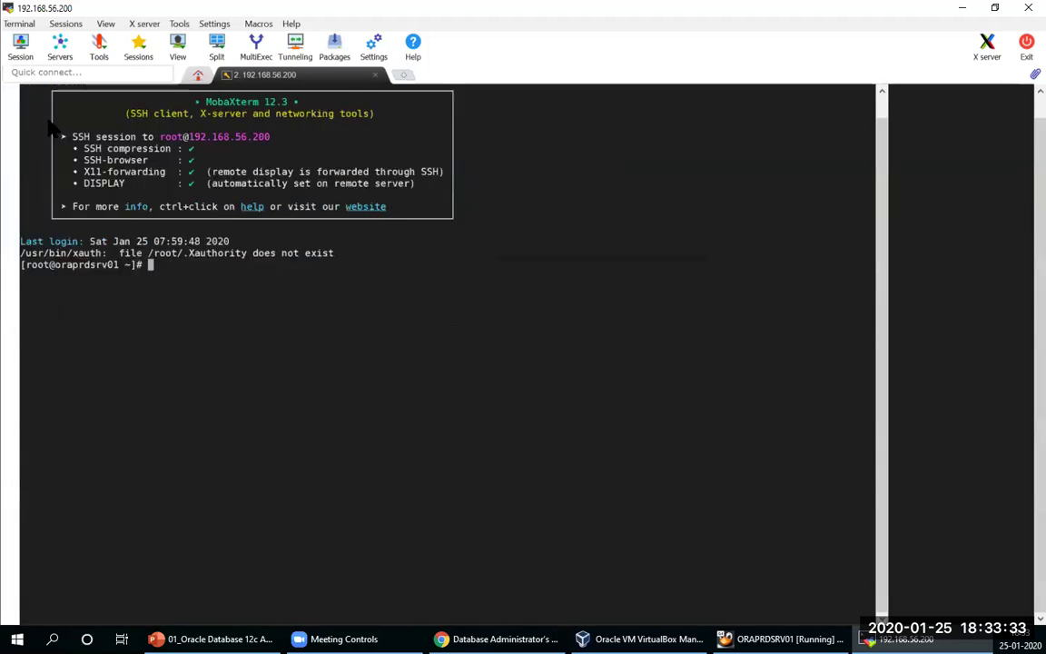
Step: Cancel a mistyped 'df -h \' and run df -h to show disk usage
text(df -h \)
key(Return)
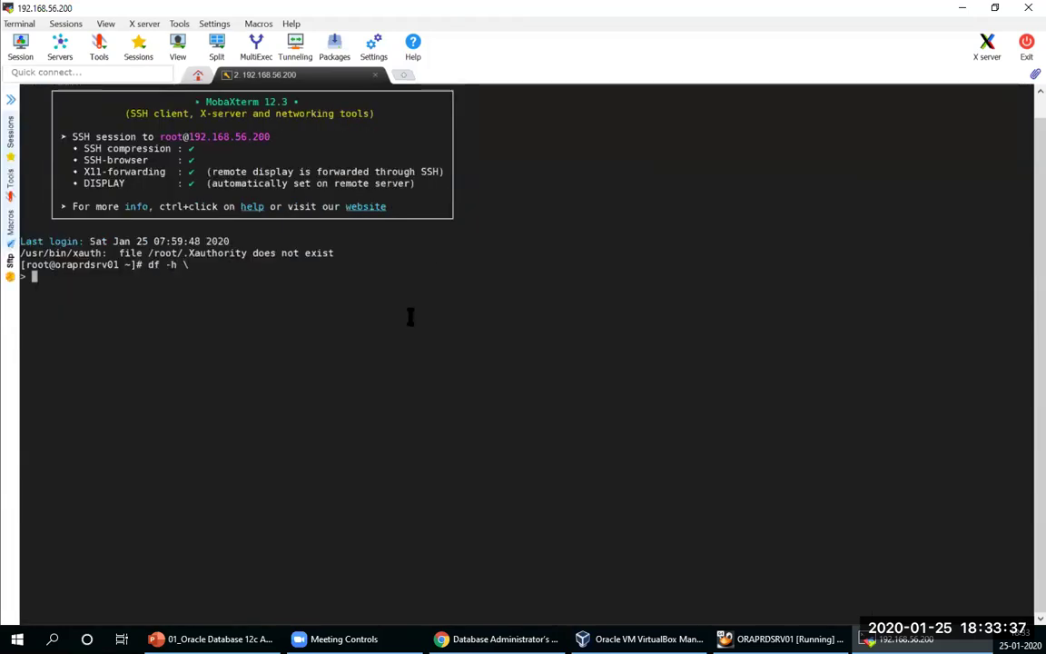
key(ctrl+c)
key(Return)
key(Return)
text(df -h)
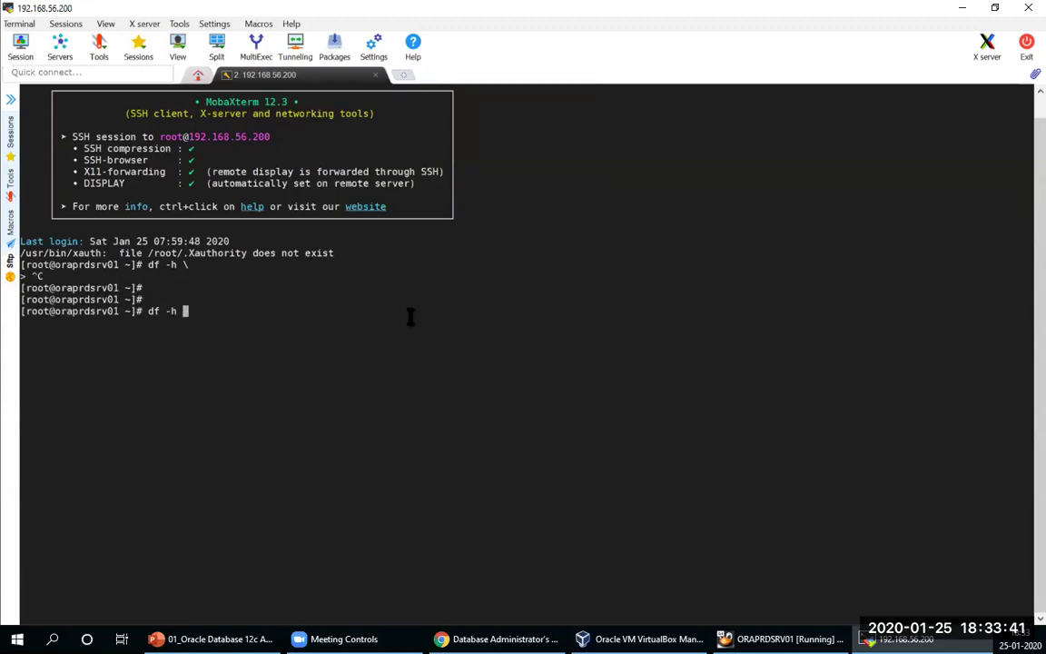
key(Return)
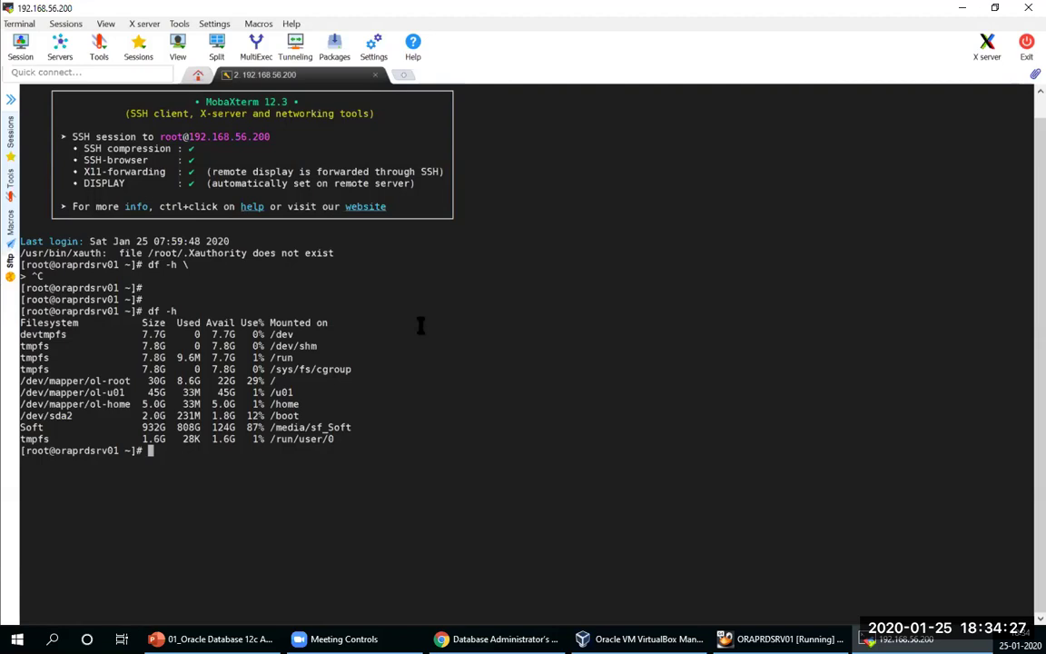
Step: List every disk on the server with fdisk -l and scroll through the output
text(fdisk)
text(-l)
key(Return)
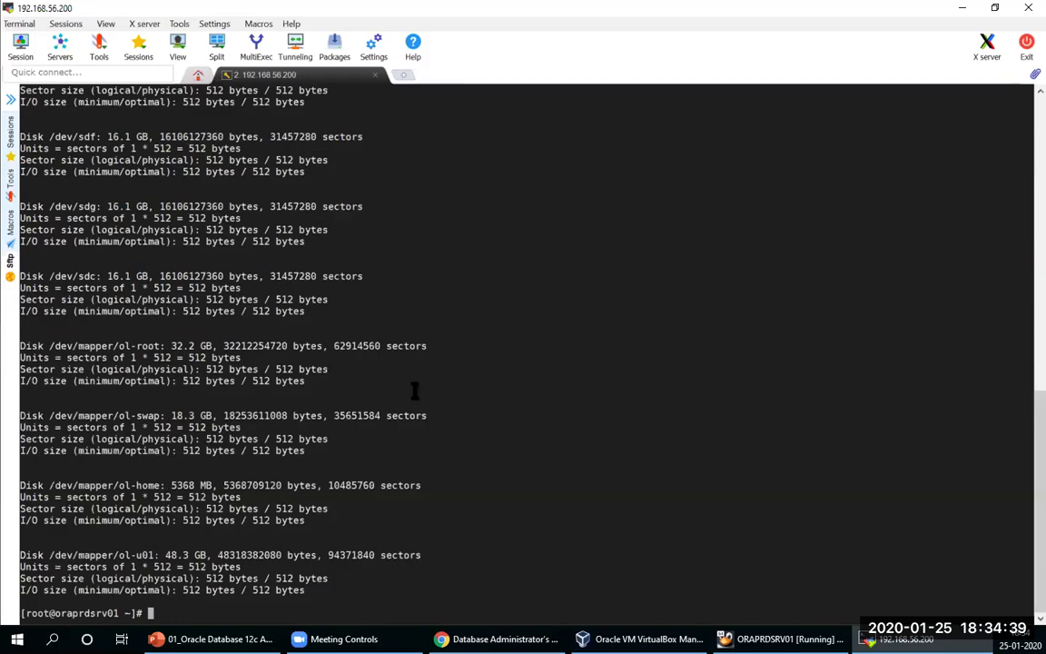
scroll(414, 390, up, 14)
scroll(411, 402, down, 4)
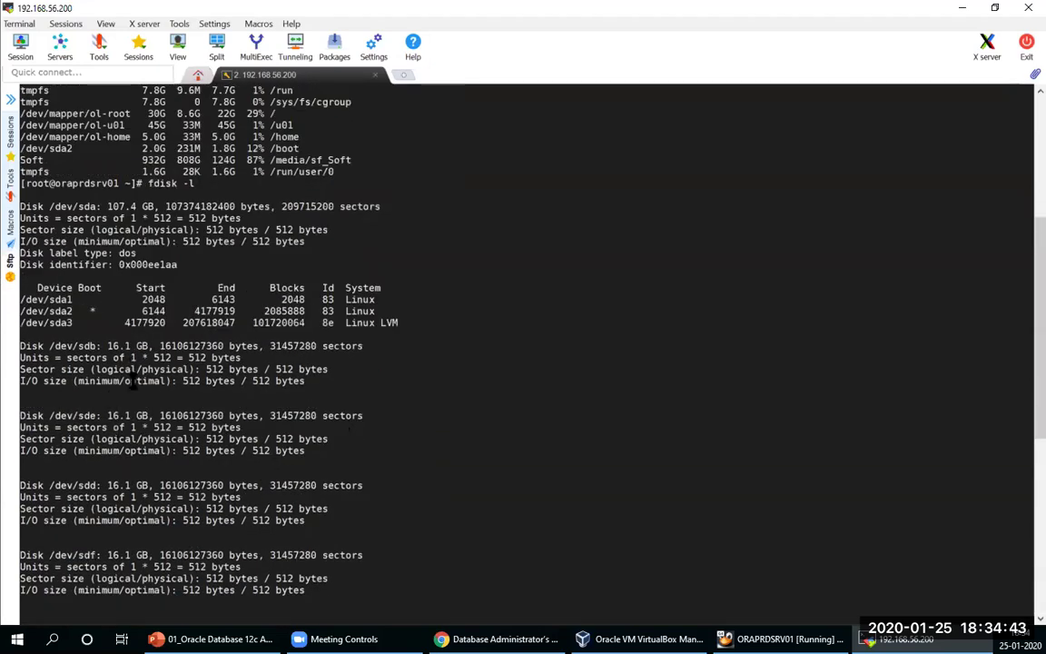
scroll(128, 372, down, 10)
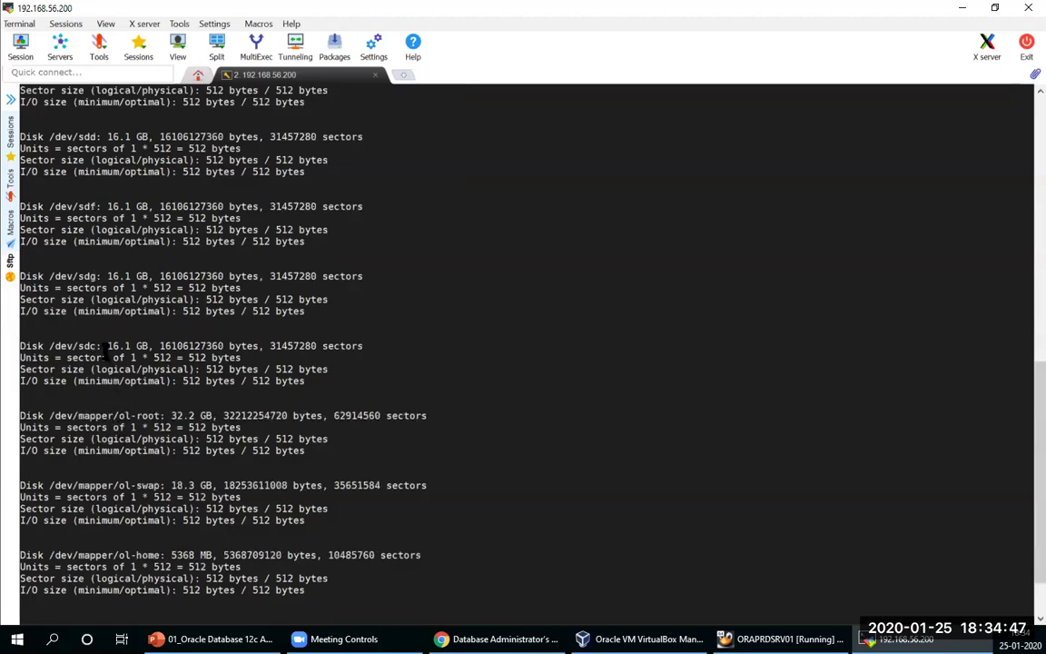
Step: Highlight the 16.1 GB size and the /dev/sdc and /dev/sdb device names
drag(102, 346, 167, 345)
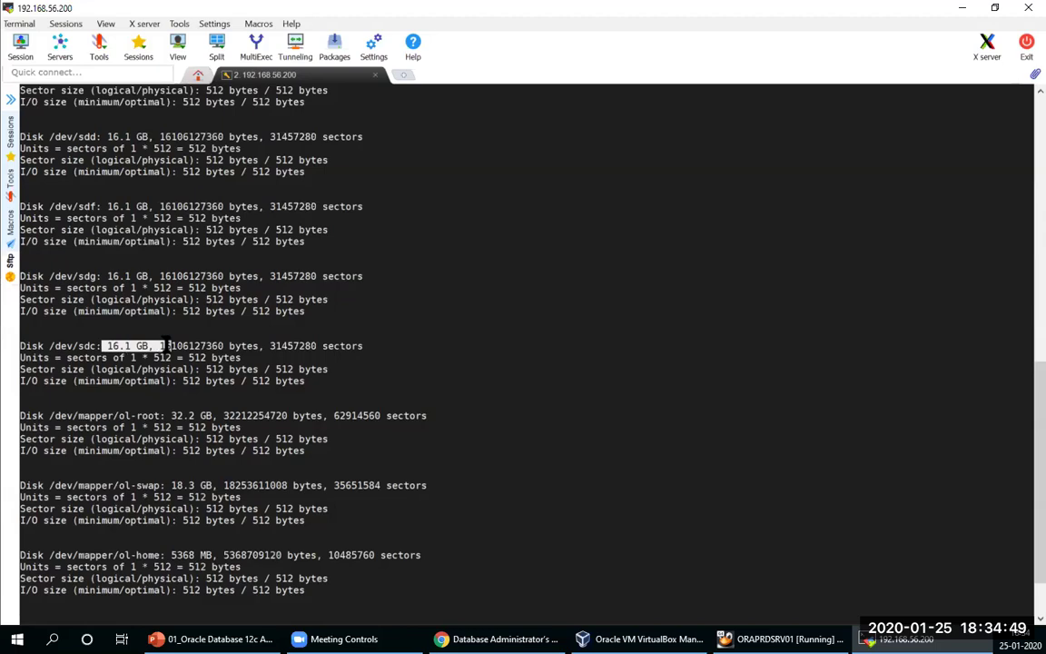
drag(52, 346, 97, 346)
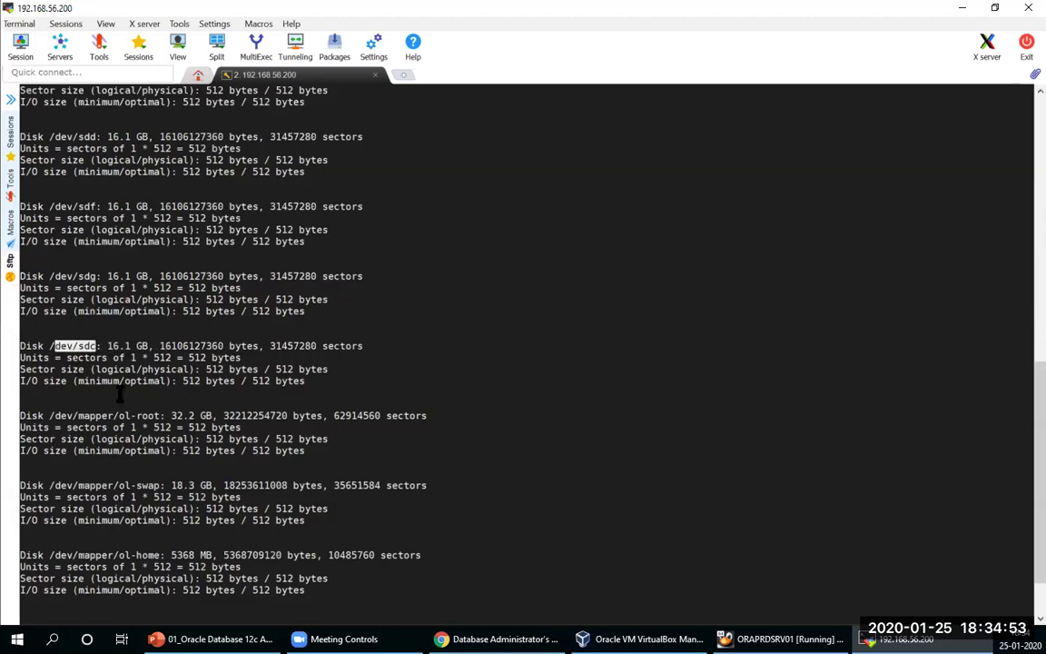
scroll(119, 392, up, 2)
scroll(119, 392, up, 2)
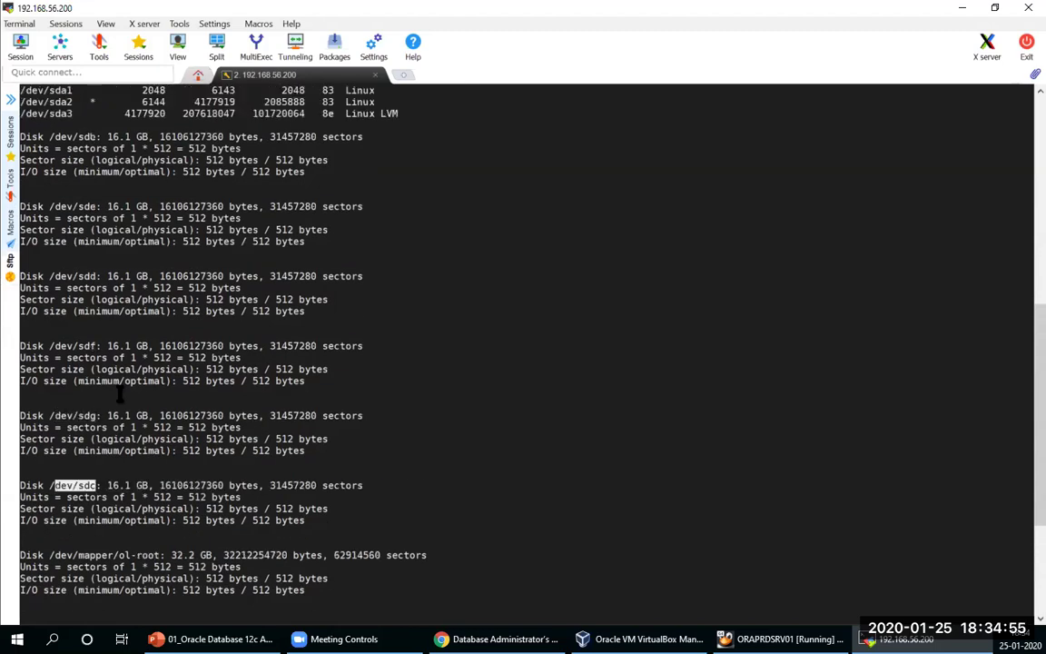
click(56, 138)
drag(56, 138, 95, 138)
scroll(471, 375, down, 6)
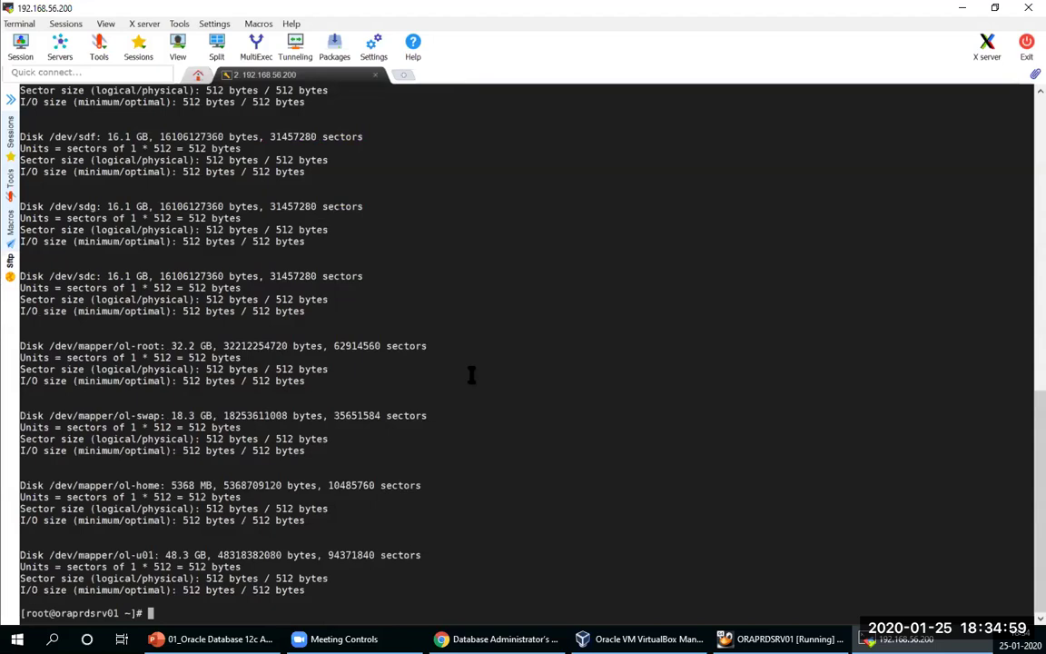
text(fidk)
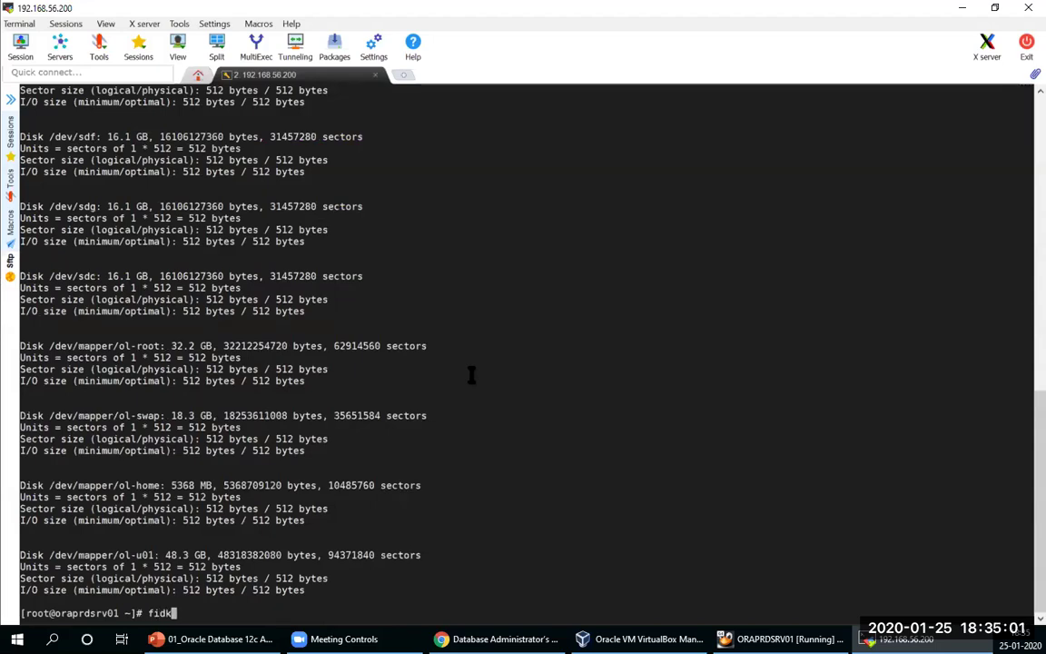
text(s /dev/sdb)
Step: Start fdisk on /dev/sdb after a misspelled first attempt
key(Return)
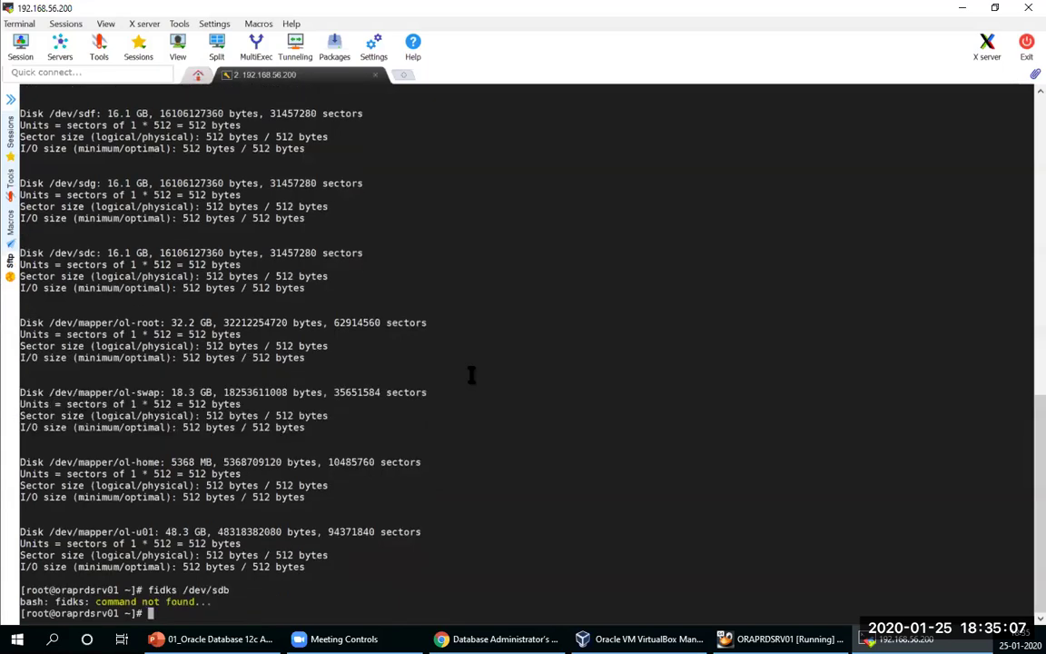
text(fdisk /dev/)
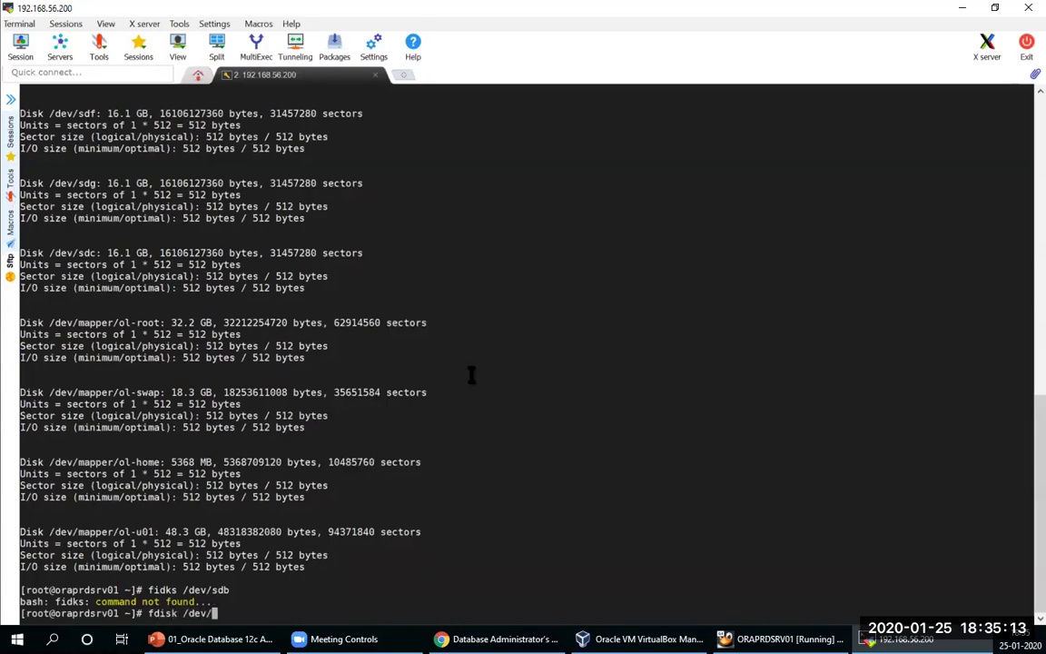
text(sdb)
key(Return)
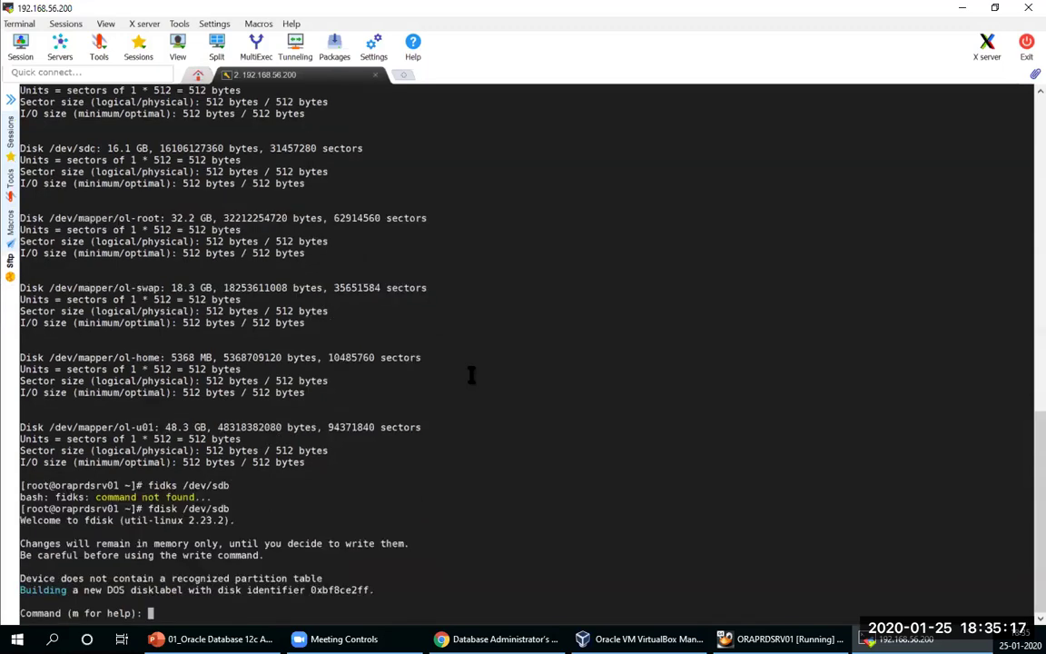
Step: Create primary partition 1 spanning the whole disk and write the partition table
text(n)
key(Return)
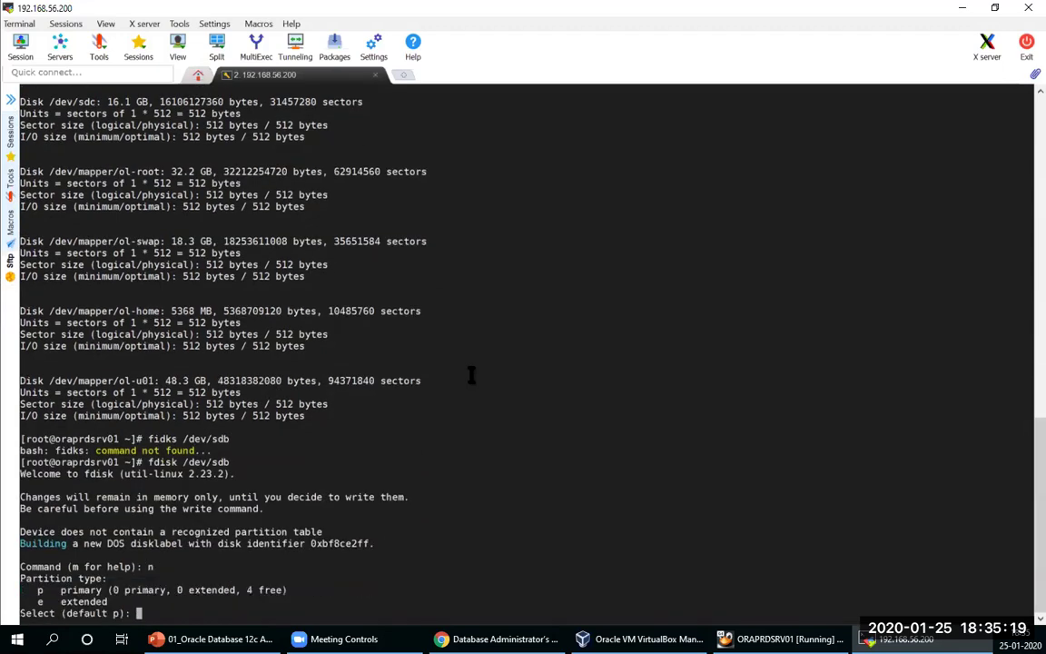
text(p)
key(Return)
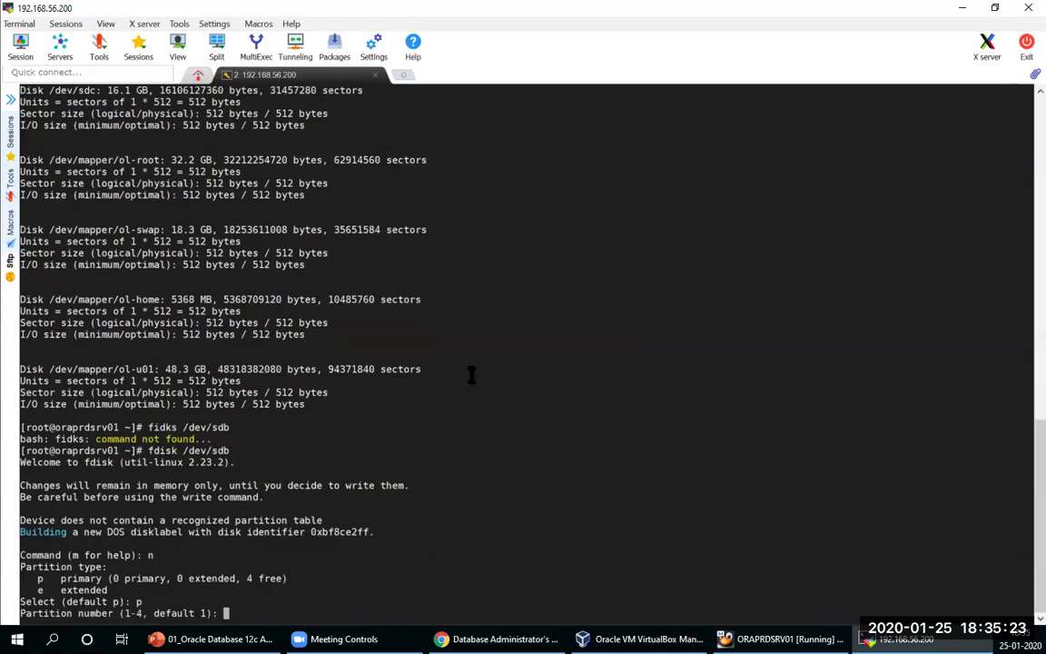
text(1)
key(Return)
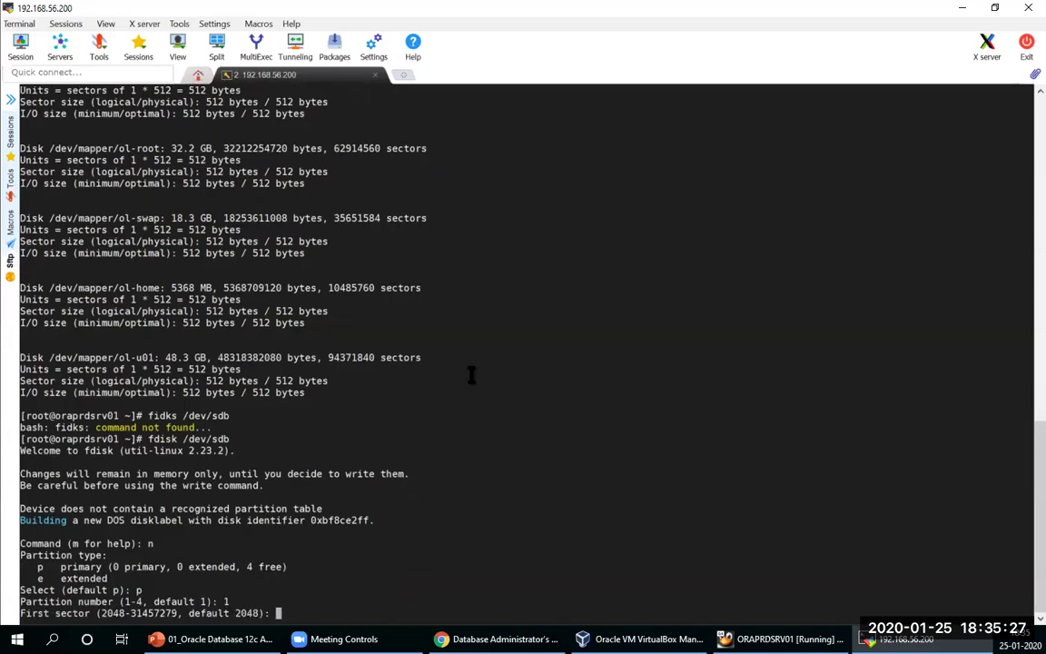
key(Return)
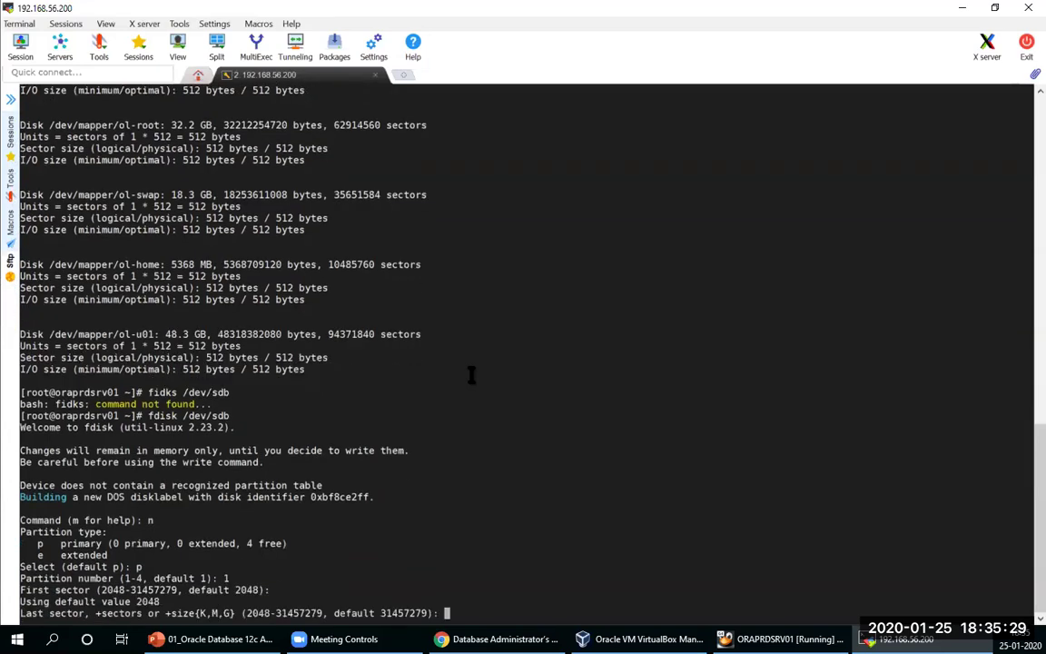
key(Return)
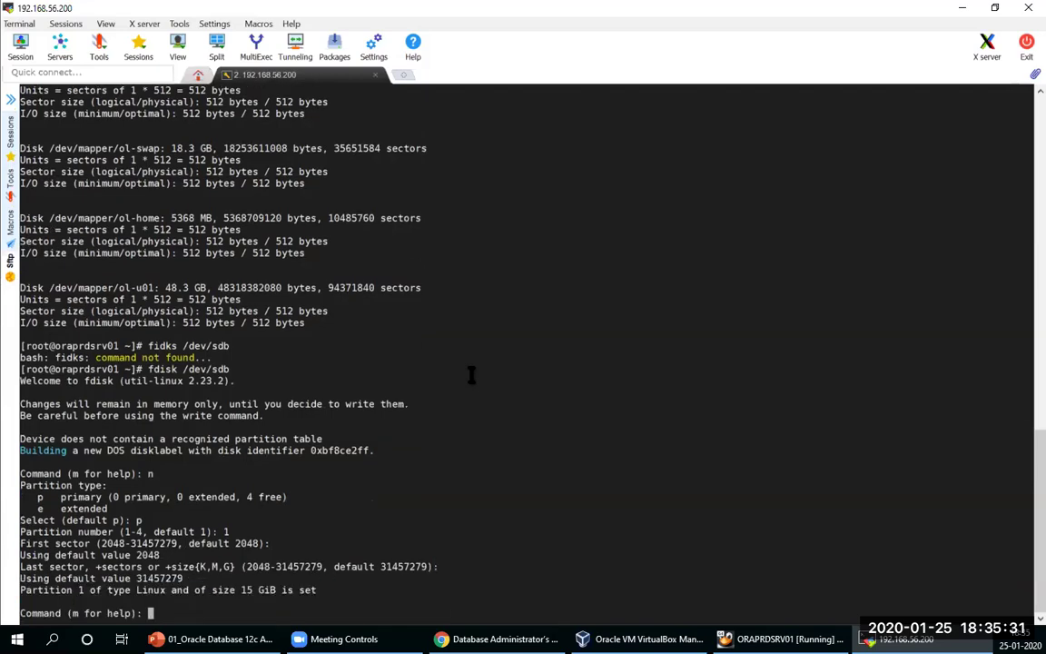
text(w)
key(Return)
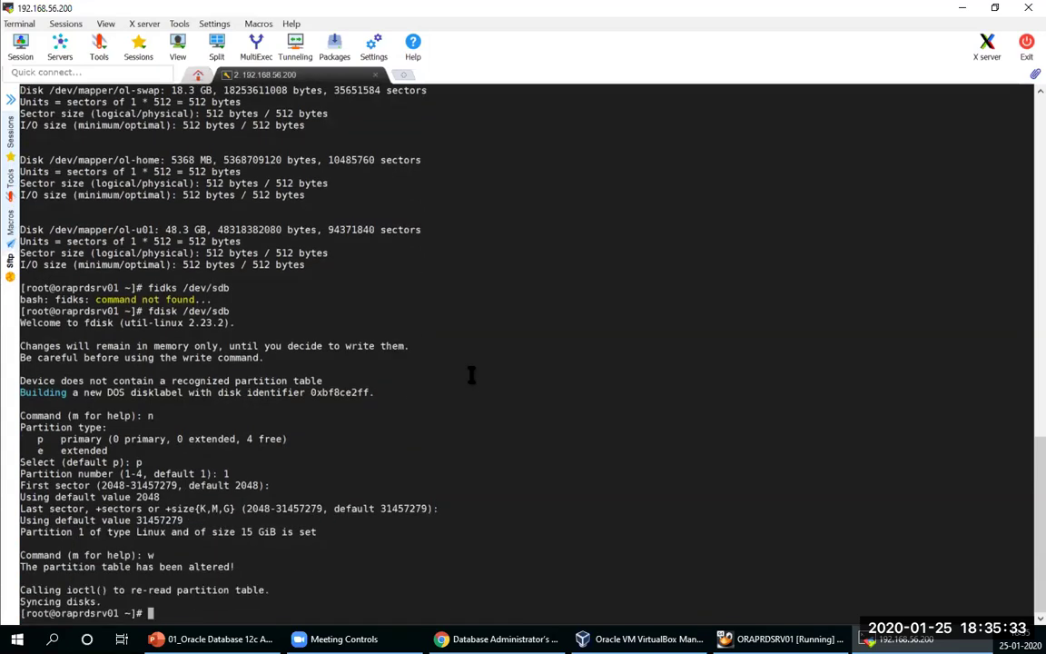
key(Up)
Step: Give /dev/sdc a full-disk 15 GiB primary partition 1 and write its table
key(BackSpace)
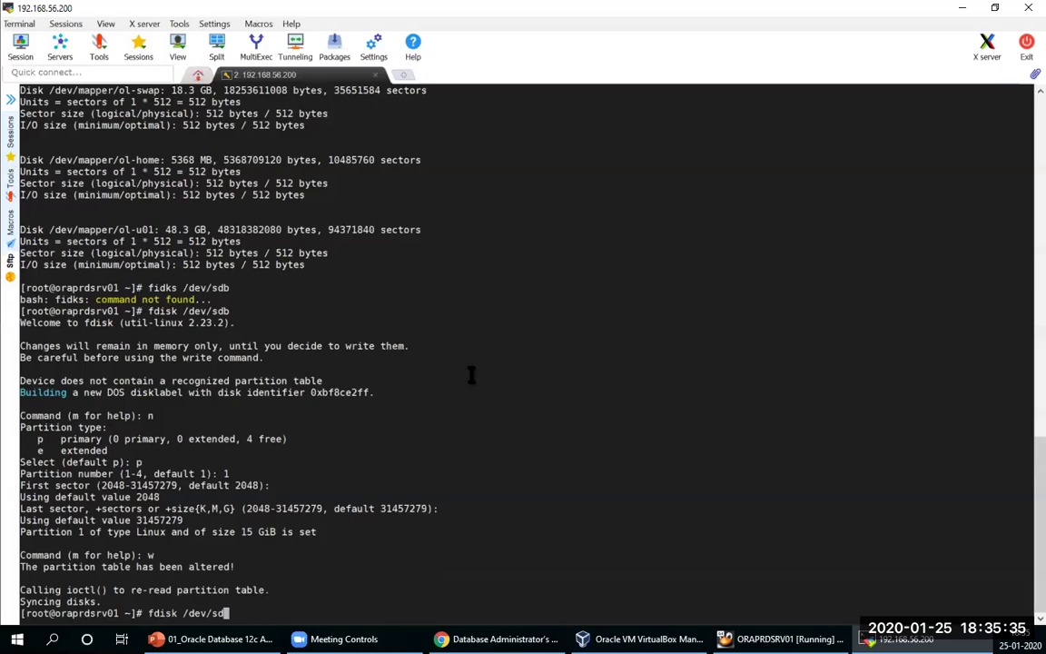
text(c)
key(Return)
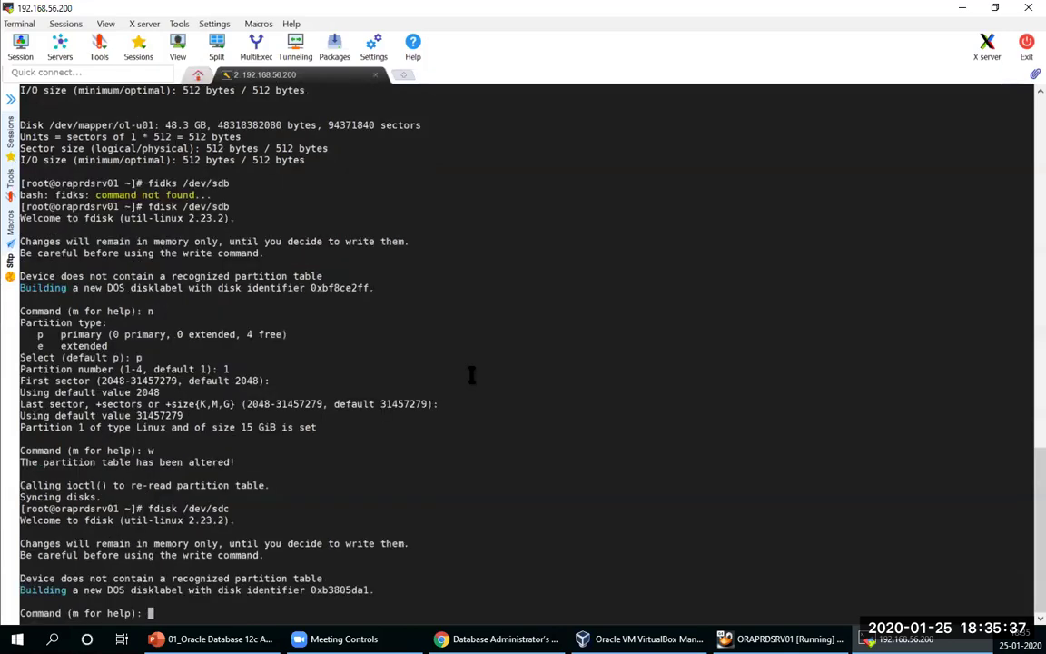
text(n)
key(Return)
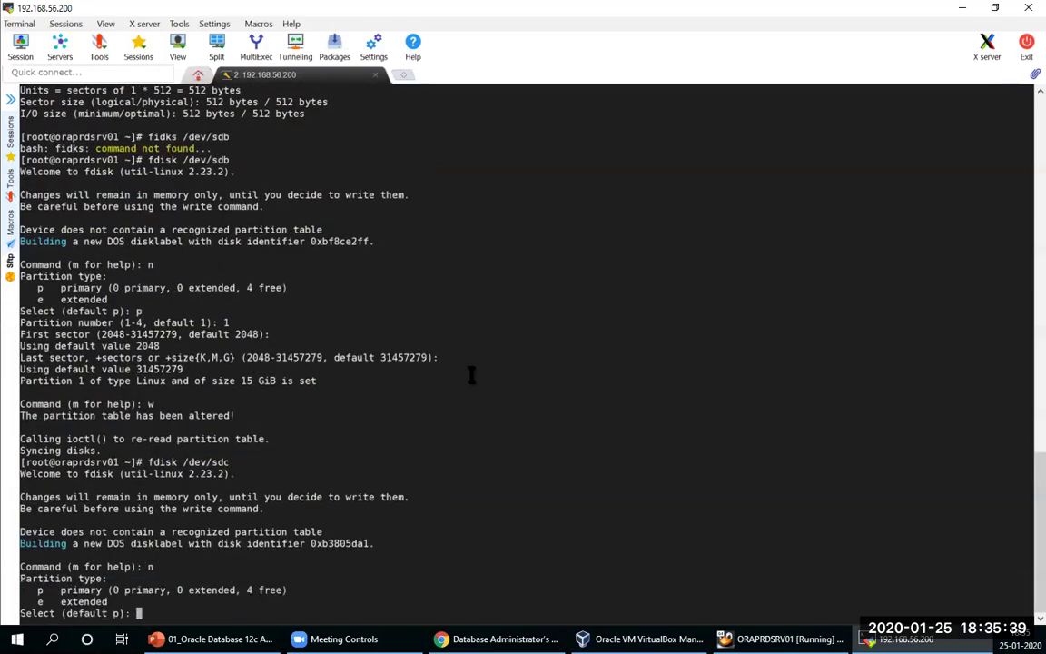
text(p)
key(Return)
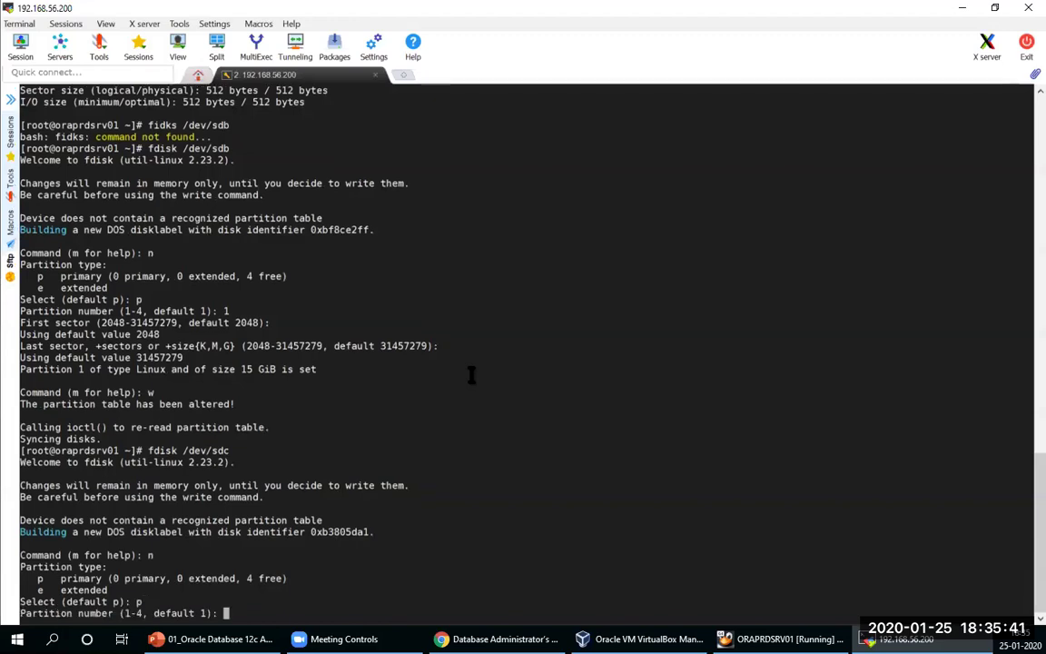
key(Return)
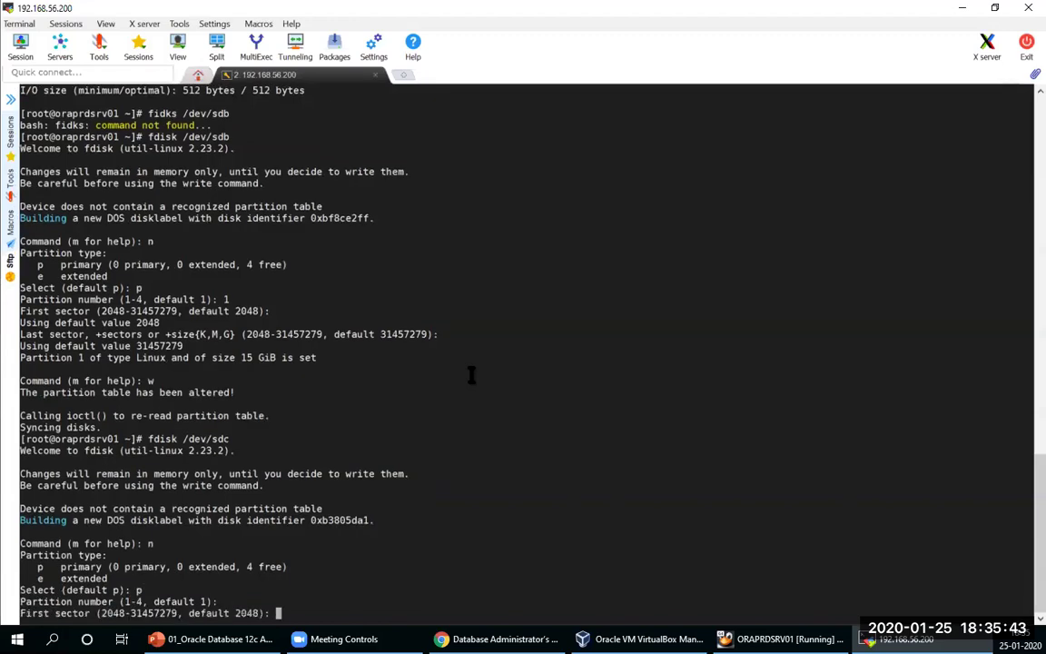
key(Return)
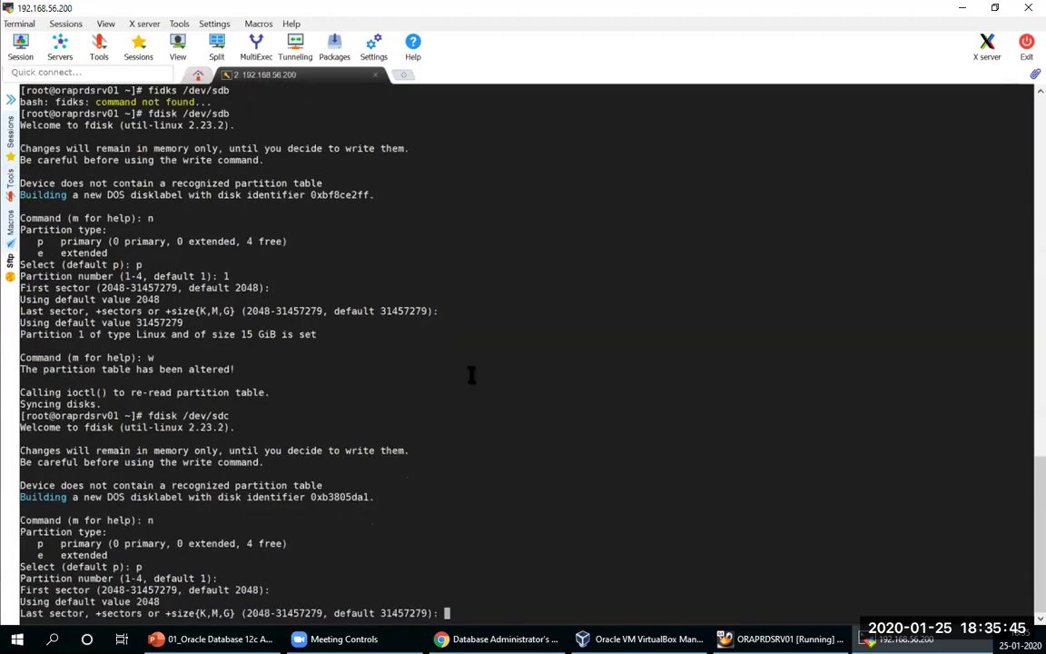
key(Return)
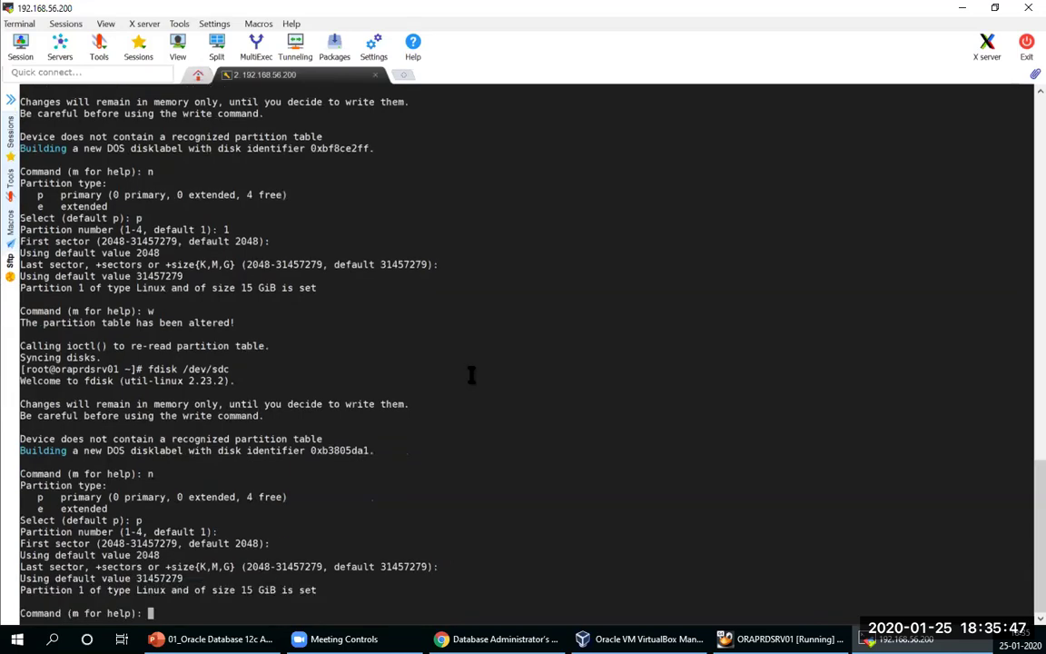
text(w)
key(Return)
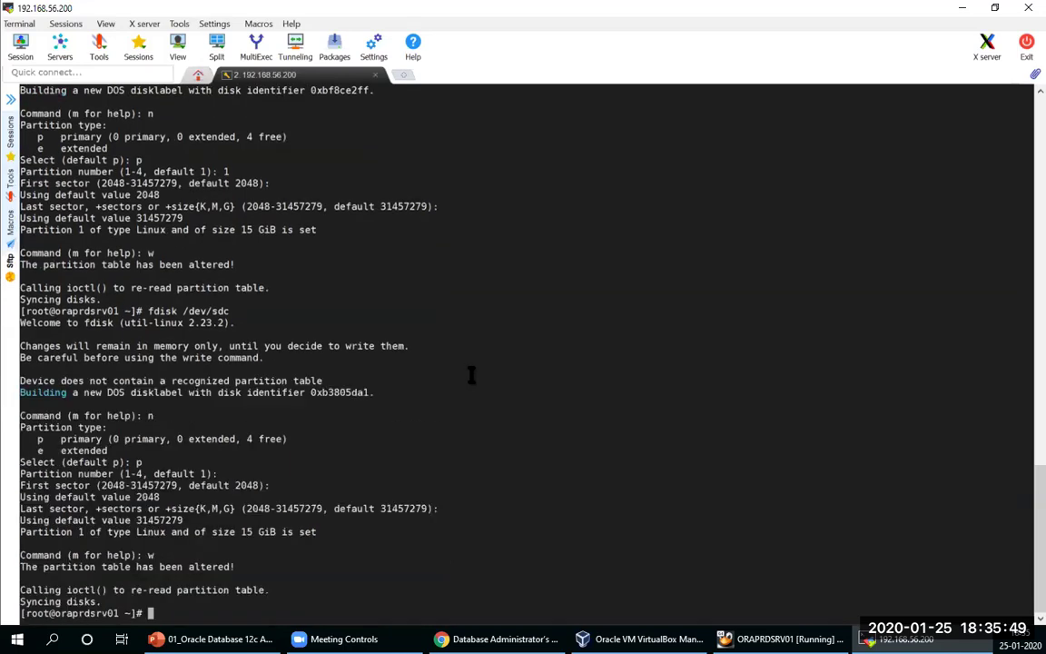
Step: Create and write a 15 GiB primary partition 1 spanning all of /dev/sdd
key(Up)
key(BackSpace)
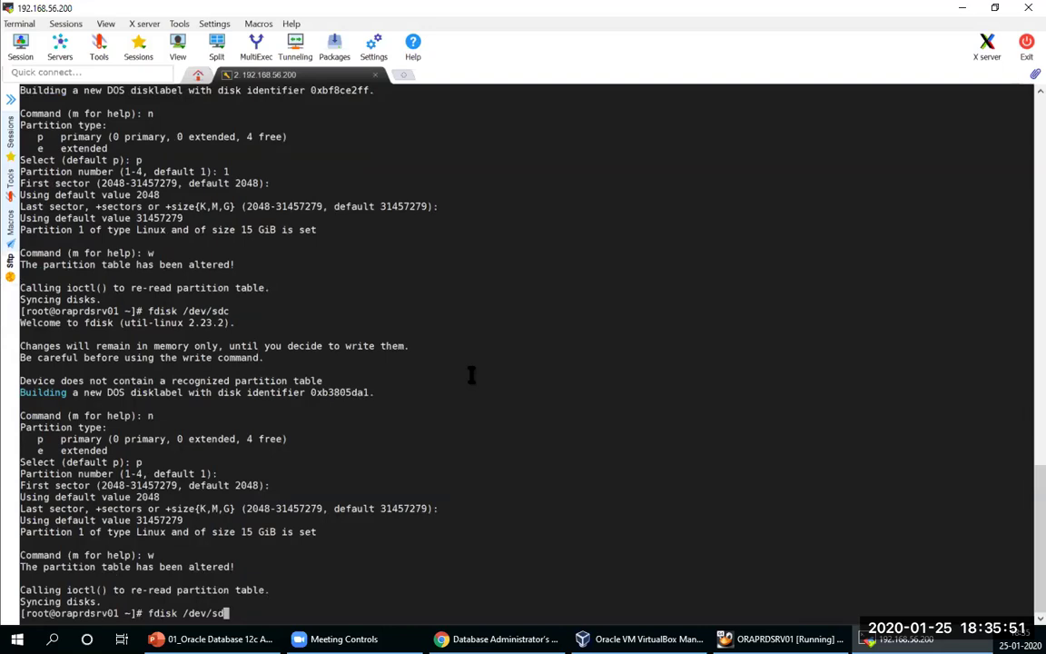
text(d)
key(Return)
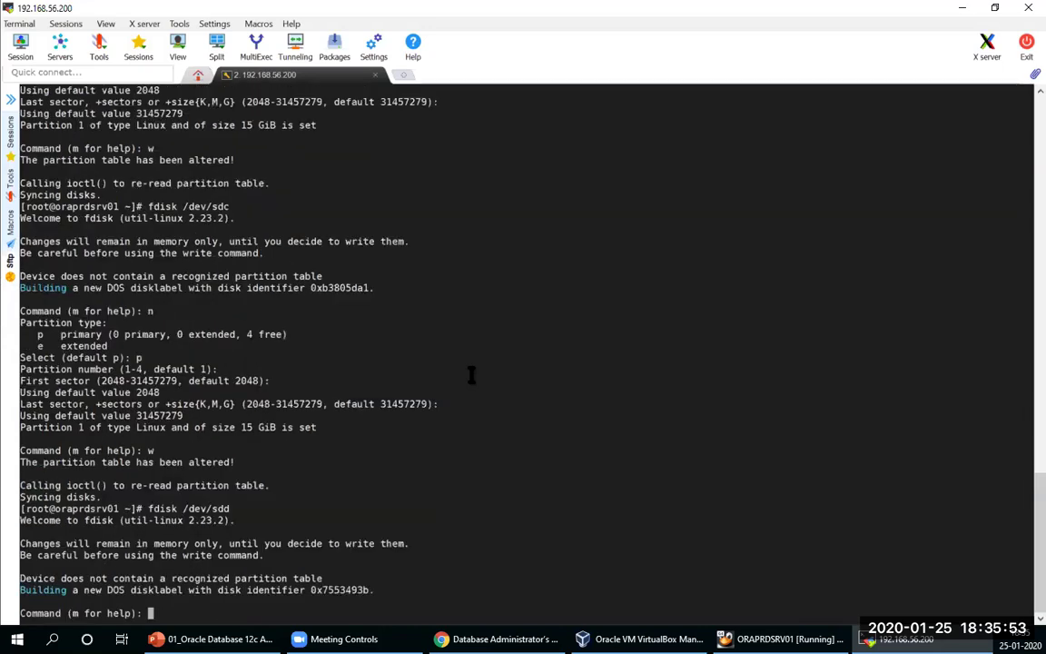
text(n)
key(Return)
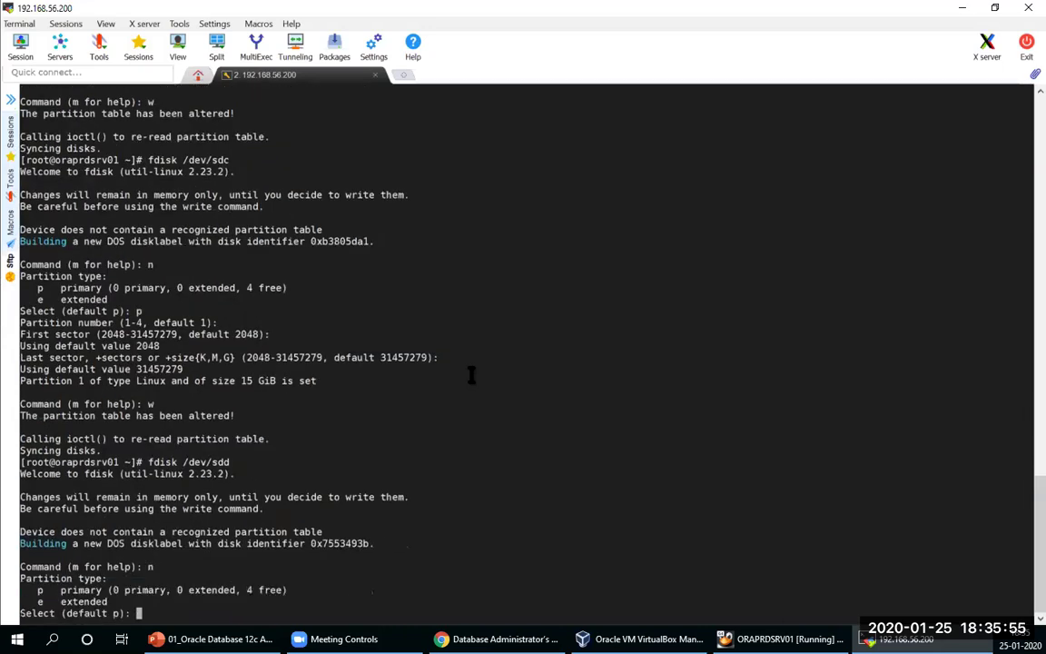
text(p)
key(Return)
text(1)
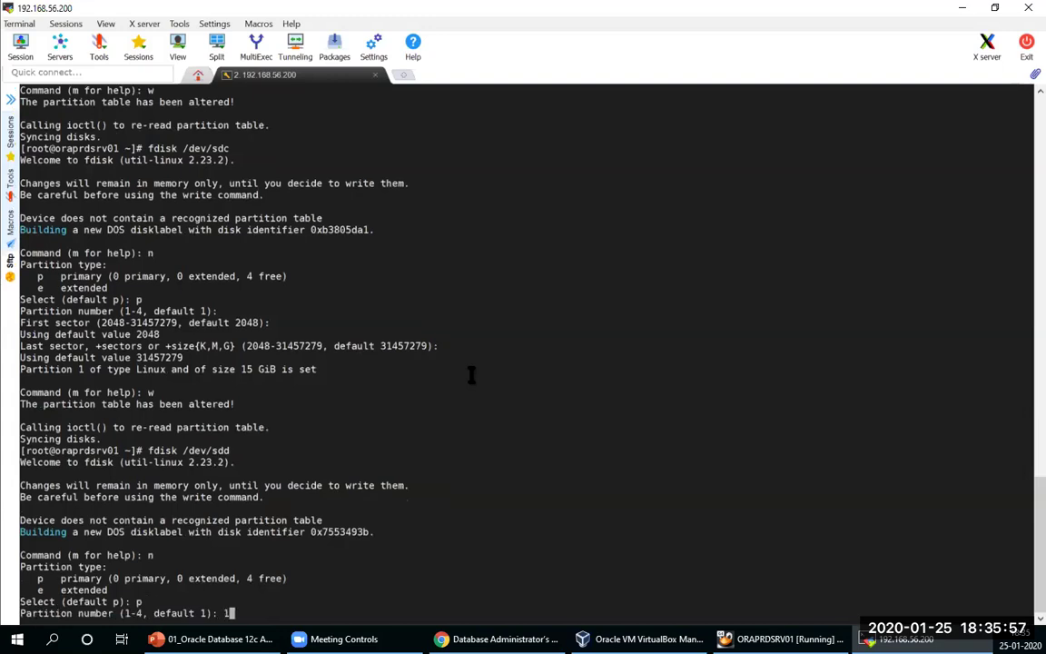
key(Return)
key(Return)
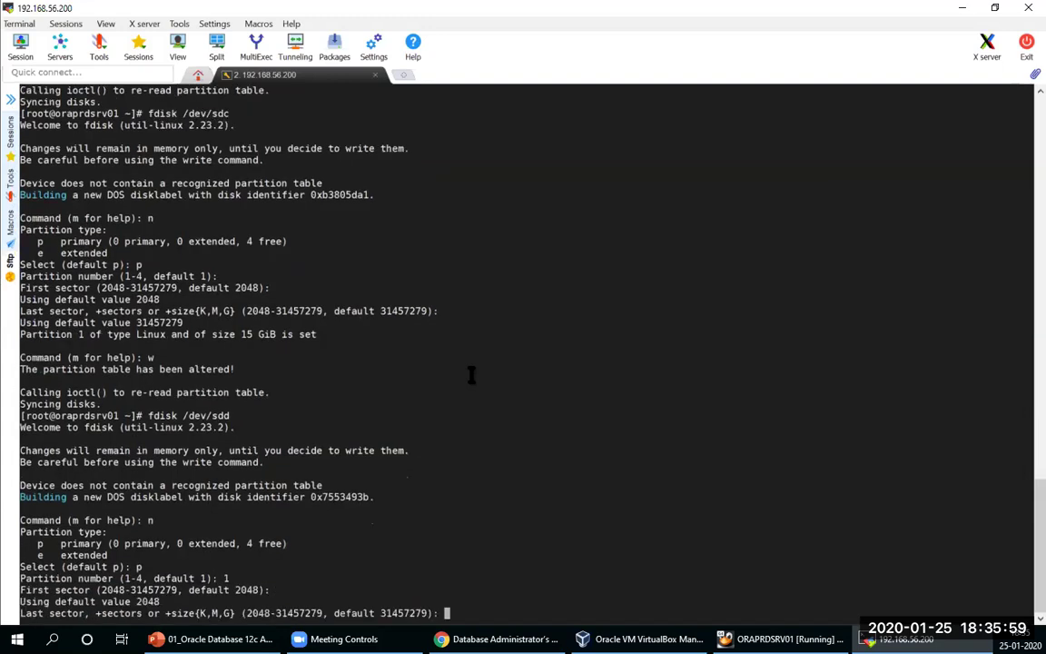
key(Return)
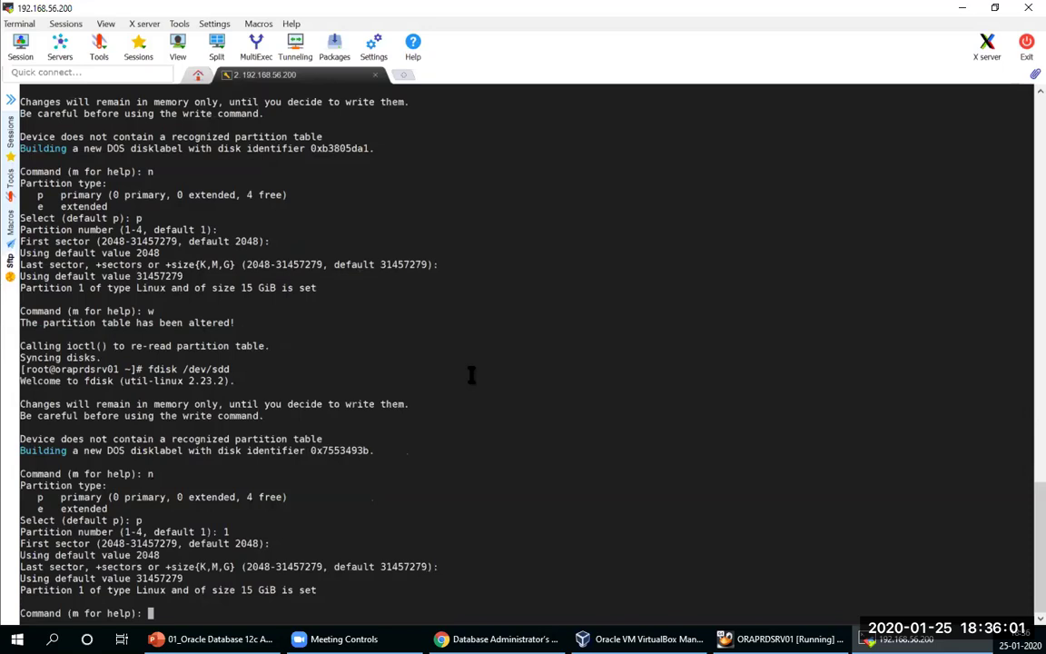
text(w)
key(Return)
key(Up)
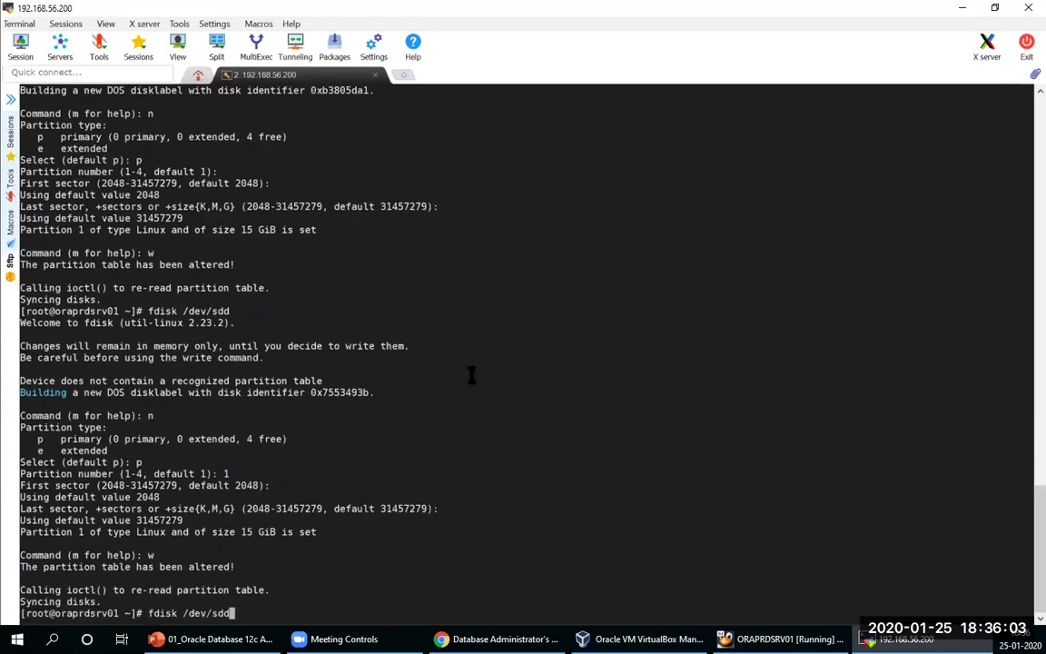
key(BackSpace)
Step: Give /dev/sde a full-disk 15 GiB primary partition 1 and write it
text(e)
key(Return)
text(n)
key(Return)
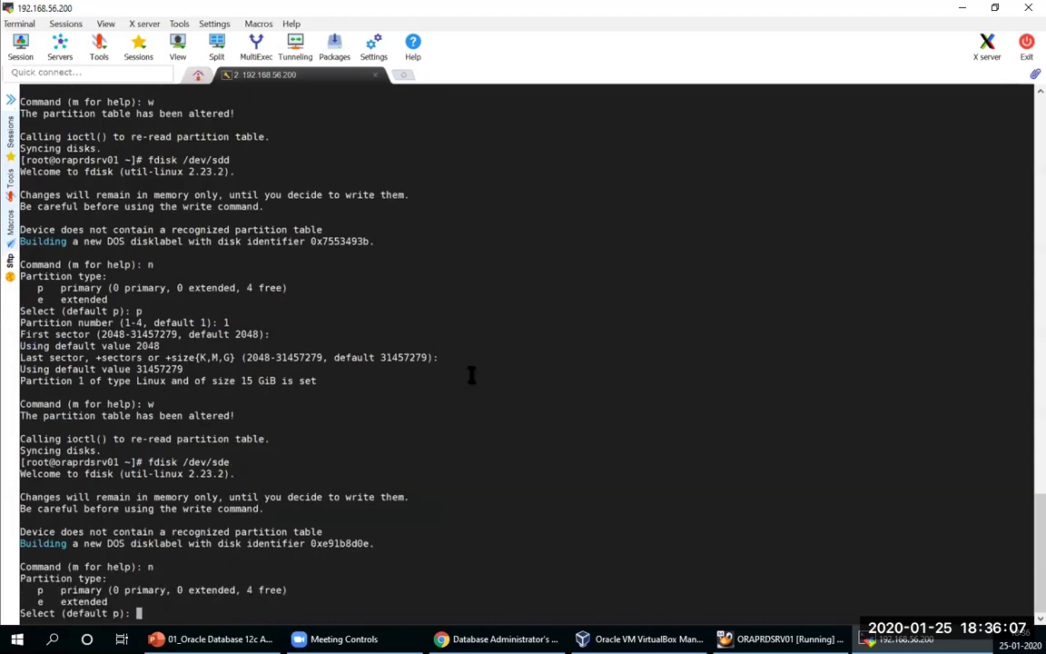
text(p)
key(Return)
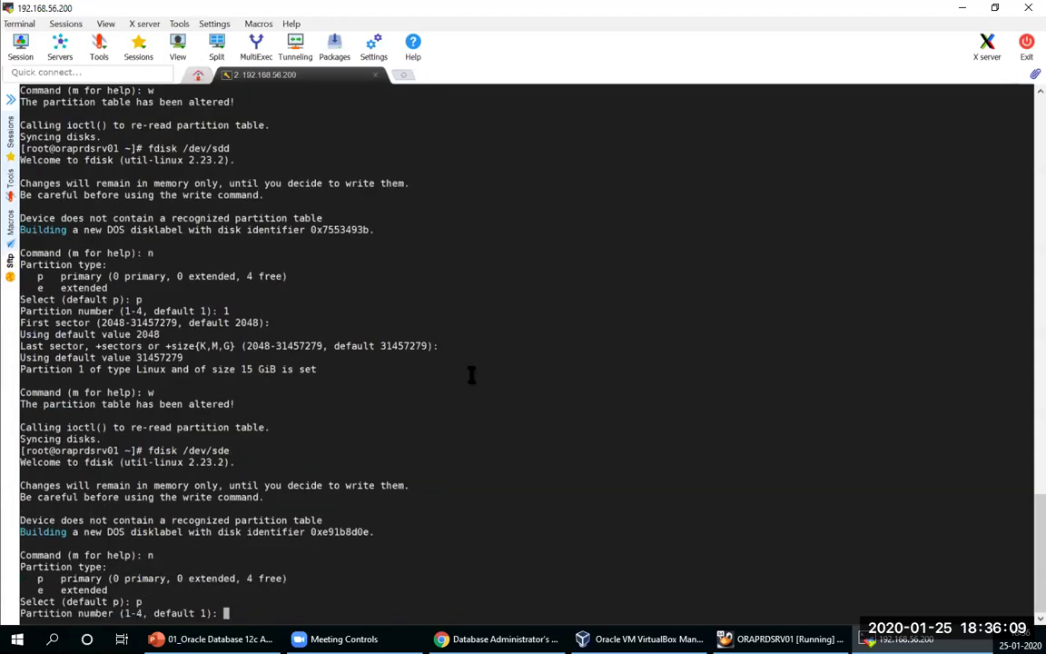
text(1)
key(Return)
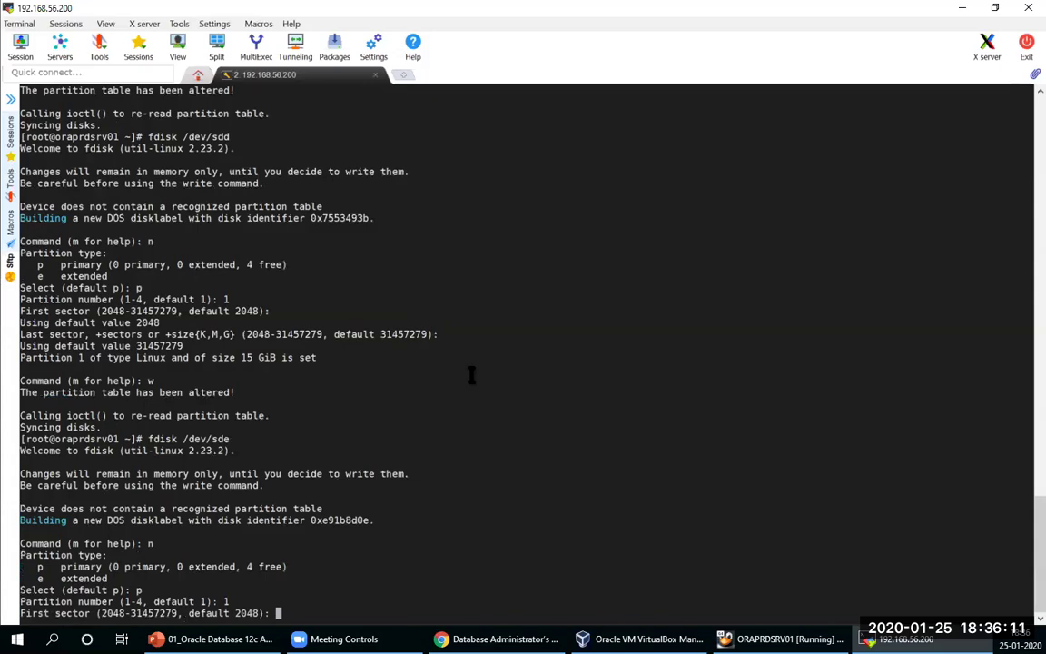
key(Return)
key(Return)
text(w)
key(Return)
Step: Create and write a whole-disk primary partition 1 on /dev/sdf
key(Up)
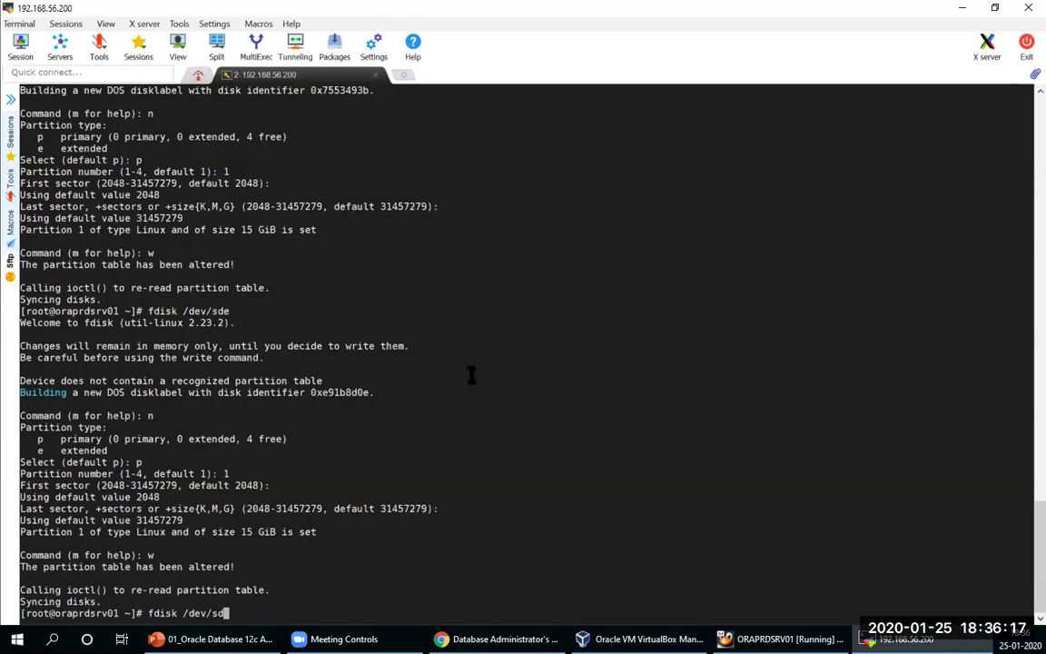
key(BackSpace)
text(f)
key(Return)
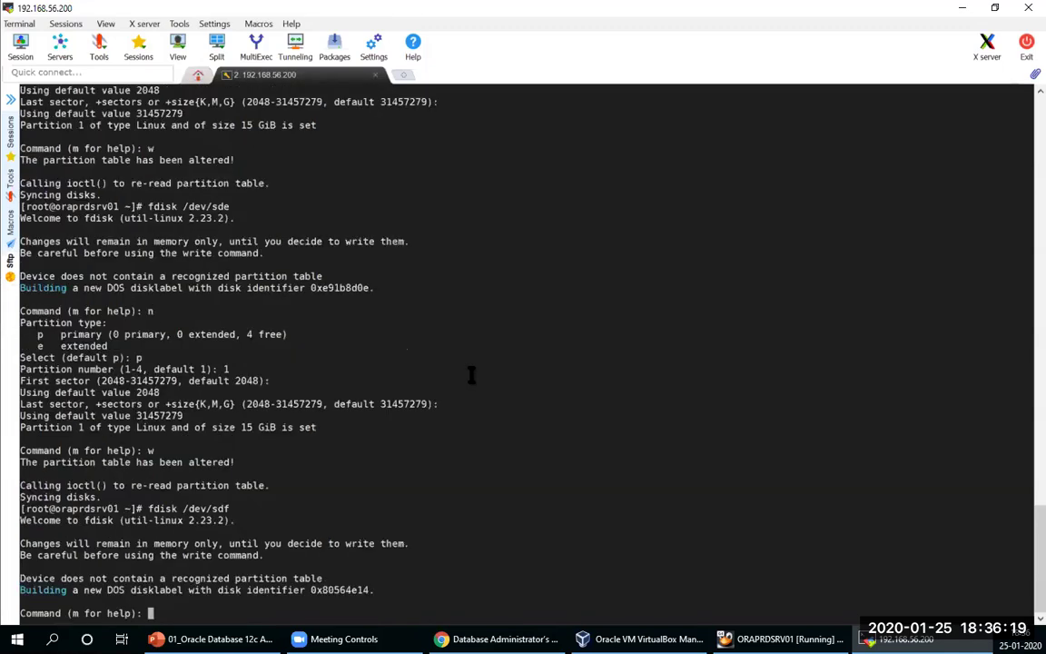
text(n)
key(Return)
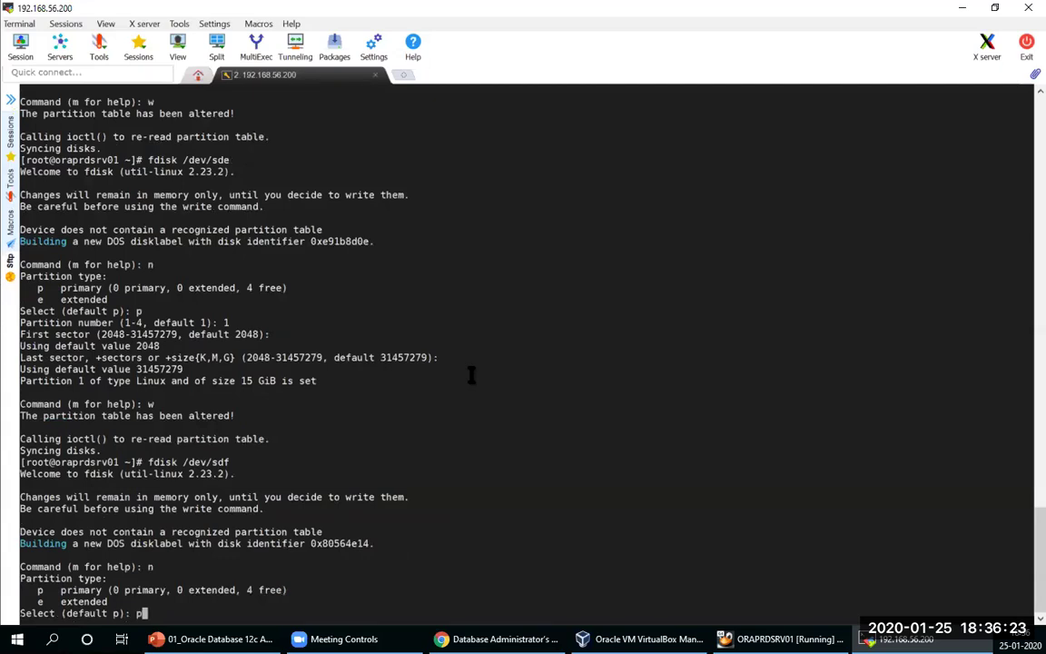
text(p)
key(Return)
text(1)
key(Return)
key(Return)
key(Return)
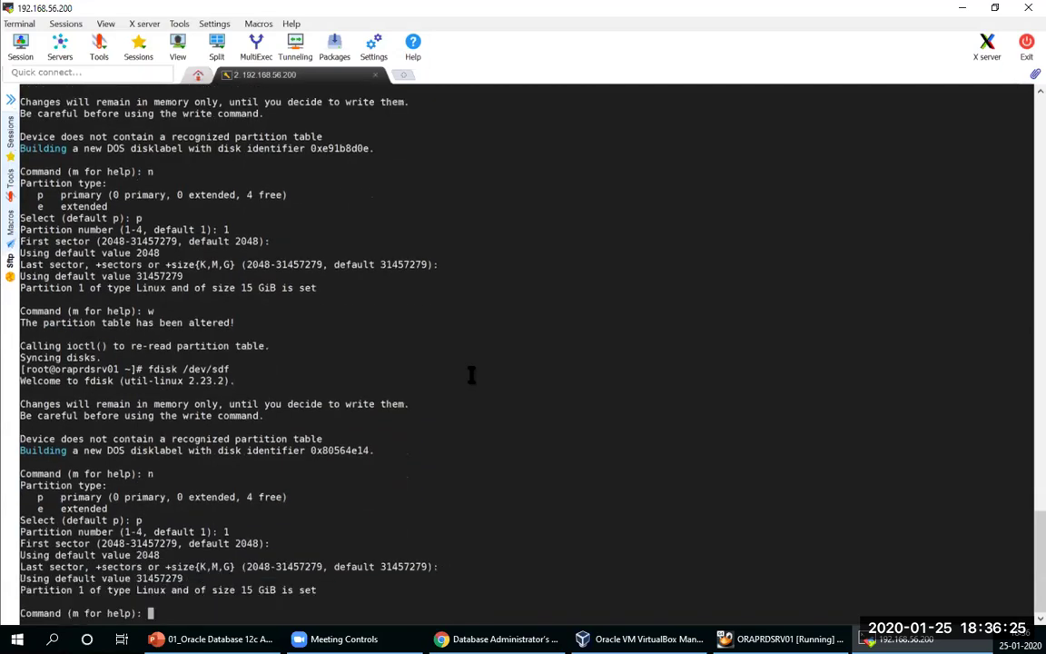
text(w)
key(Return)
Step: Partition /dev/sdg with a single 15 GiB primary partition 1 and write the table
key(Up)
key(BackSpace)
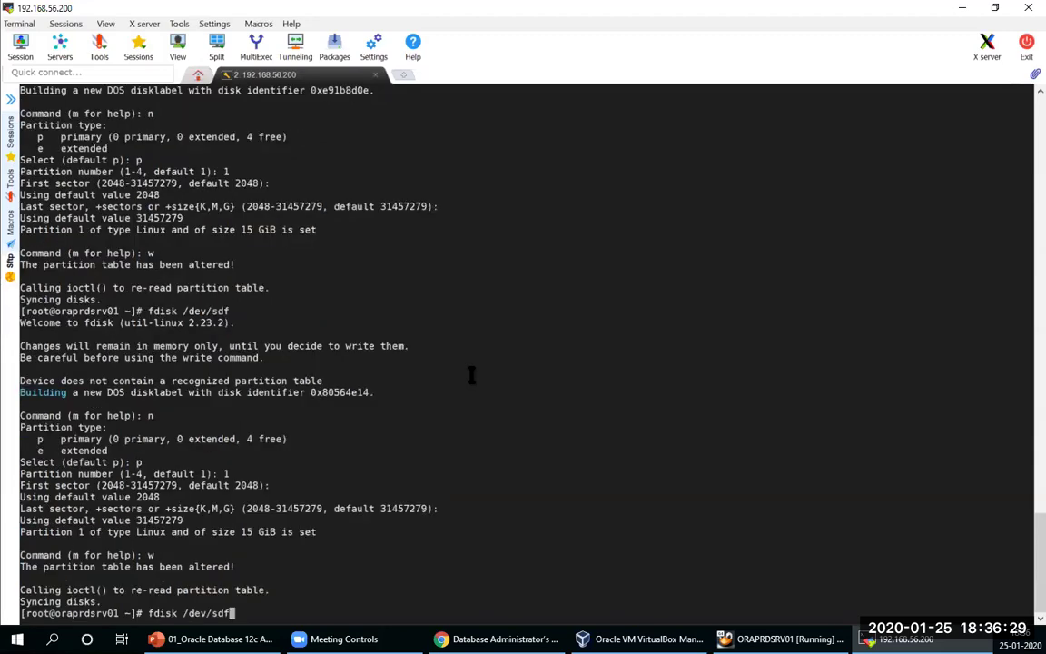
text(g)
key(Return)
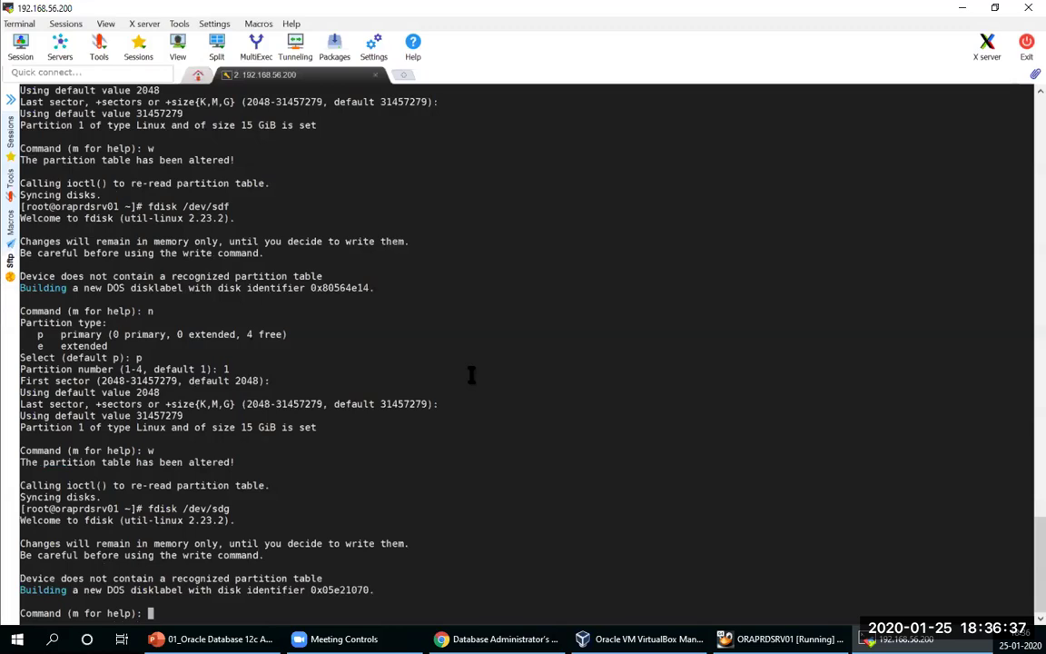
text(n)
key(Return)
text(p)
key(Return)
text(1)
key(Return)
key(Return)
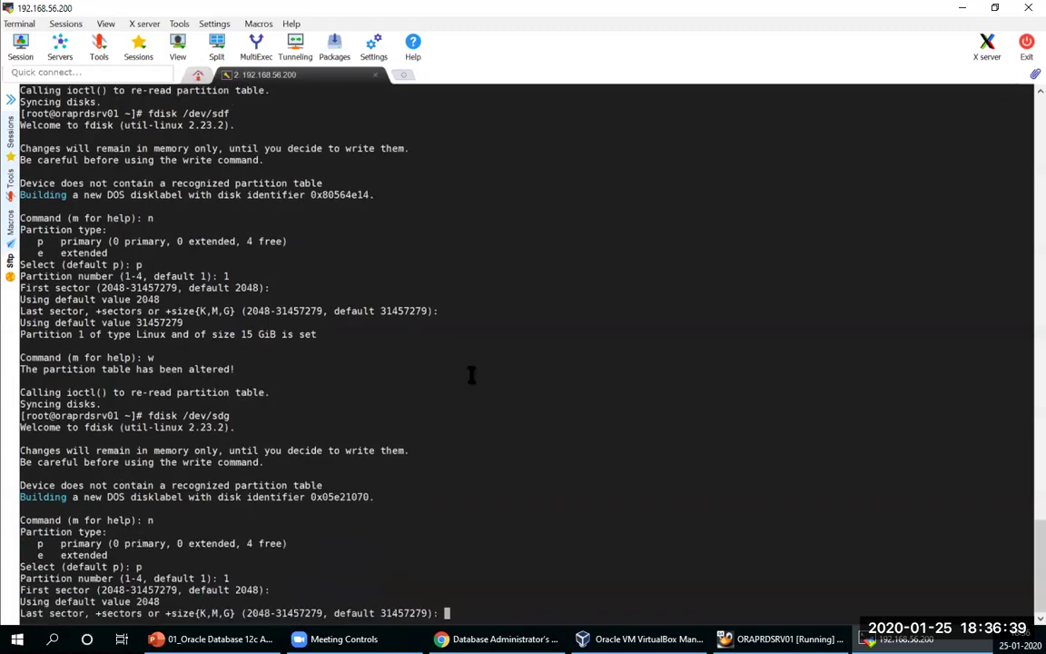
key(Return)
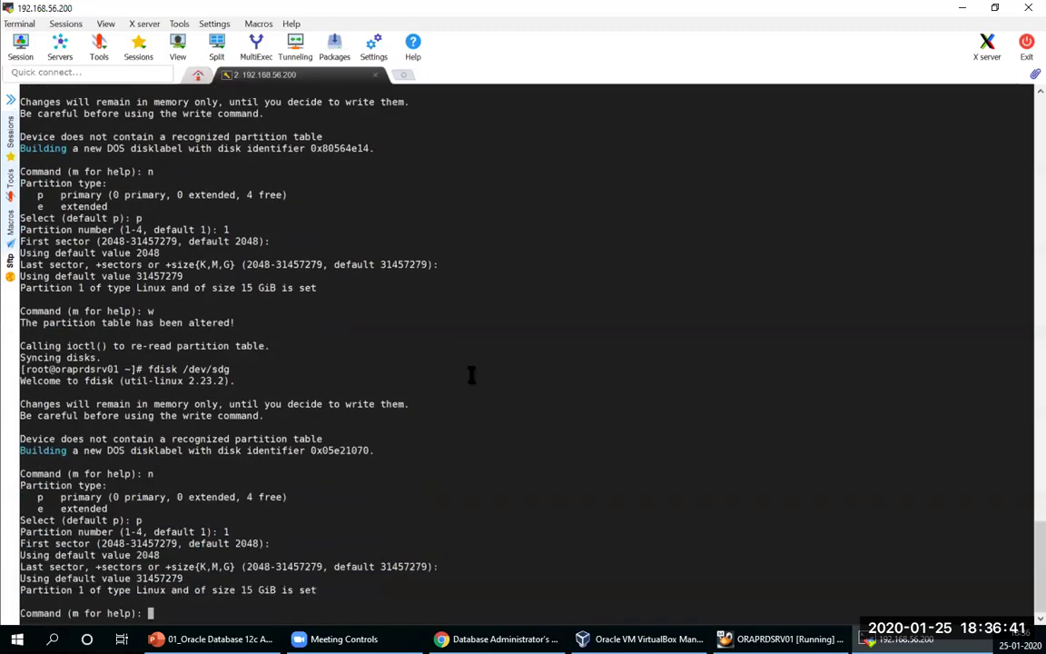
text(w)
key(Return)
Step: Try fdisk on /dev/sdh, confirming that no such disk exists
key(Up)
key(BackSpace)
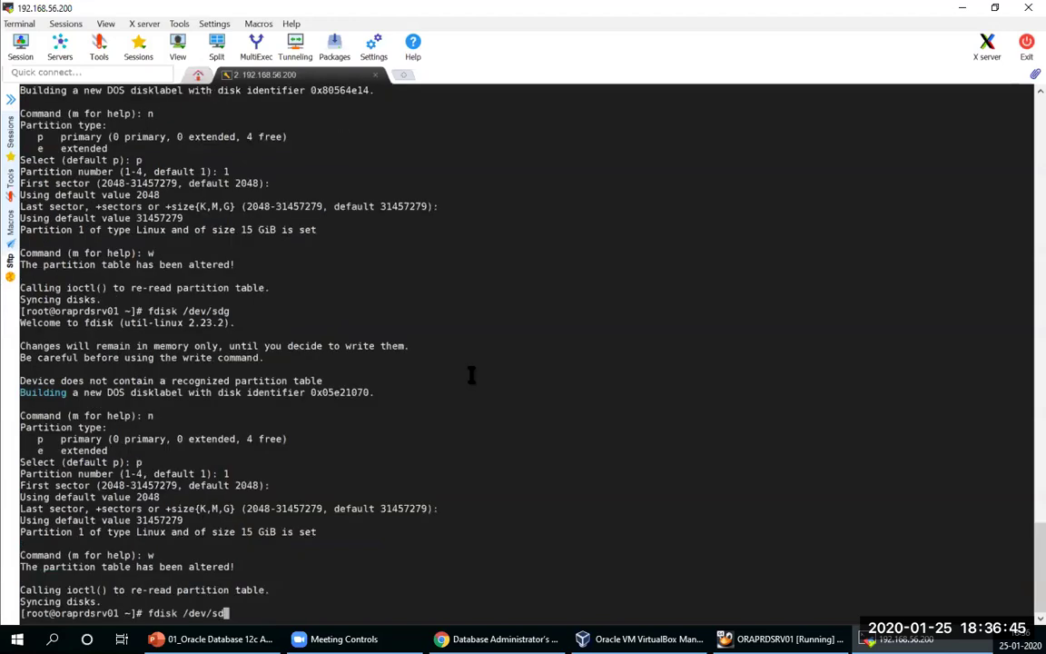
text(h)
key(Return)
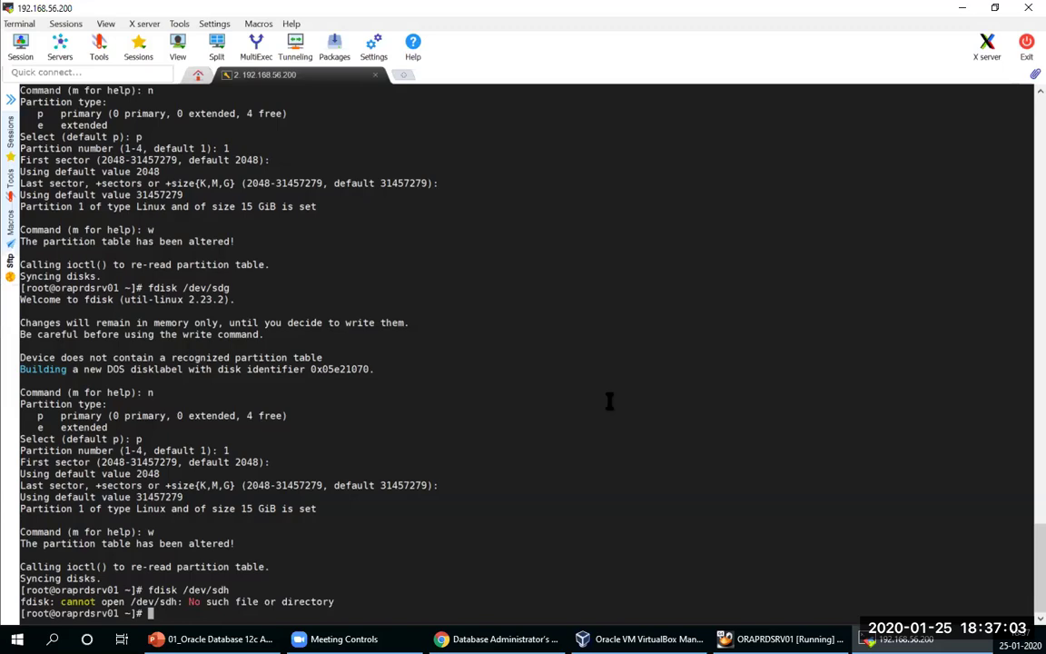
Step: Ping google.com to confirm internet access with 0% loss, then stop it
text(ping google.co)
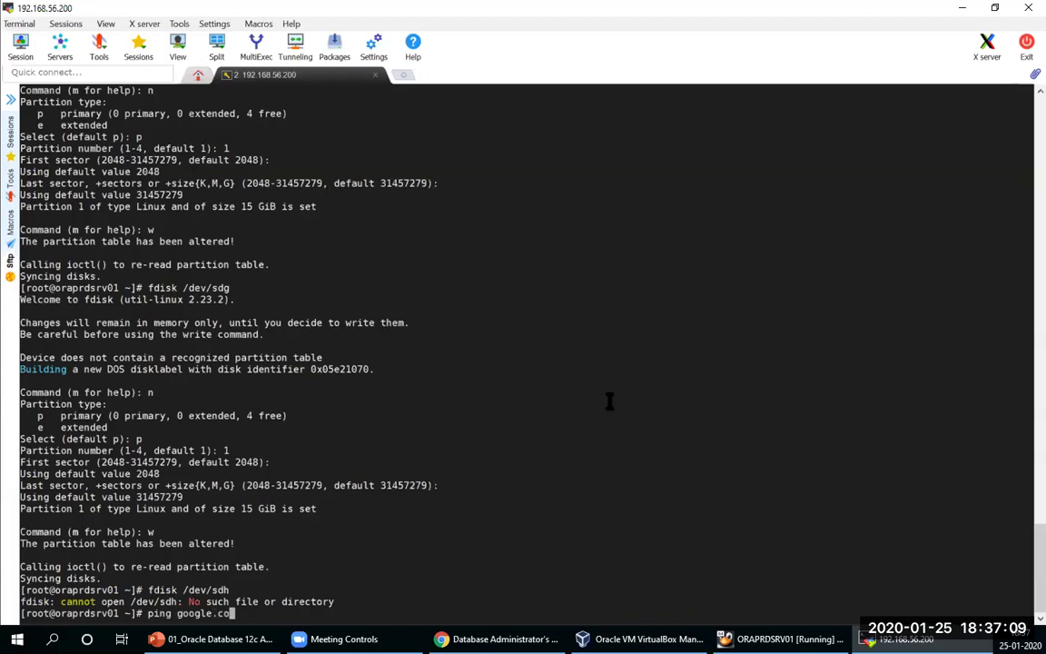
text(m)
key(Return)
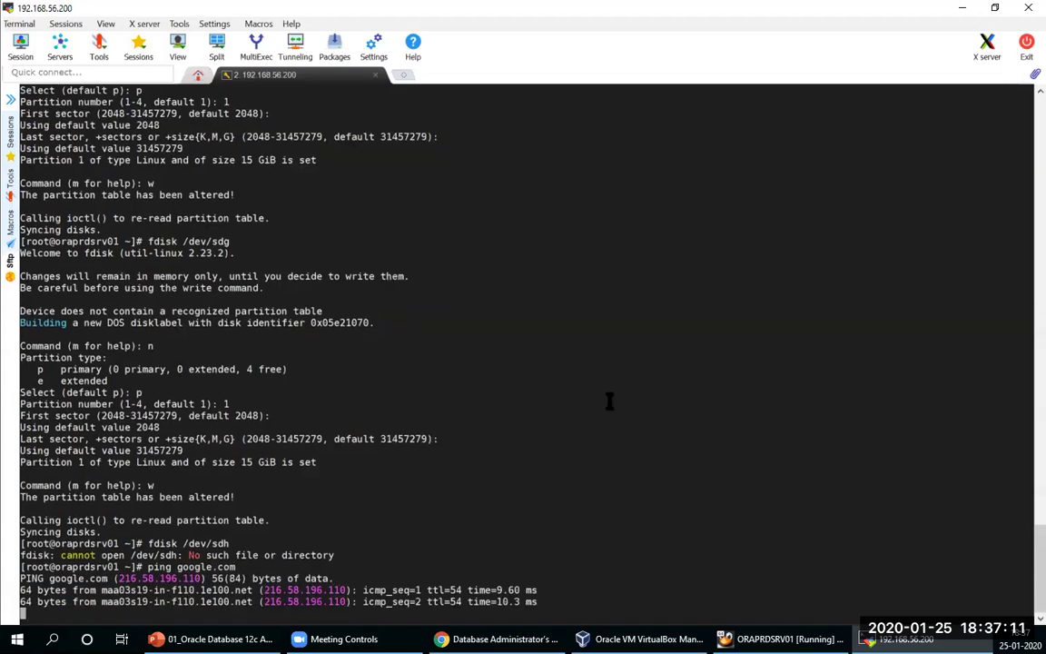
key(ctrl+c)
key(Return)
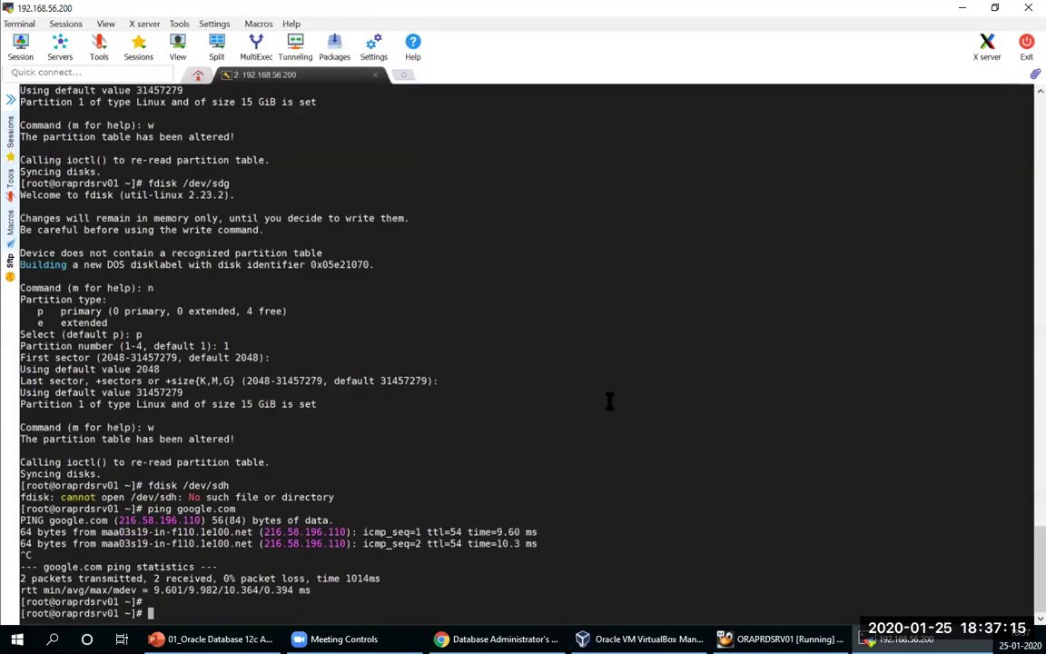
Step: Run yum search oracle and select the oracle-database-preinstall-19c package name
text(yu)
text(m )
text(i)
key(BackSpace)
text(search oracle)
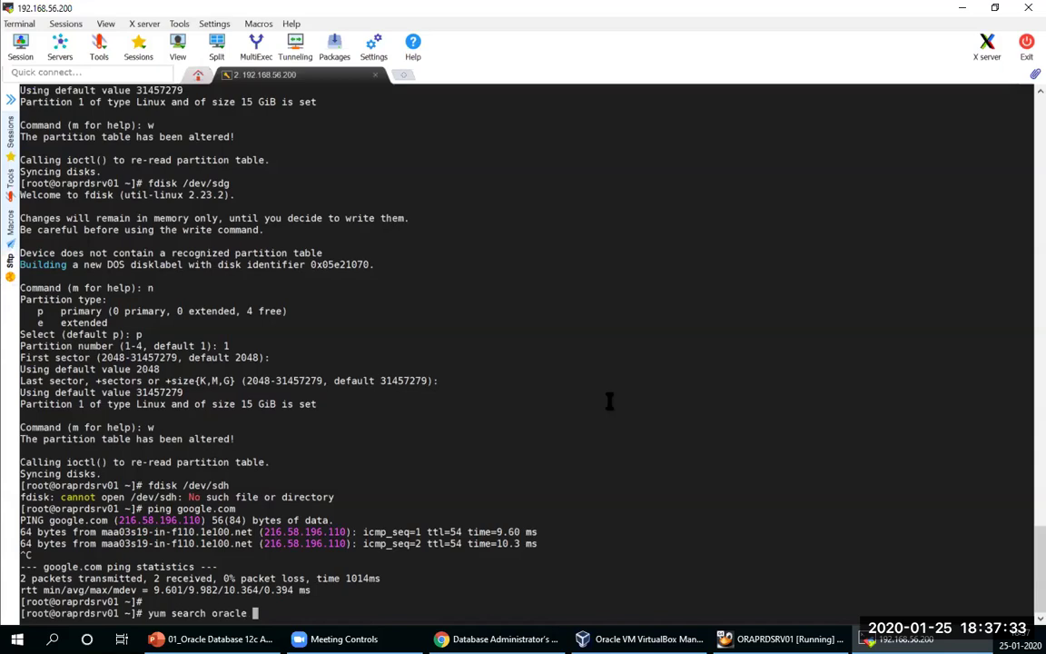
key(Return)
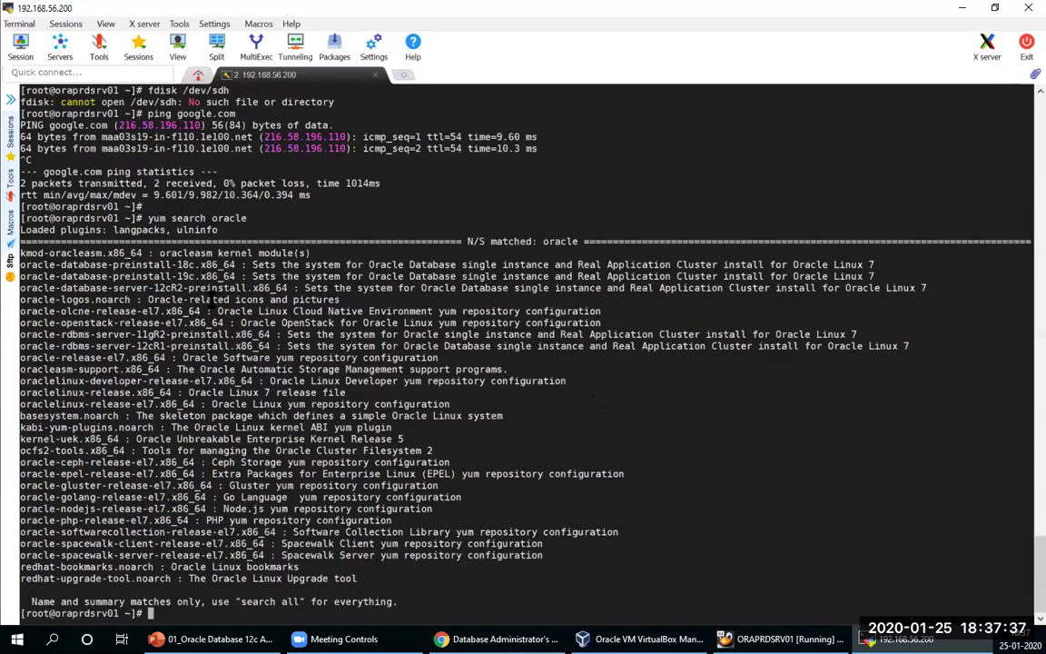
double_click(127, 276)
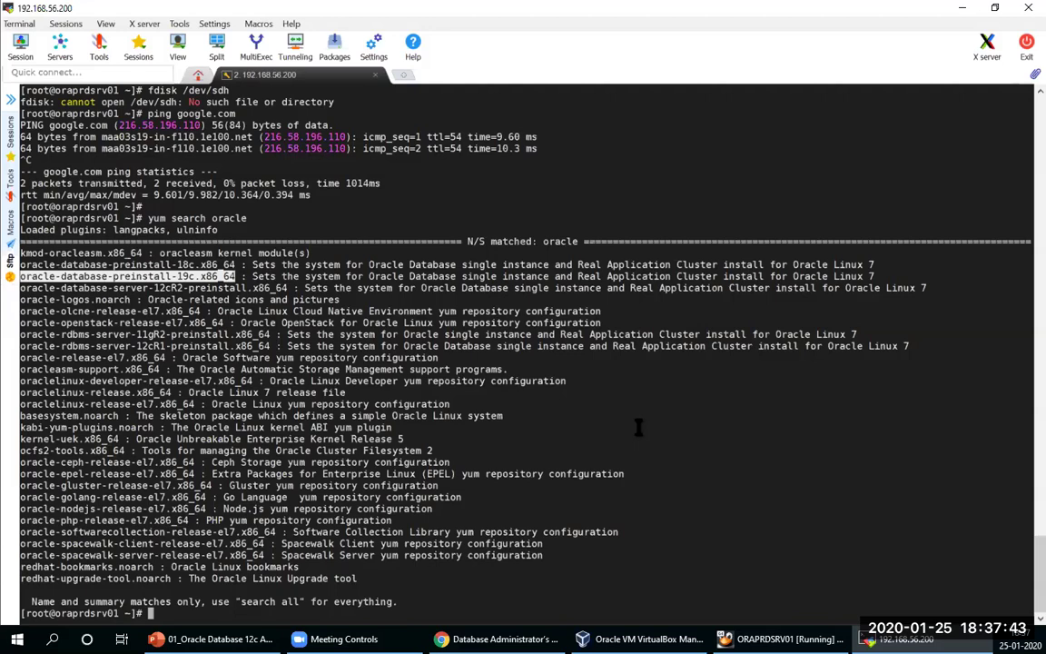
text(yum install)
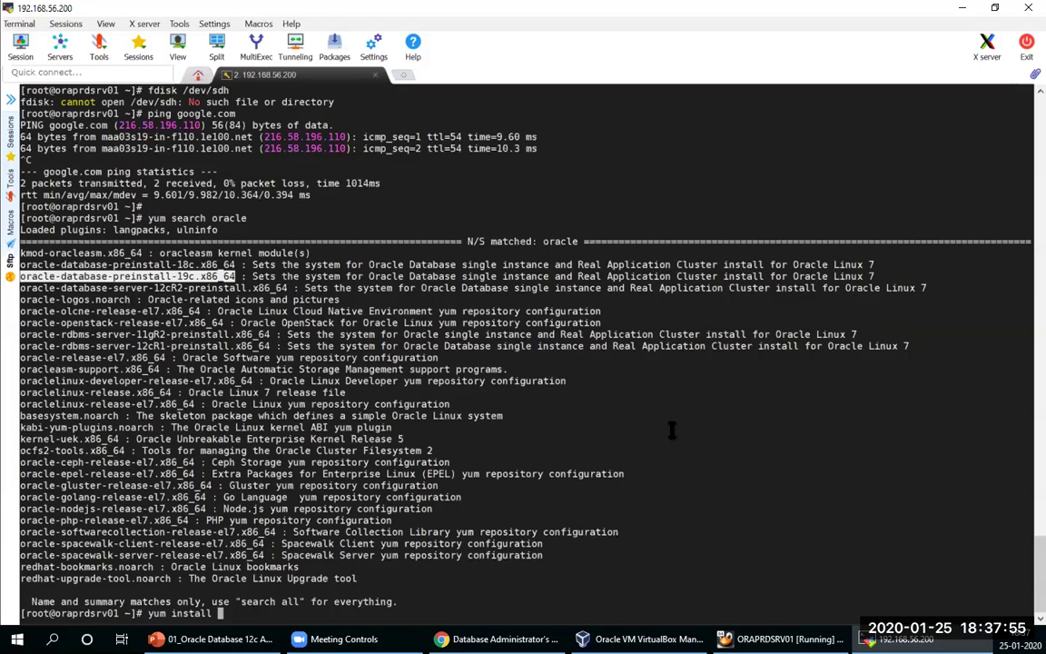
Step: Install oracle-database-preinstall-19c via yum, accepting the download and the Oracle GPG key
right_click(672, 431)
key(Return)
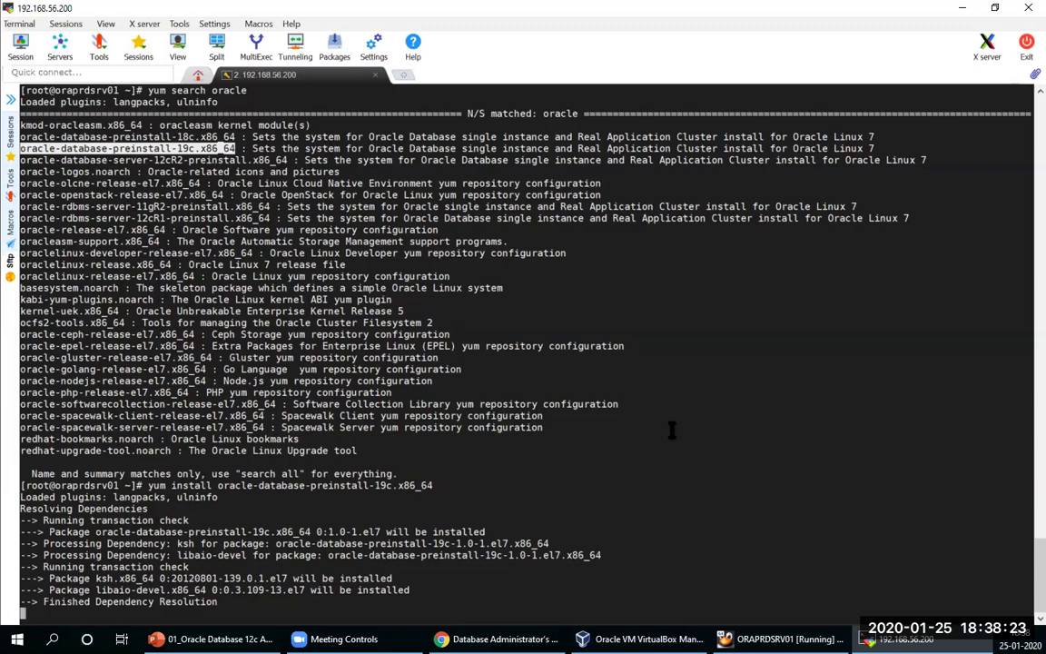
text(y)
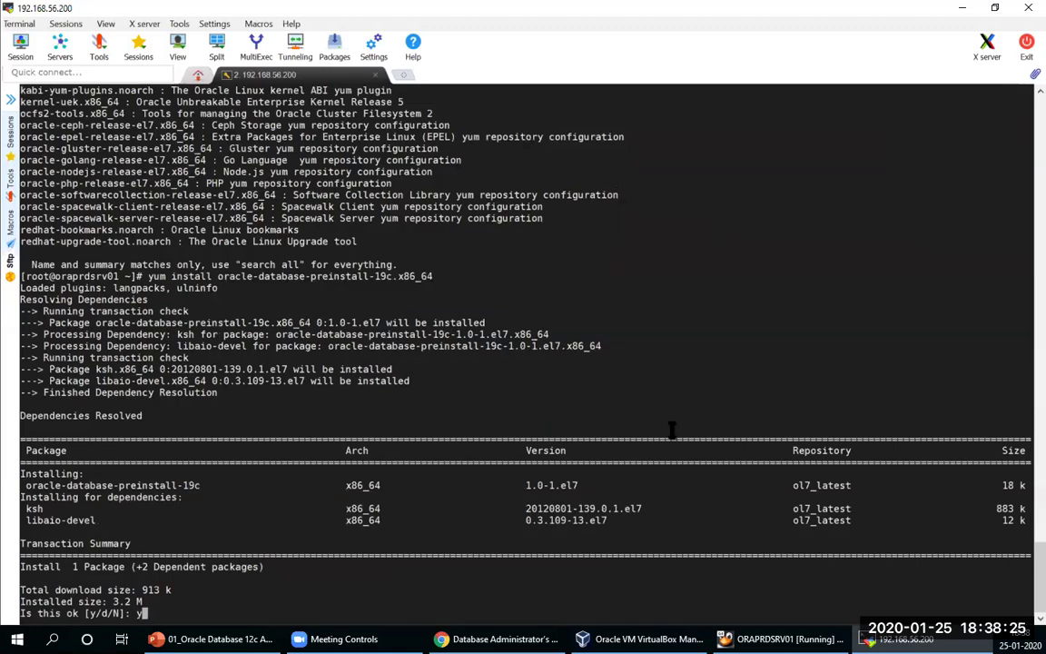
key(Return)
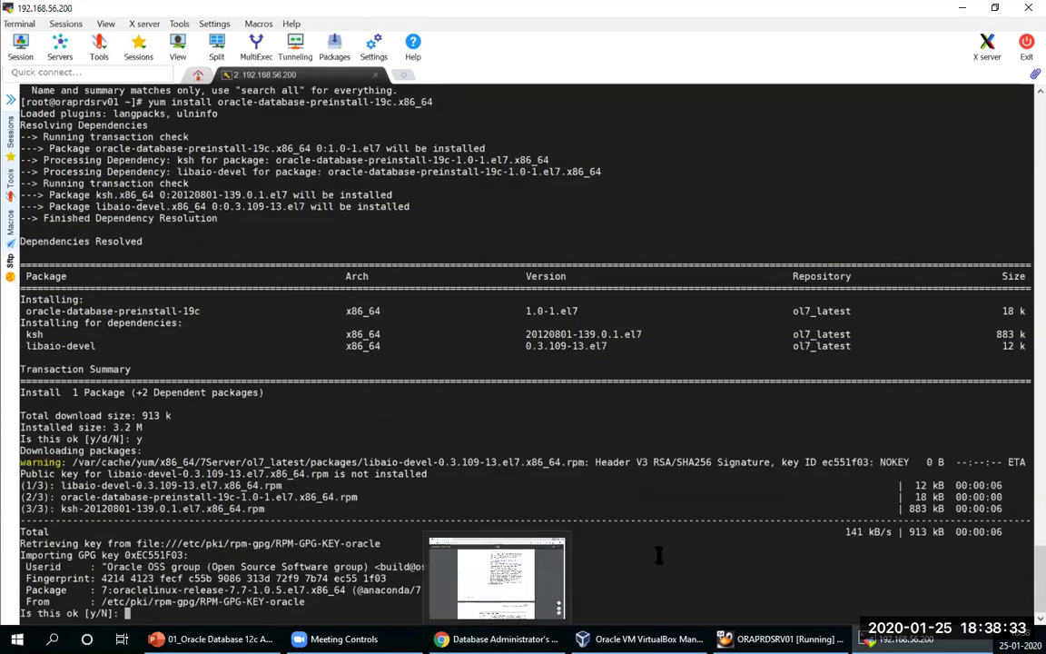
text(y)
key(Return)
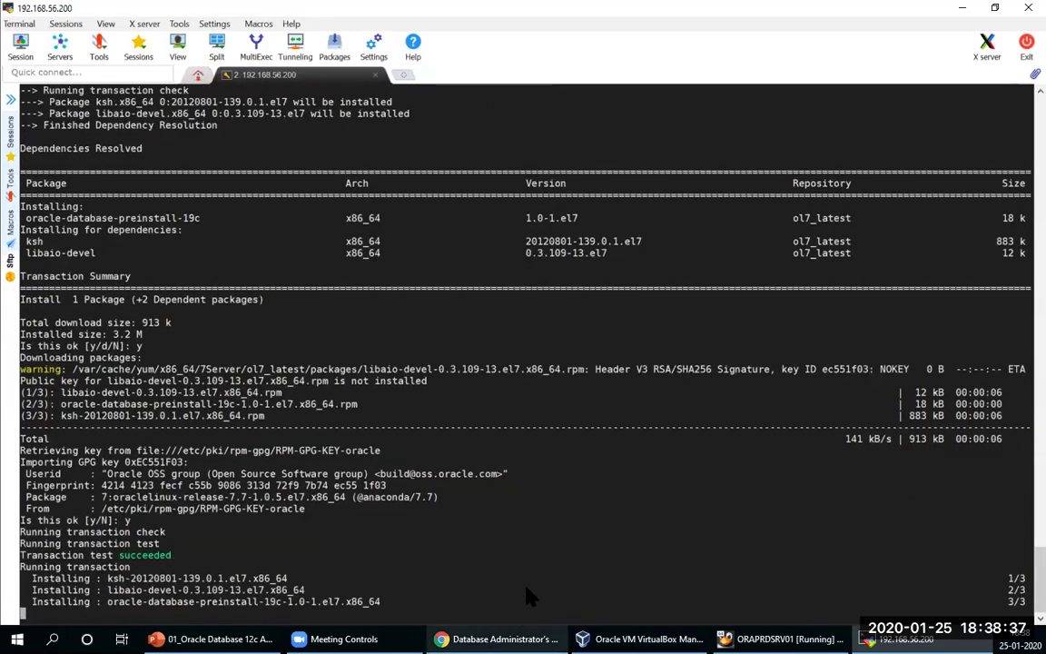
key(alt+Tab)
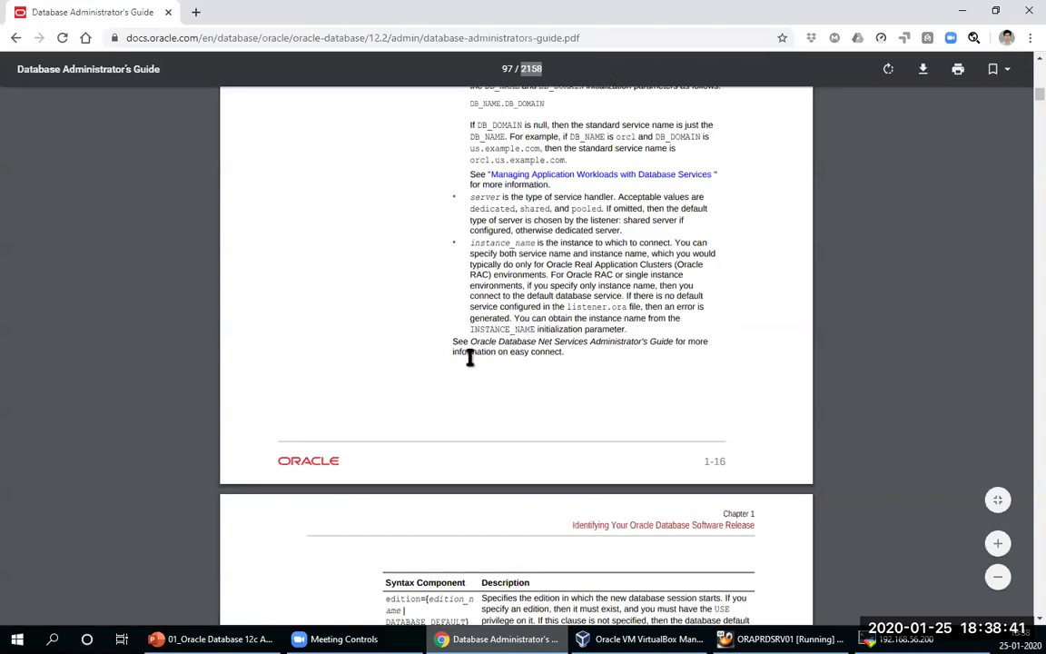
key(alt+Tab)
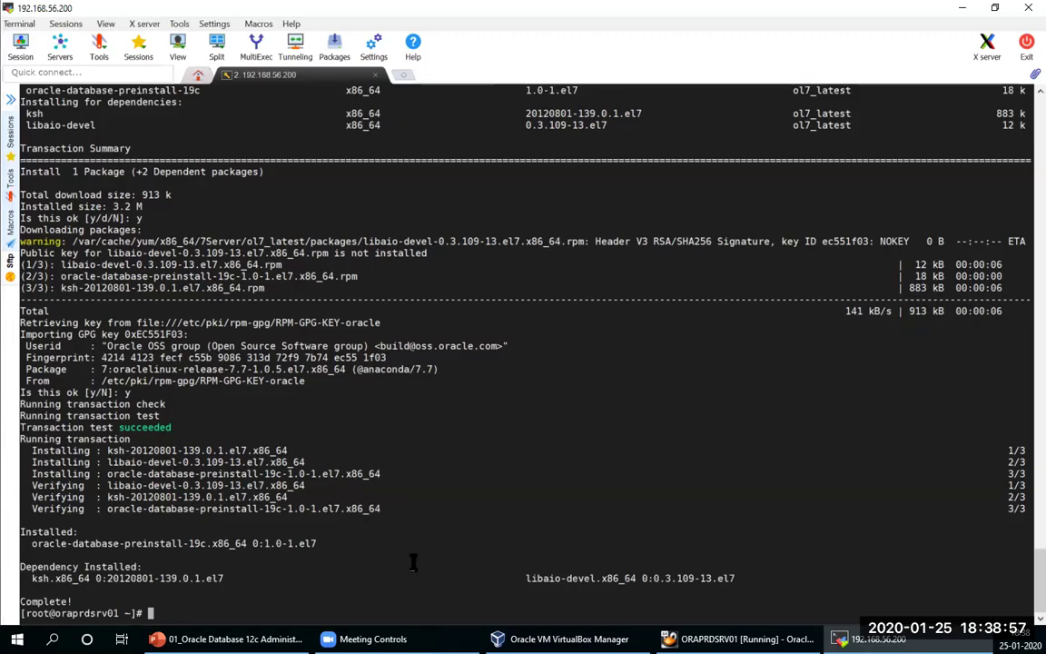
Step: Search yum for oracleasm packages and select the oracleasm-support.x86_64 name
text(yum se)
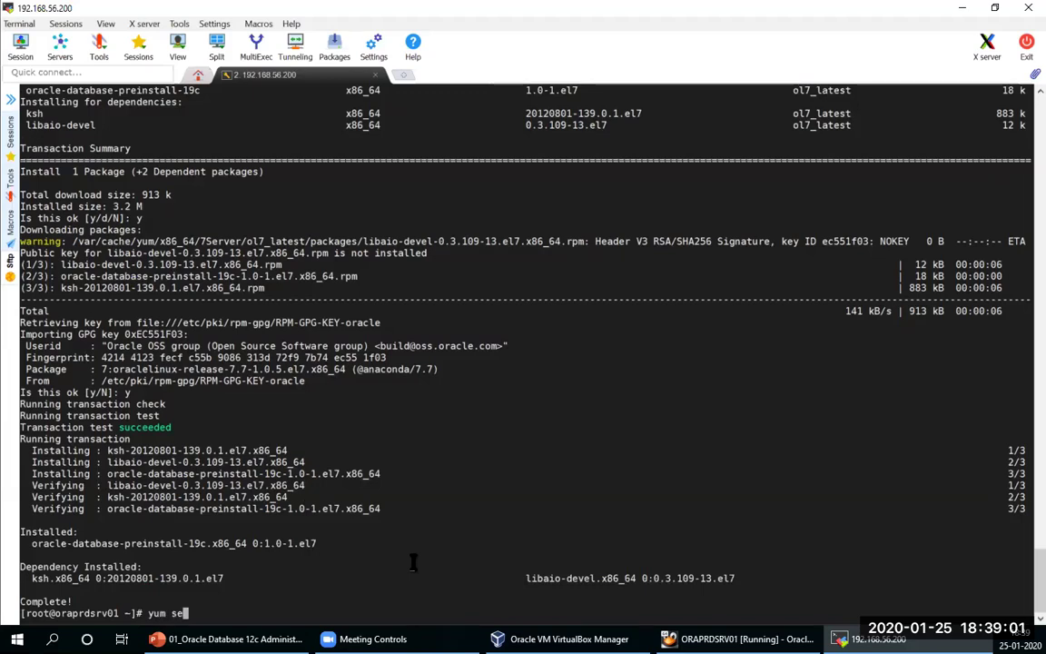
text(arch ora)
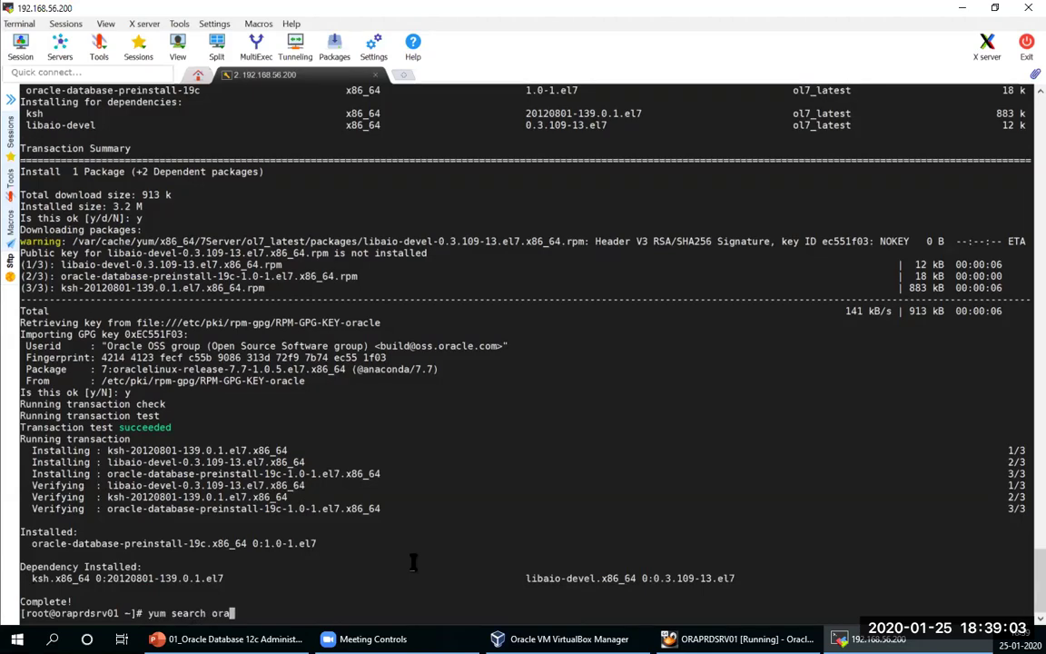
text(cleasm)
key(Return)
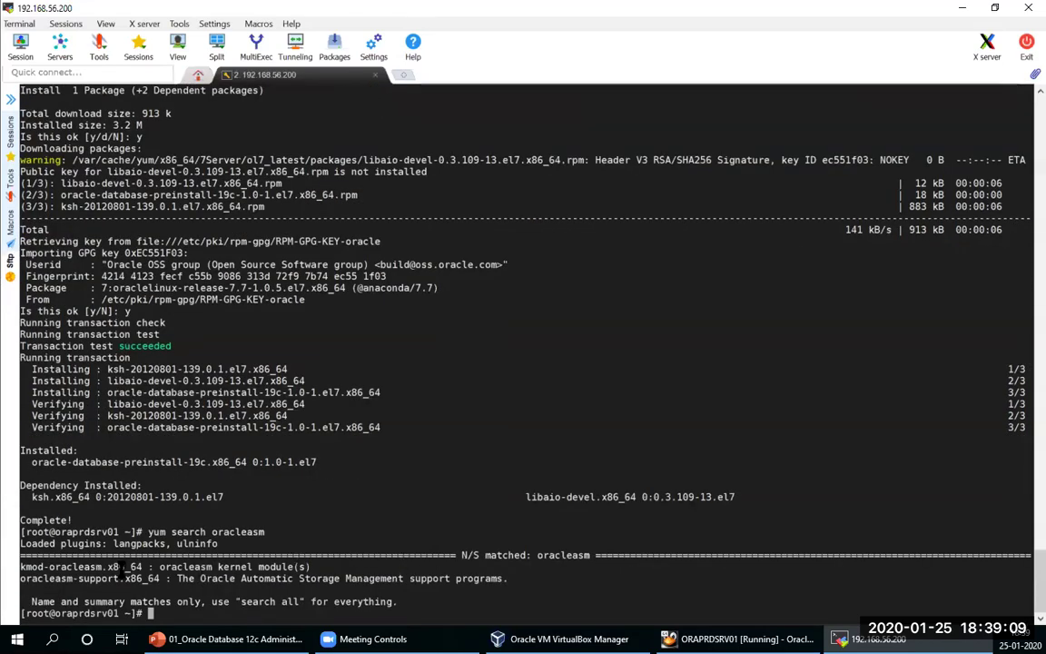
double_click(68, 577)
key(super+c)
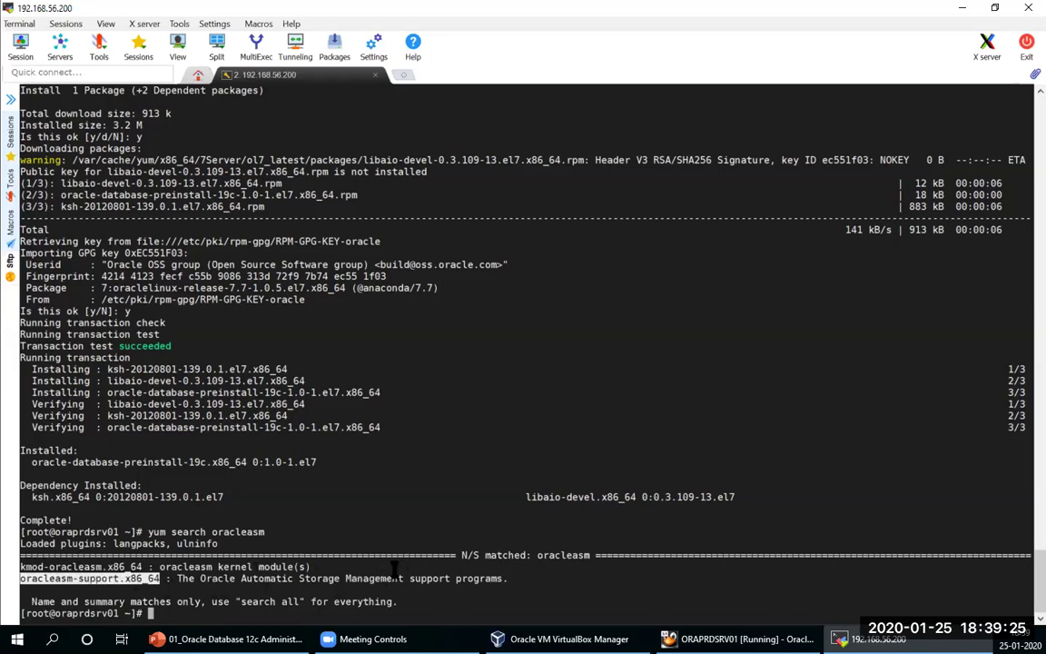
Step: Install oracleasm-support.x86_64 with yum install, confirming with y
text(yum install)
right_click(396, 566)
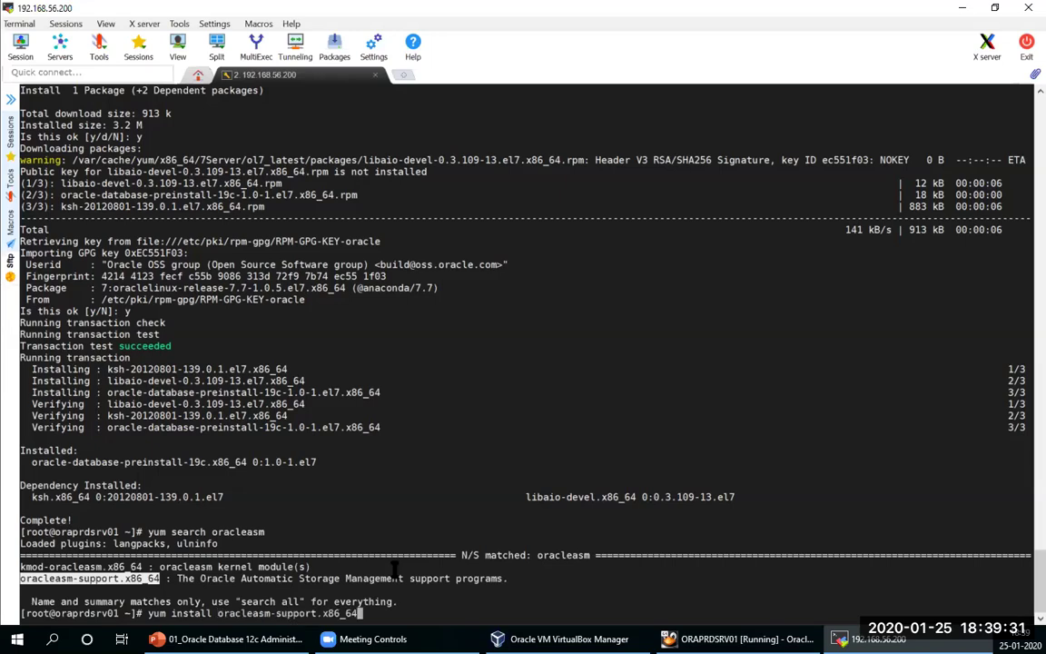
key(Return)
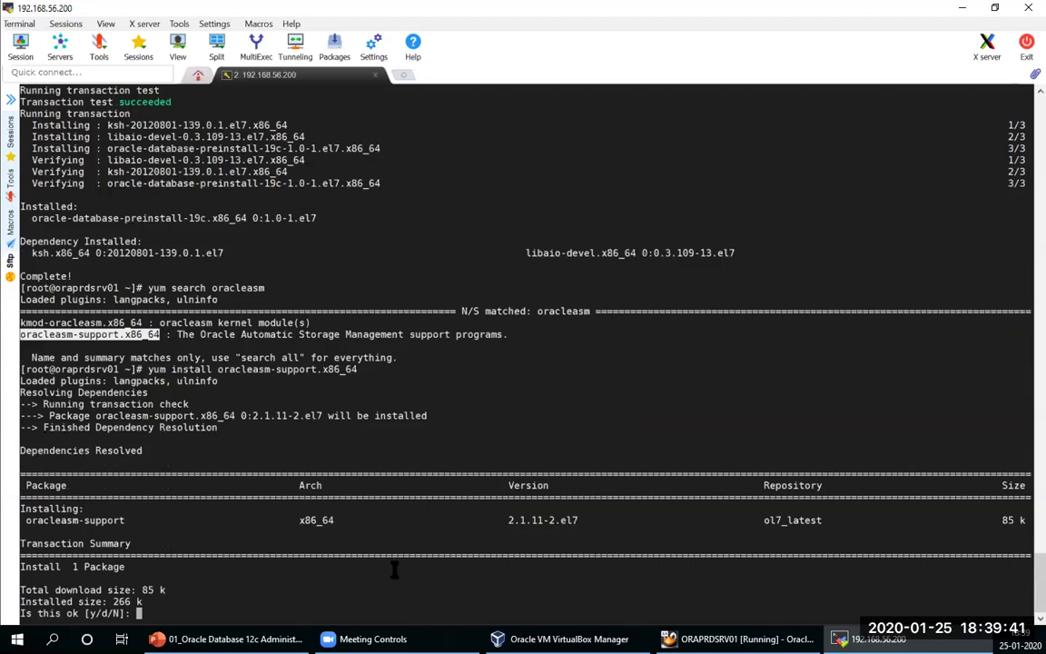
text(y)
key(Return)
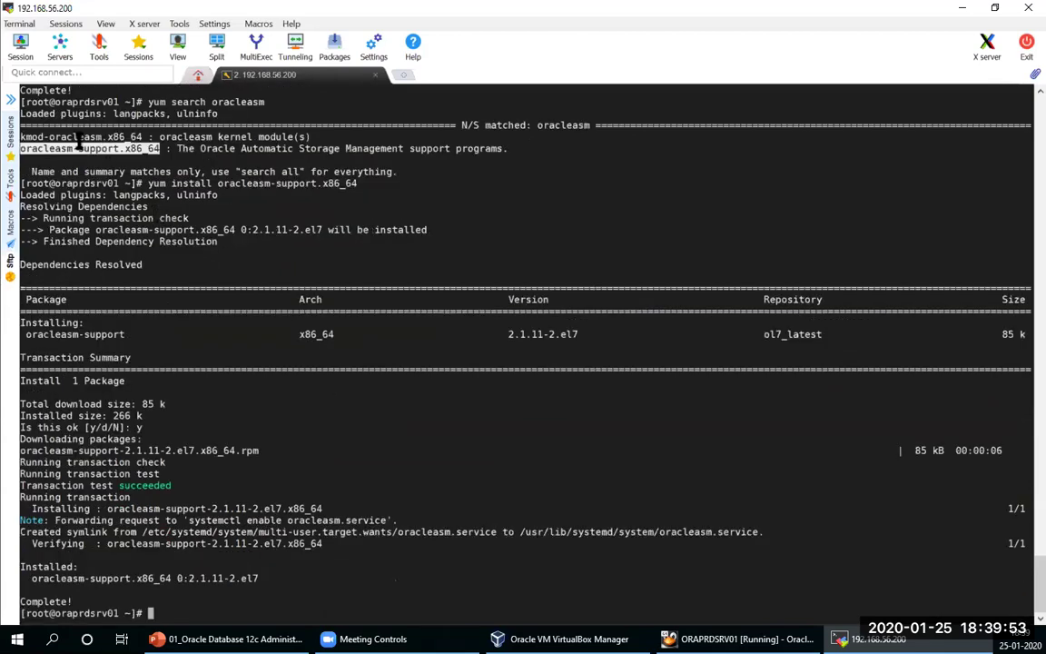
drag(49, 136, 160, 147)
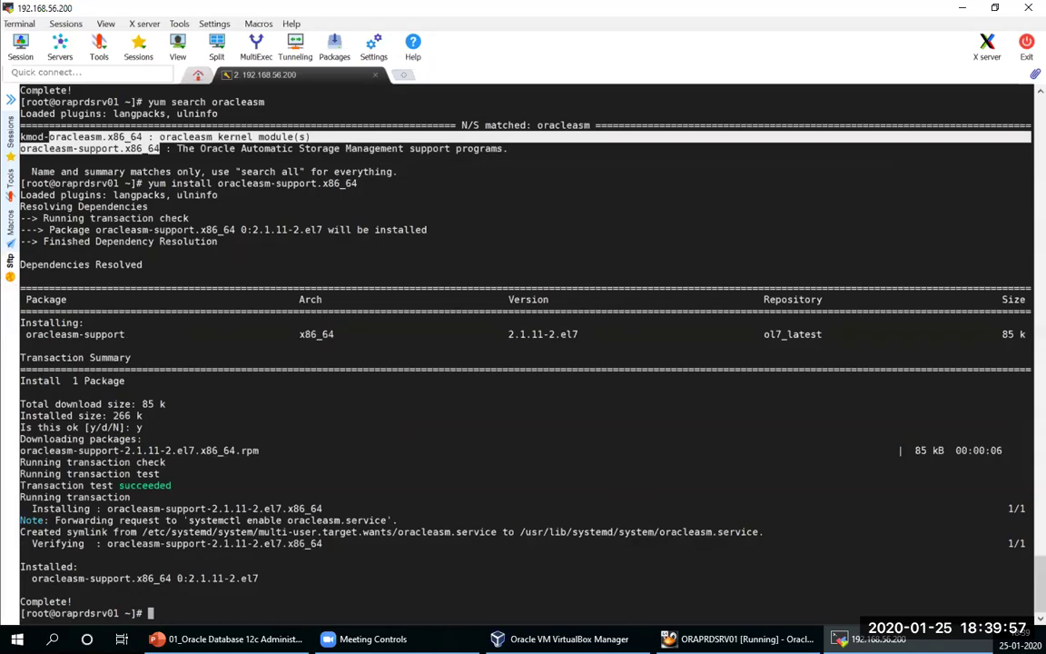
Step: Unlock the ORAPRDSRV01 guest by entering the root password
click(737, 638)
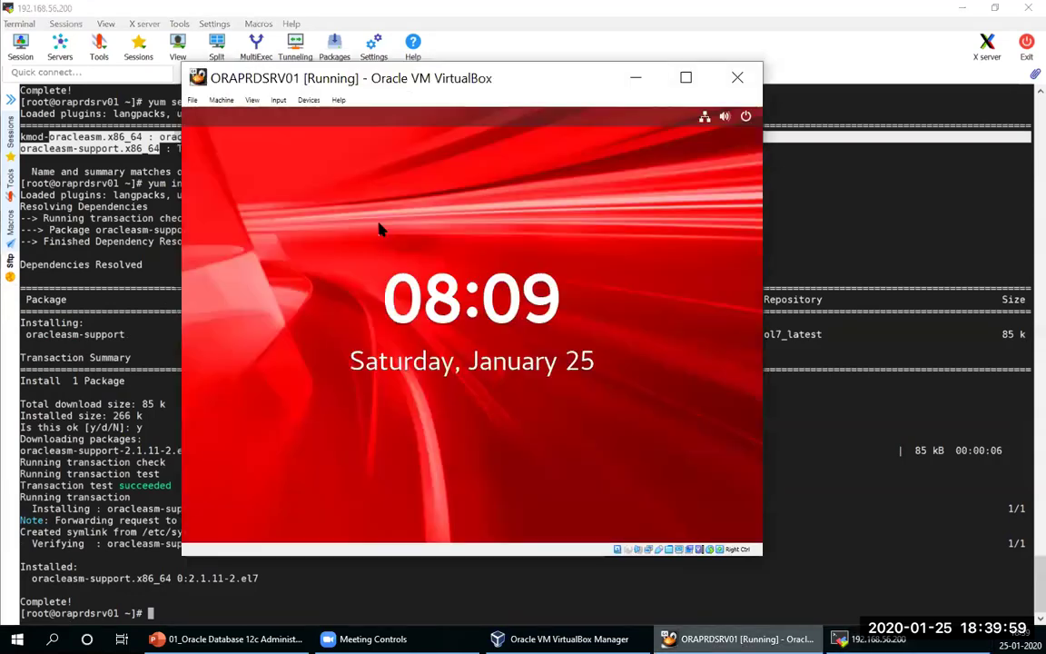
click(516, 168)
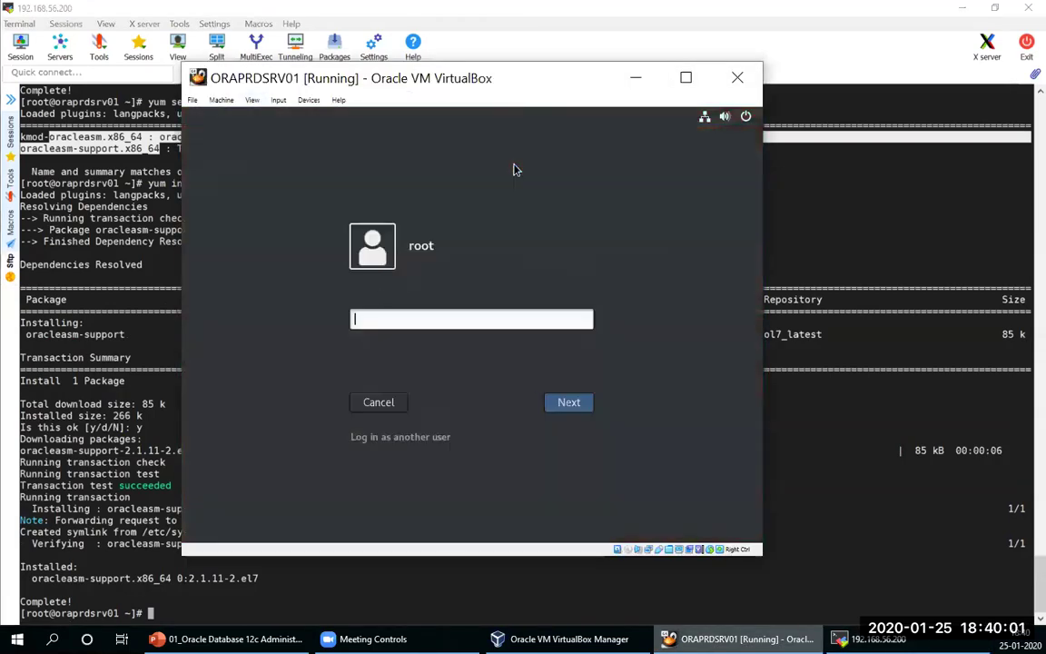
text(oracle)
key(Return)
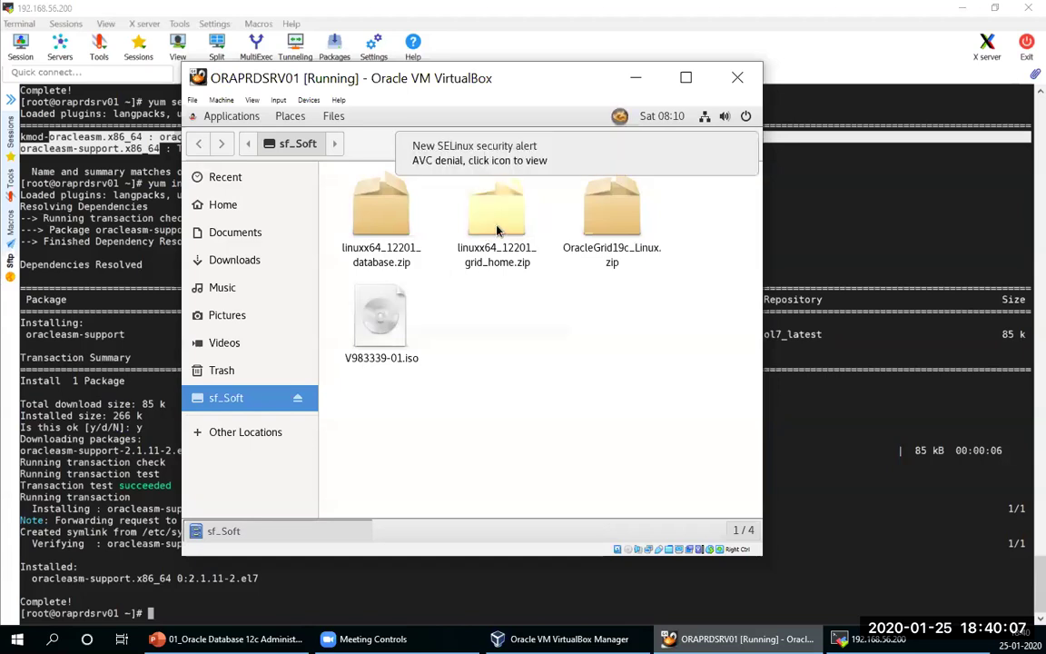
Step: Launch Firefox from the guest's Applications menu and enlarge the VM window
mouse_move(411, 164)
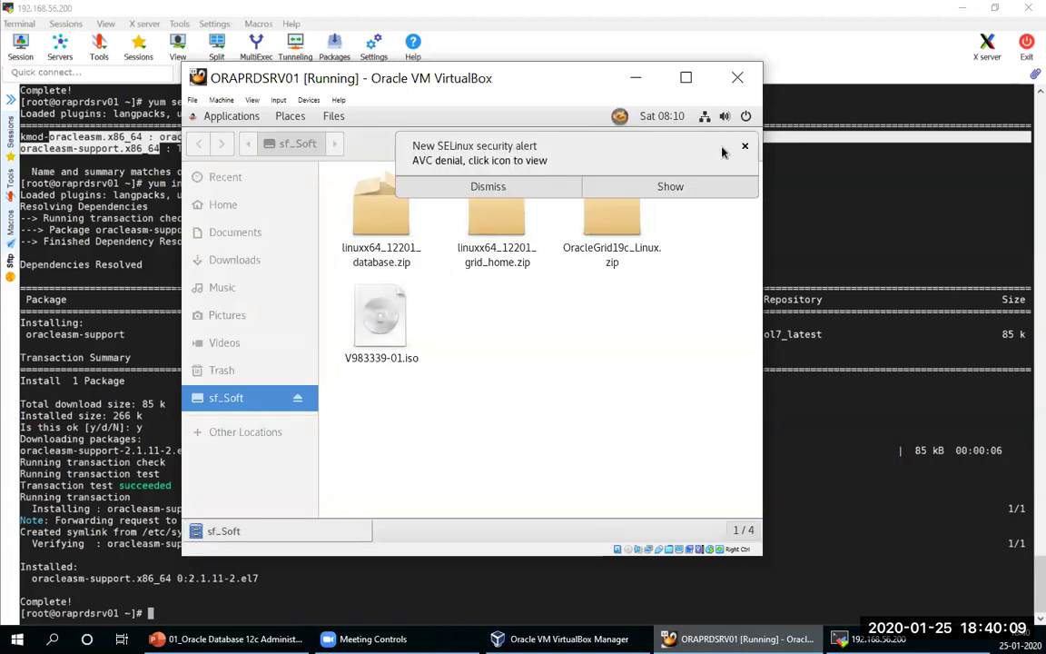
click(210, 118)
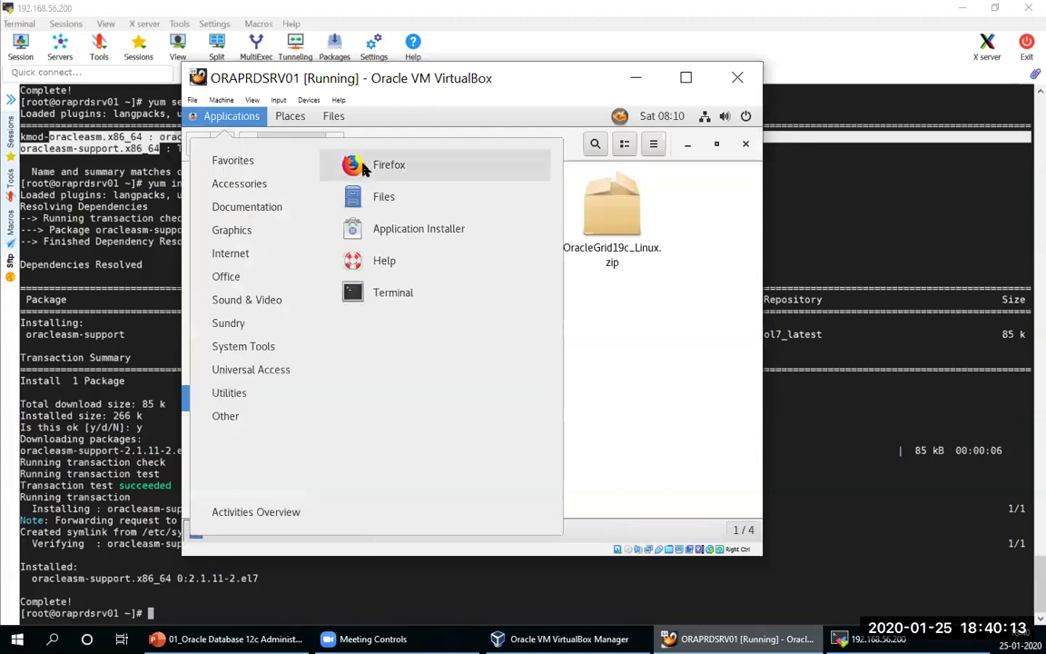
click(363, 165)
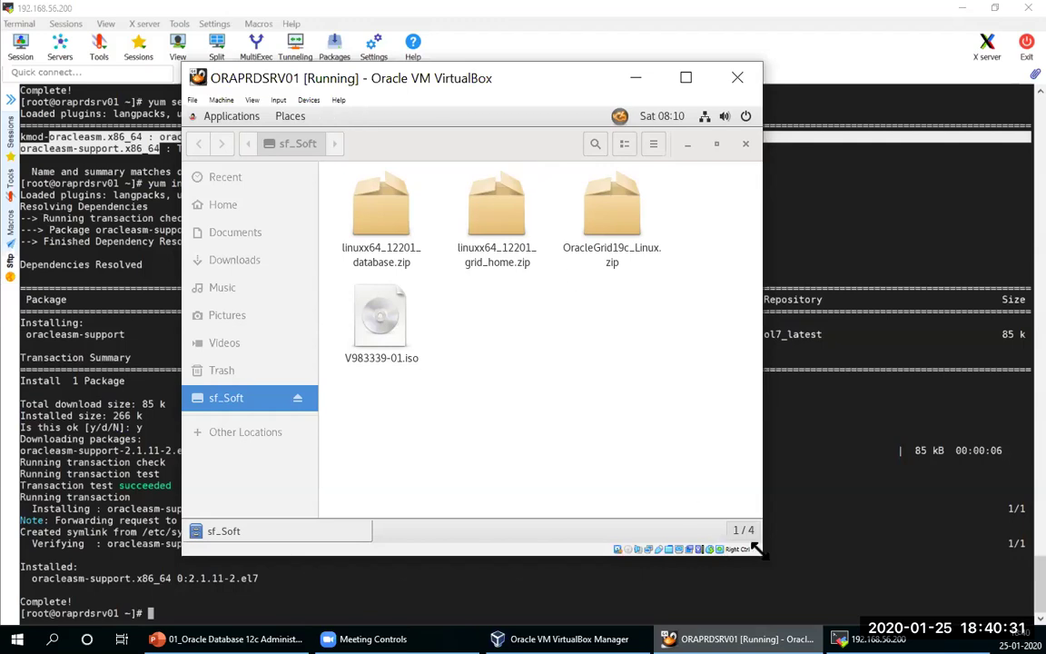
drag(755, 548, 982, 598)
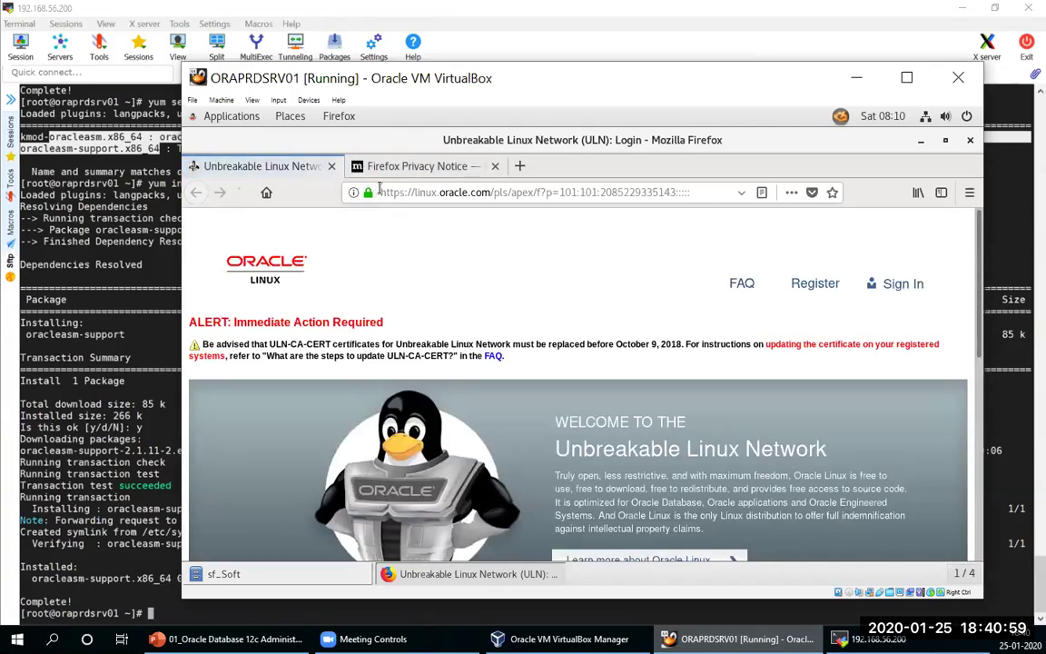
Step: In Firefox, go to google.com and search for 'oracleasmlib oel 7'
click(445, 202)
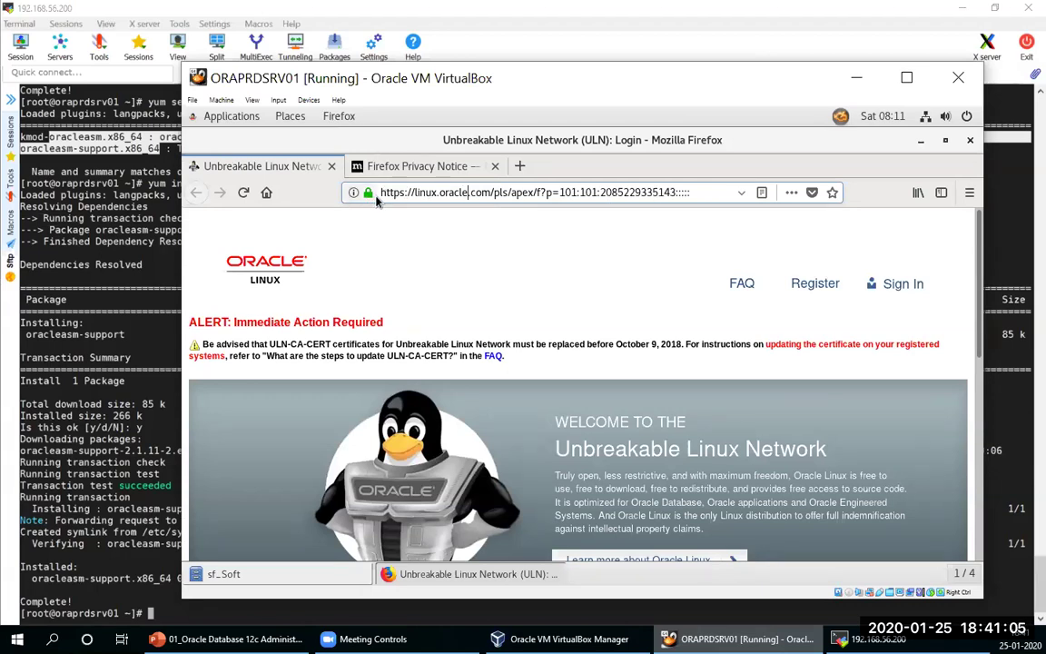
drag(385, 193, 727, 208)
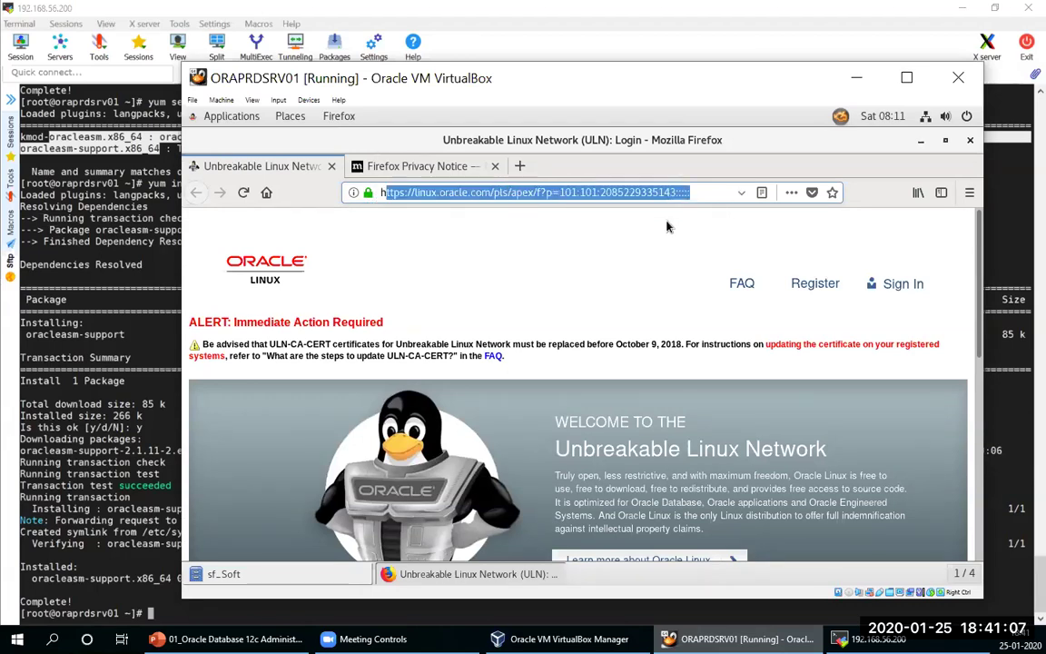
key(BackSpace)
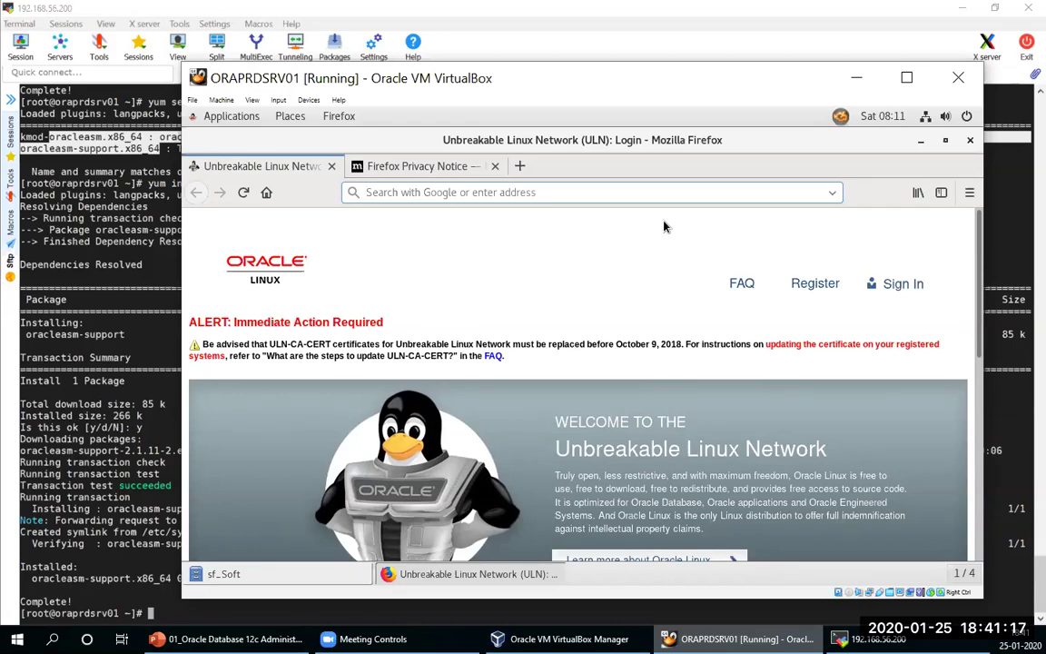
text(go)
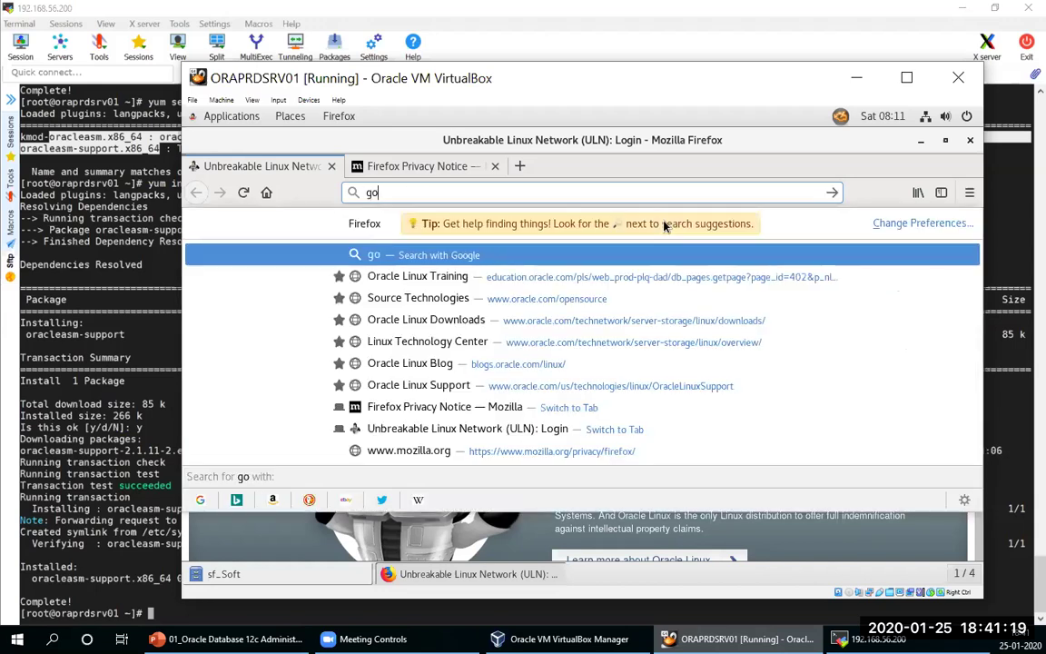
text(ogle.com)
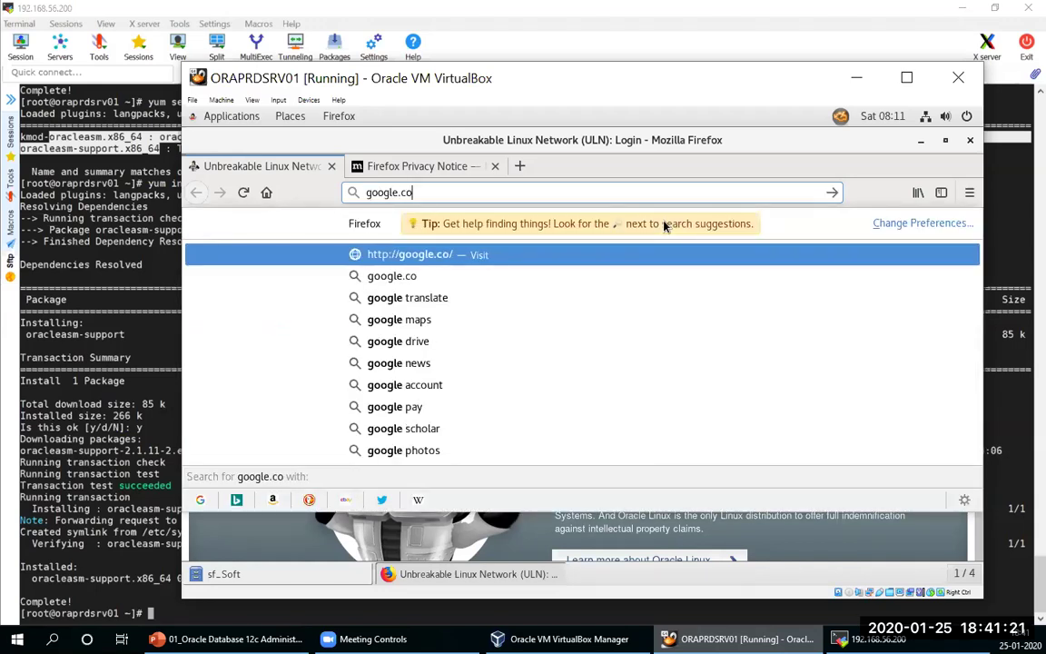
key(Return)
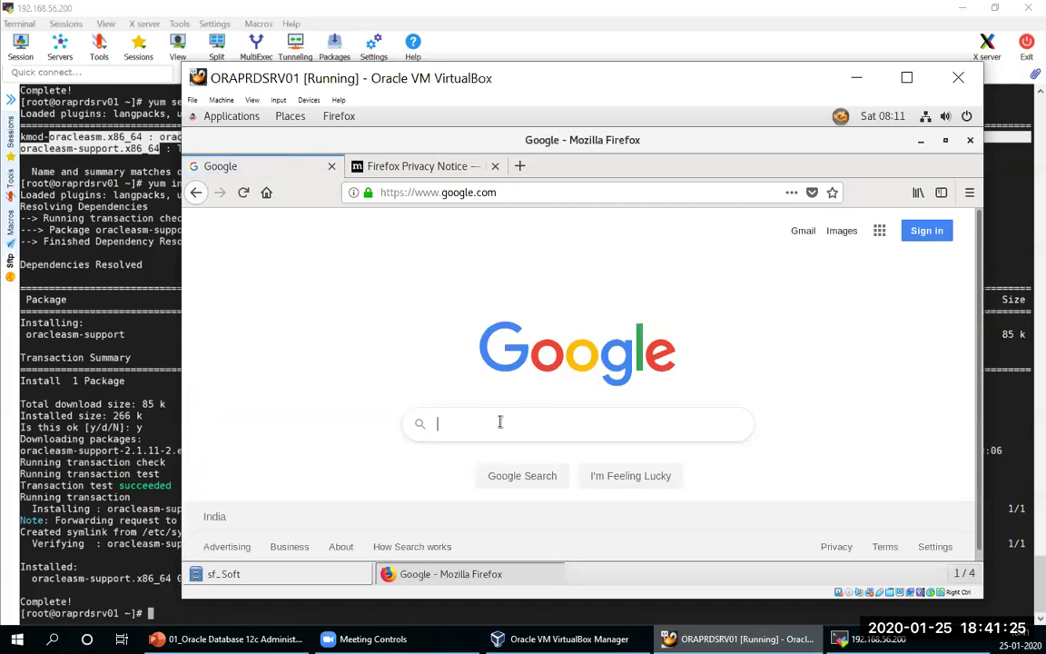
click(518, 417)
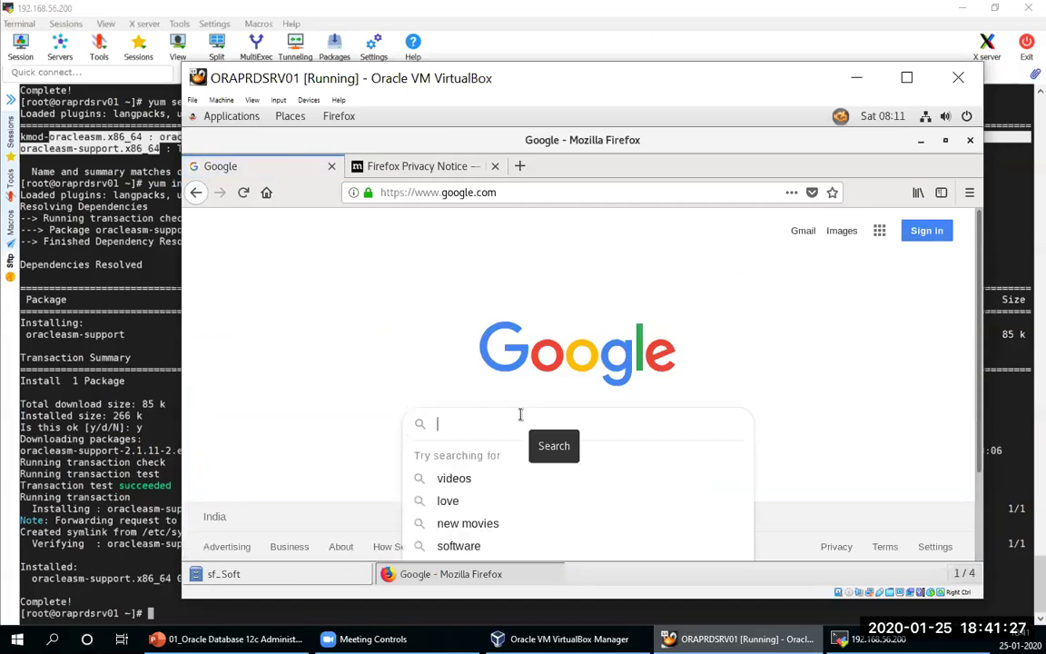
text(orac)
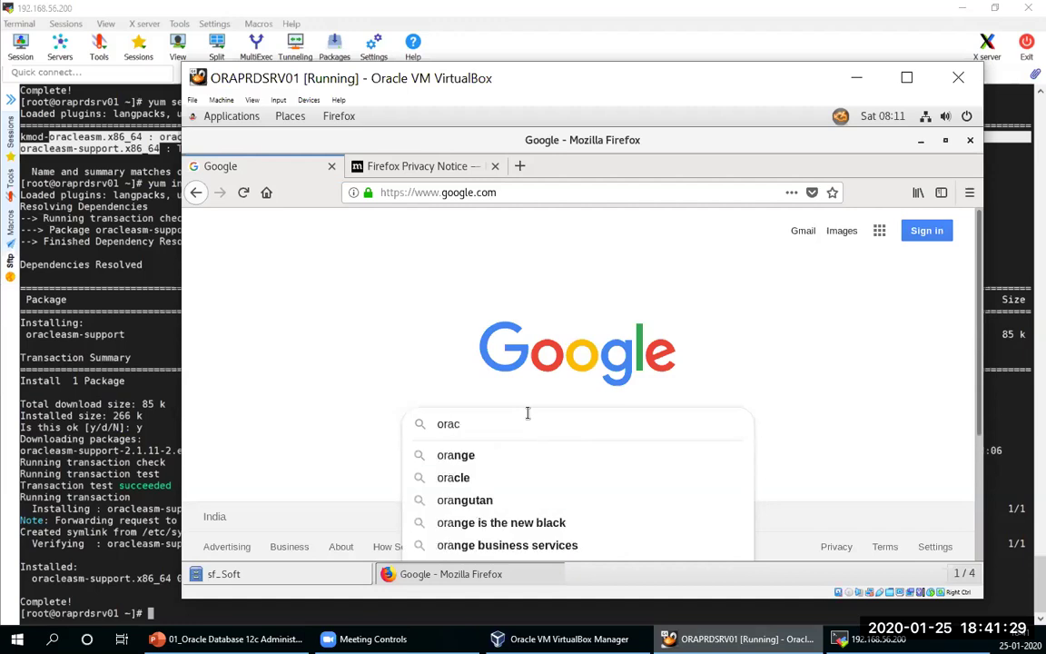
text(leasmlib oel 7)
key(Return)
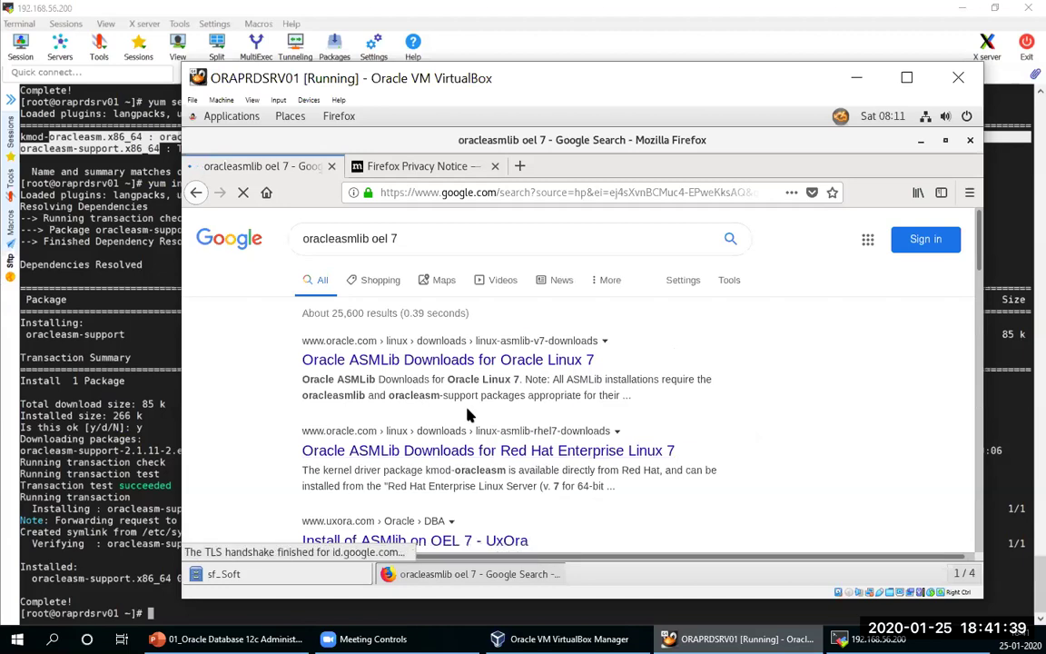
Step: From the ASMLib Downloads for Oracle Linux 7 page, copy the oracleasmlib-2.0.12-1.el7.x86_64.rpm link
click(411, 363)
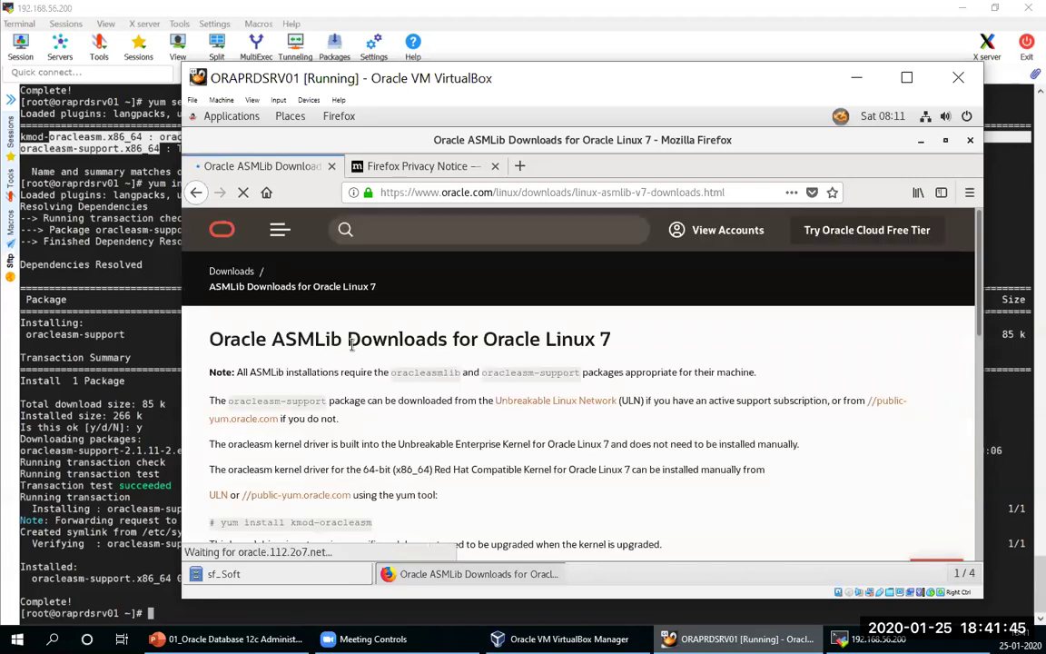
scroll(355, 348, down, 3)
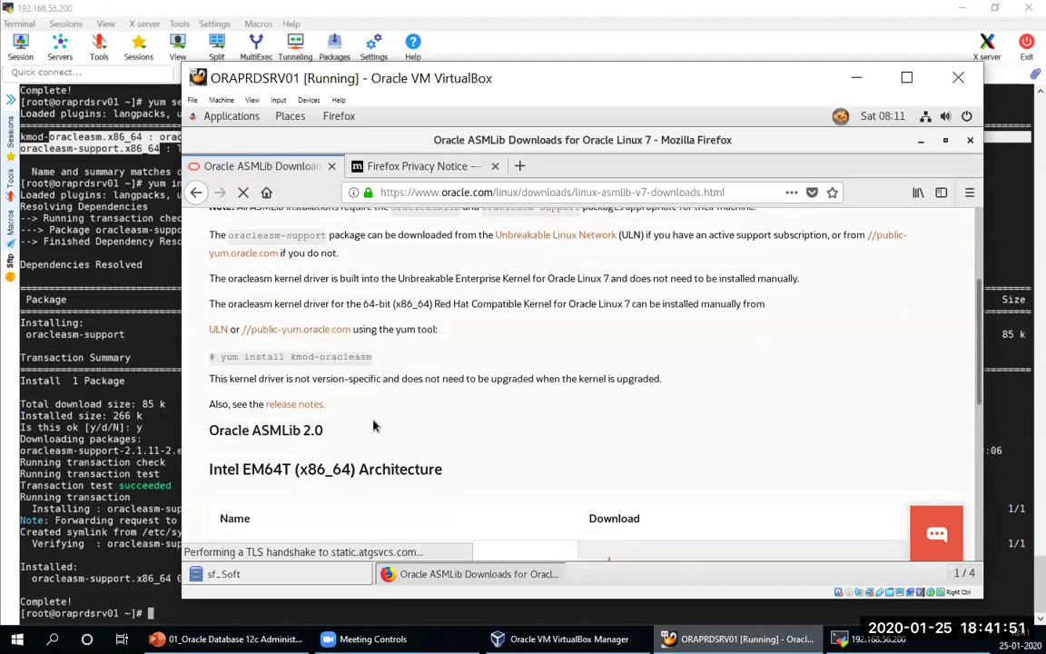
scroll(363, 428, down, 2)
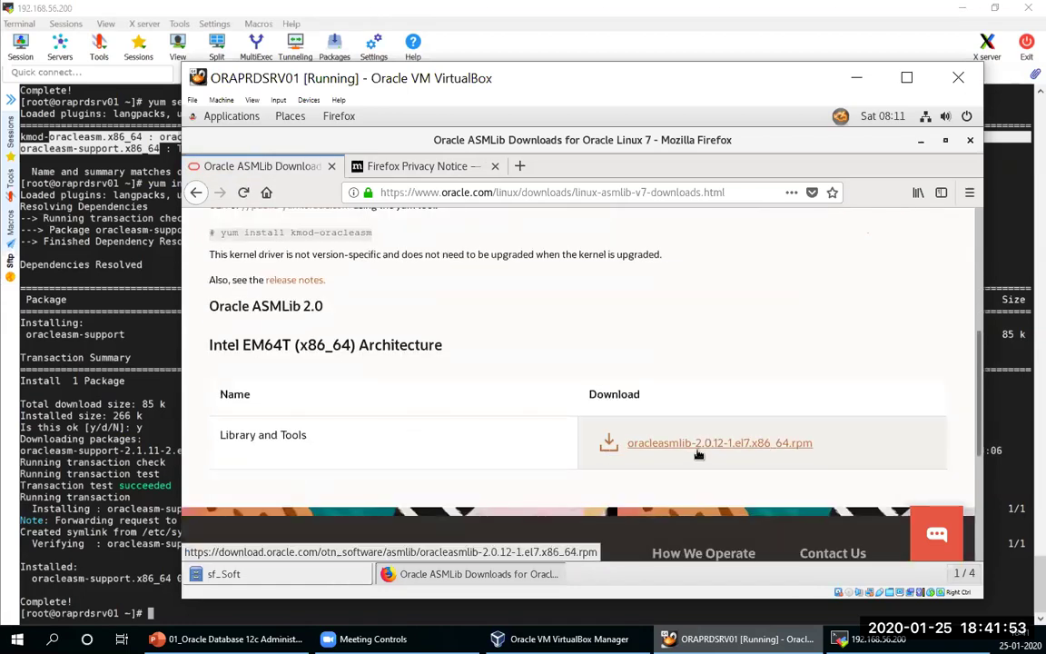
right_click(699, 444)
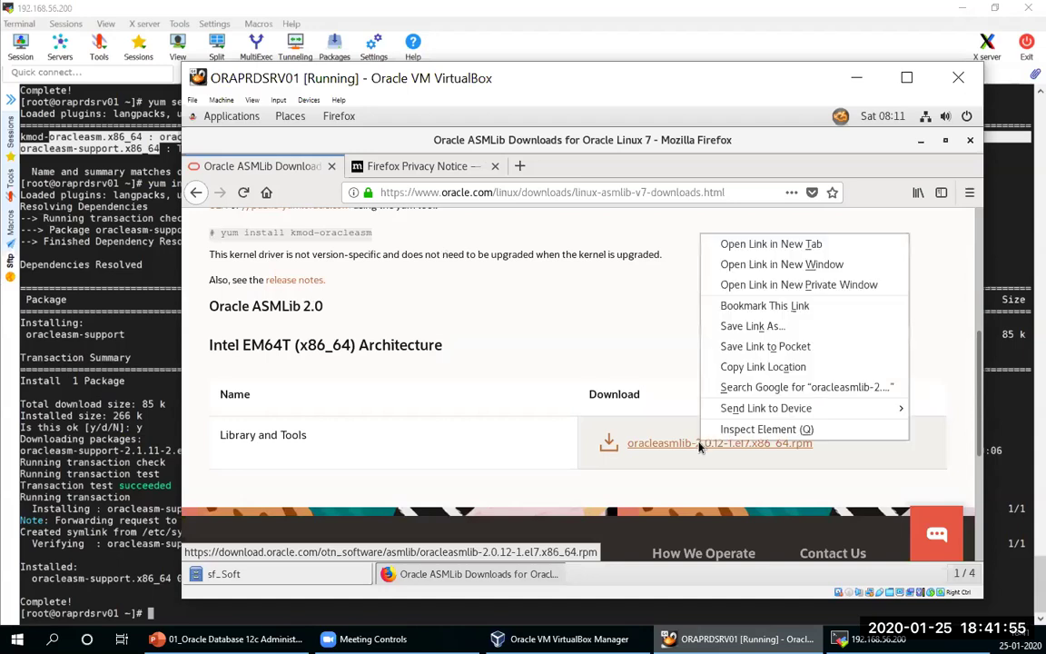
click(776, 368)
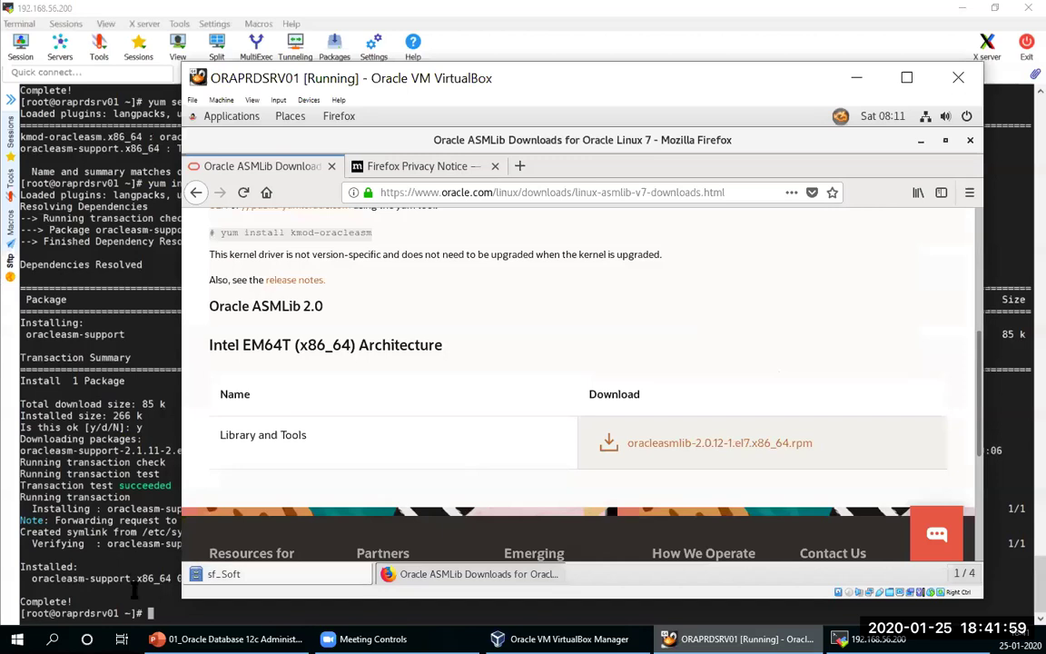
Step: Install oracleasmlib 2.0.12 with yum install from the pasted Oracle URL, confirming with y
click(137, 517)
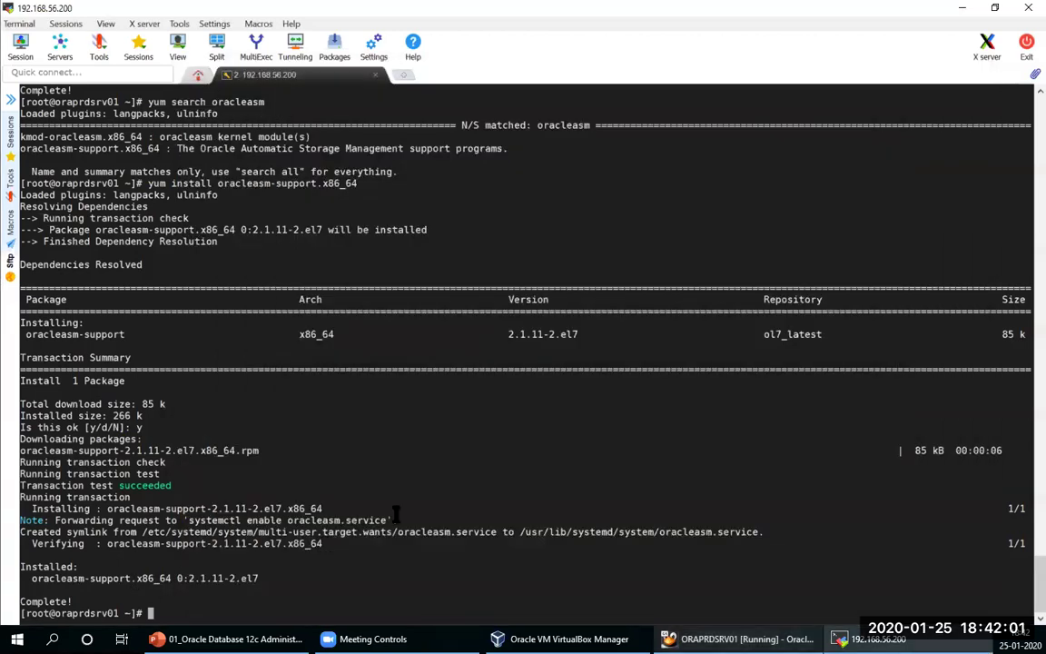
text(yum install)
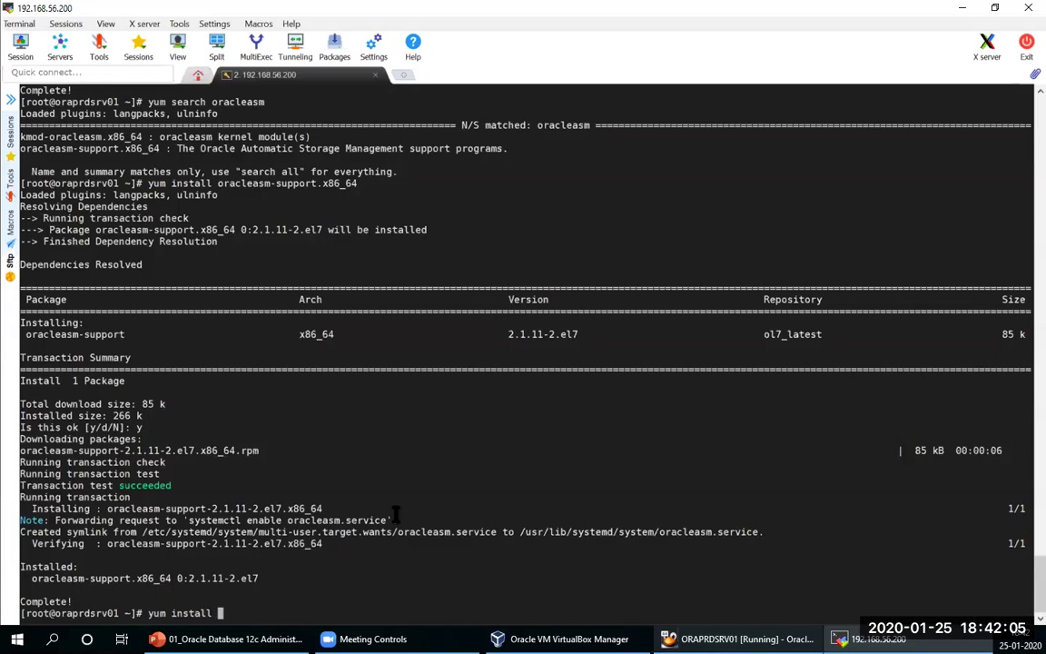
right_click(395, 514)
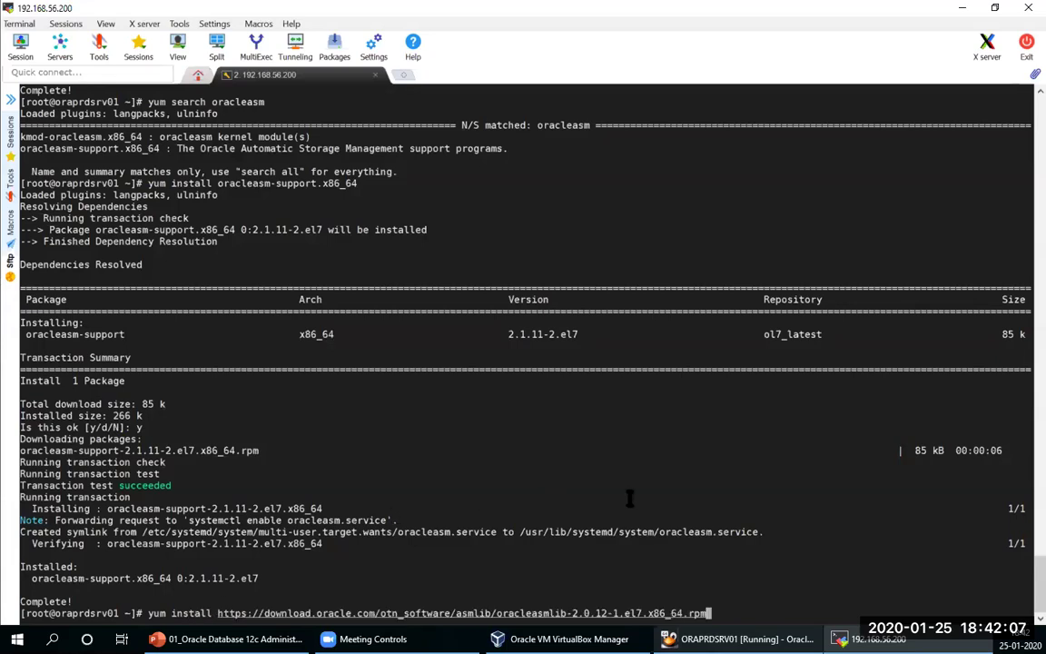
key(Return)
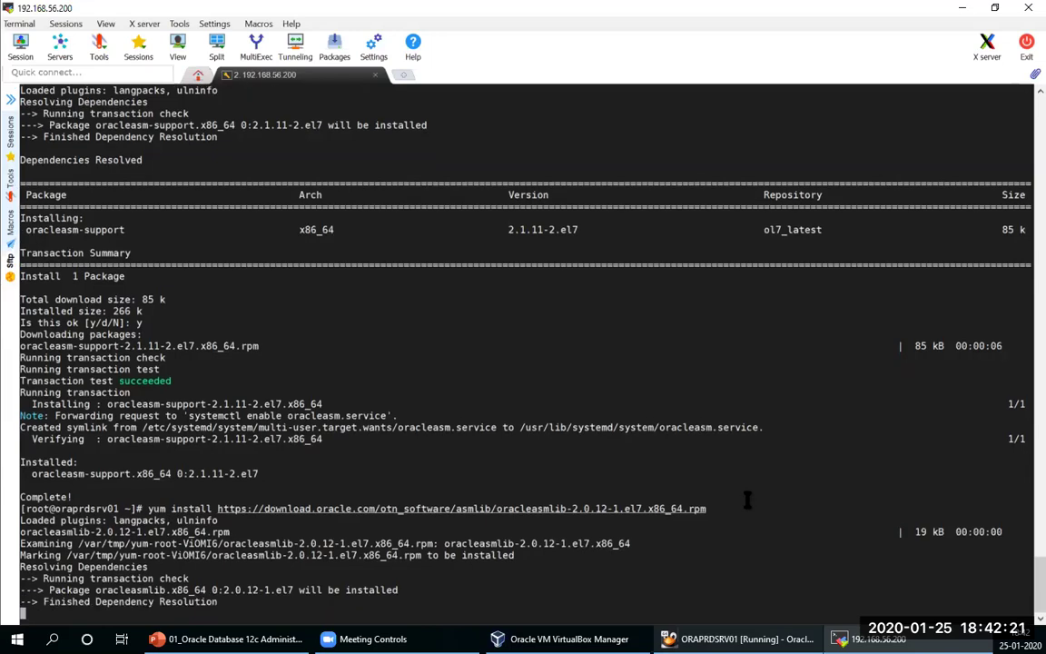
text(y)
key(Return)
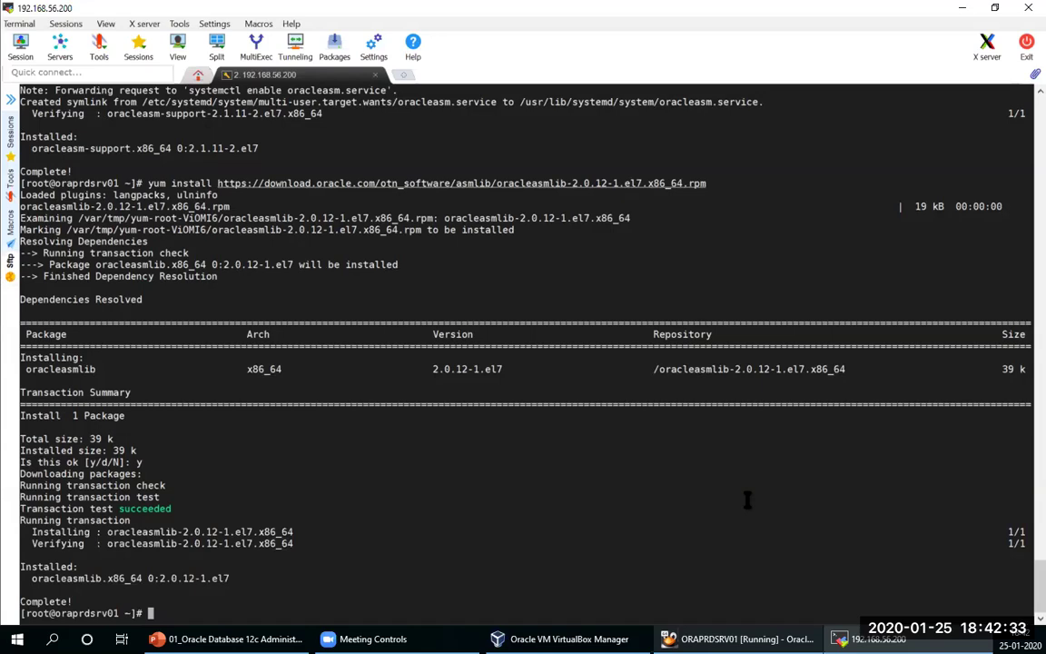
Step: Run id oracle to confirm the oracle user's oinstall and dba groups
text(id )
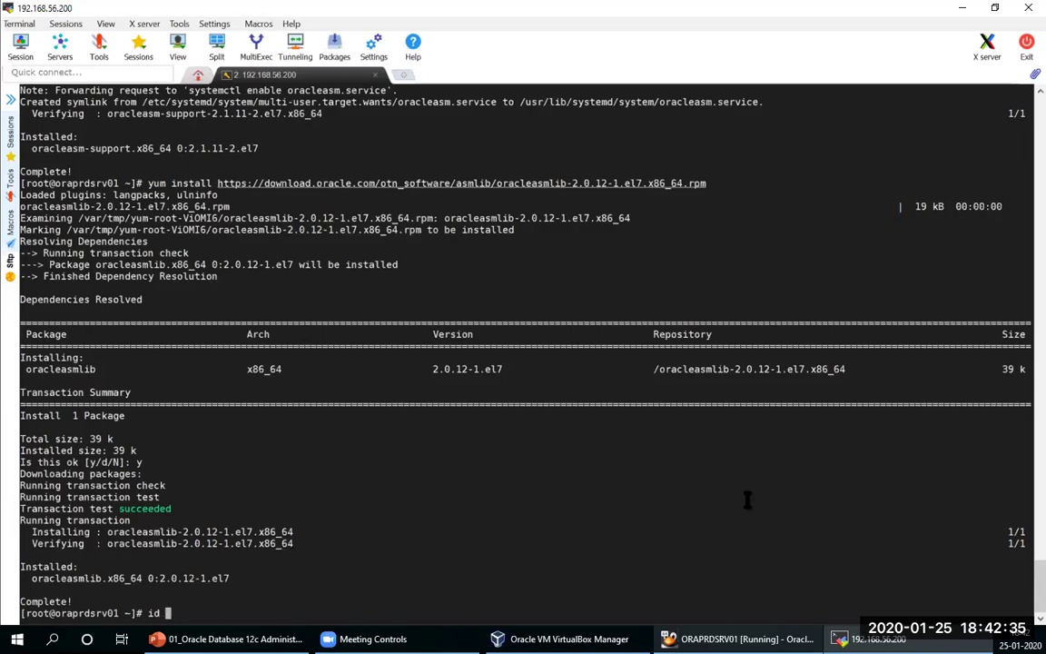
text(oracle)
key(Return)
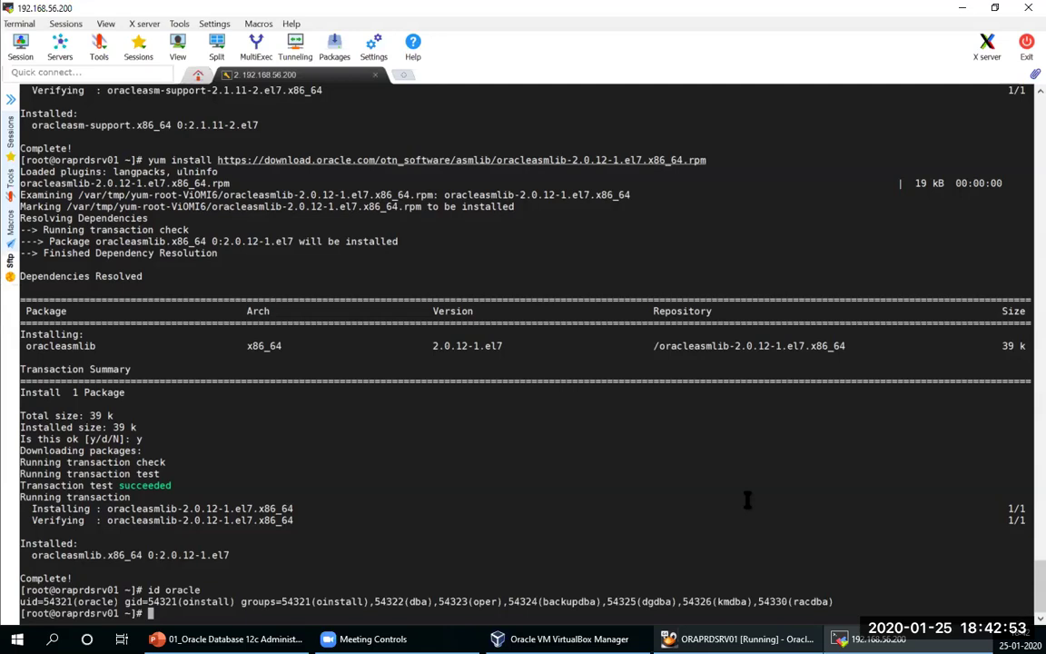
text(oracleasm init)
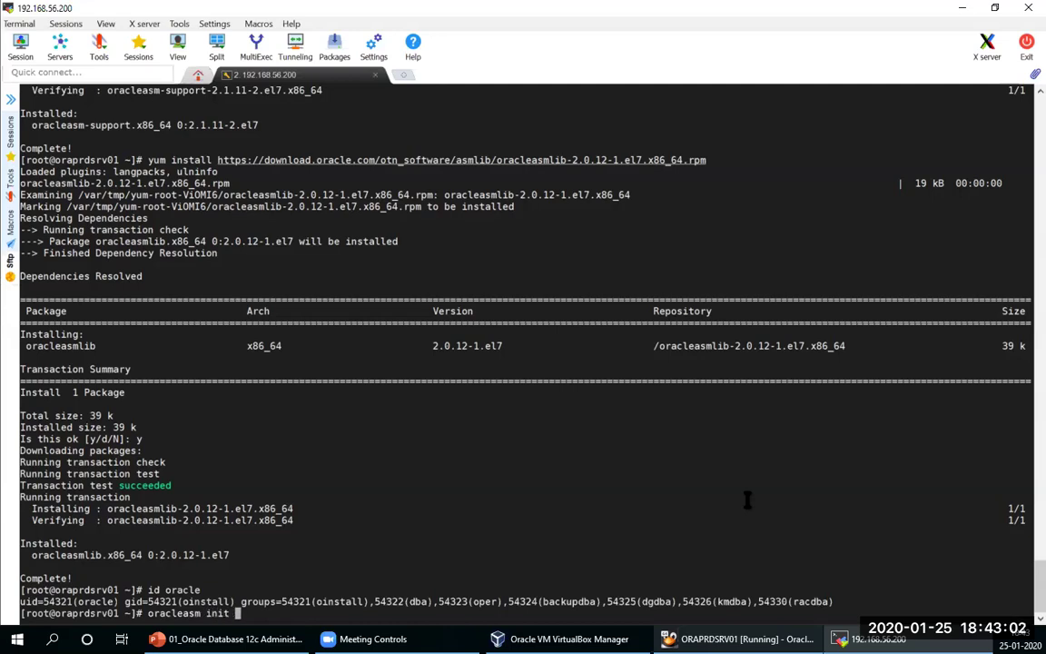
Step: Run oracleasm init, then oracleasm configure -i with owner oracle and group oinstall
key(Return)
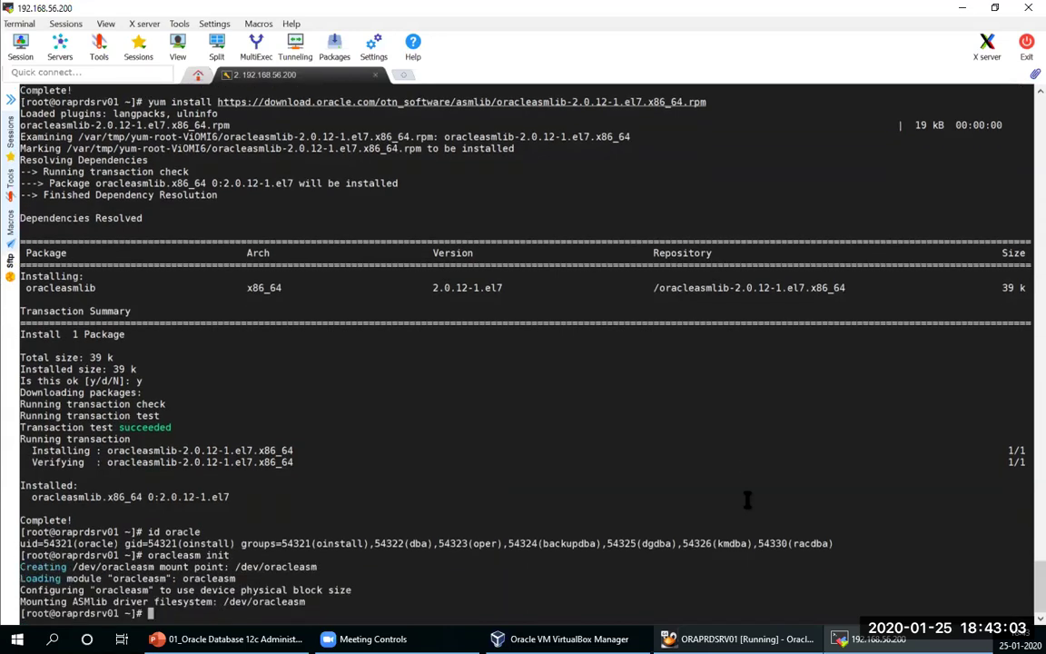
text(oracle)
key(BackSpace)
text(asm conf)
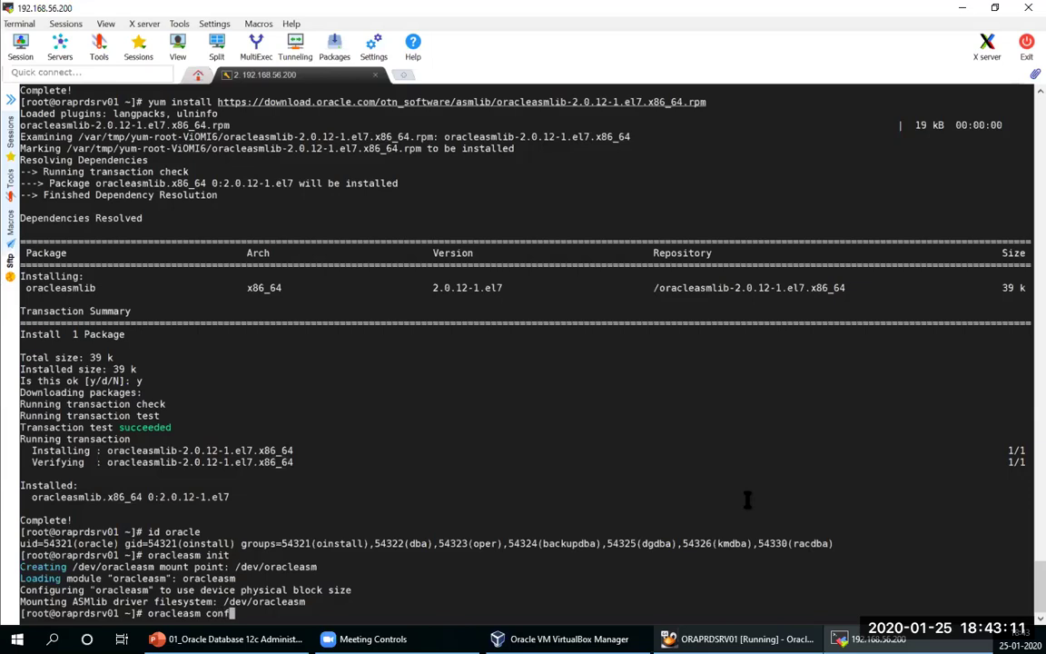
text(igure -i)
key(Return)
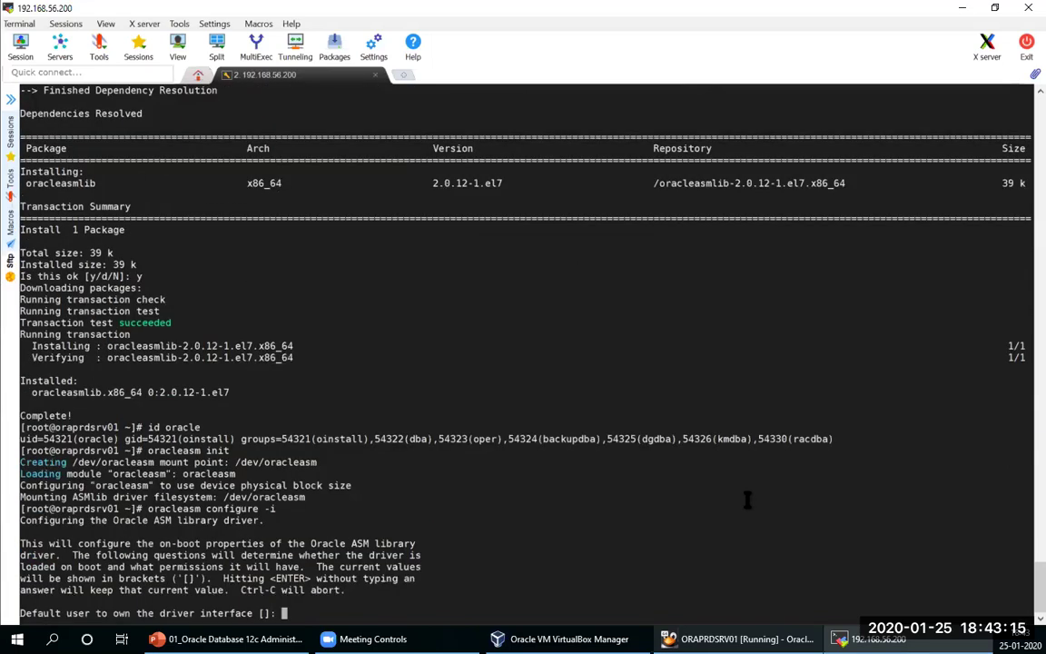
text(oracle)
key(Return)
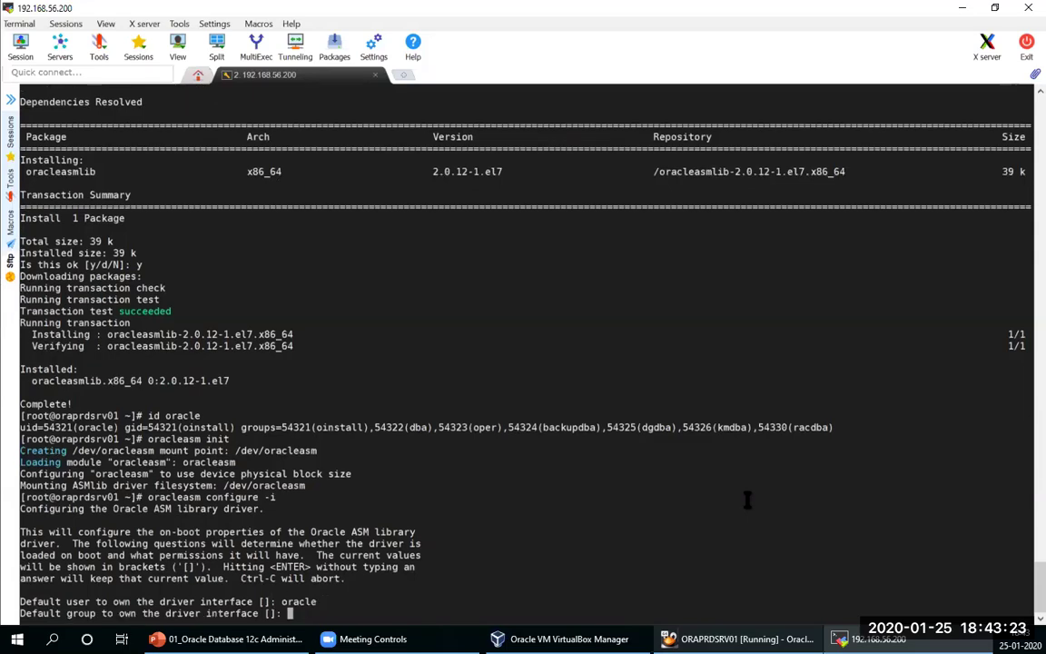
text(oinstall)
key(Return)
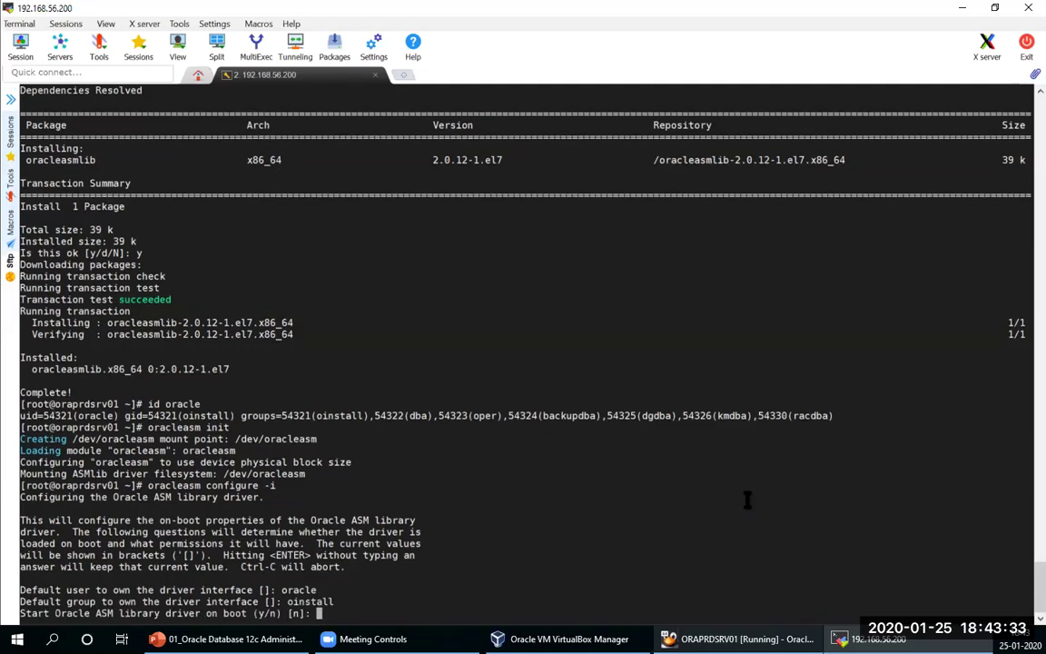
Step: Enable loading the ASM driver and scanning disks on boot, then review with oracleasm configure
text(y)
key(Return)
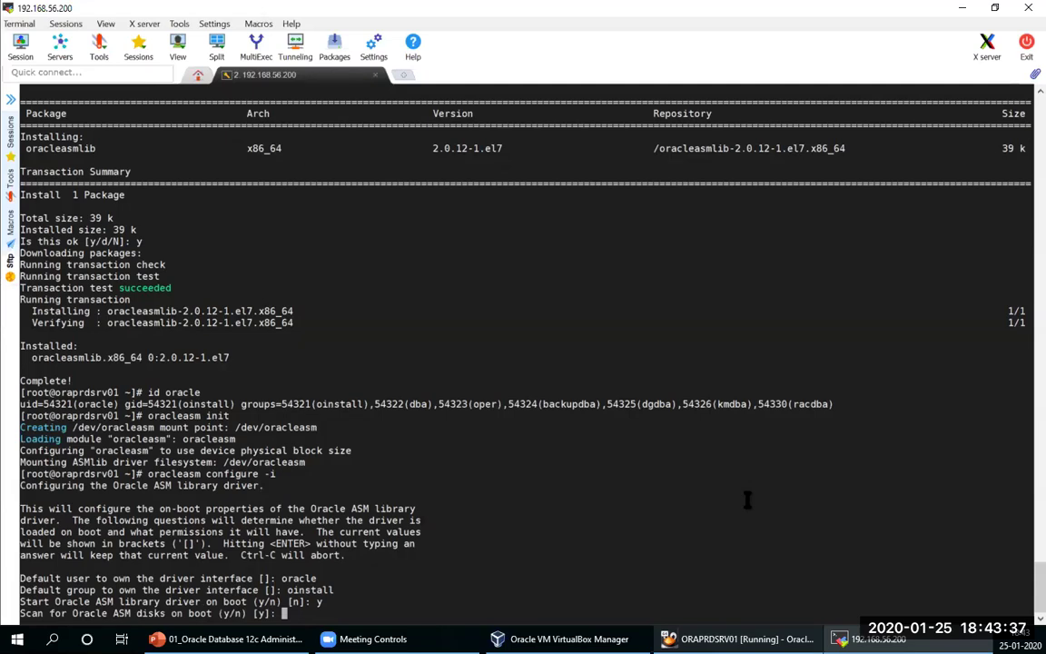
text(y)
key(Return)
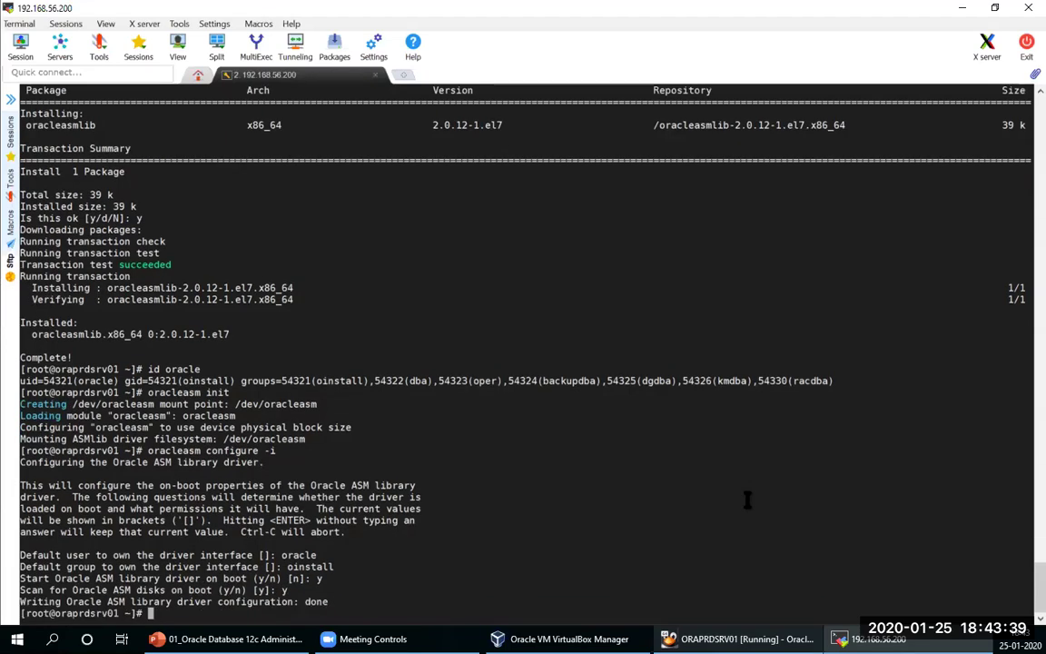
text(oracleasm configure)
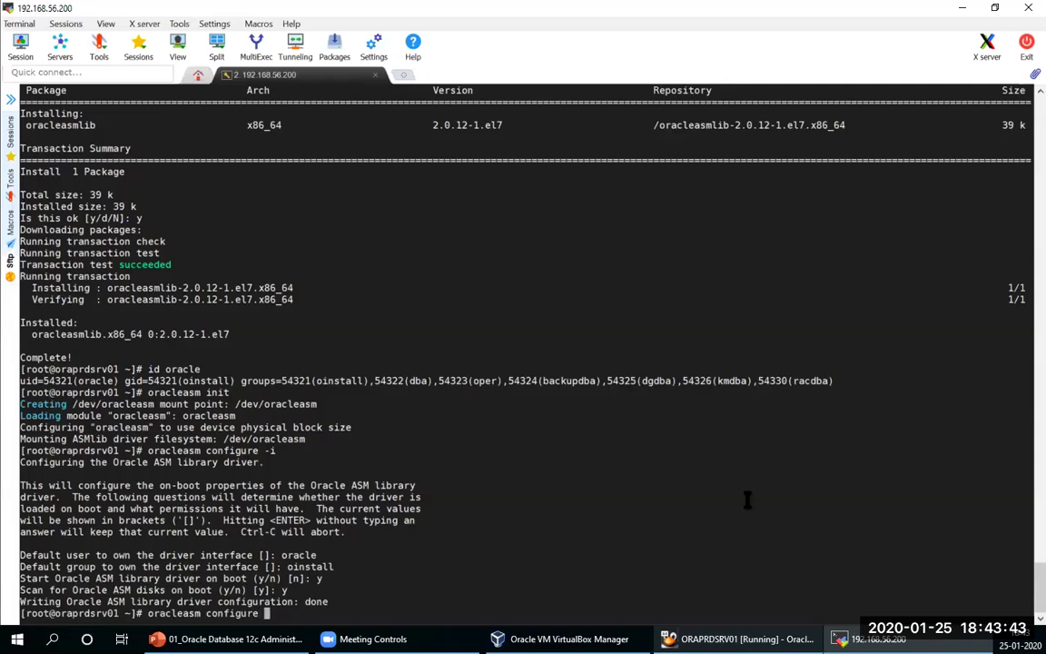
key(Return)
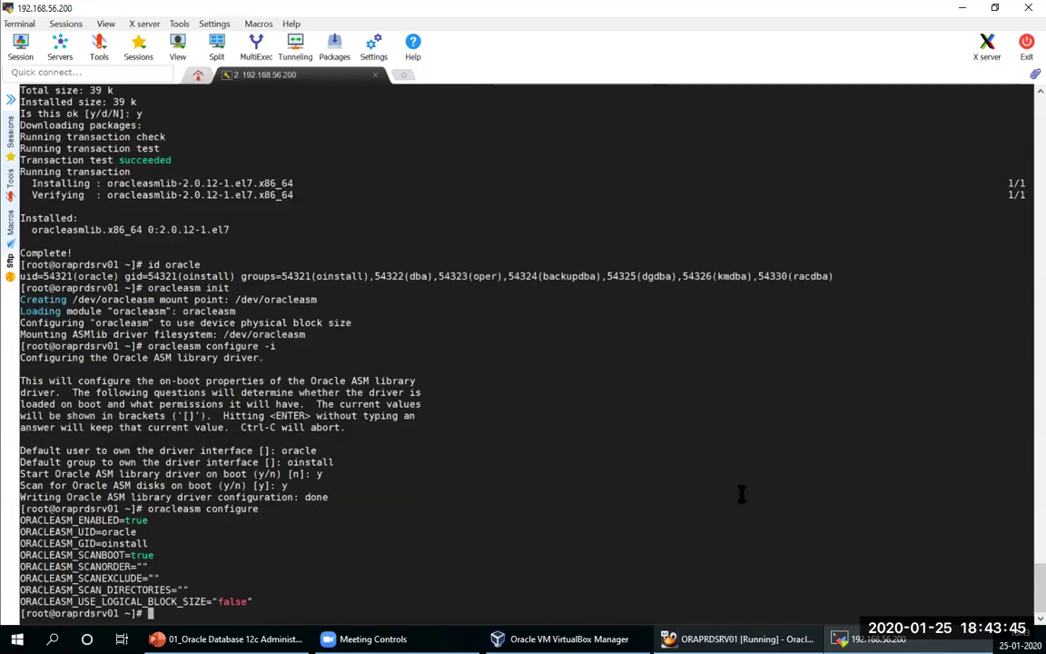
double_click(118, 532)
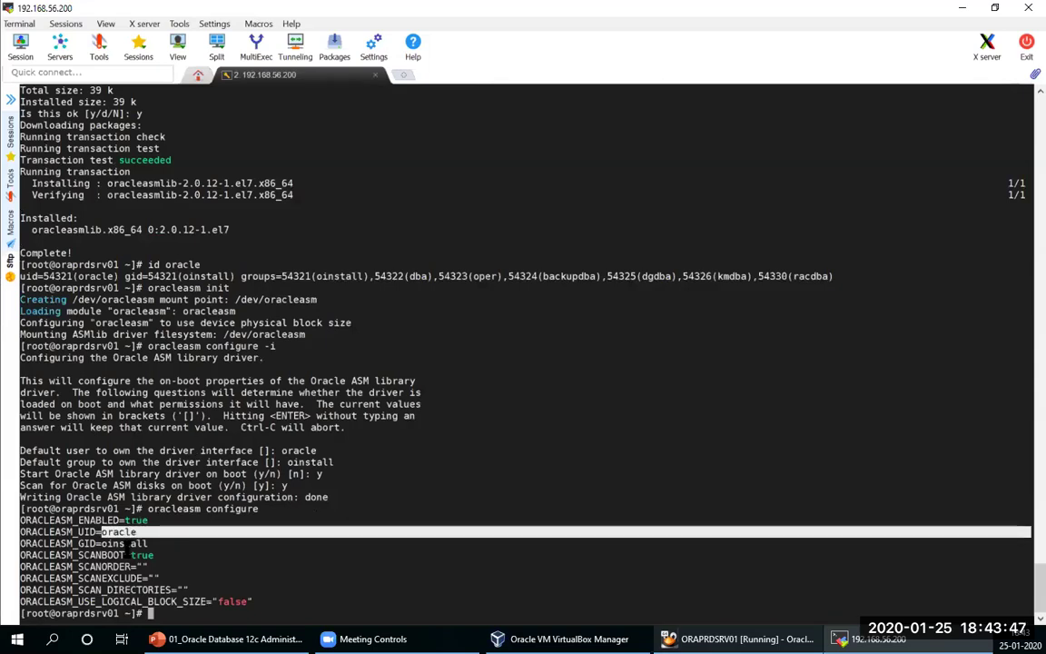
click(511, 508)
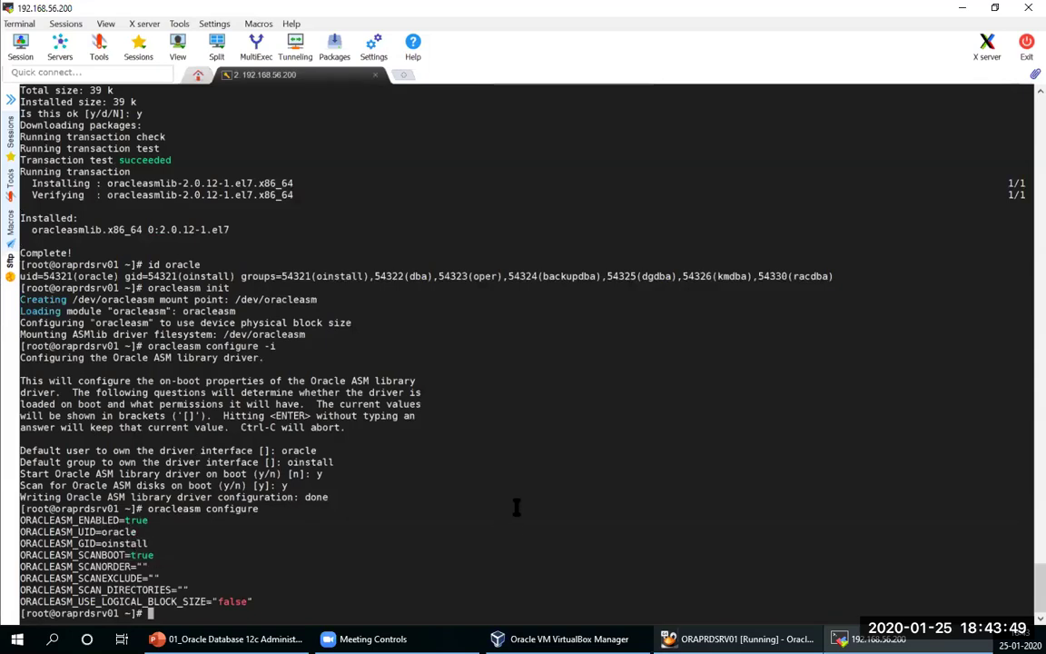
text(oraclea)
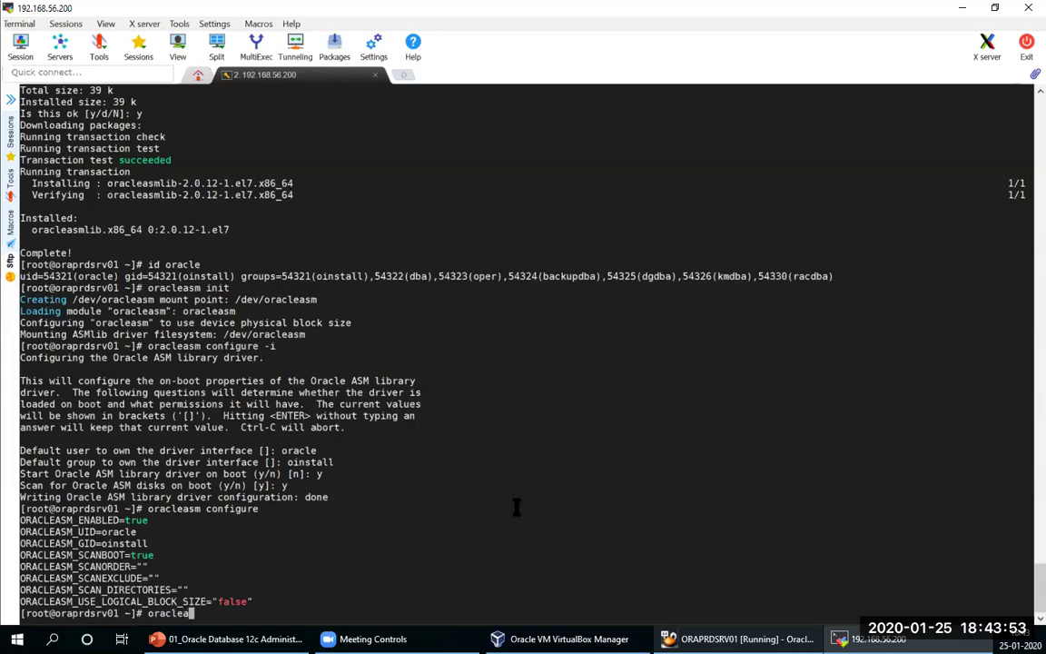
text(sm create d)
key(BackSpace)
key(BackSpace)
text(de)
key(BackSpace)
text(isk)
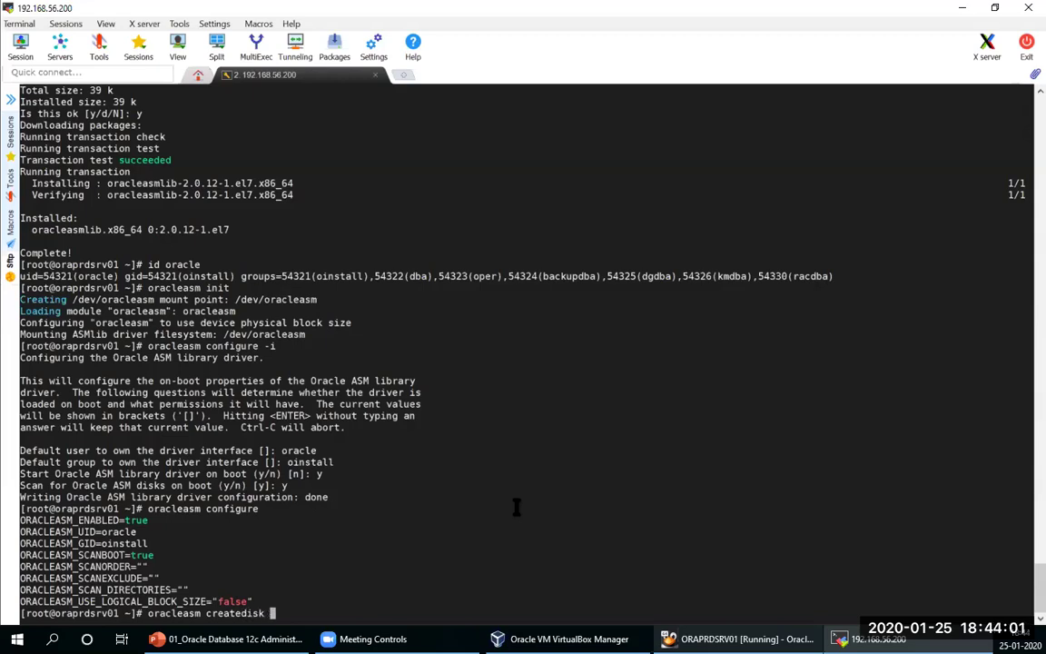
key(BackSpace)
key(BackSpace)
key(BackSpace)
key(BackSpace)
key(BackSpace)
key(BackSpace)
key(BackSpace)
key(BackSpace)
key(BackSpace)
key(BackSpace)
key(BackSpace)
key(BackSpace)
key(BackSpace)
key(BackSpace)
key(BackSpace)
key(BackSpace)
key(BackSpace)
key(BackSpace)
key(BackSpace)
key(BackSpace)
key(BackSpace)
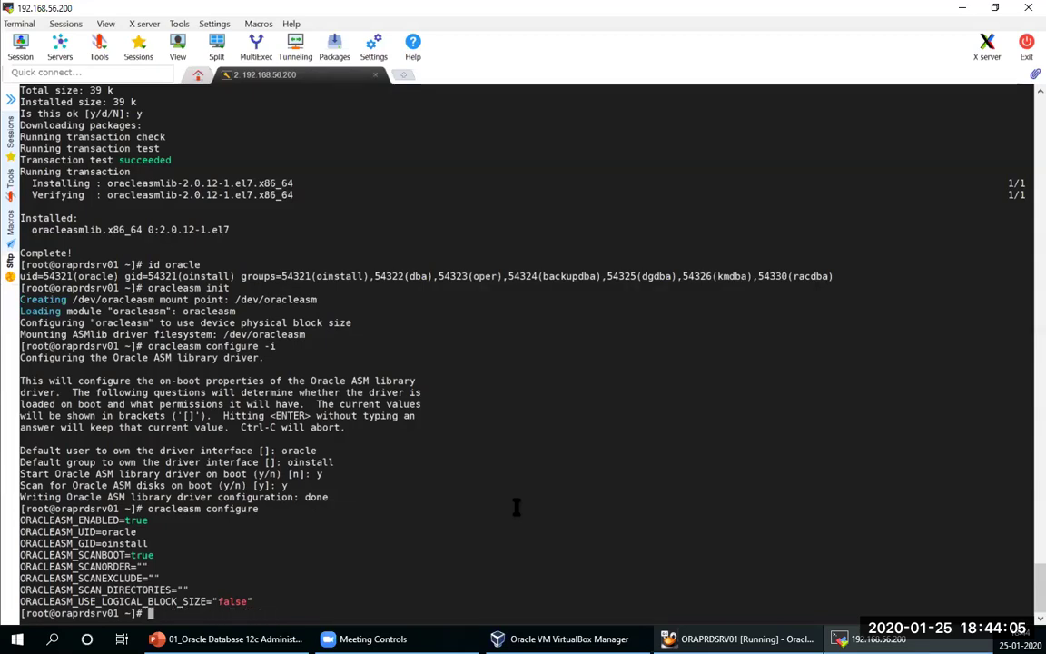
text(cd /dev/oracleasm)
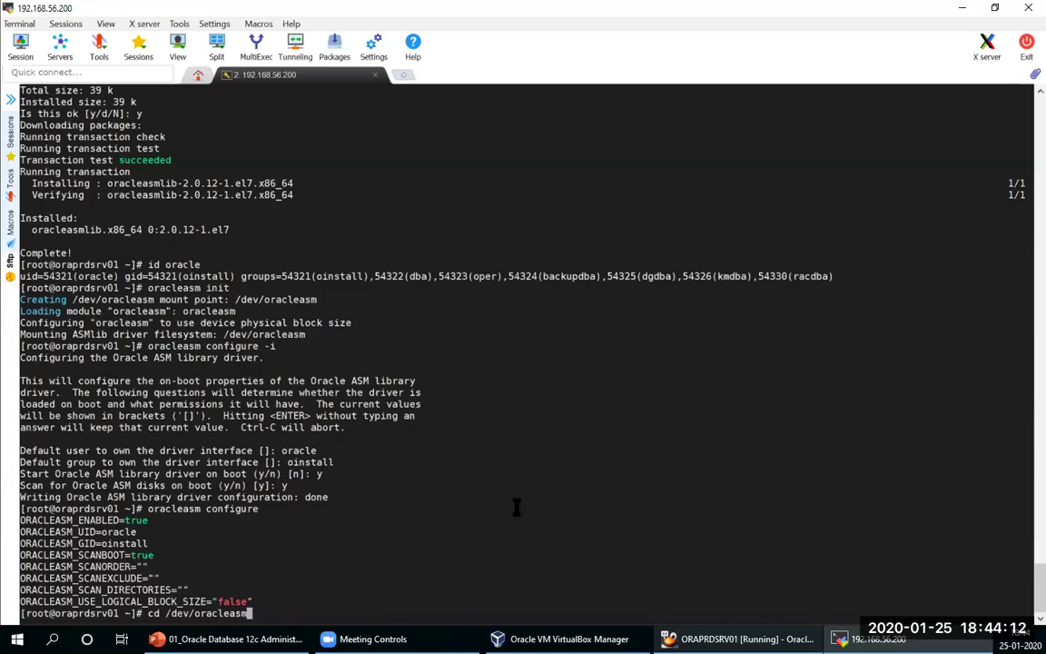
Step: List the contents of /dev/oracleasm and its disks directory with ls -ltr
key(Return)
text(l)
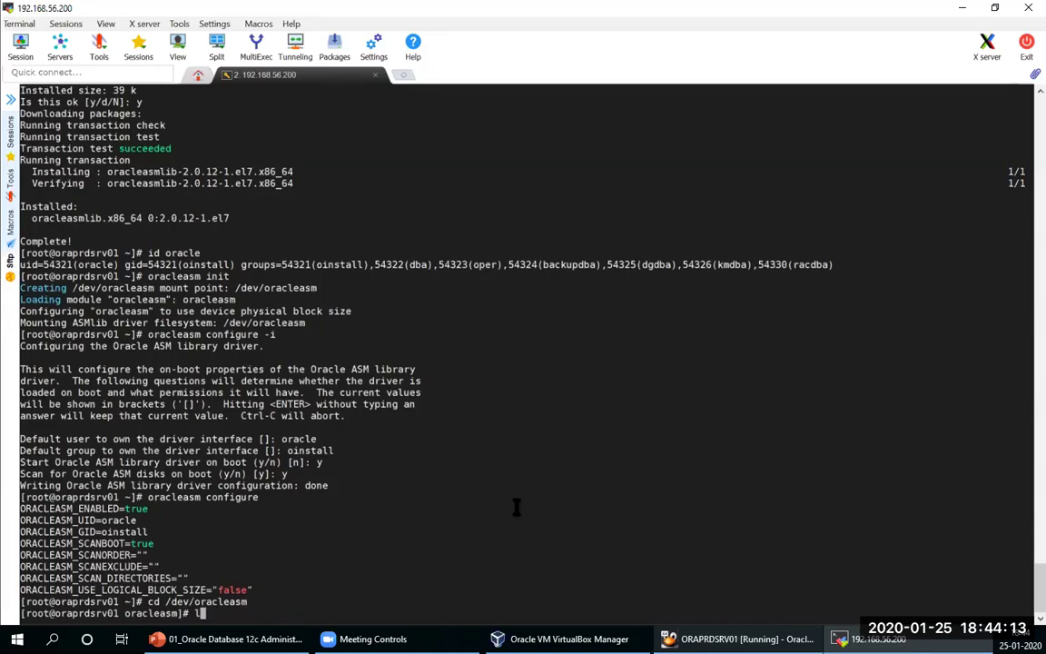
text(s -ltr)
key(Return)
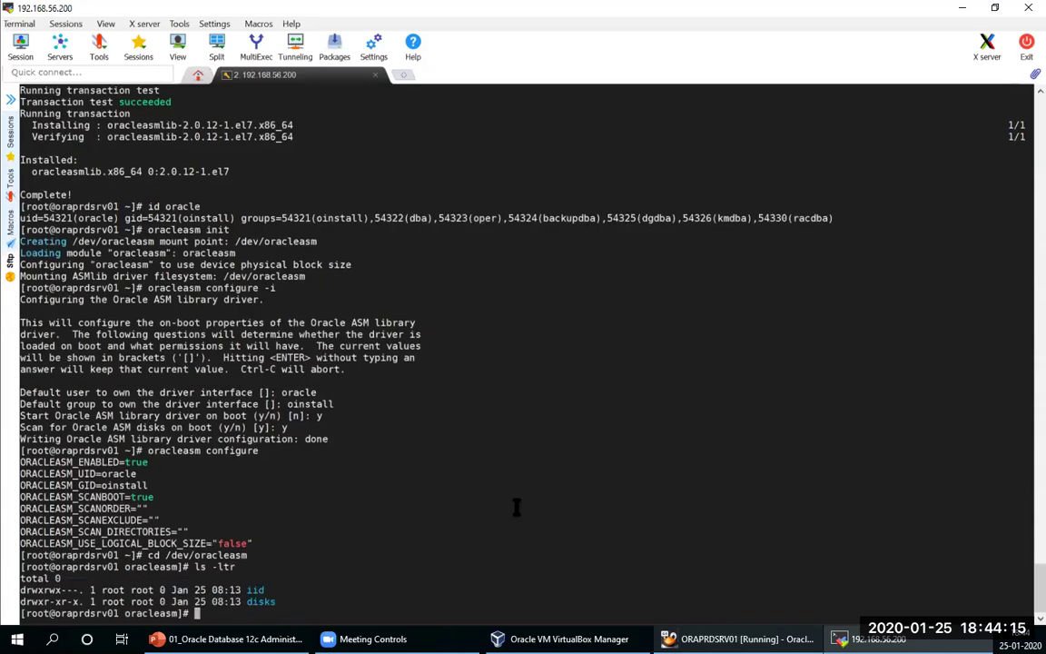
text(ls -lrt)
key(BackSpace)
key(BackSpace)
key(BackSpace)
key(BackSpace)
key(BackSpace)
key(BackSpace)
key(BackSpace)
text(cd disks)
key(Return)
text(ls -ltr)
key(Return)
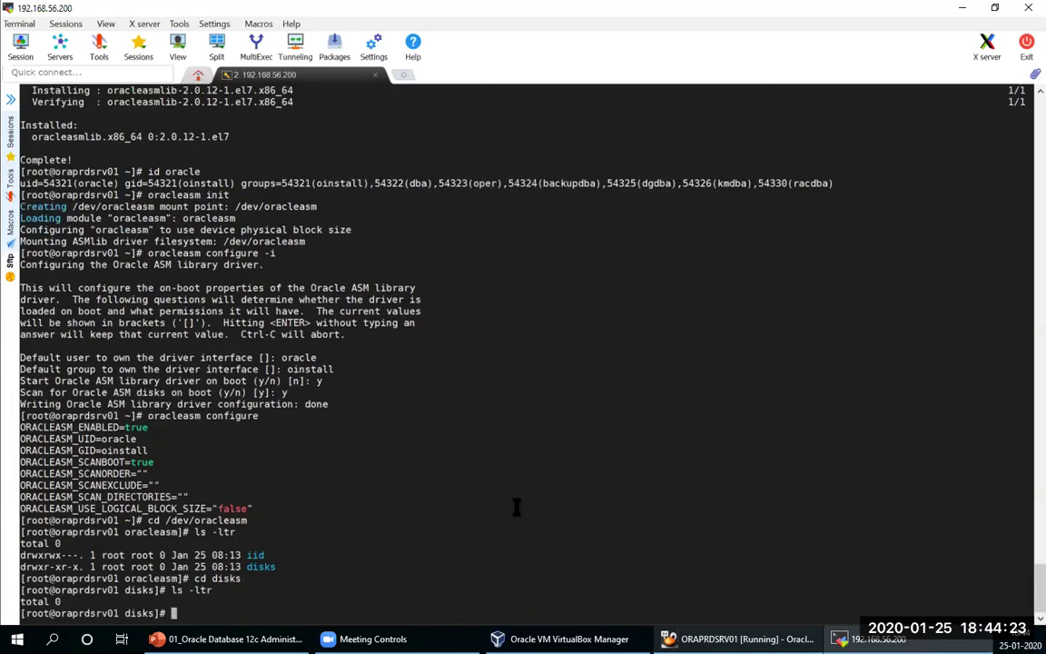
text(ls -ltr)
key(BackSpace)
key(BackSpace)
key(BackSpace)
key(BackSpace)
key(BackSpace)
key(BackSpace)
key(BackSpace)
key(BackSpace)
Step: Run oracleasm scandisks and oracleasm listdisks to check existing ASM disks
text(oracleasm)
text( s)
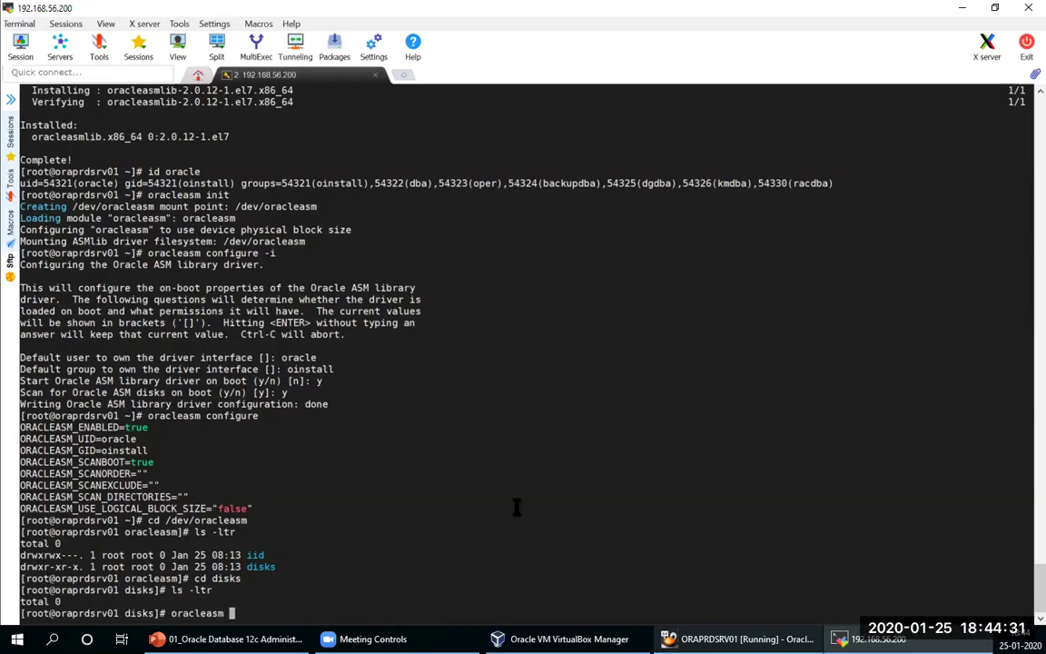
text(candisks)
key(Return)
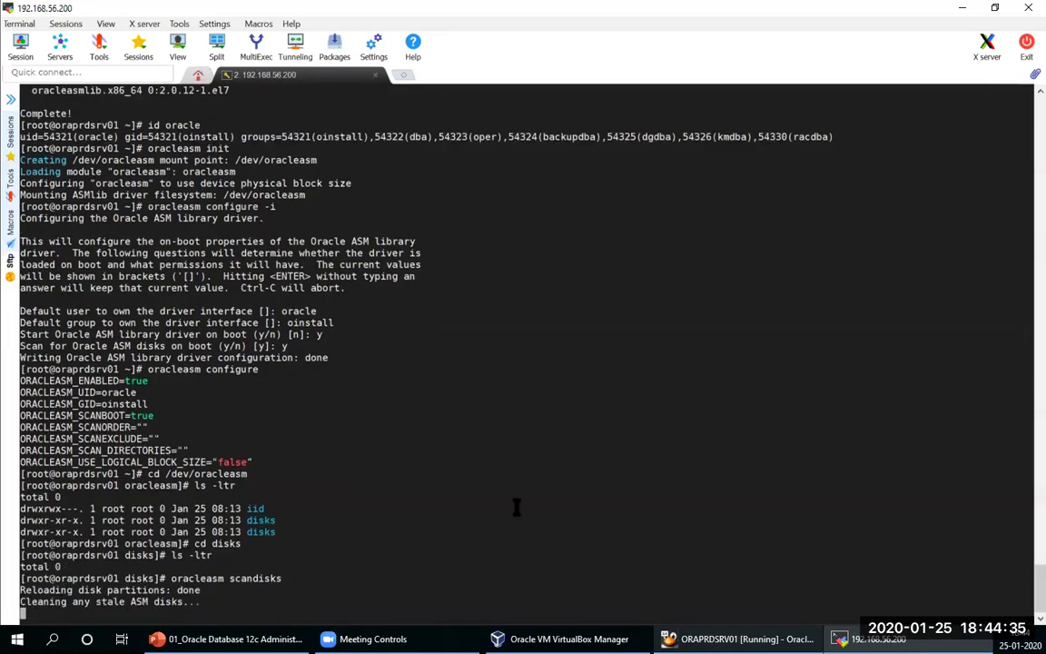
key(Up)
key(BackSpace)
key(BackSpace)
key(BackSpace)
key(BackSpace)
key(BackSpace)
key(BackSpace)
key(BackSpace)
key(BackSpace)
key(BackSpace)
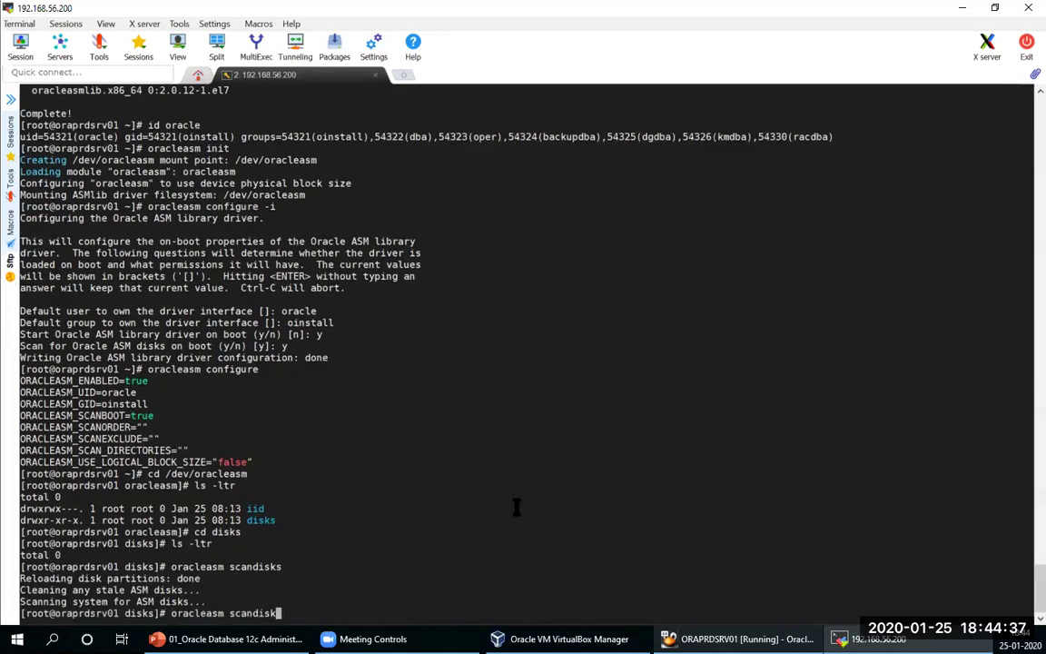
text(listdisks)
key(Return)
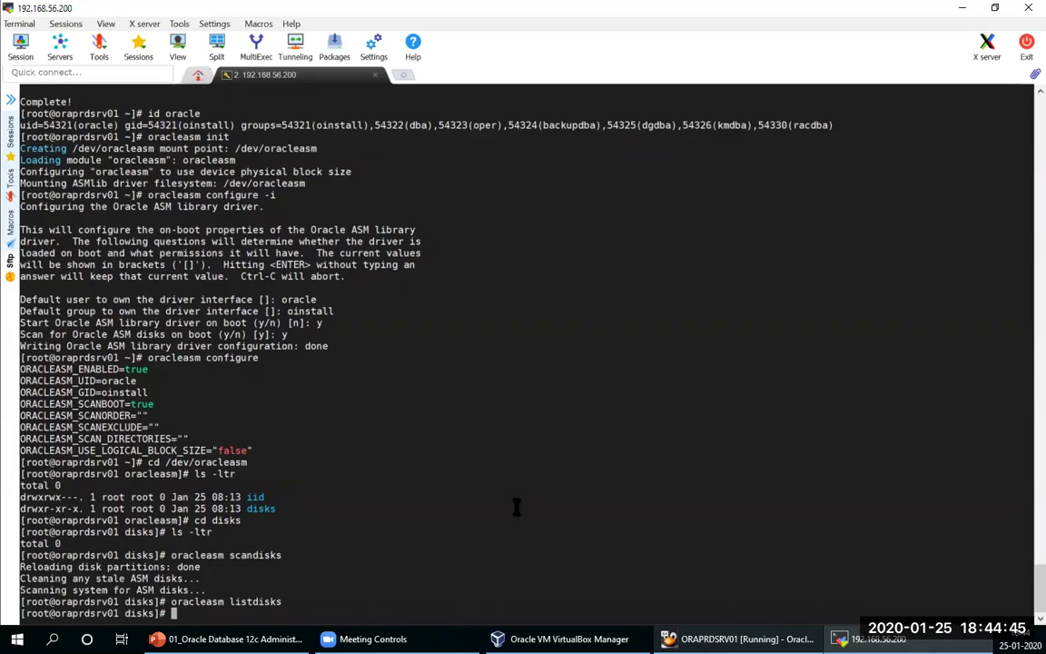
Step: Create ASM disks DATA_ASM_01 on /dev/sdb1 and DATA_ASM_02 on /dev/sdc1
key(Up)
key(BackSpace)
key(BackSpace)
key(BackSpace)
key(BackSpace)
key(BackSpace)
key(BackSpace)
key(BackSpace)
key(BackSpace)
key(BackSpace)
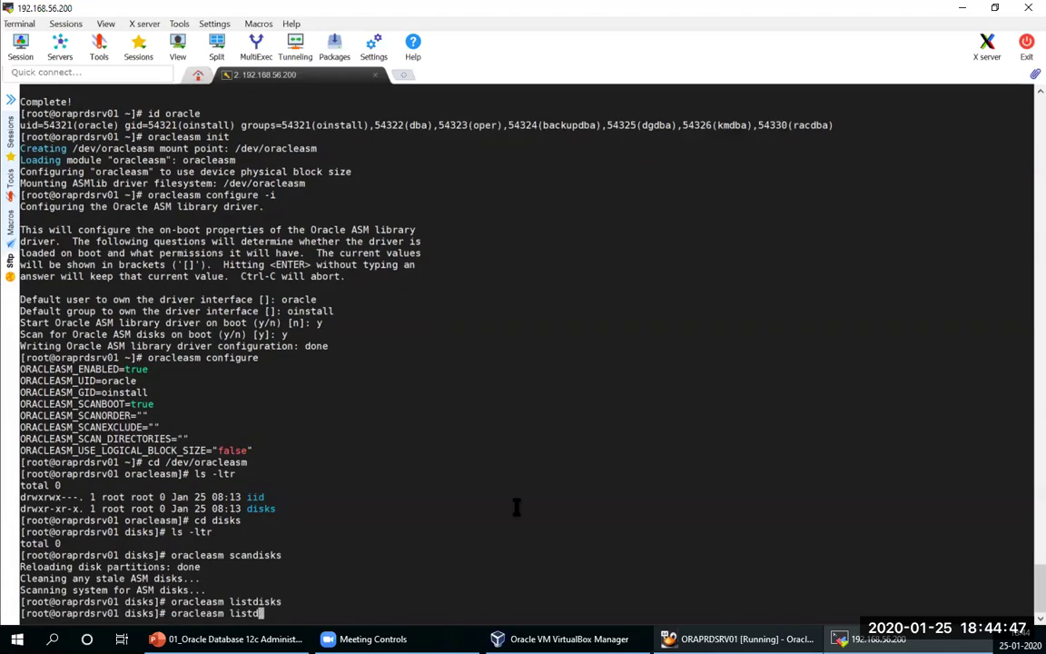
text(createdisk )
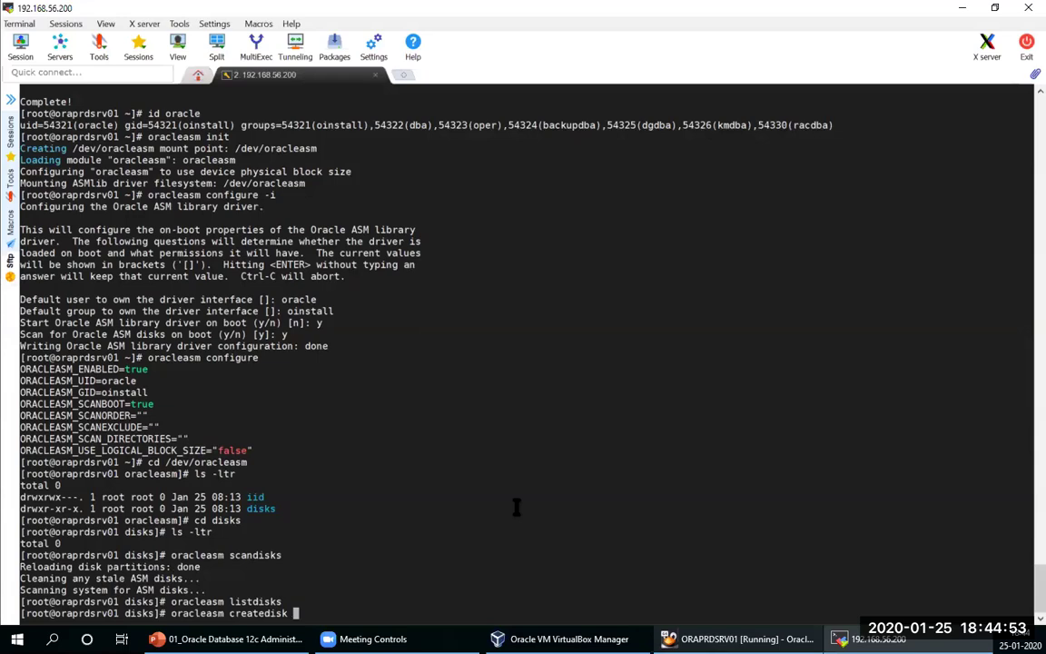
text(A)
key(BackSpace)
text(DATA_ASM)
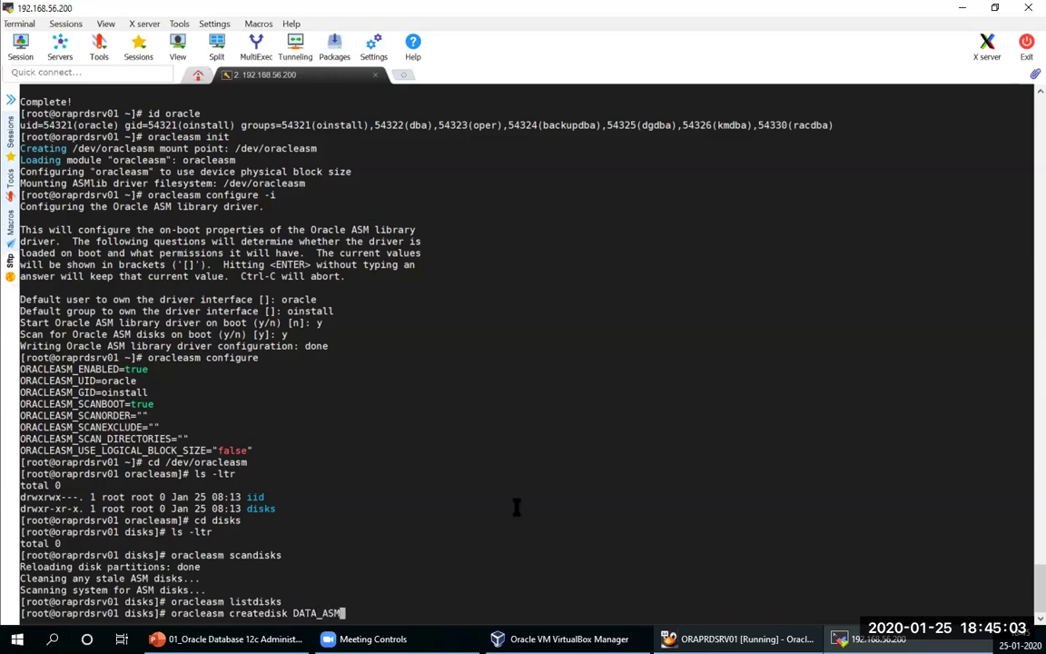
text(_01 /dev/sdb1)
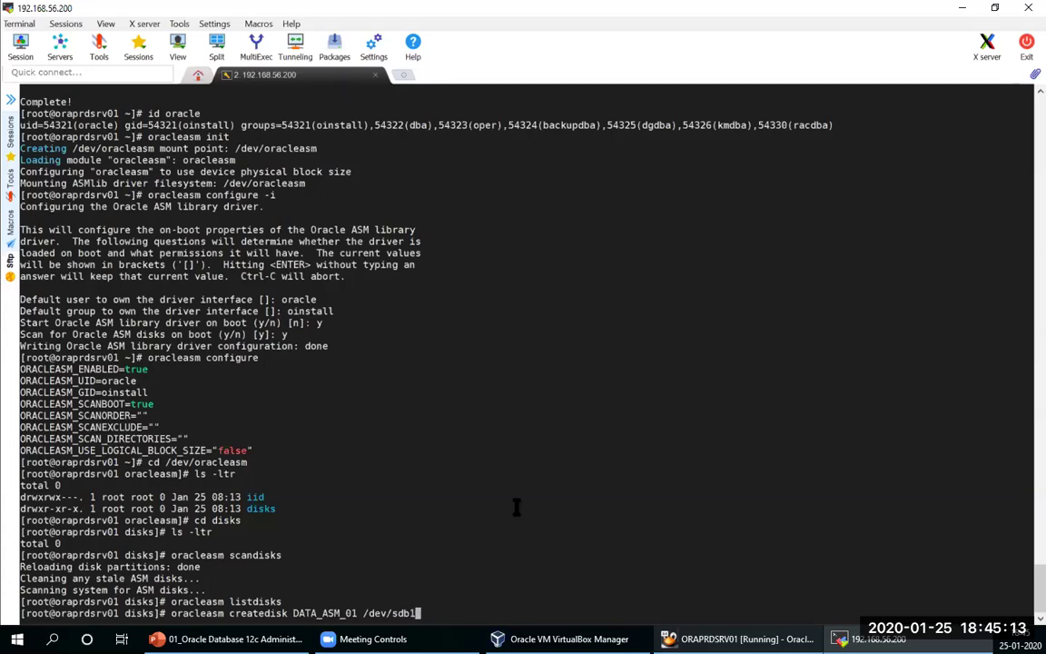
key(Return)
key(Up)
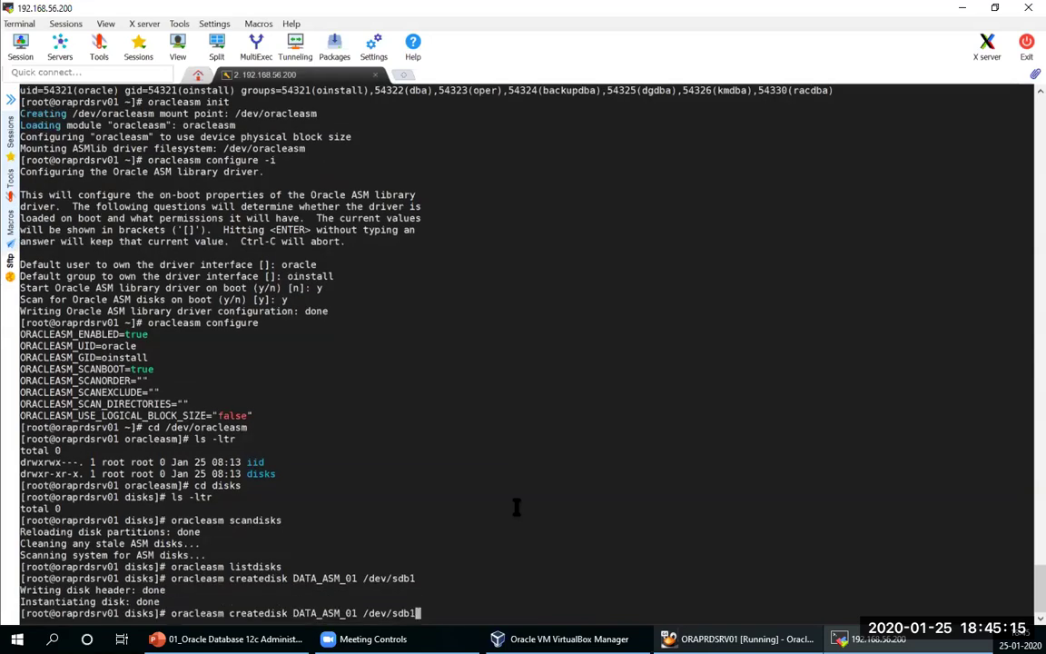
key(BackSpace)
key(BackSpace)
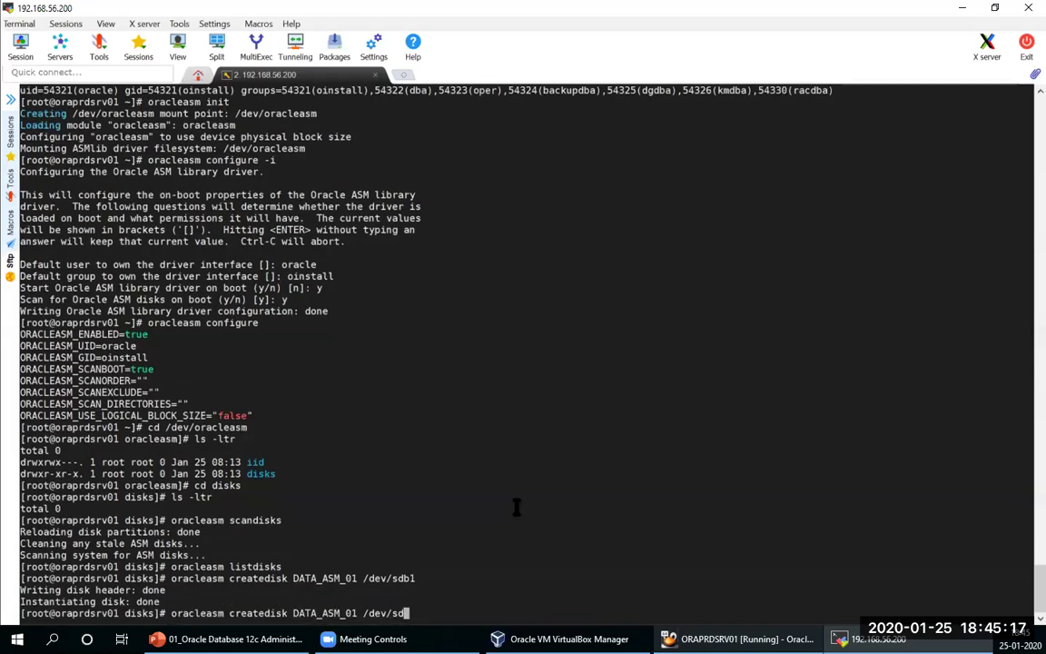
text(c1)
key(Left)
key(Left)
key(Left)
key(Left)
key(Left)
key(Left)
key(Left)
key(Left)
key(Left)
key(Left)
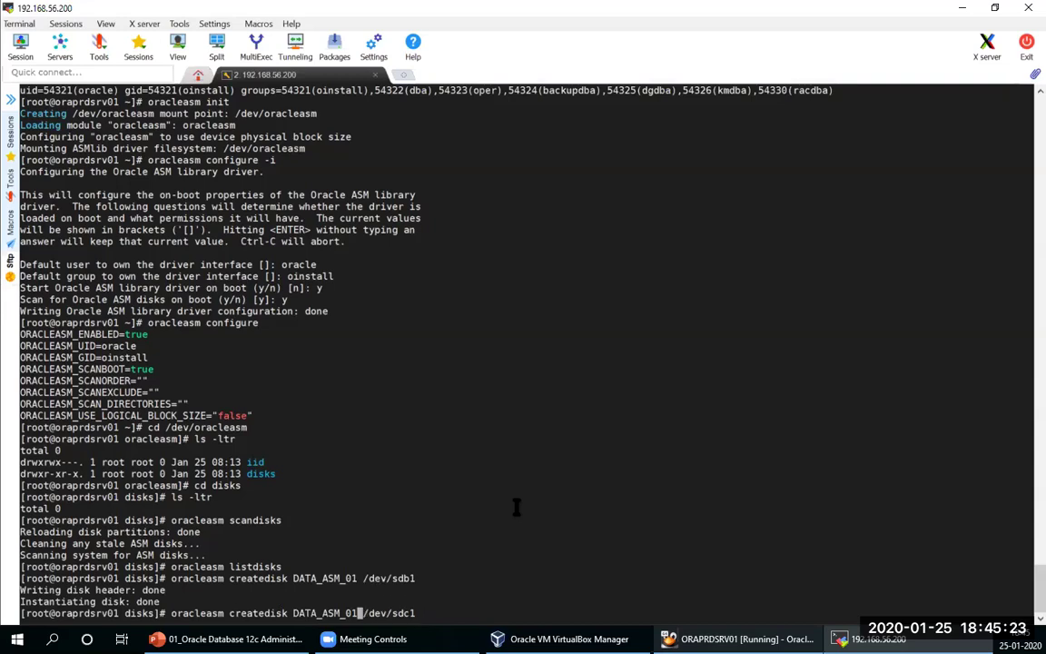
key(BackSpace)
text(2)
key(Return)
Step: Create ASM disks DATA_ASM_03 on /dev/sdd1 and DATA_ASM_04 on /dev/sde1
key(Up)
key(BackSpace)
key(BackSpace)
text(d1)
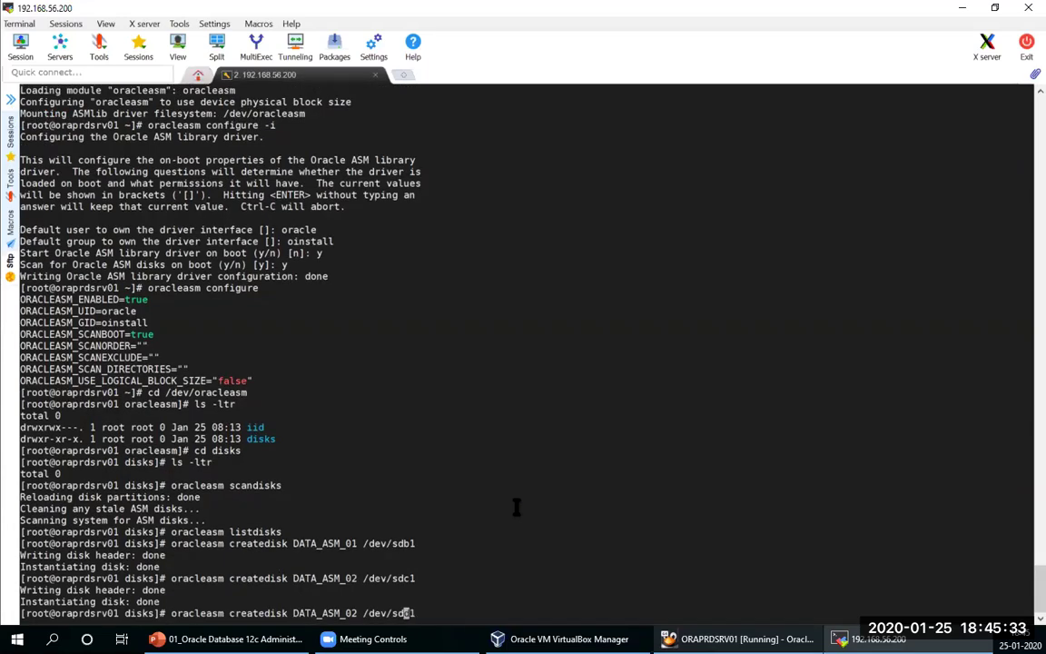
key(Left)
key(Left)
key(Left)
key(Left)
key(Left)
key(Left)
key(Left)
key(Left)
key(BackSpace)
text(3)
key(Return)
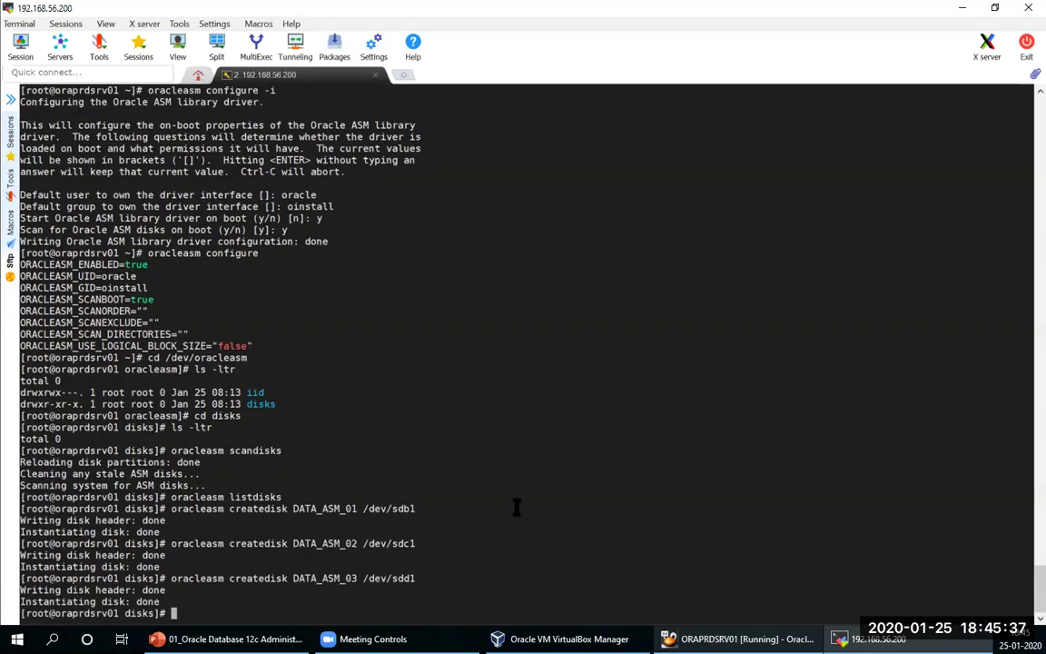
key(Up)
key(BackSpace)
key(BackSpace)
text(e1)
key(Left)
key(Left)
key(Left)
key(Left)
key(Left)
key(Left)
key(Left)
key(Left)
key(Left)
key(Left)
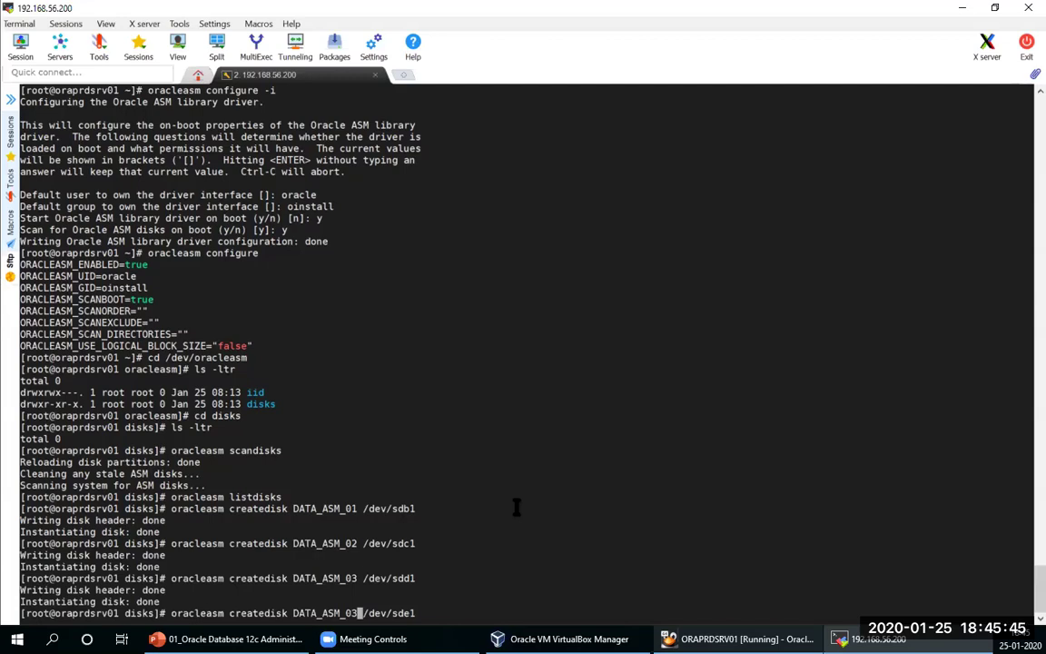
key(BackSpace)
text(4)
key(Return)
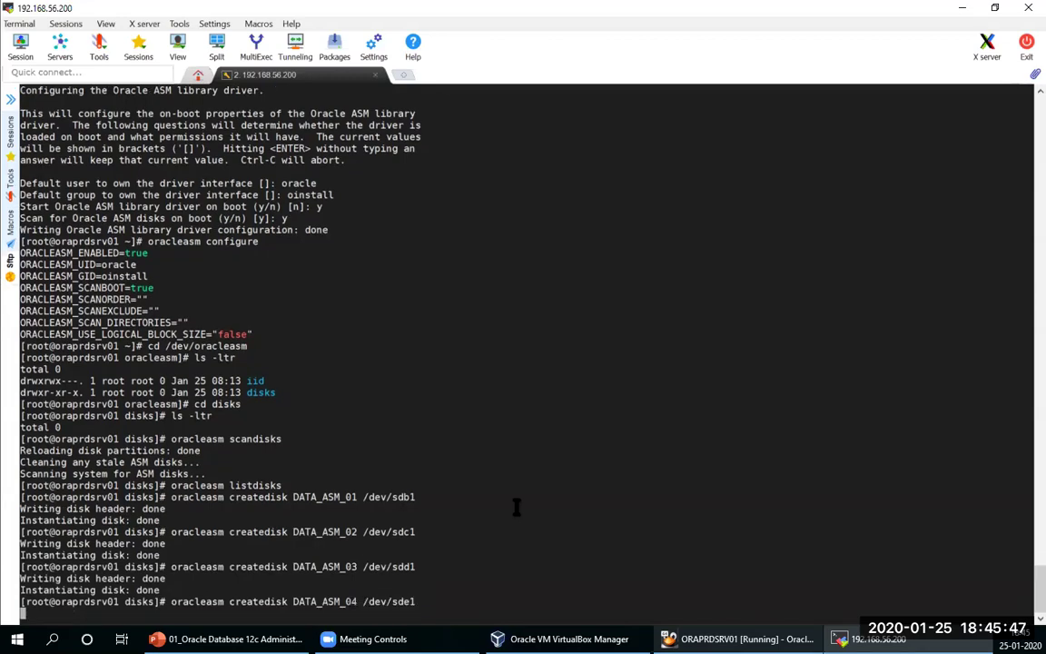
Step: Create ASM disks FRA_ASM_01 on /dev/sdf1 and FRA_ASM_02 on /dev/sdg1
key(Up)
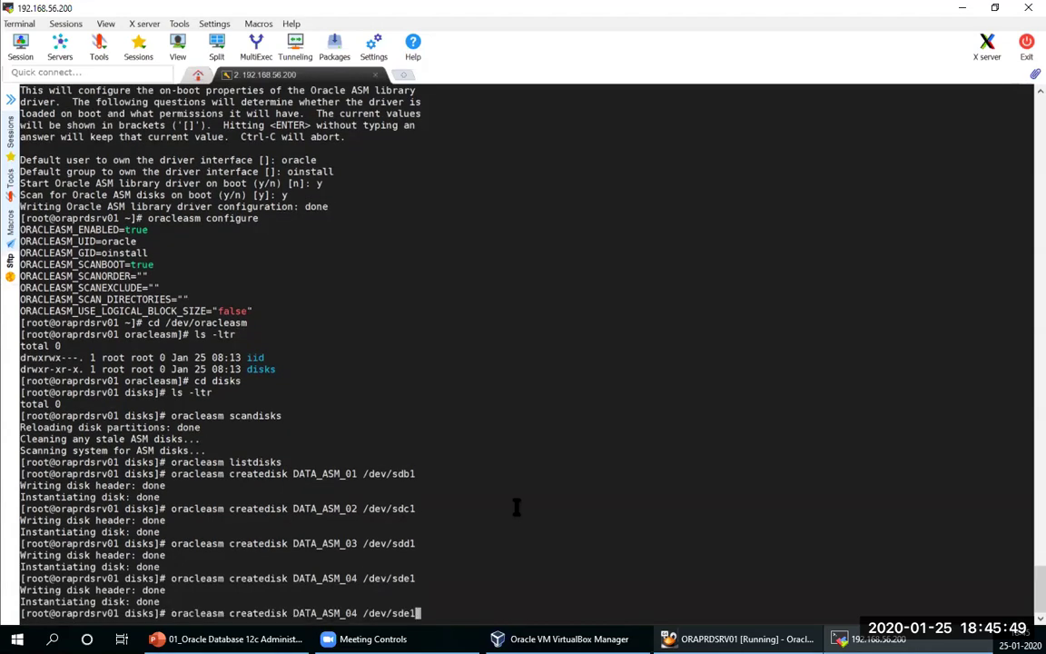
key(BackSpace)
key(BackSpace)
text(f1)
key(Left)
key(Left)
key(Left)
key(Left)
key(Left)
key(Left)
key(Left)
key(Left)
key(Left)
key(Left)
key(Left)
key(Left)
key(Left)
key(Left)
key(Left)
key(Left)
key(Left)
key(BackSpace)
key(BackSpace)
key(BackSpace)
key(BackSpace)
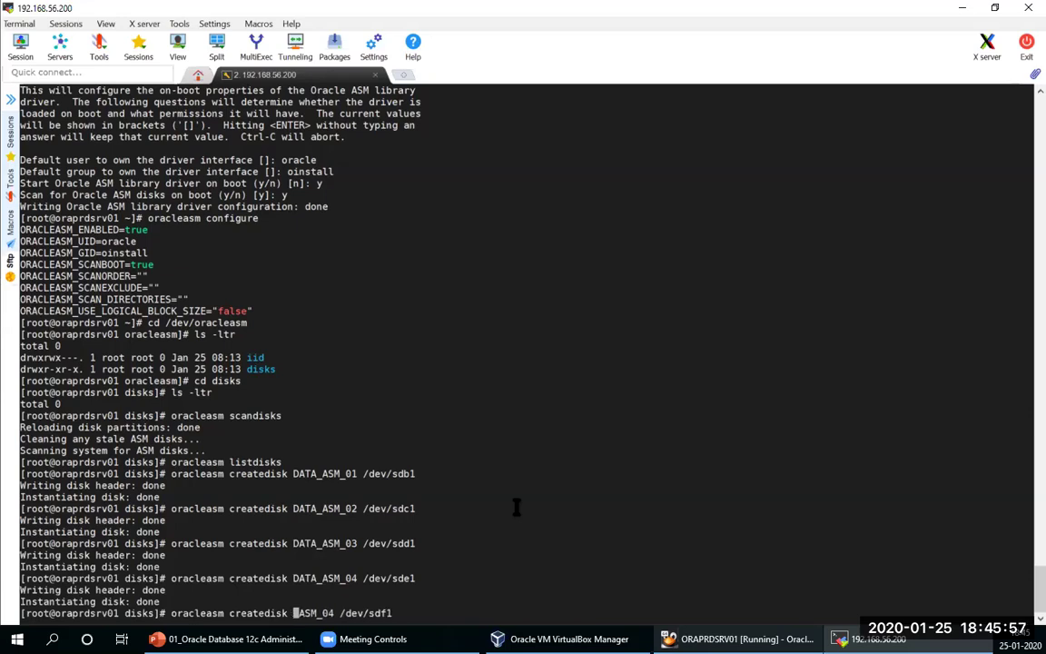
text(FRA)
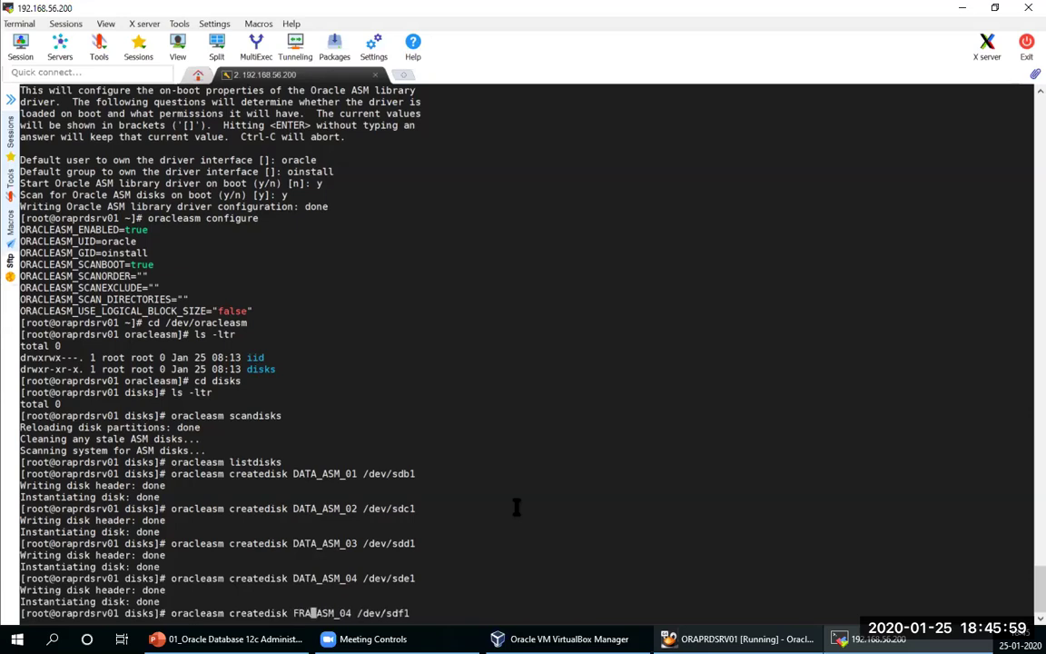
key(Right)
key(Right)
key(Right)
key(Right)
key(Right)
key(Right)
key(Right)
key(BackSpace)
text(1)
key(Return)
key(Up)
key(BackSpace)
key(BackSpace)
text(g1)
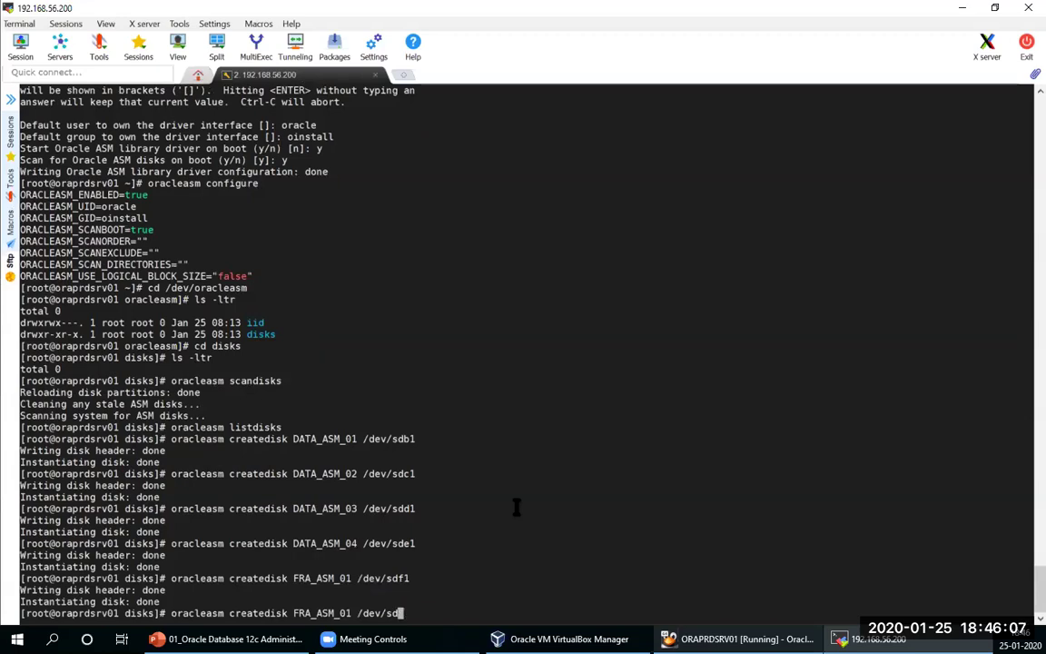
key(Left)
key(Left)
key(Left)
key(Left)
key(Left)
key(Left)
key(Left)
key(Left)
key(Left)
key(Left)
key(Return)
key(Up)
key(Up)
key(Up)
key(Up)
key(Up)
key(Up)
key(Up)
key(Up)
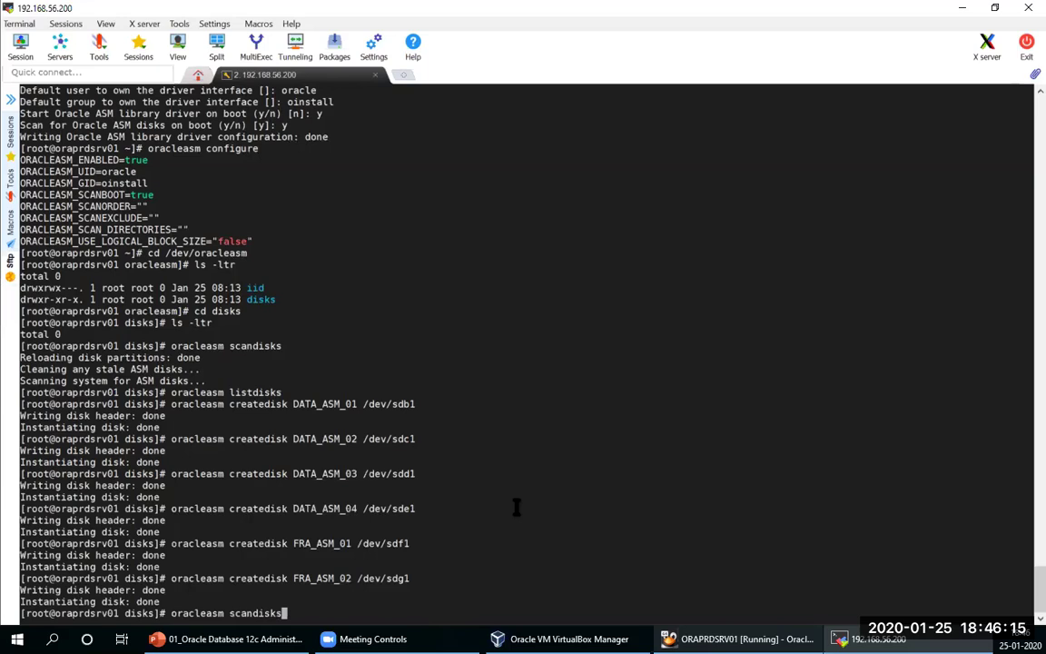
Step: Rescan with oracleasm scandisks and list all six ASM disks with listdisks
key(Return)
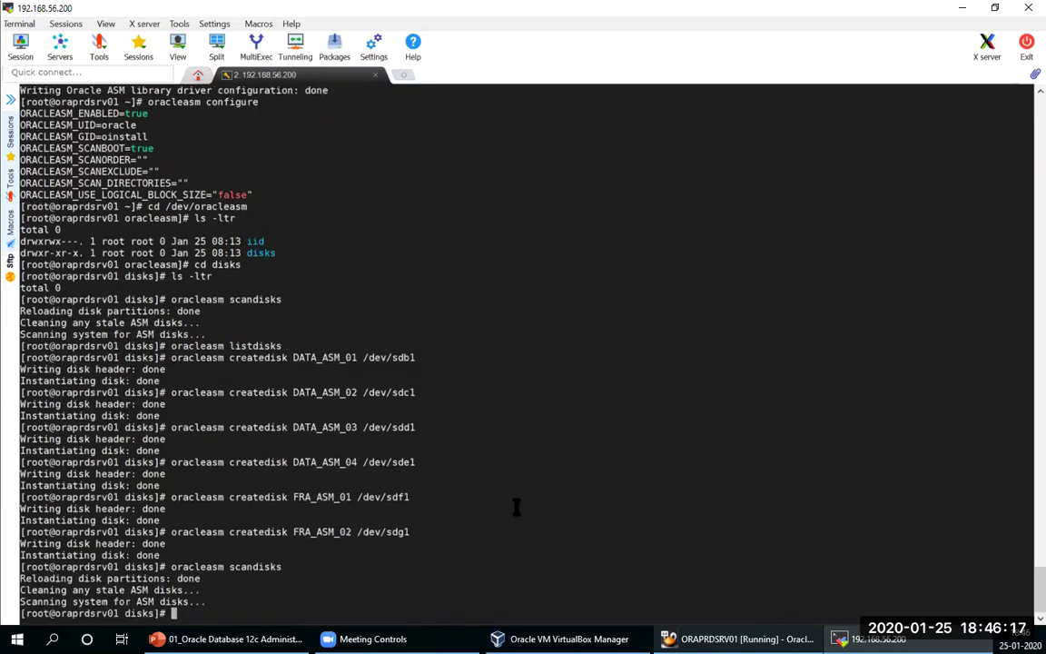
key(Up)
key(Up)
key(Up)
key(Up)
key(Up)
key(Up)
key(Up)
key(Up)
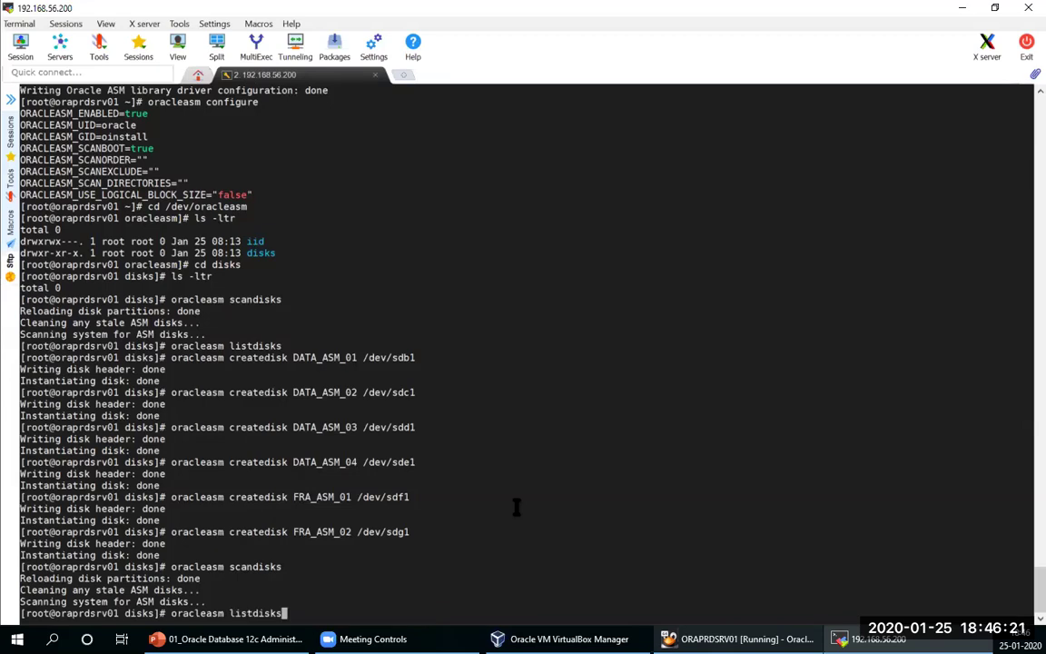
key(Return)
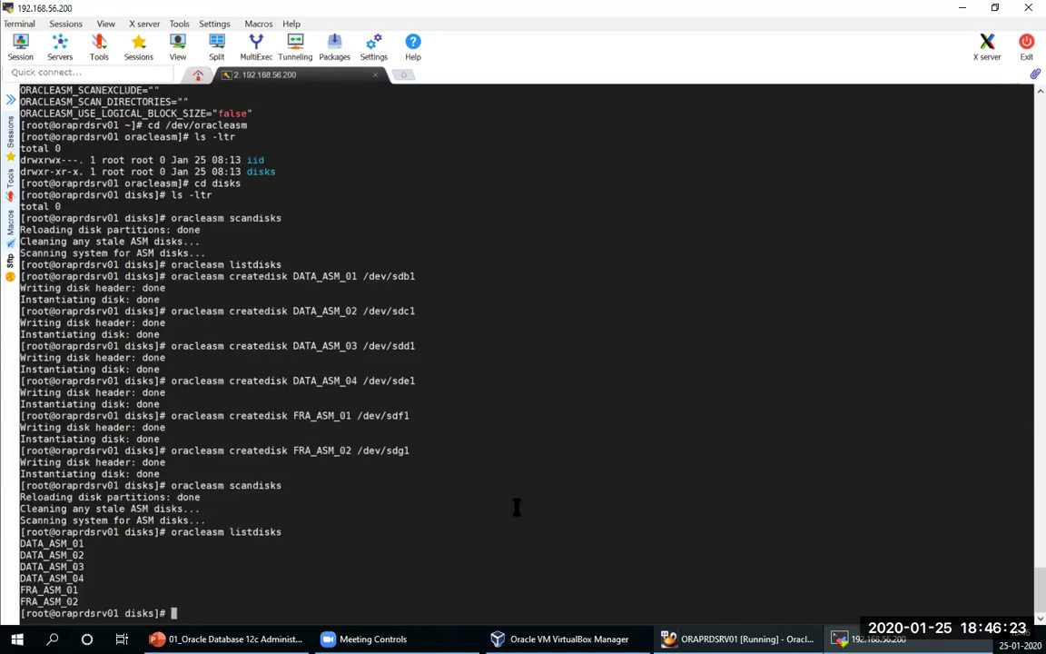
Step: Run pwd and ls -ltr to show the disk devices owned by oracle:oinstall
text(ls -ltr)
key(ctrl+u)
text(pwd)
key(Return)
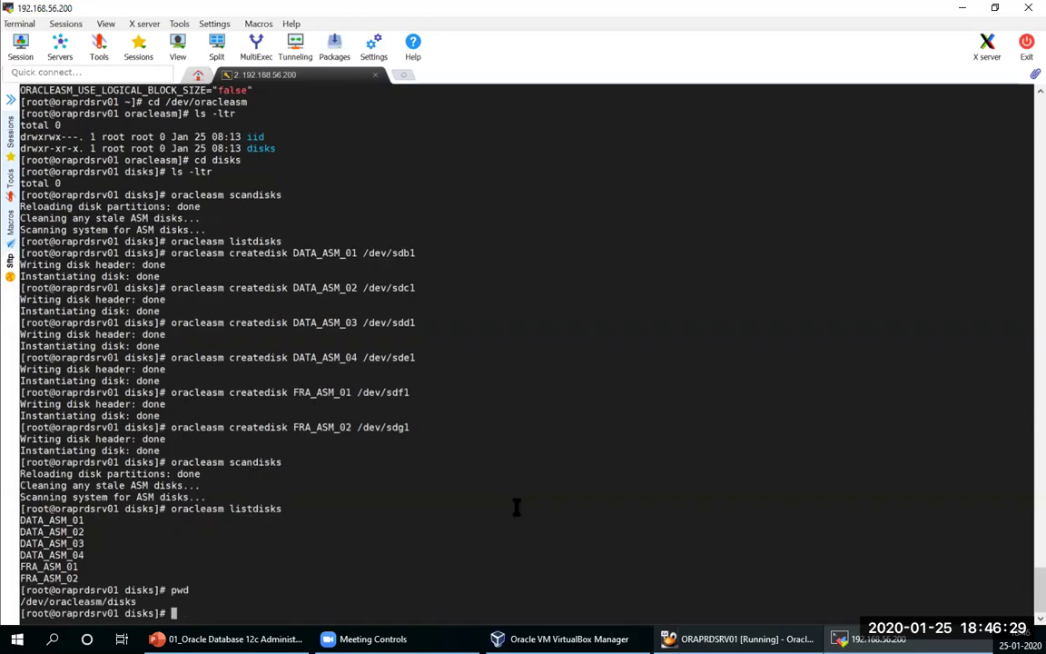
text(ls -ltr)
key(Return)
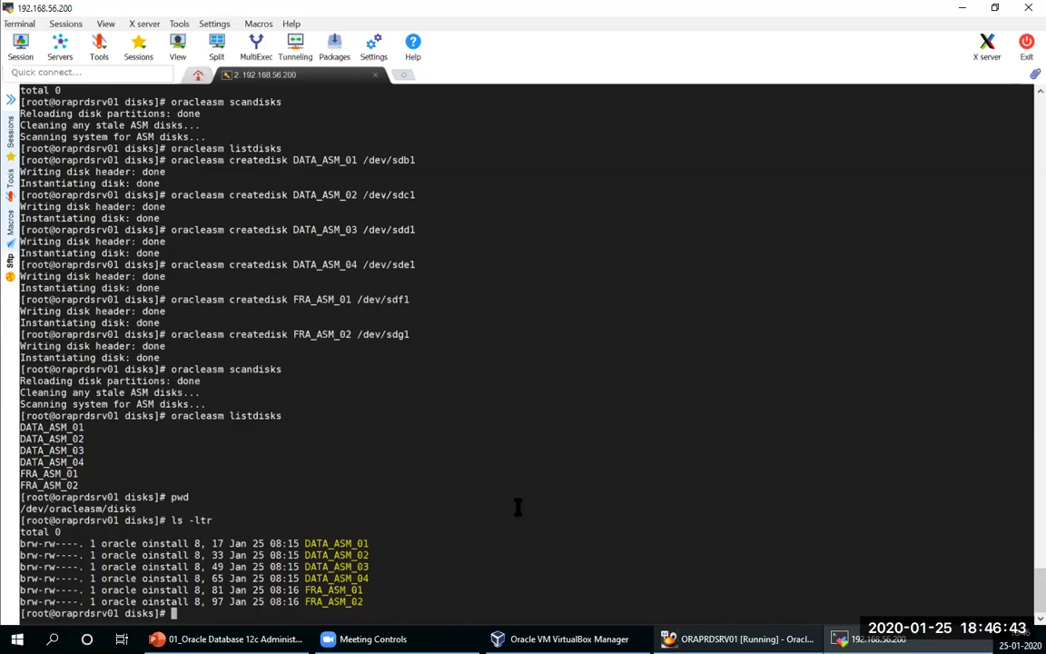
Step: Check /root with ls -ltr, then look in /mnt and try /mount for install software
text(cd /r)
text(oot)
key(Return)
text(ls -ltr)
key(Return)
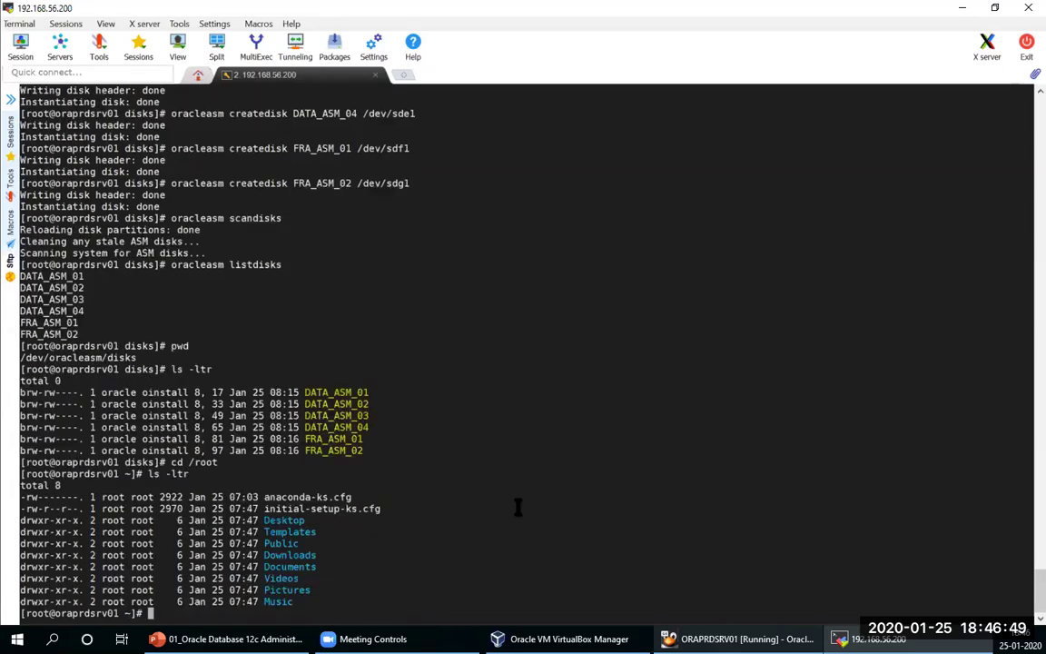
text(cd /mnt)
key(Return)
text(ls -ltr)
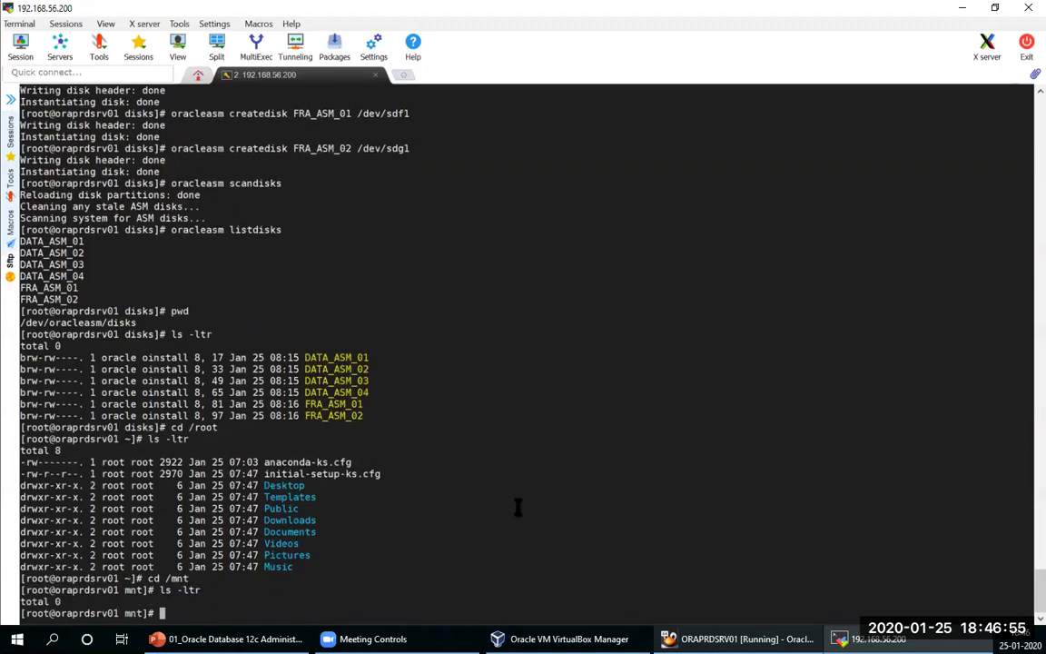
text(cd /mount)
key(Return)
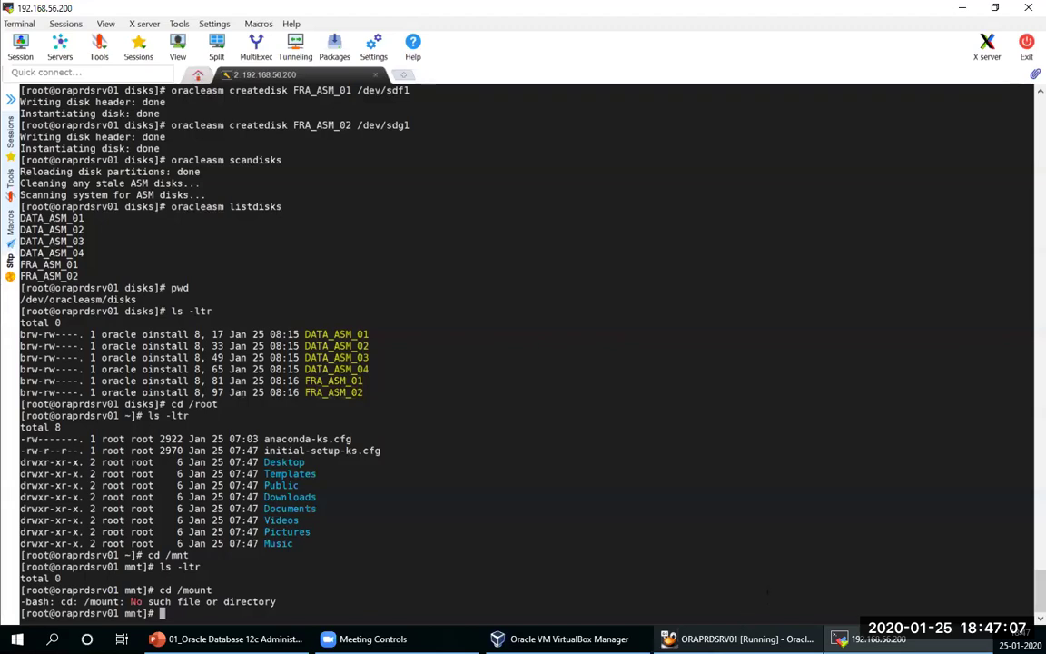
Step: Create the /u01/soft directory with mkdir /u01/soft
text(mkdir /u01/soft)
key(Return)
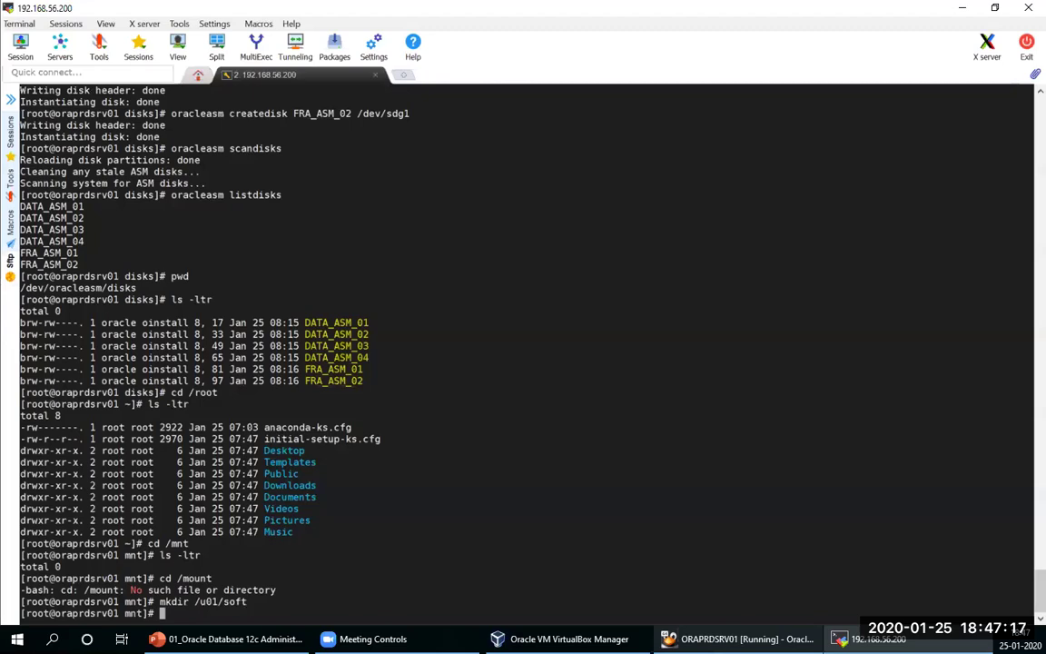
click(740, 638)
Step: Unlock the guest desktop with the account password and minimize Firefox to show sf_Soft
click(568, 182)
text(•••••)
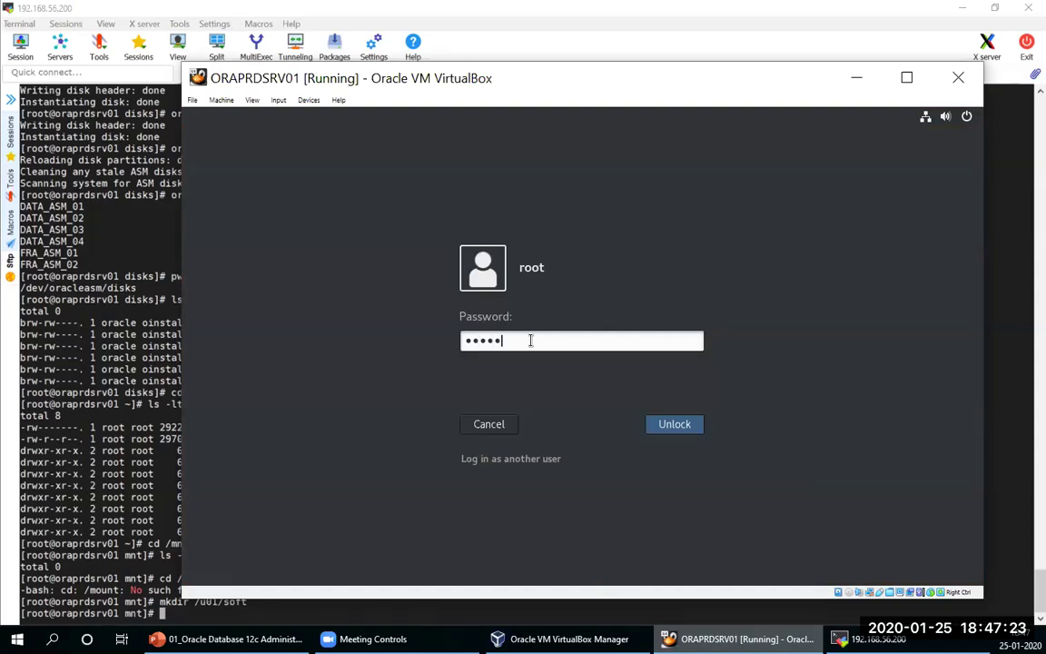
text(••)
key(Return)
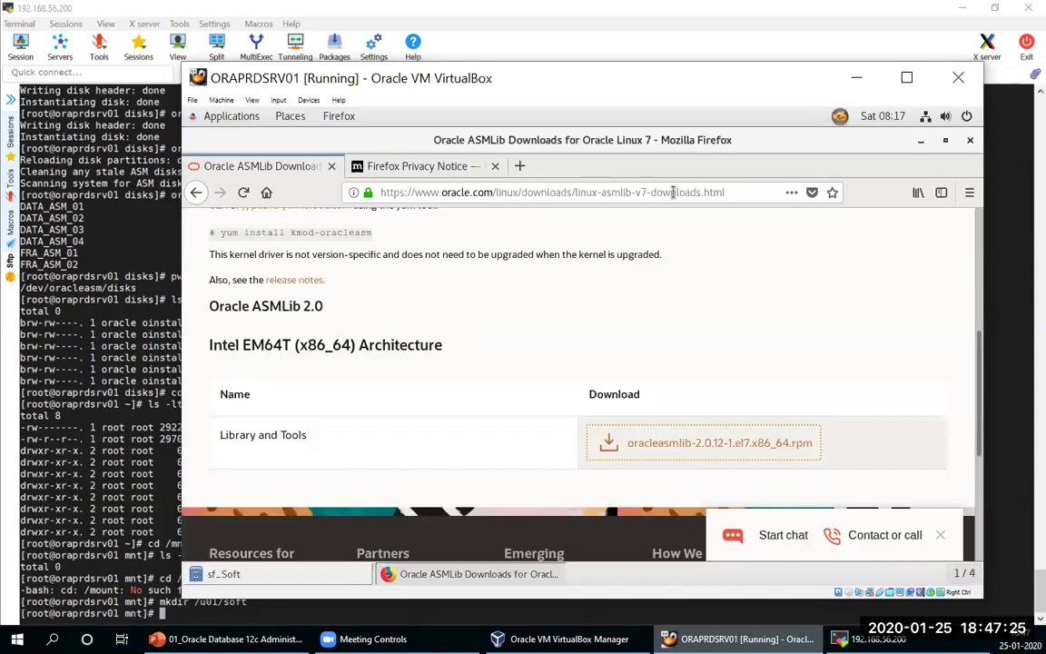
click(922, 143)
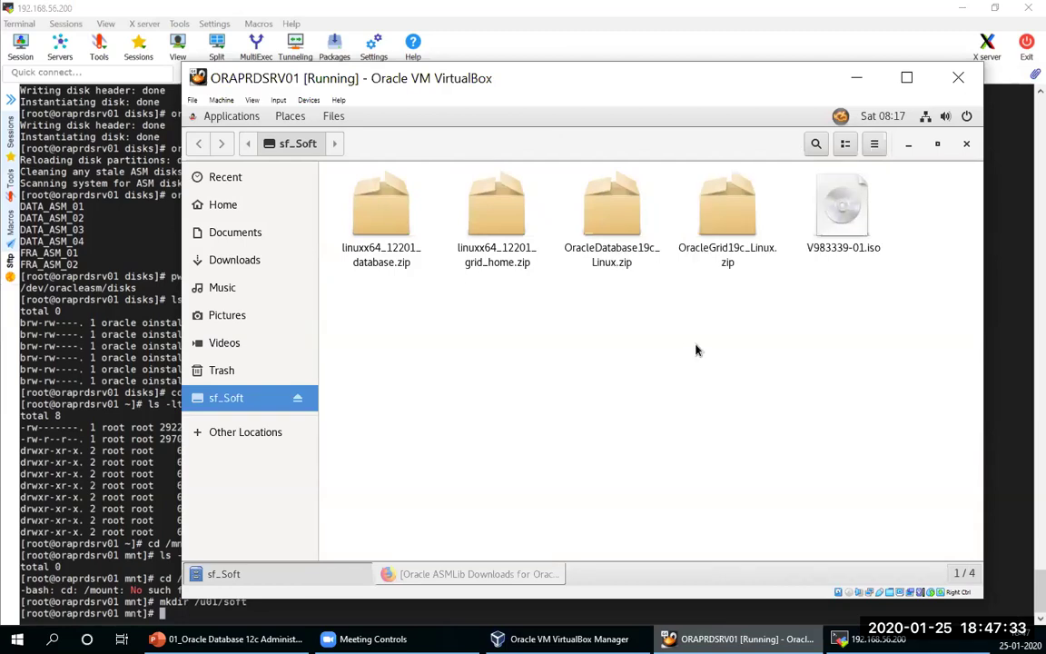
Step: Copy OracleDatabase19c_Linux.zip and OracleGrid19c_Linux.zip from sf_Soft to /u01/soft
click(608, 226)
ctrl+click(731, 229)
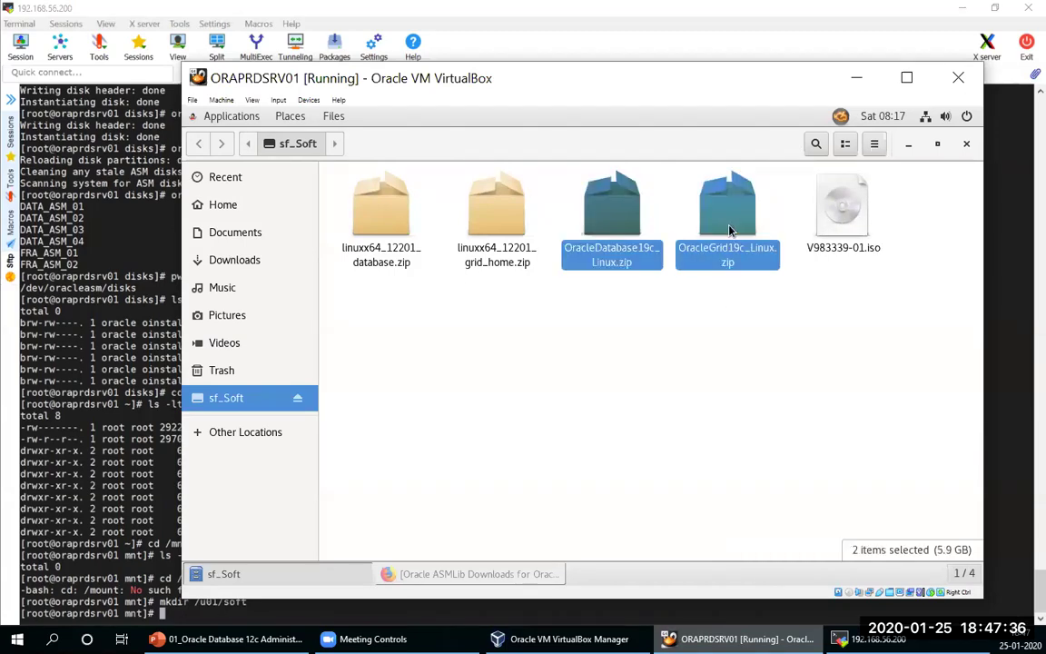
right_click(621, 225)
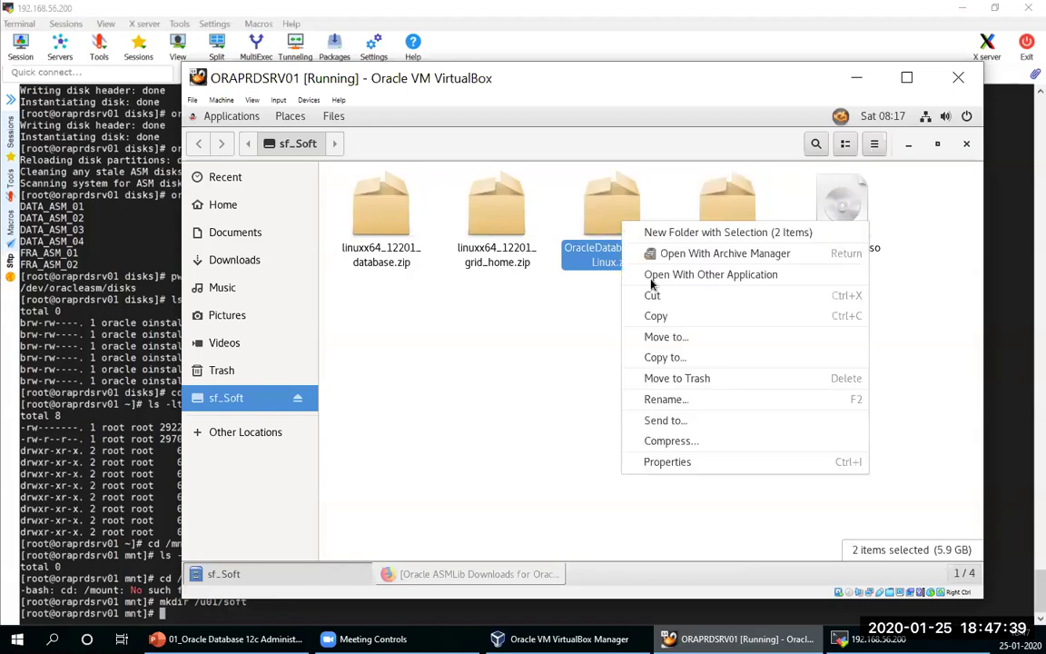
click(669, 358)
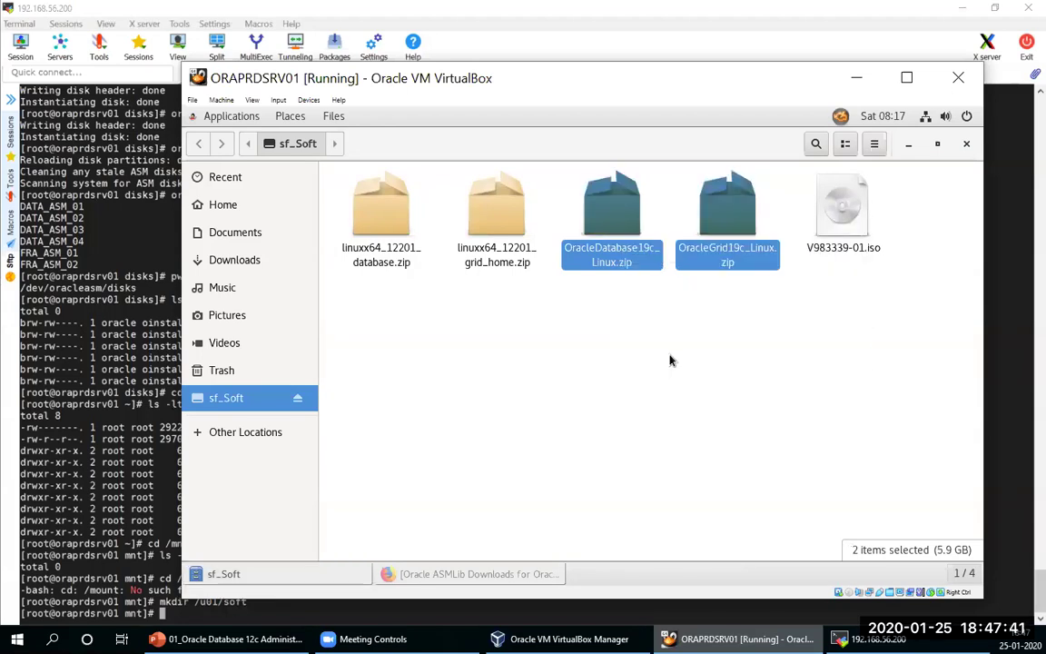
click(227, 433)
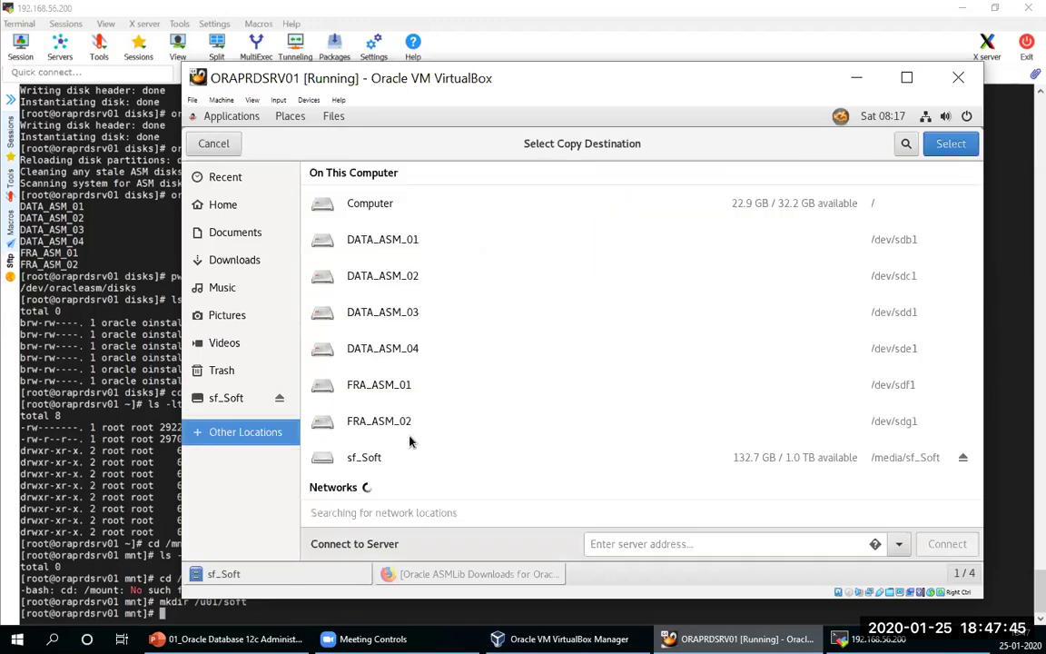
click(362, 206)
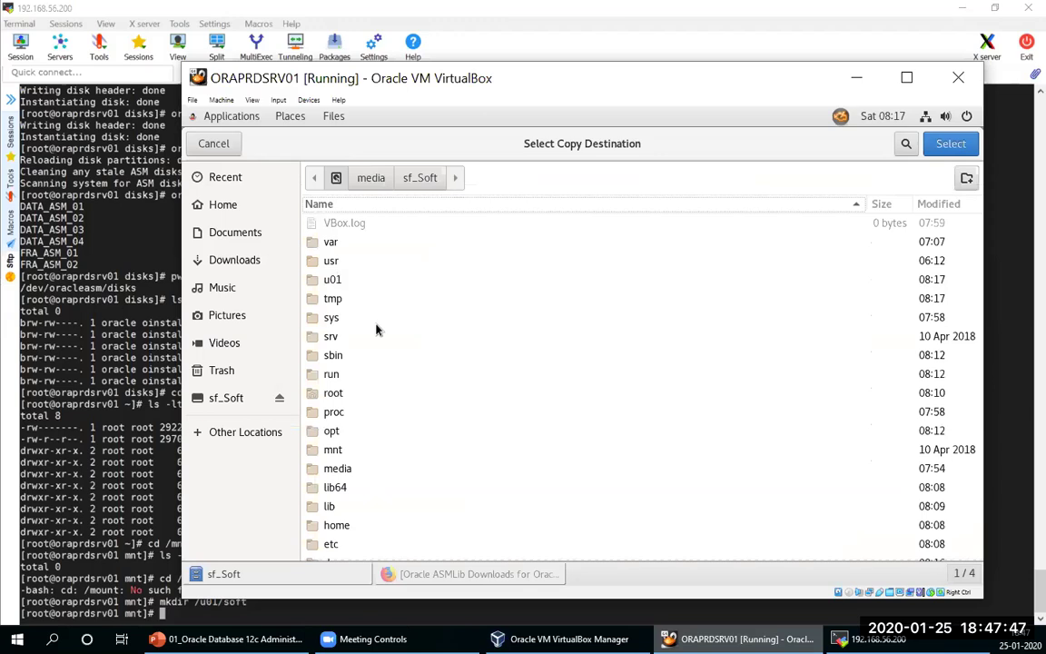
click(333, 280)
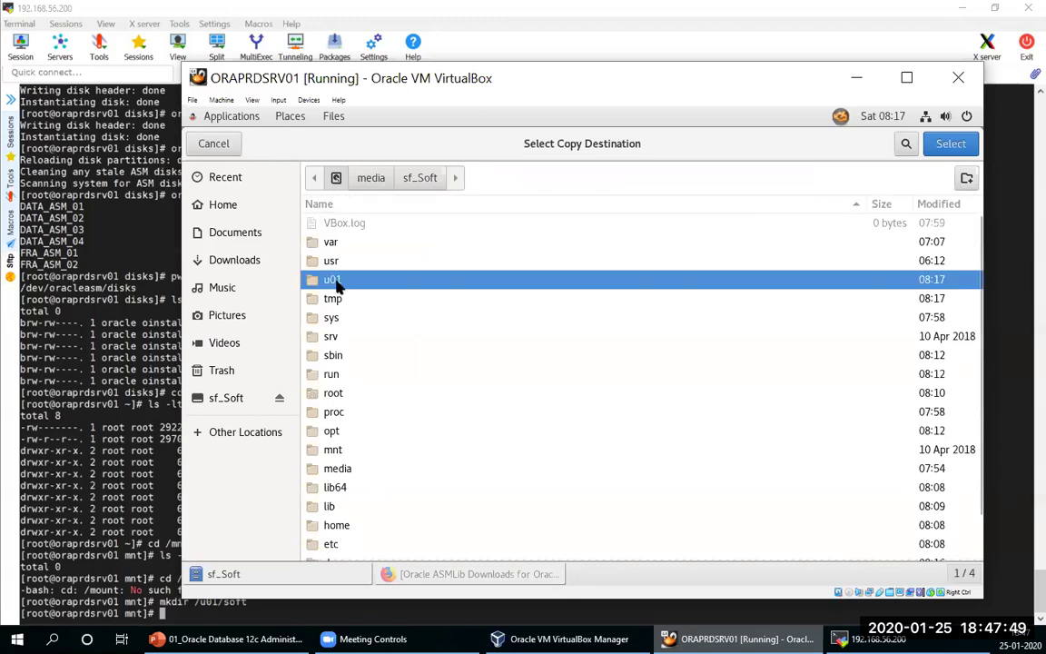
key(Return)
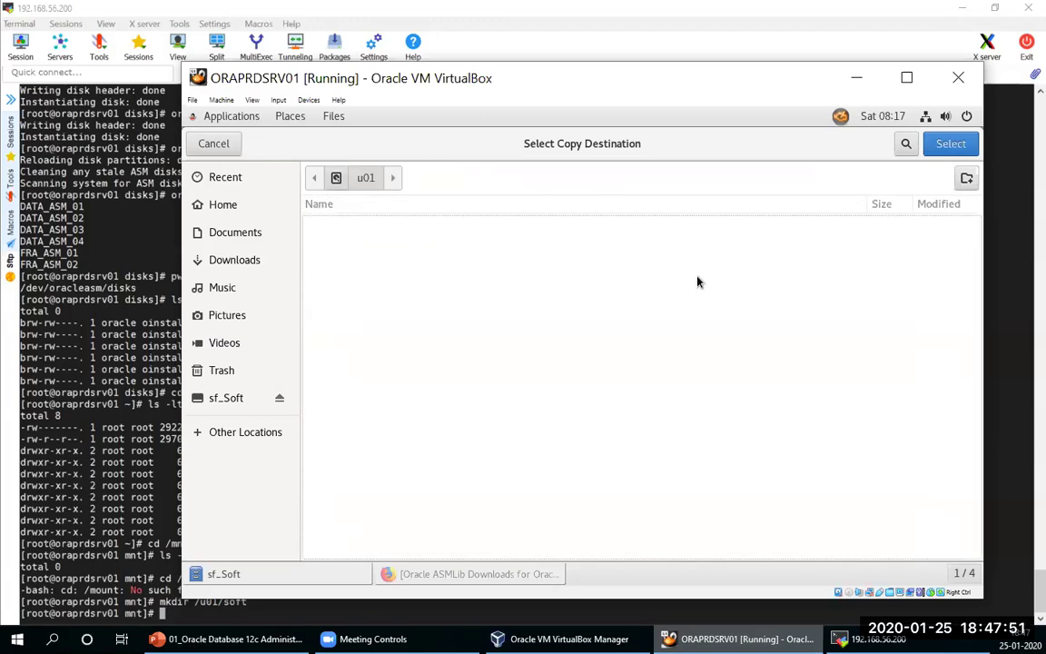
key(Return)
click(946, 144)
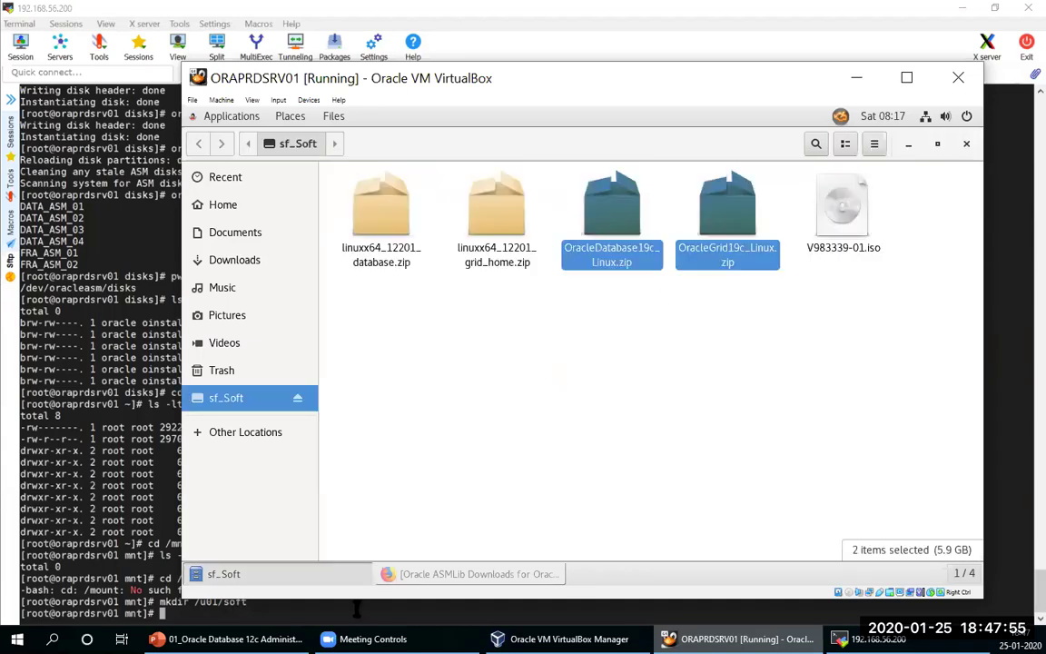
key(alt+Tab)
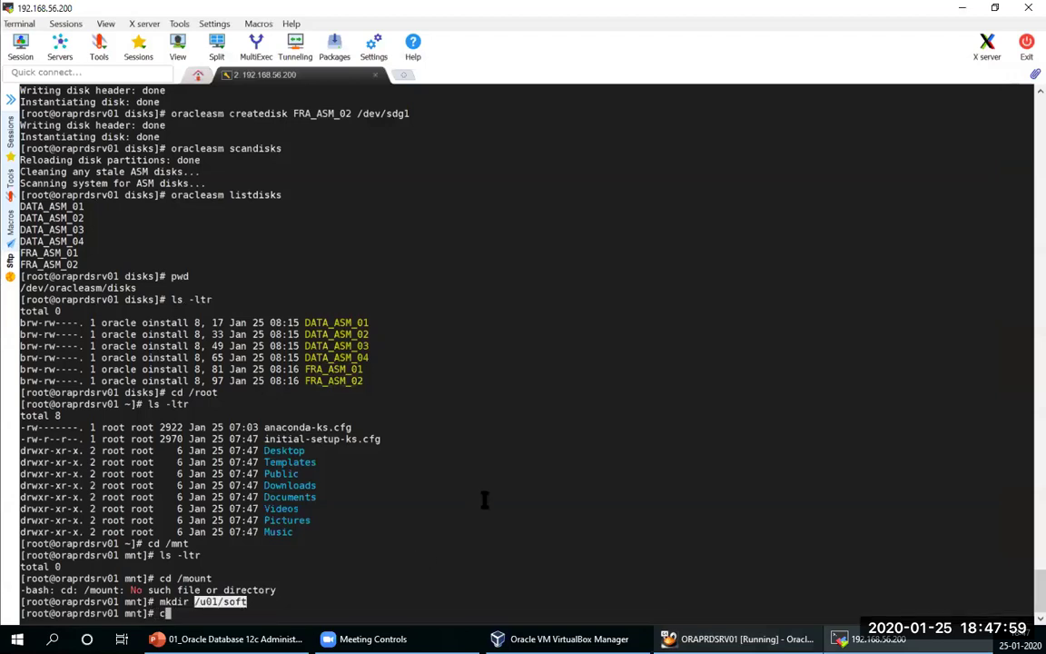
Step: Change into /u01/soft and list its contents with ls -ltr
text(cd /u01/soft)
key(Return)
text(ls -ltr)
key(Return)
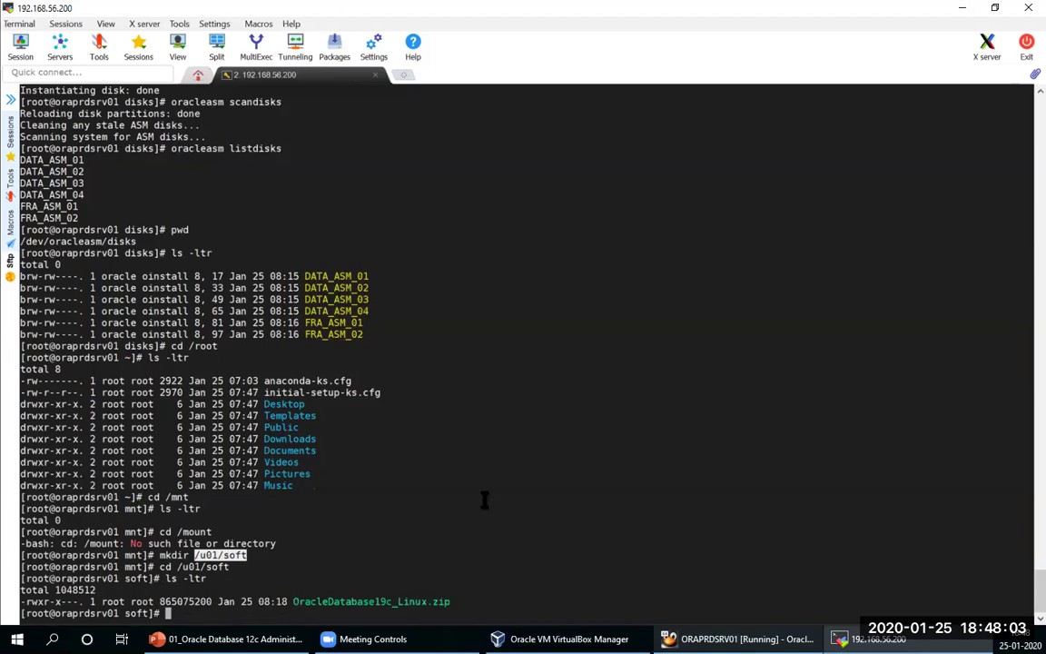
Step: Create /u01/app/oracle/grid and /u01/app/oracle/product/19.0.0/dbhome_1 with mkdir -p
text(mkdir -p /u01/app/ora)
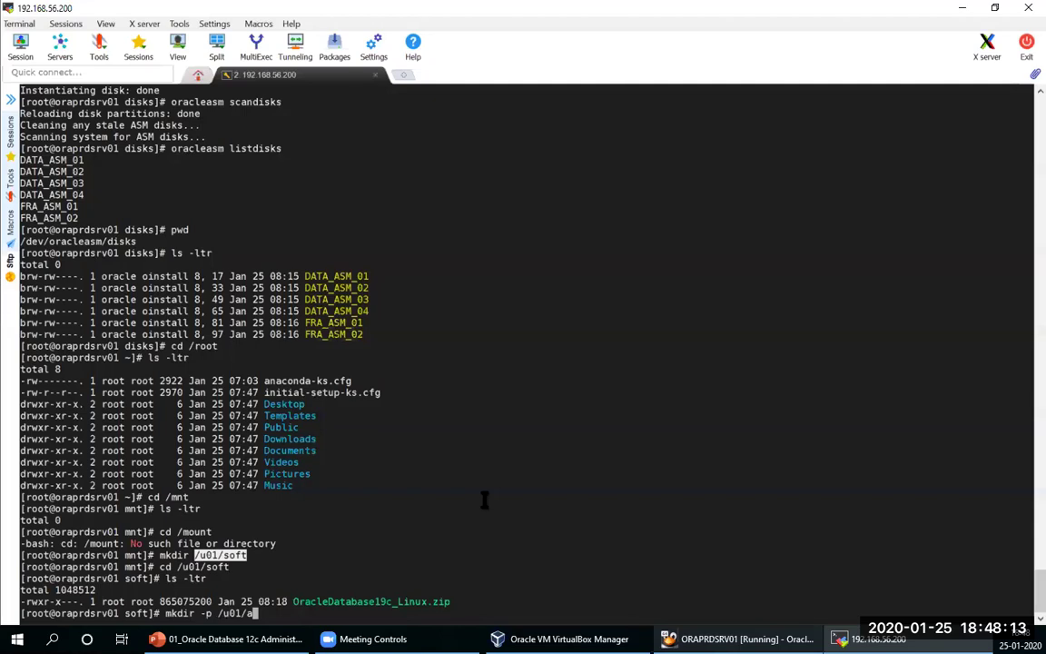
text(cle/grdi)
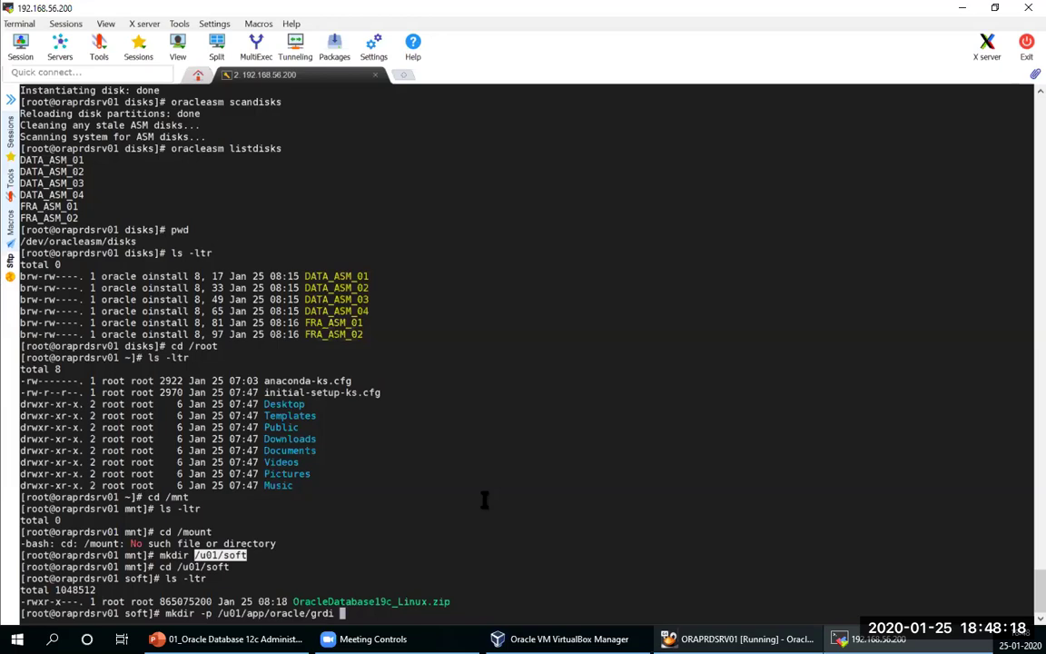
key(BackSpace)
text(id)
key(Return)
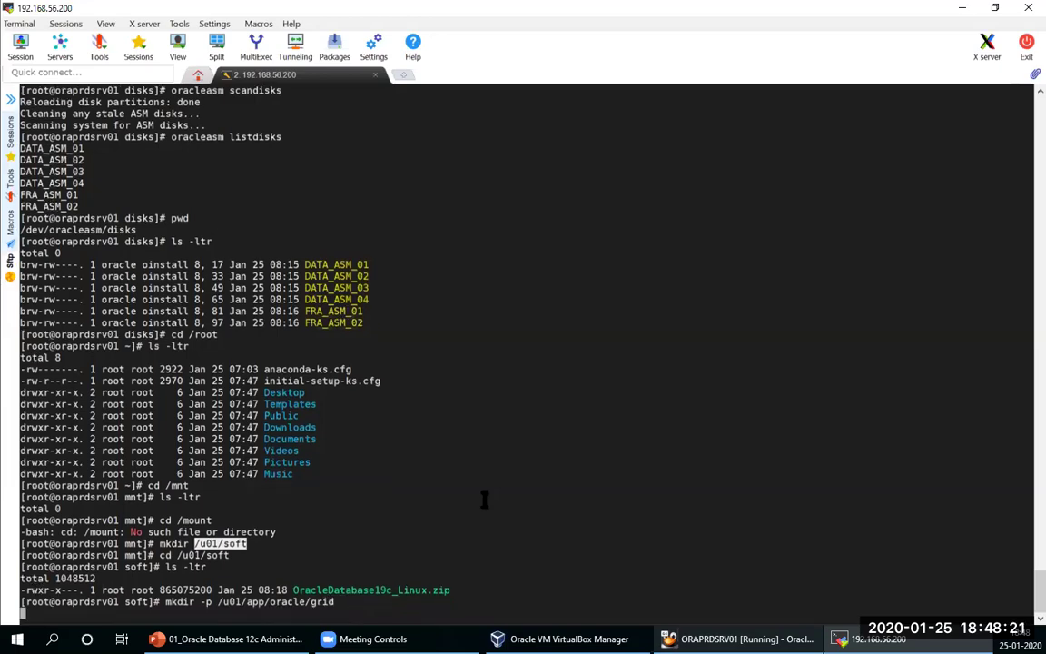
text(mkdir /)
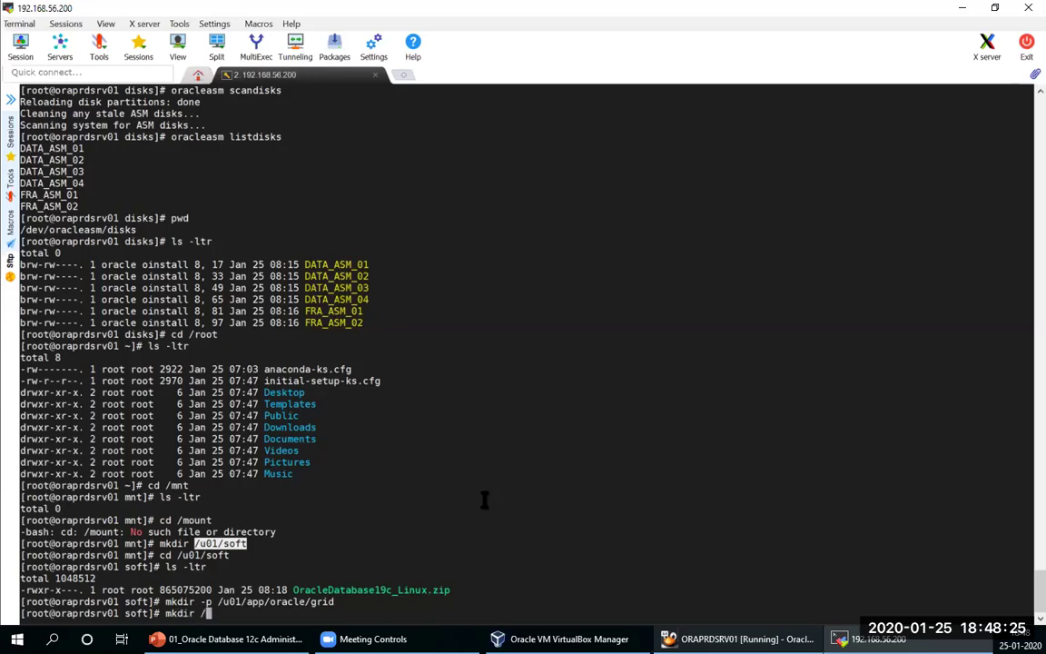
key(BackSpace)
text(-p /u01/app/oracle )
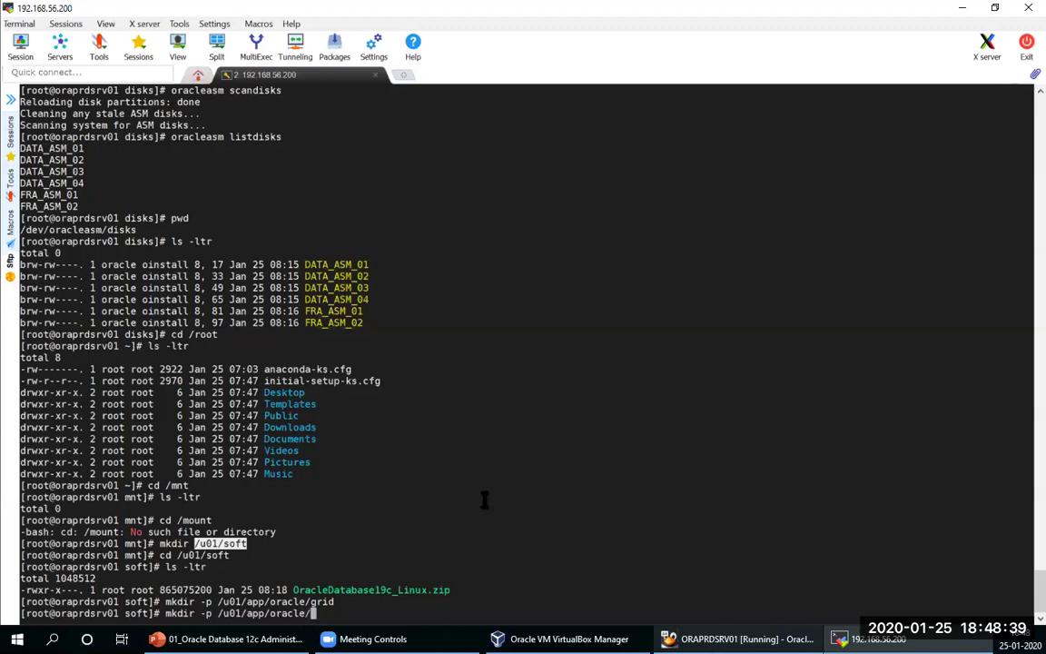
text(product/19.0,.)
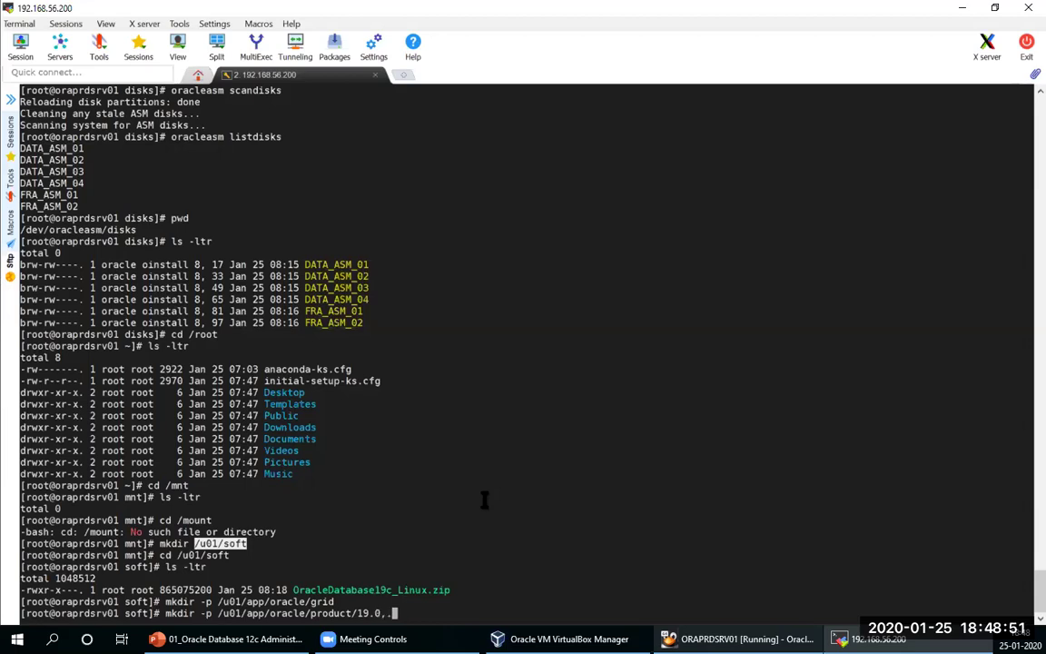
key(BackSpace)
key(BackSpace)
text(.0/ dbhome_1)
key(Return)
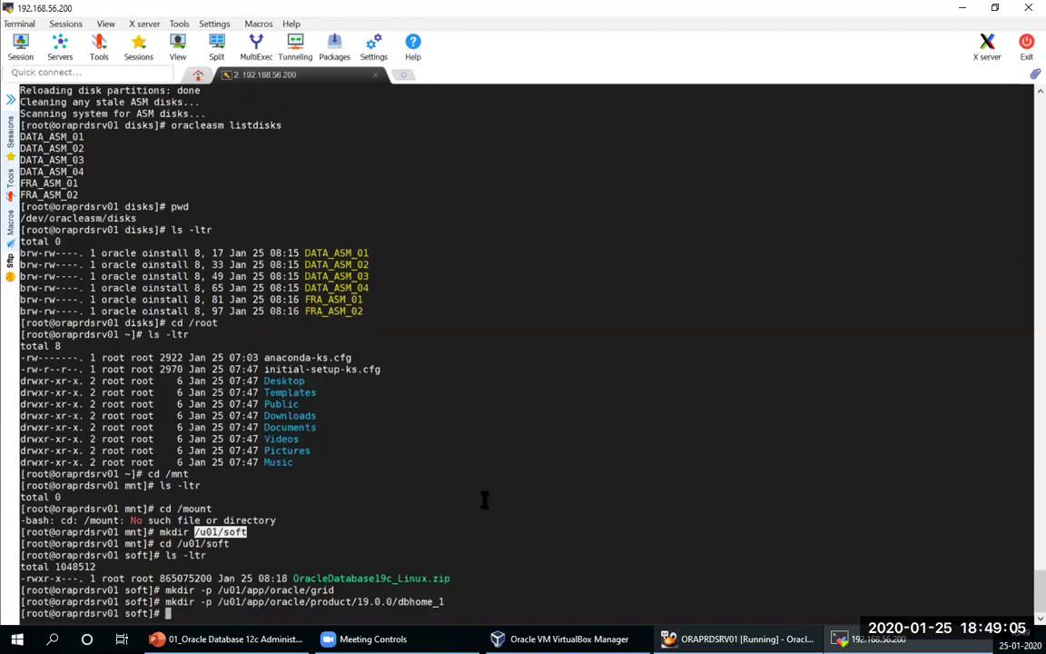
Step: Relist /u01/soft to confirm both 19c zips are present, then enter passwd oracle
text(ls -ltr)
key(Return)
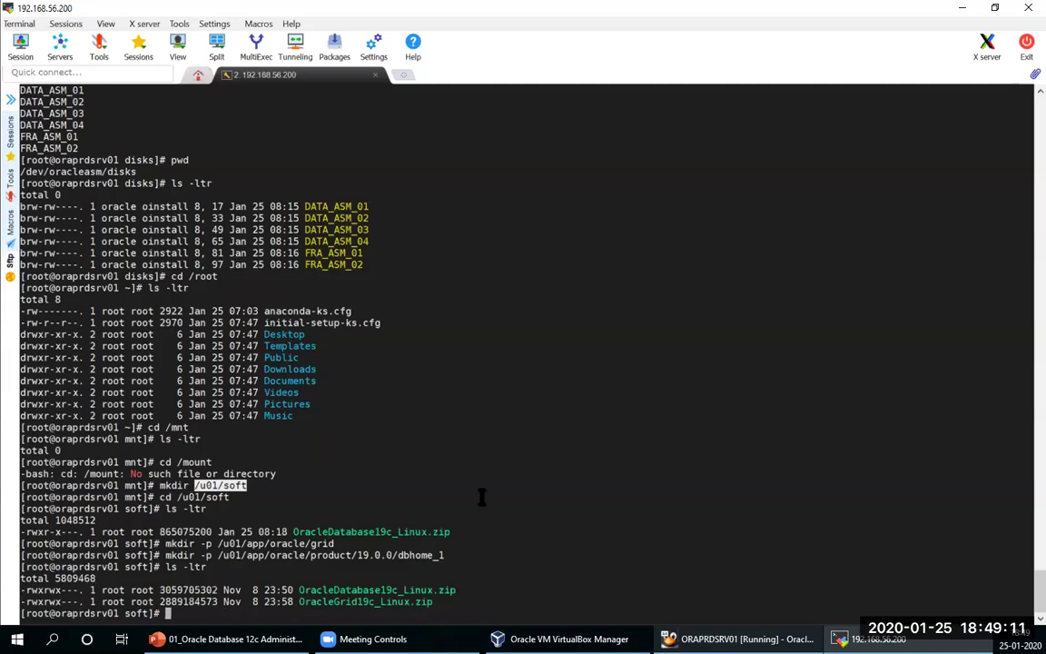
key(Up)
key(Return)
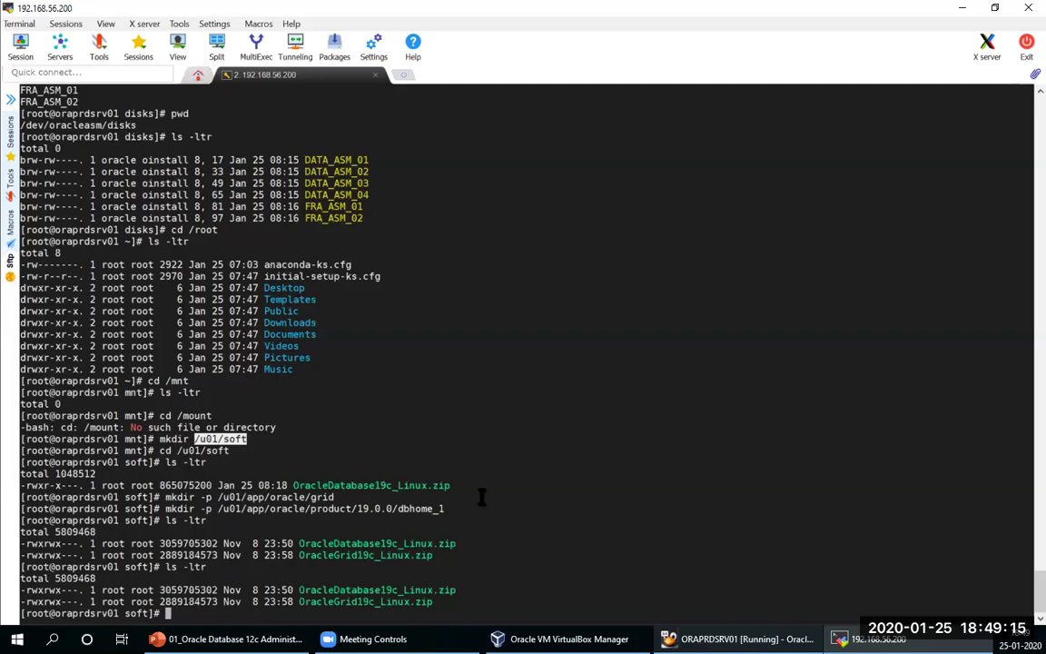
text(passwd oracle)
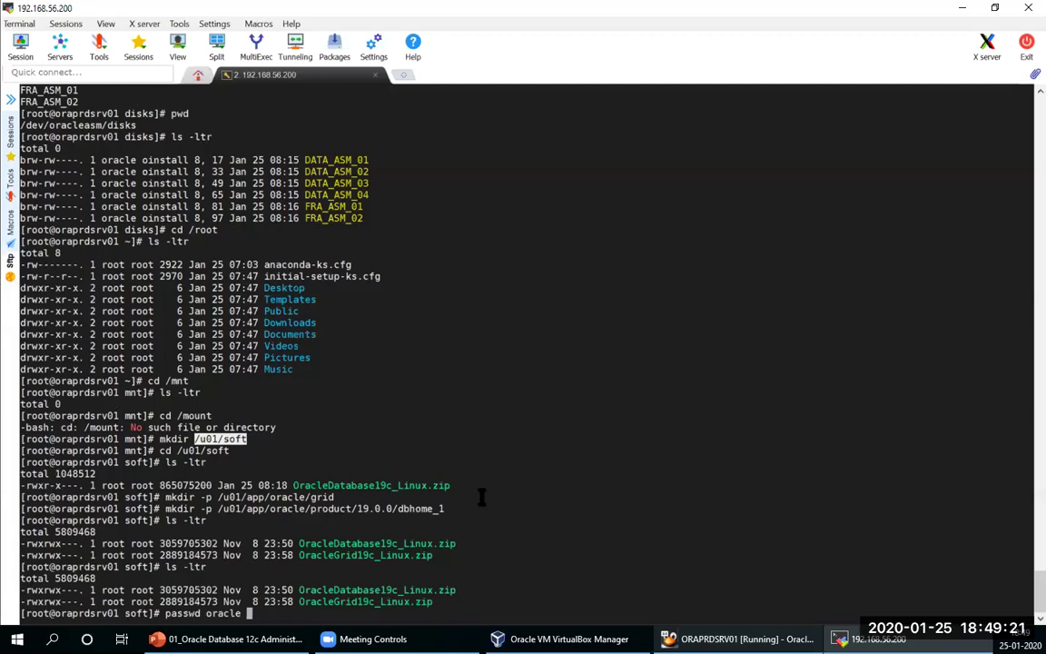
Step: Set and confirm a new password for the oracle user, then relist /u01/soft
key(Return)
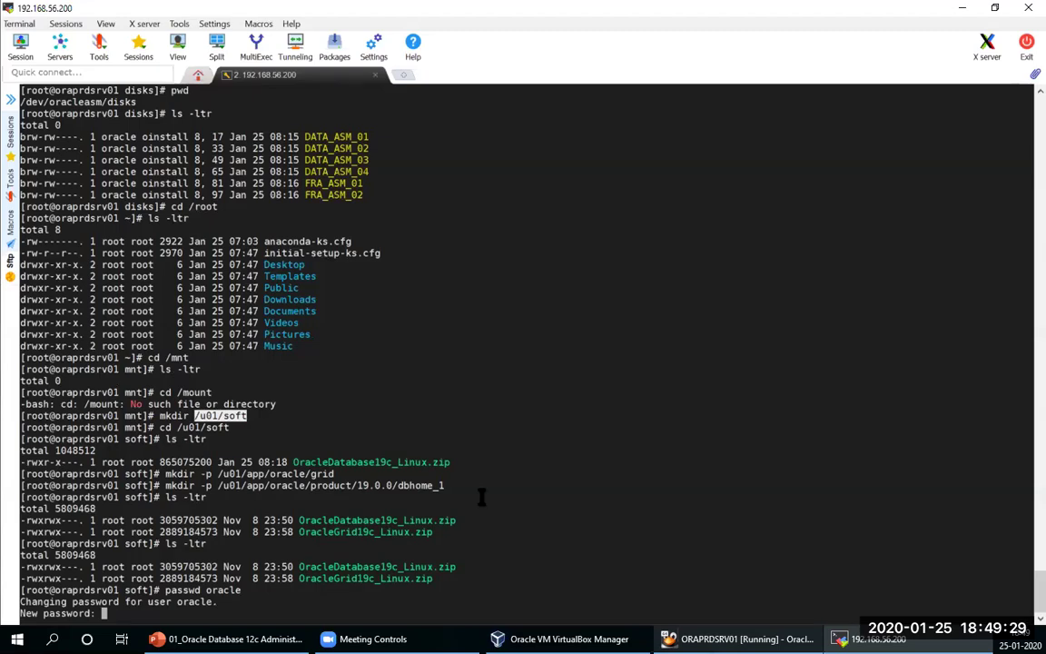
key(Return)
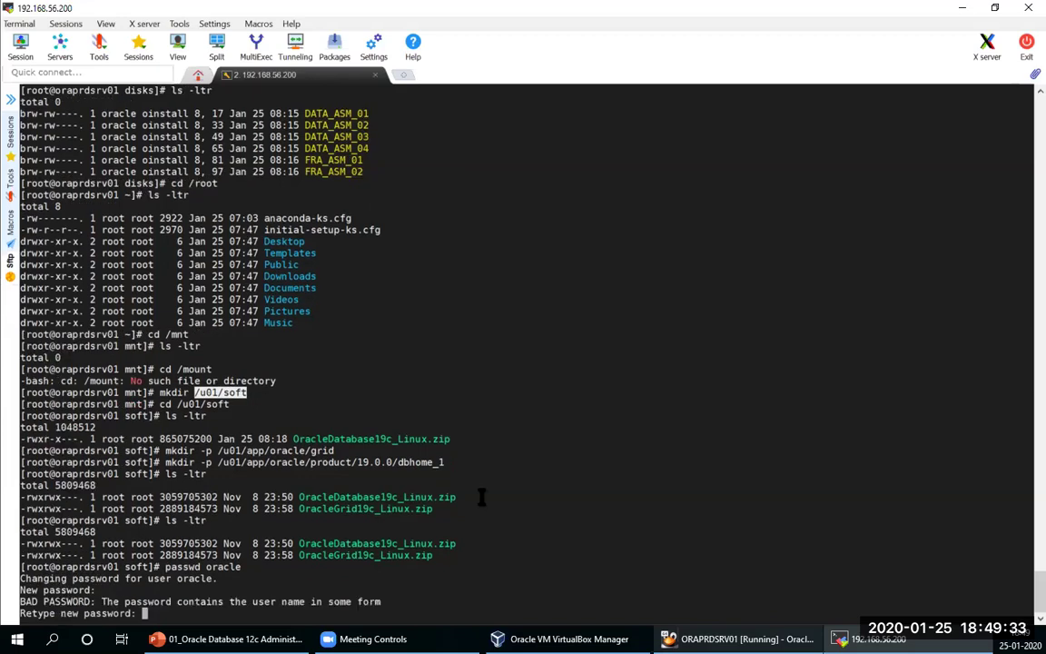
key(Return)
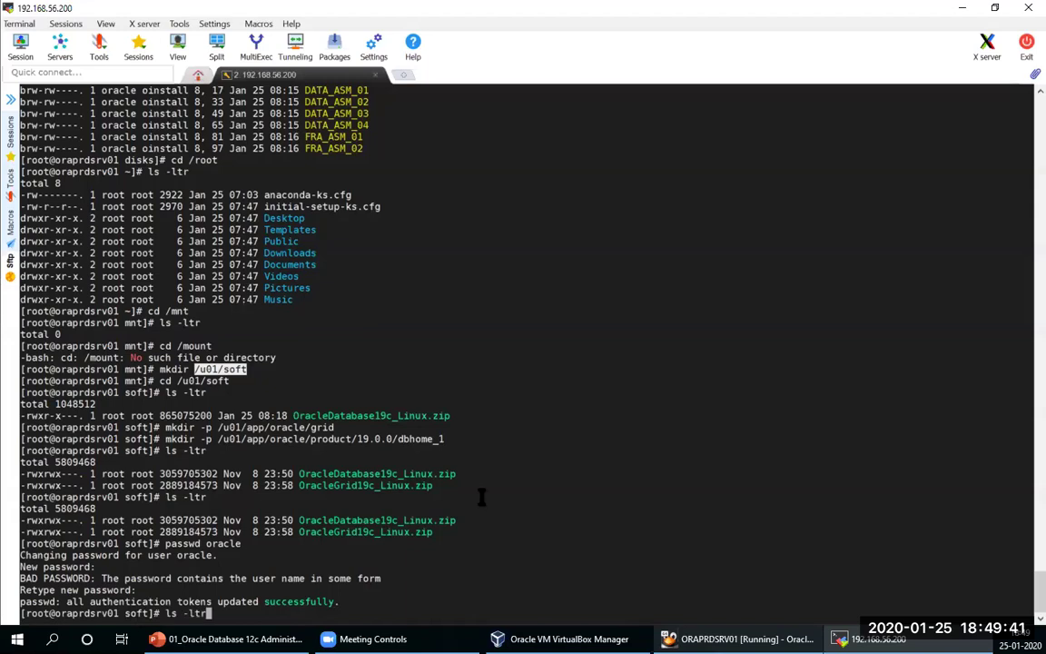
text(ls -ltr)
key(Return)
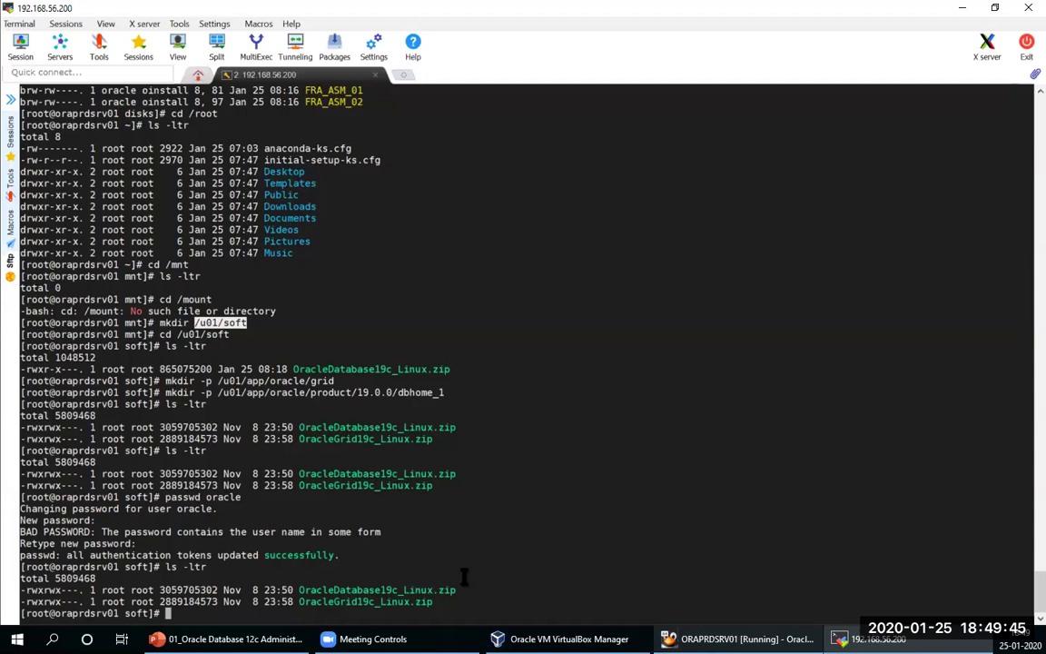
Step: From /, run chown -R oracle:oinstall /u01 and chmod -R 775 /u01
text(chmo)
key(BackSpace)
key(BackSpace)
key(BackSpace)
key(BackSpace)
text(cd /)
key(Return)
text(chown -r)
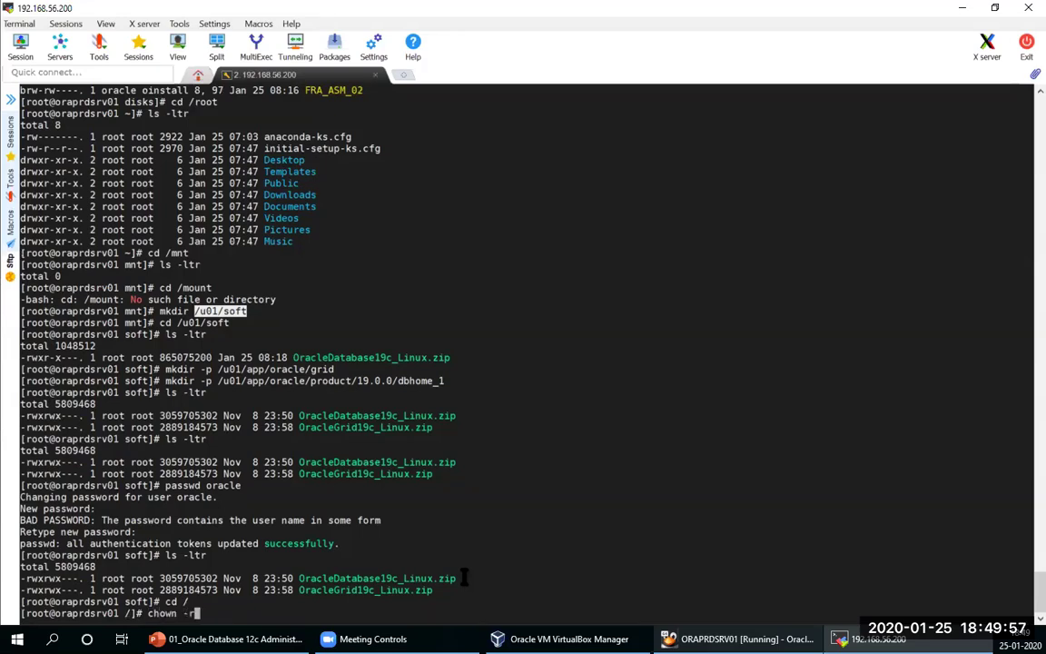
key(BackSpace)
text(R orac)
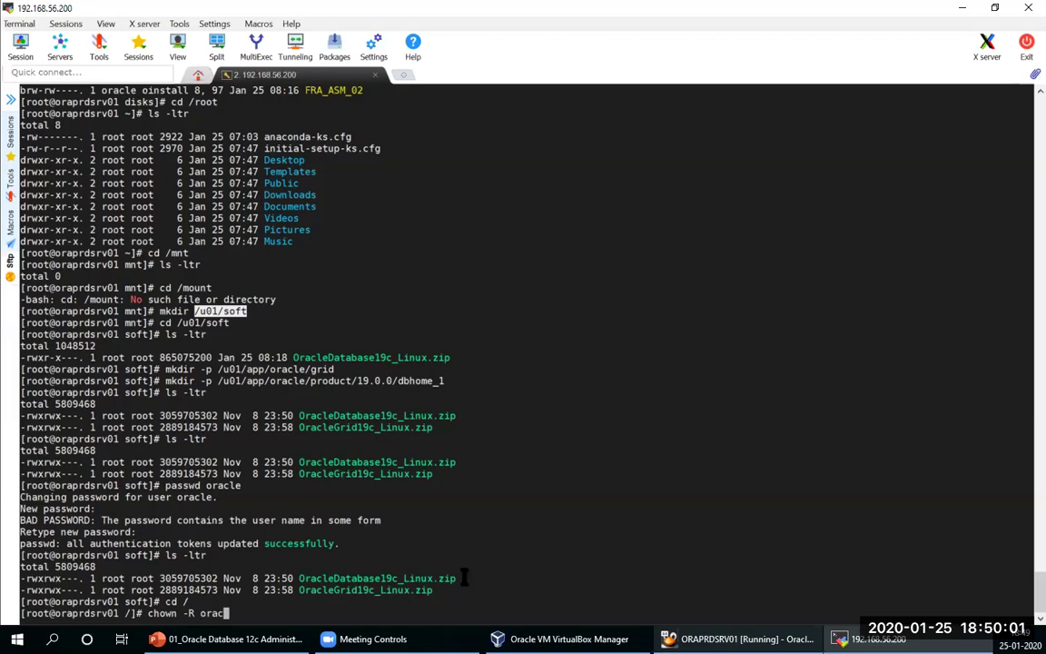
text(le:oinstall)
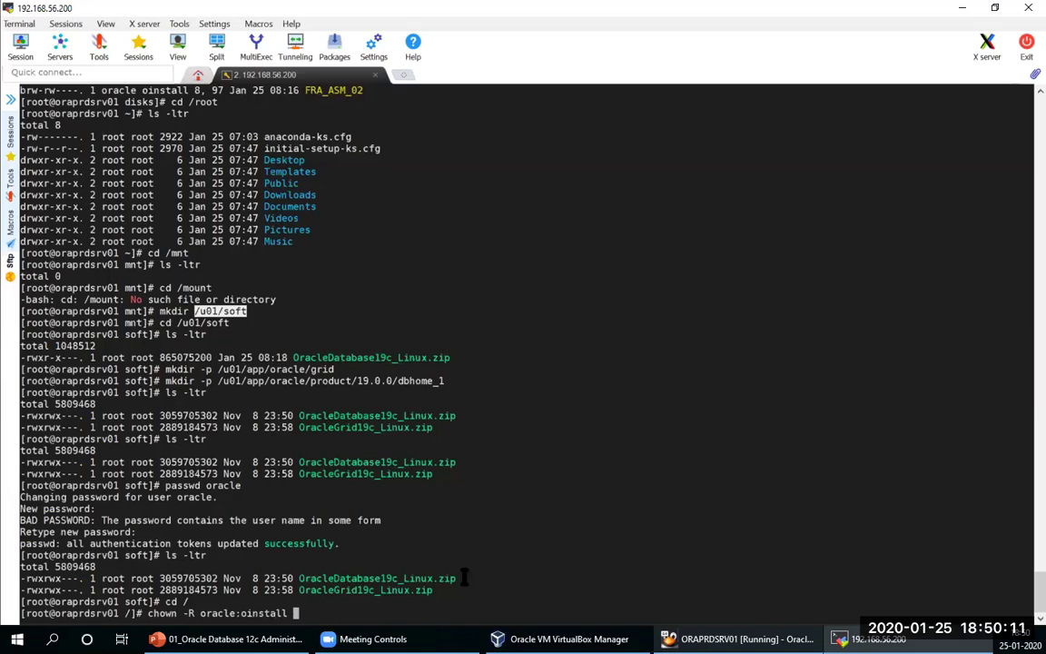
text(/u01)
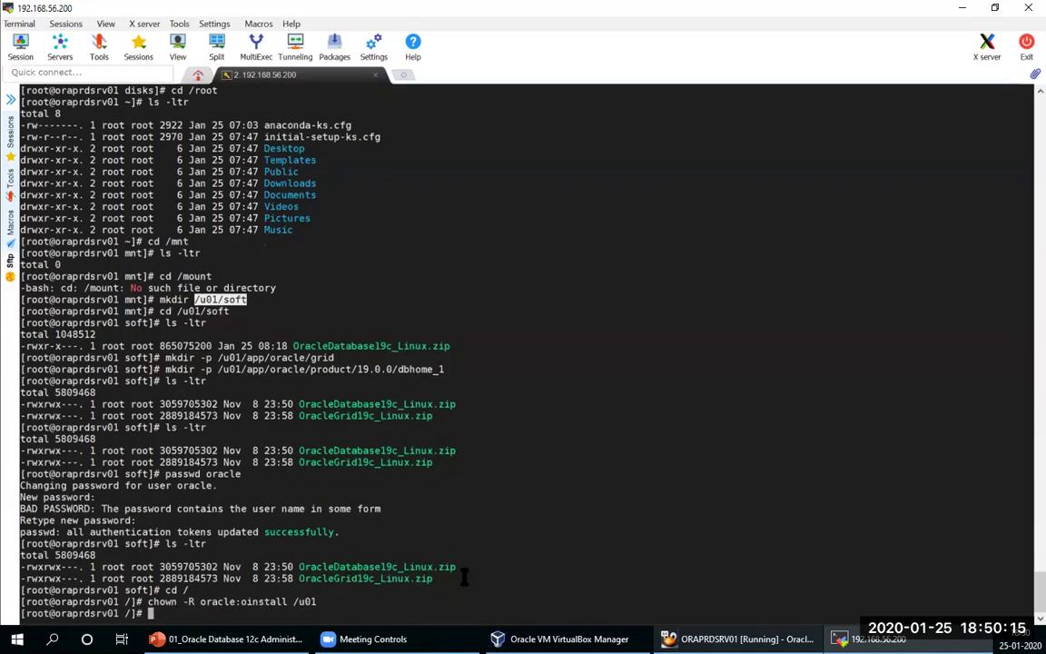
text(chmod -R 775 )
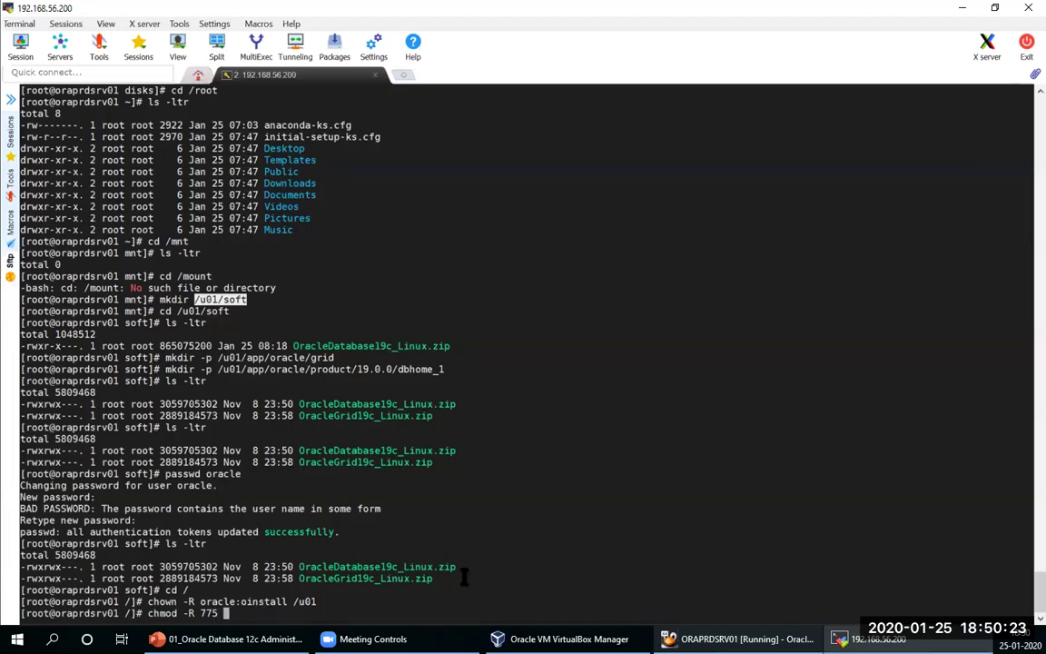
text(/u01)
key(Return)
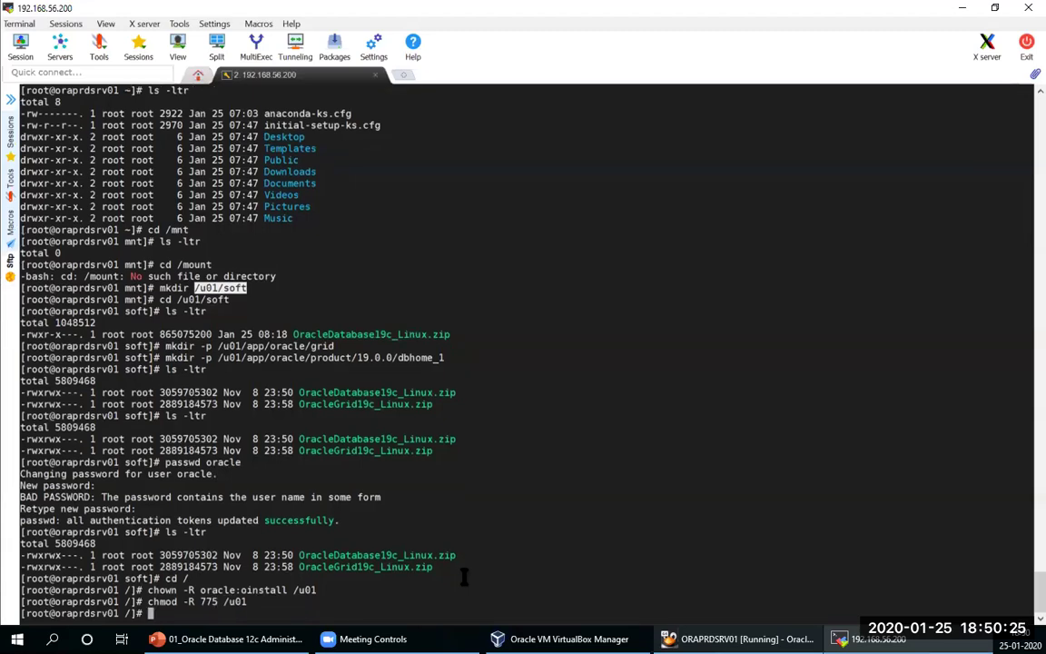
text(su - oracle)
key(BackSpace)
key(BackSpace)
key(BackSpace)
key(BackSpace)
key(BackSpace)
key(BackSpace)
key(BackSpace)
key(BackSpace)
key(BackSpace)
key(BackSpace)
key(BackSpace)
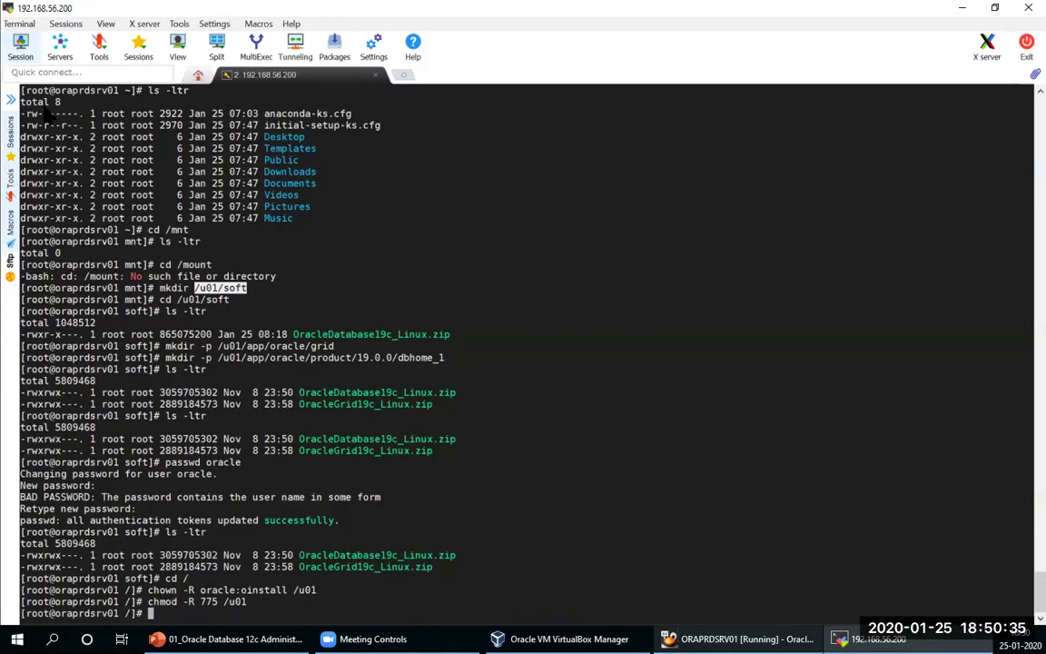
Step: Open the saved 192.168.0.200 session by mistake and close it again
click(10, 114)
double_click(98, 160)
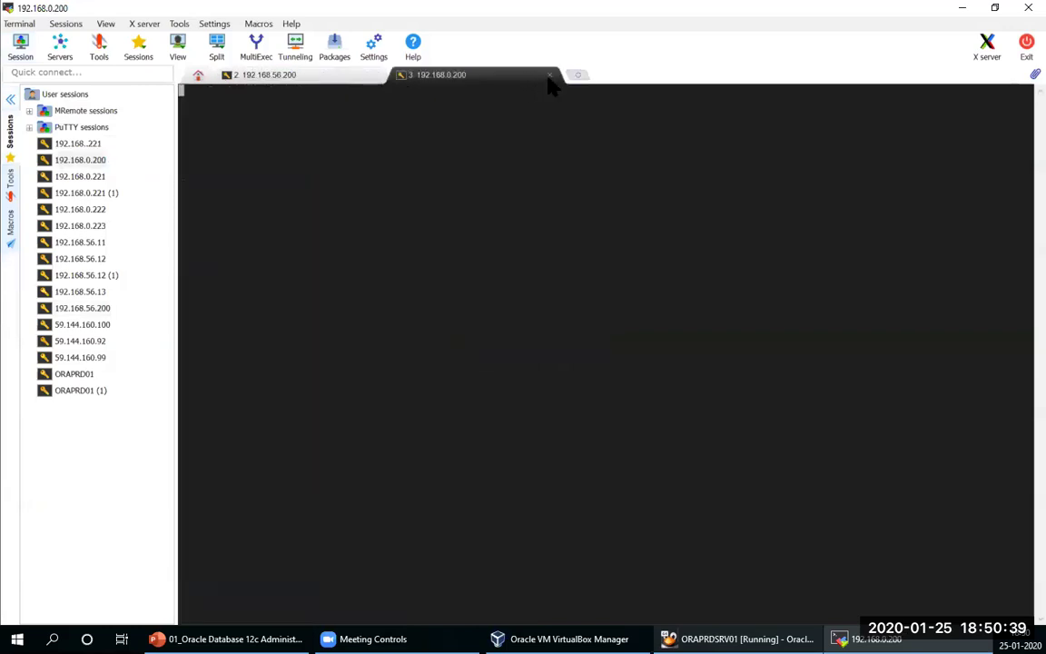
click(549, 74)
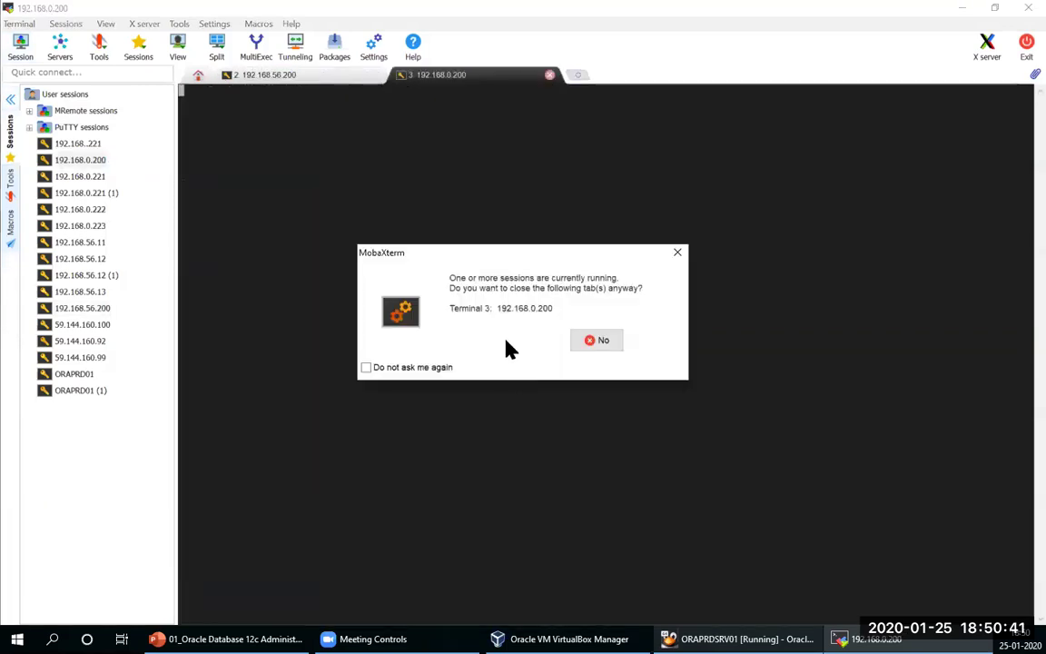
key(Return)
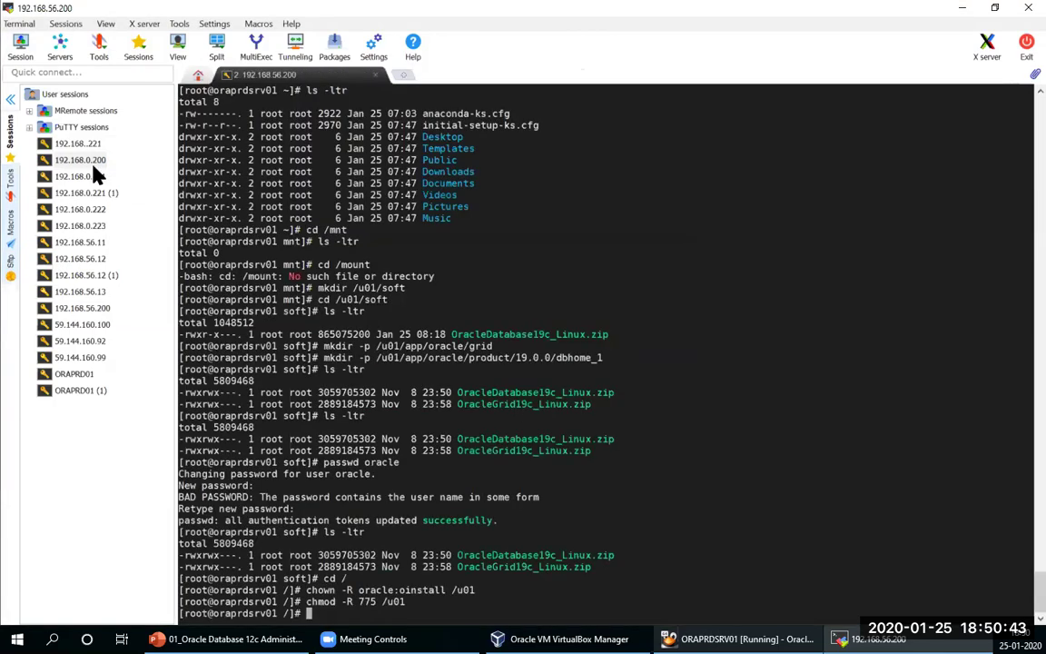
Step: Open the 192.168.56.200 session, decline X11, try logging in as oracle twice, then return to root tab
double_click(82, 308)
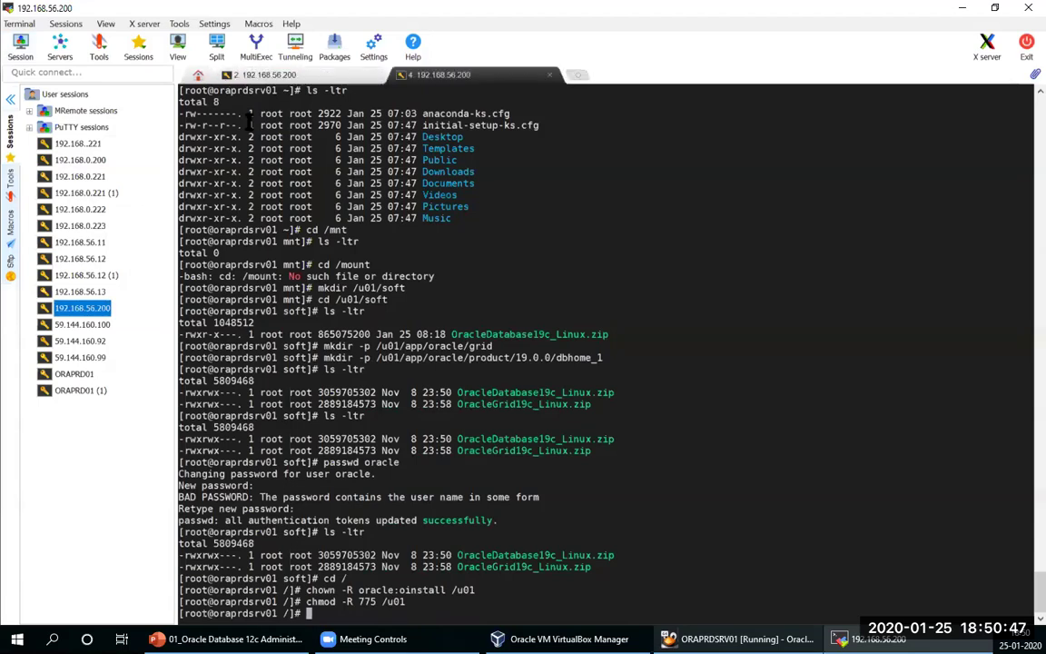
click(11, 99)
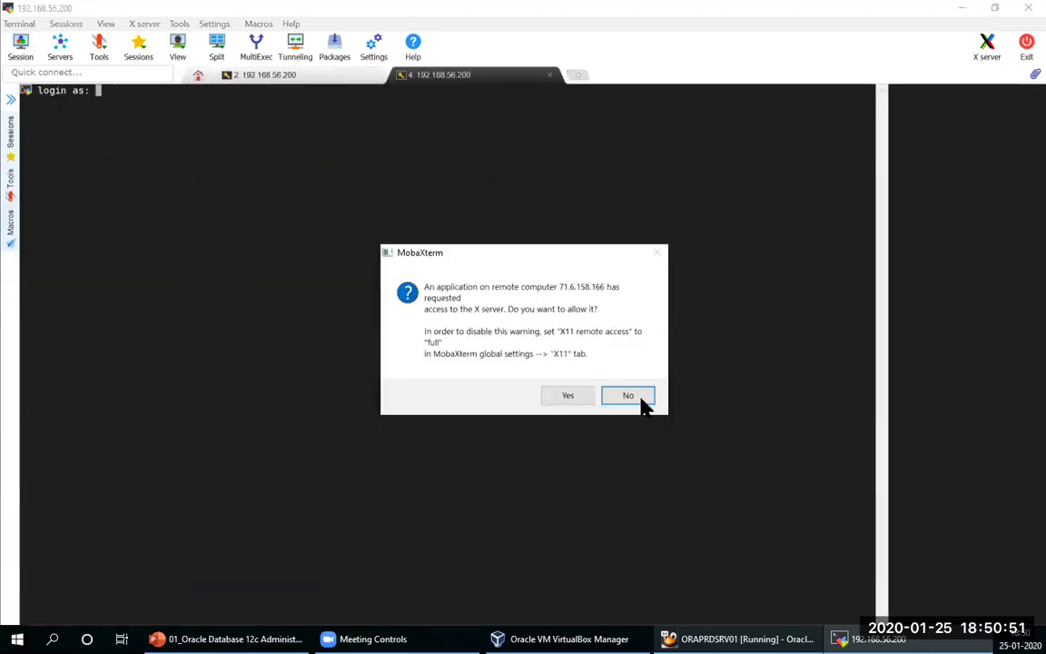
key(Return)
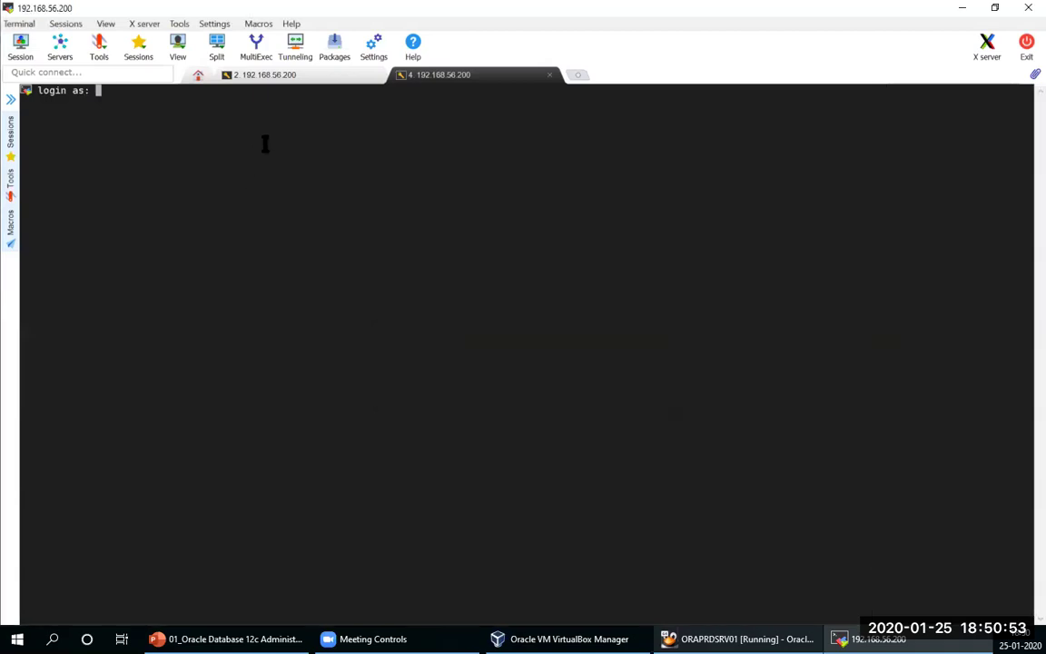
text(oracle)
key(Return)
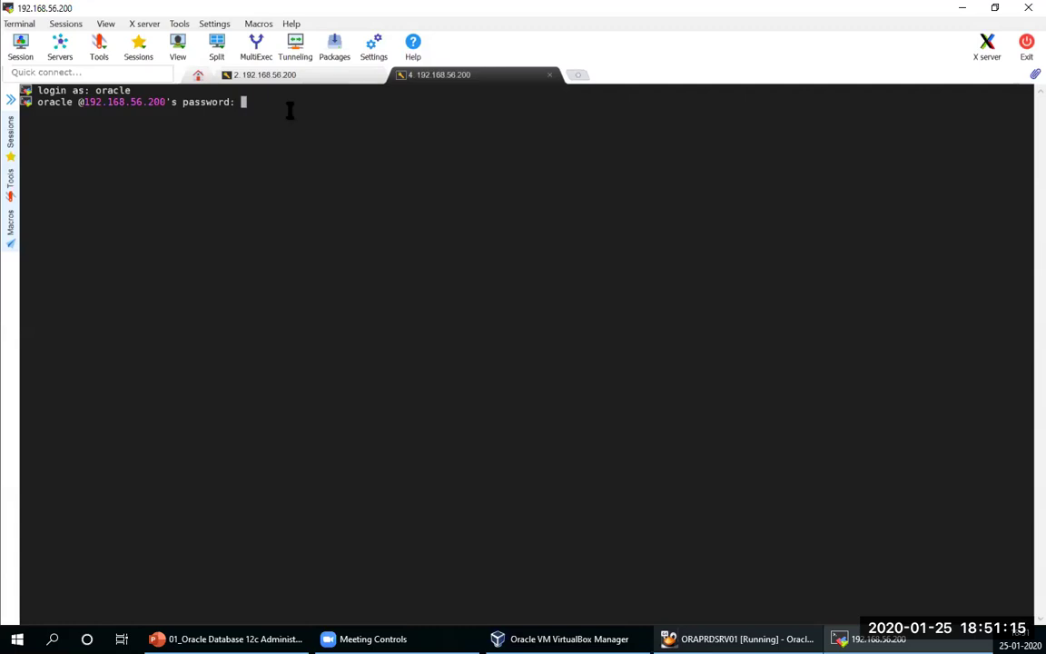
key(Return)
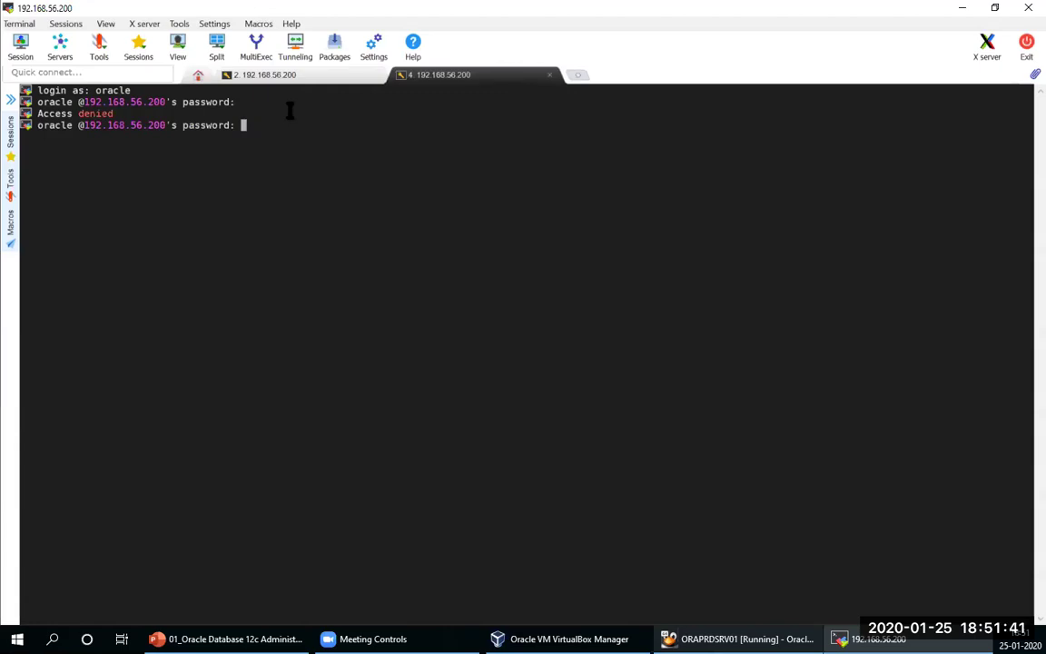
key(Return)
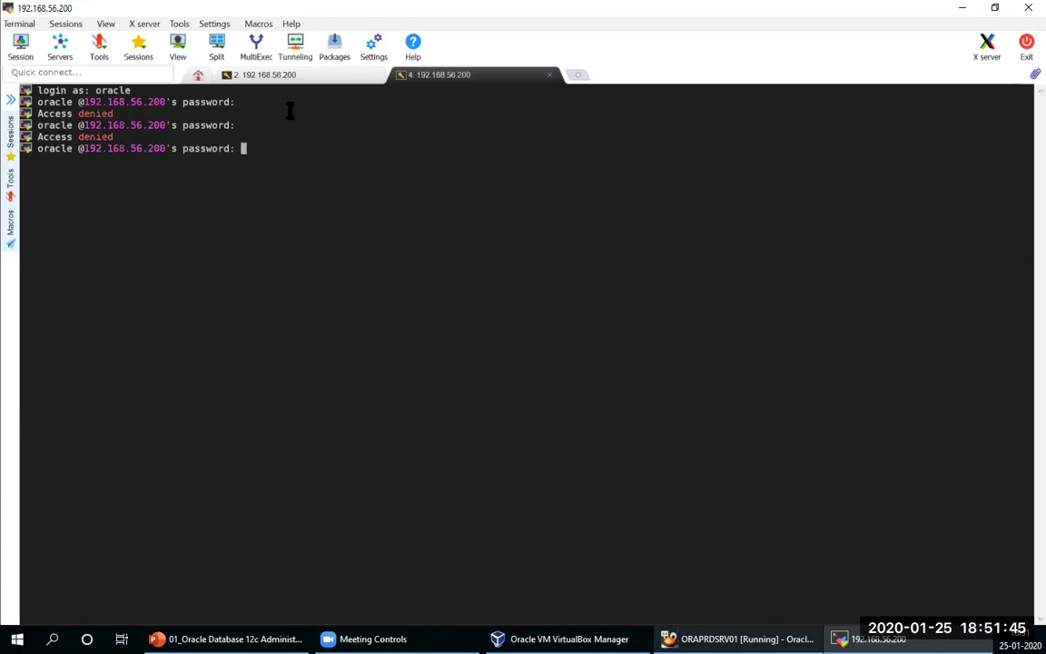
click(313, 76)
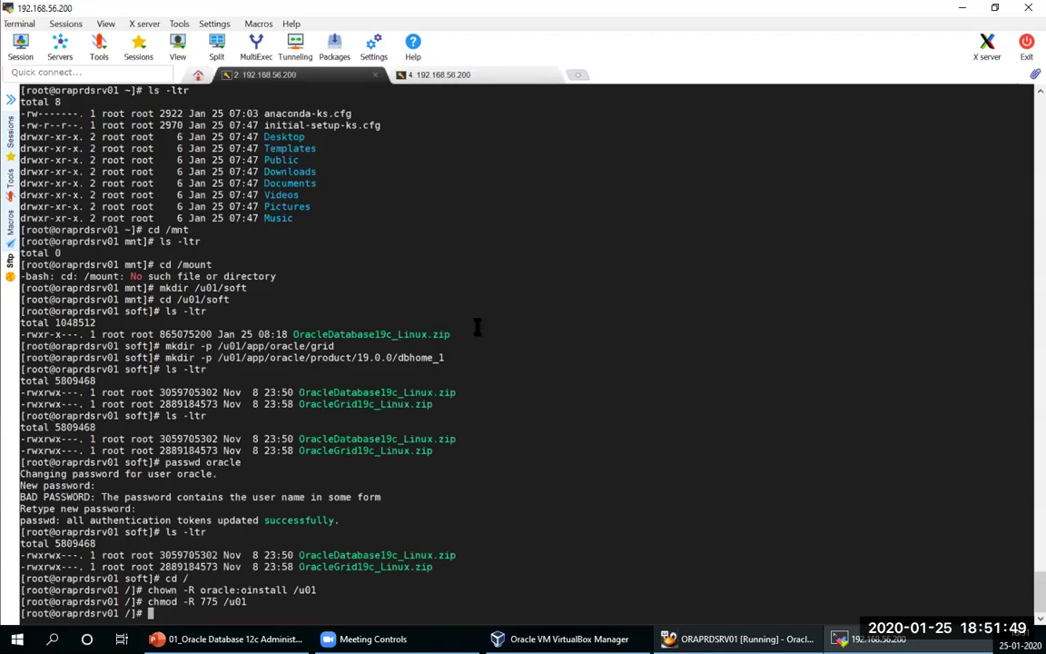
Step: Run passwd oracle in the root tab to set and confirm a new password, then return to tab 4
text(passwd orac)
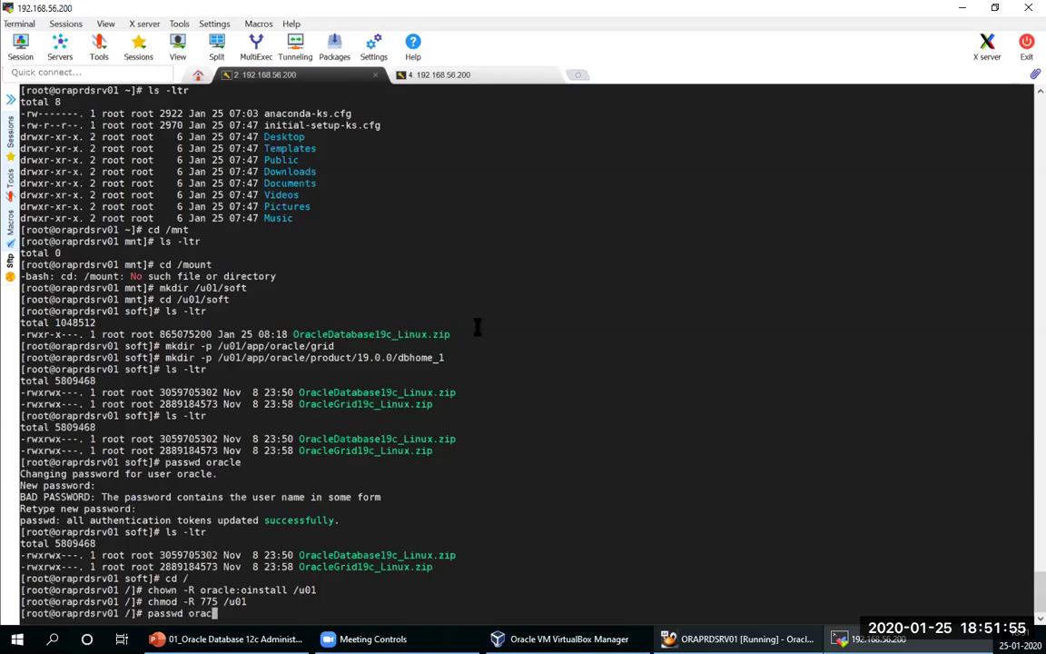
text(le)
key(Return)
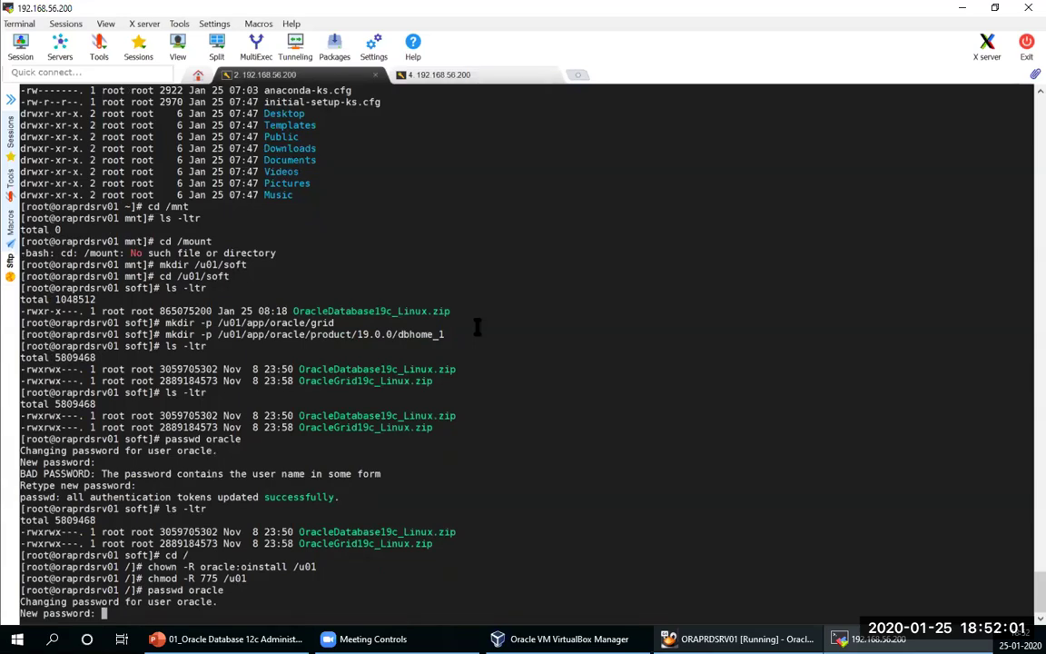
key(Return)
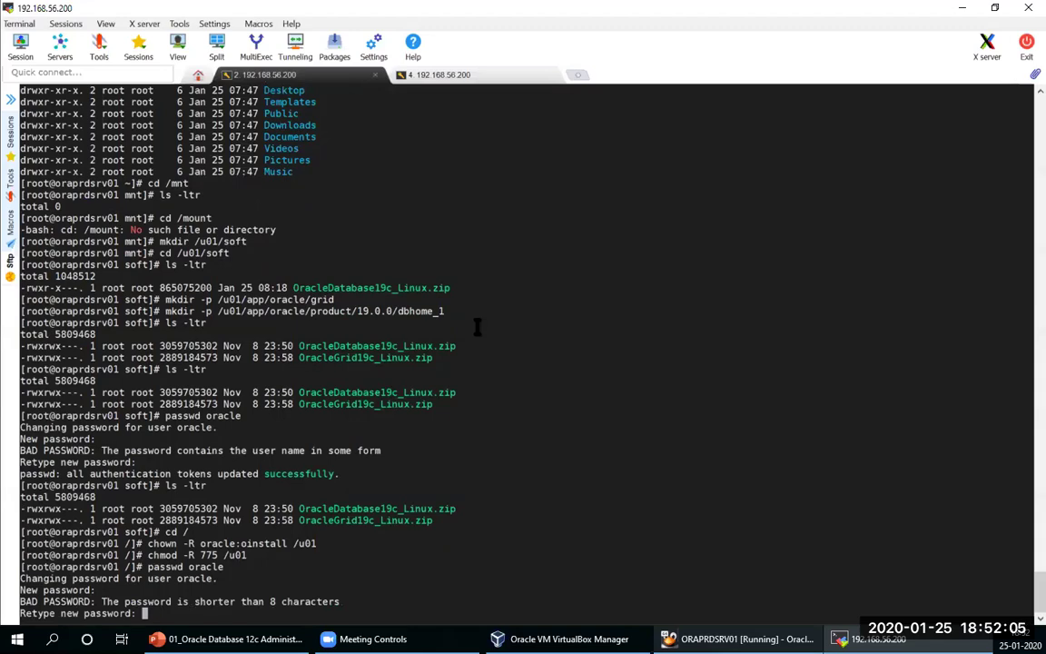
key(Return)
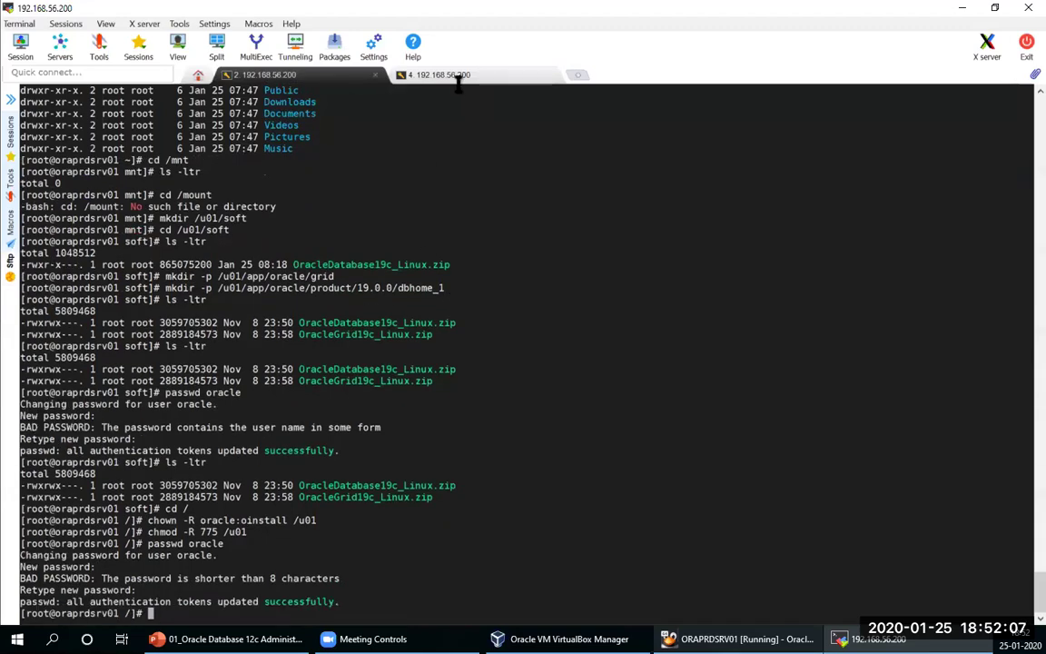
click(459, 76)
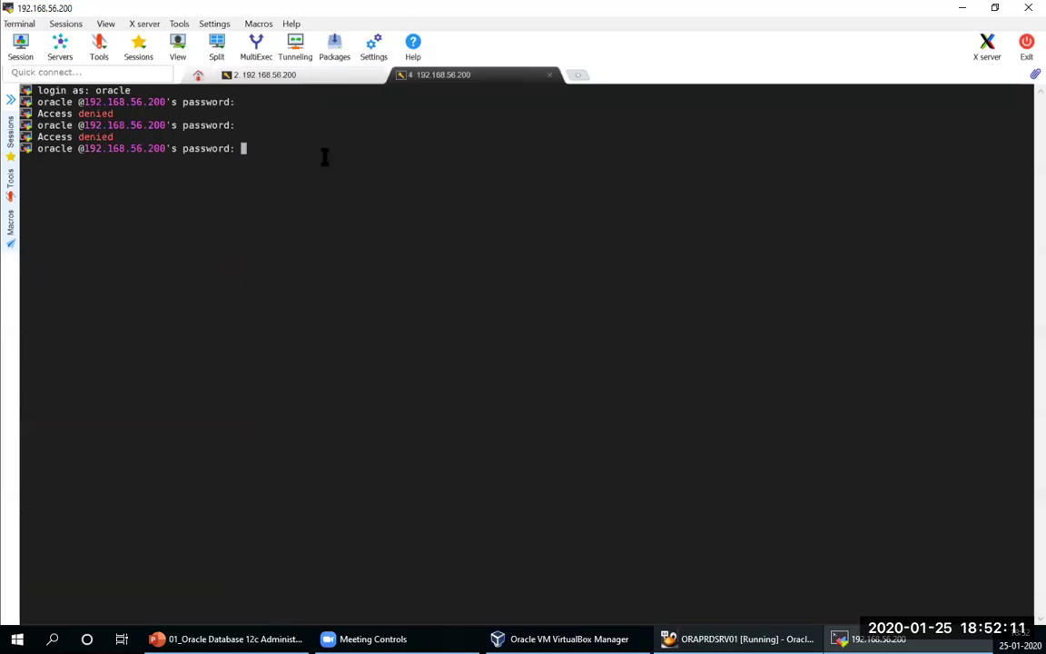
Step: Restart the stopped session, log in as oracle with the new password, and save it
key(Return)
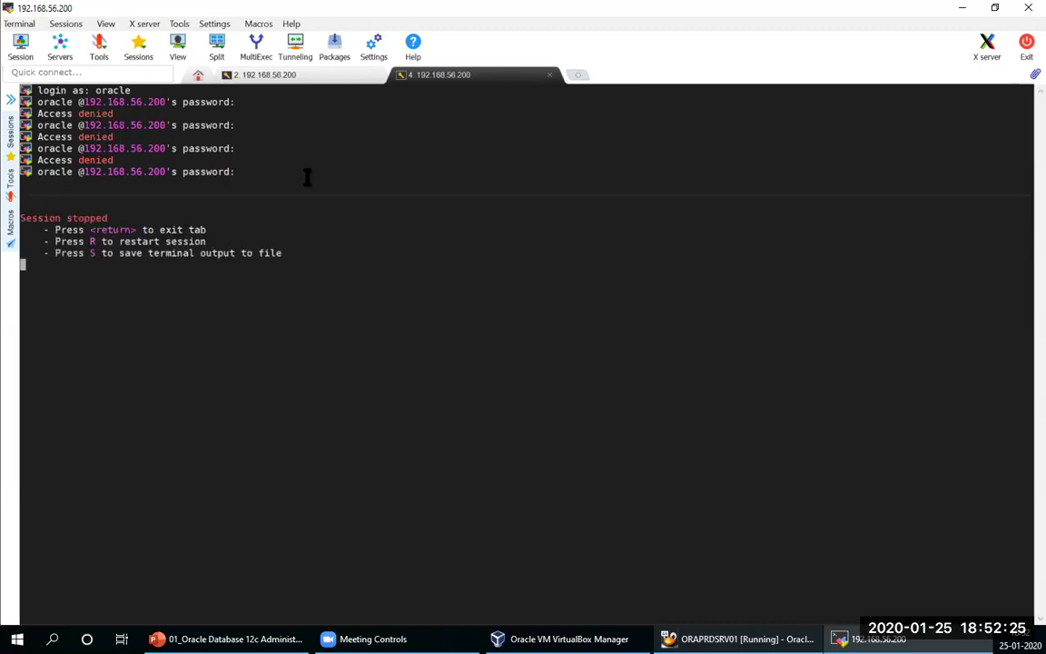
key(r)
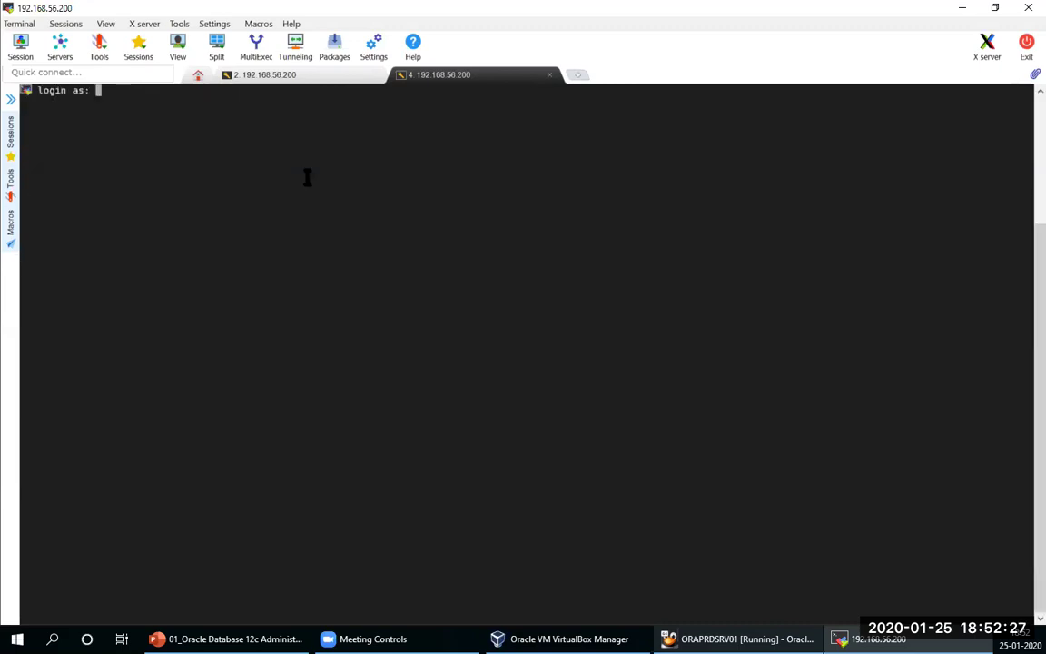
text(oracle)
key(Return)
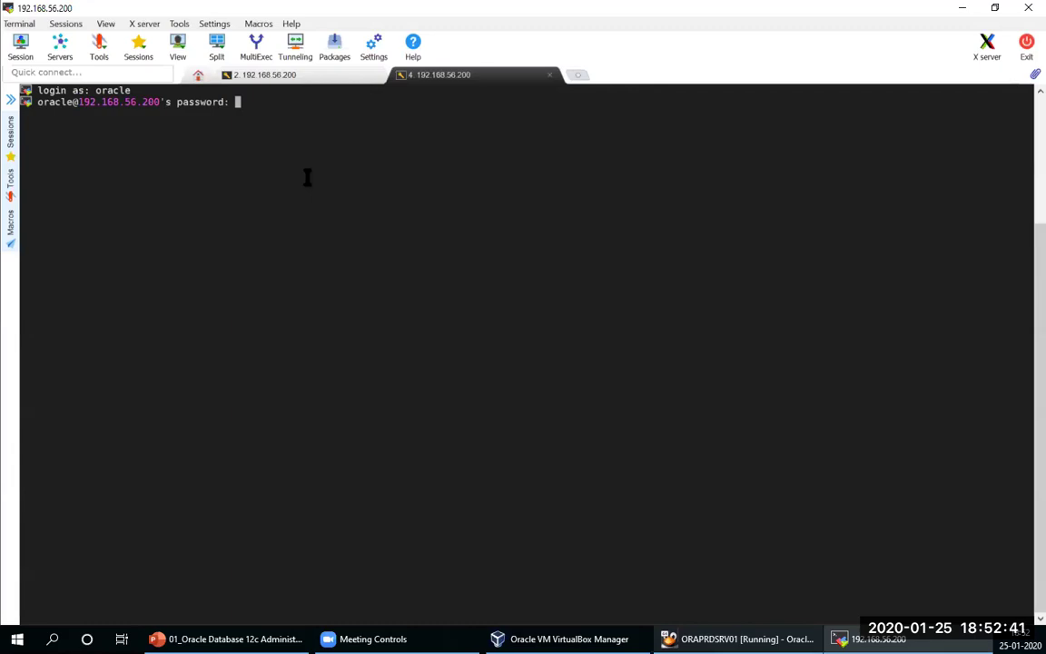
key(Return)
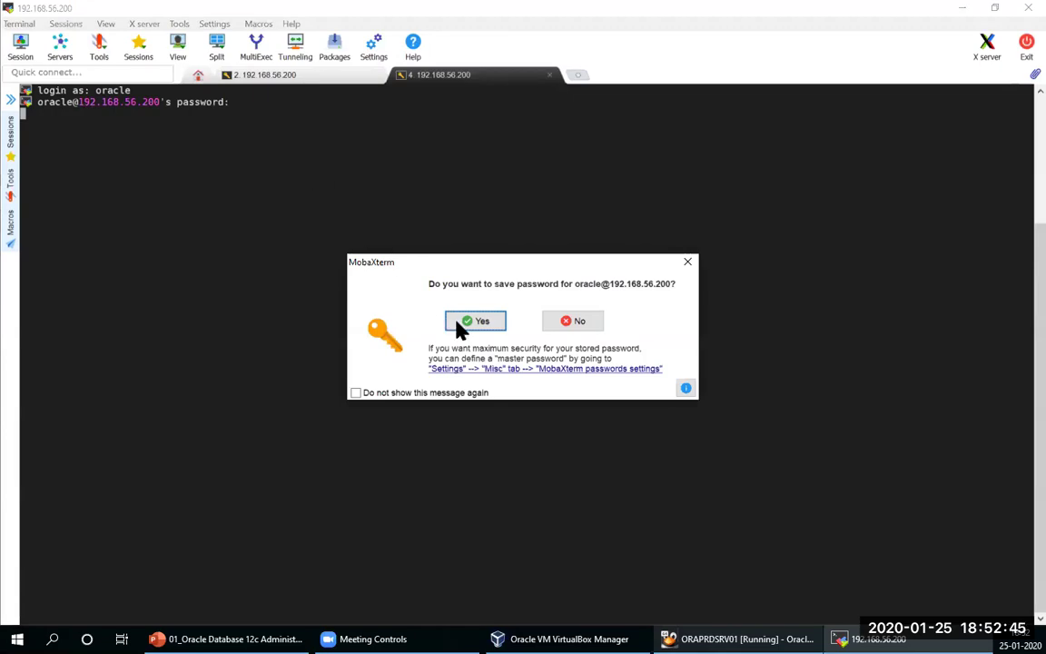
click(459, 321)
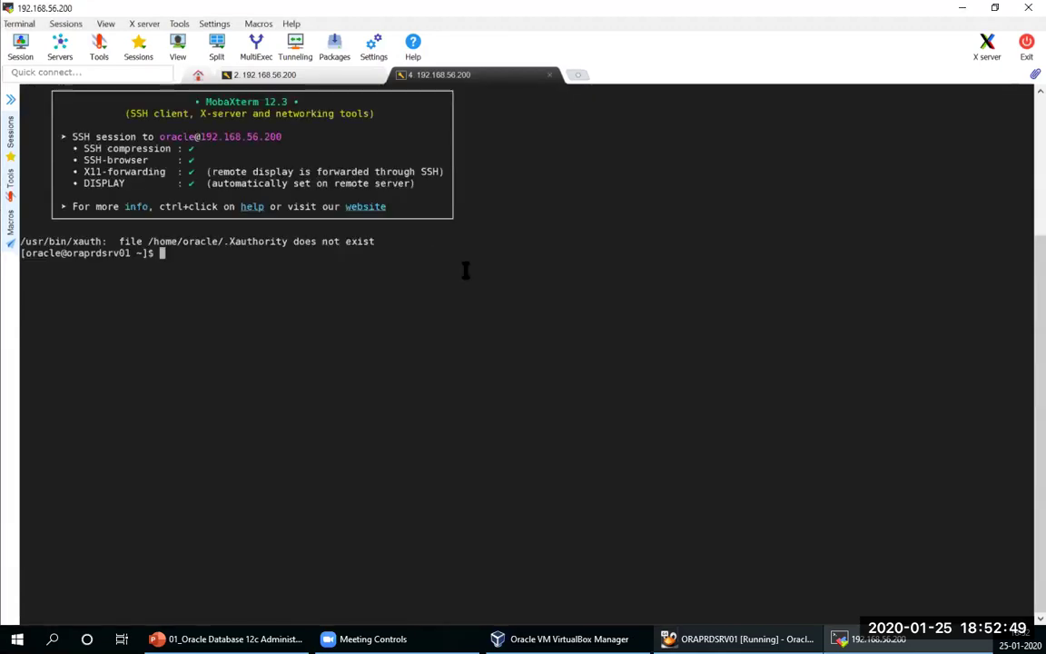
click(11, 100)
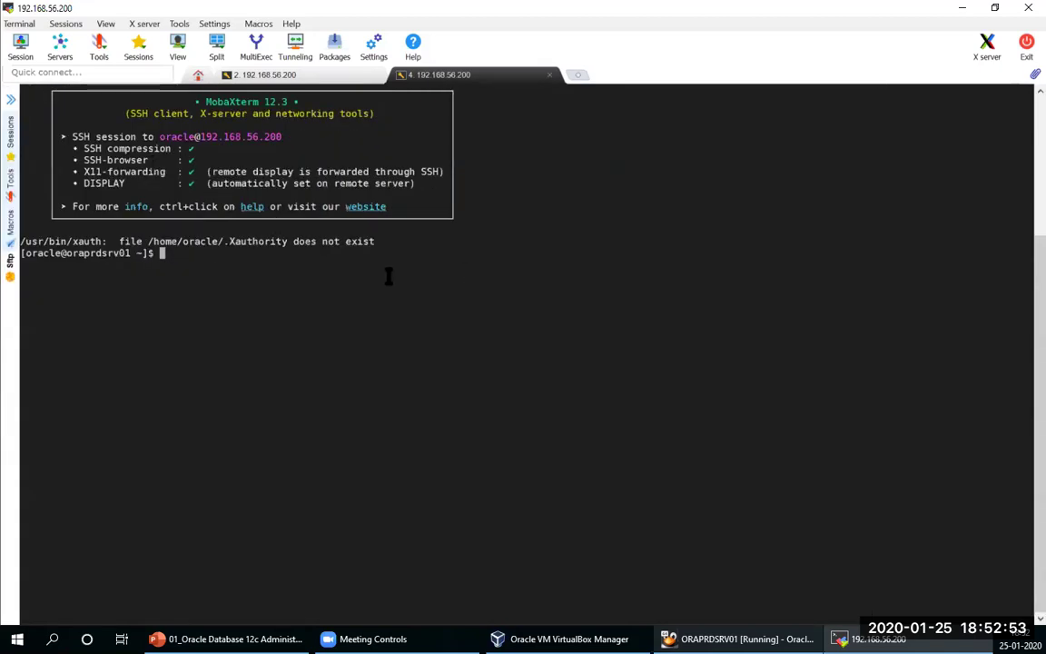
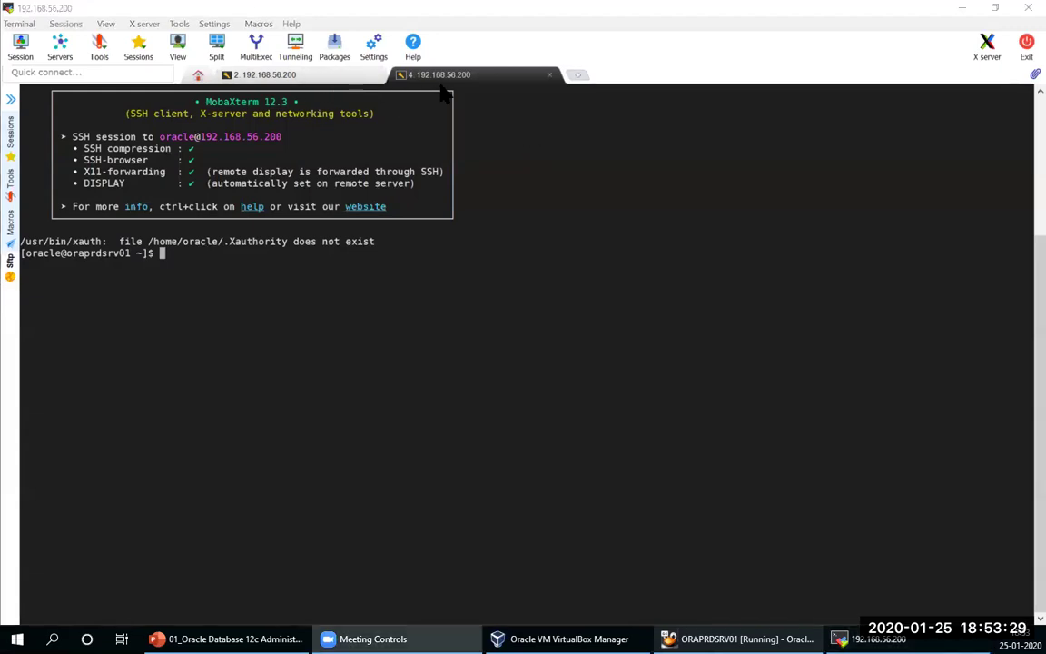
Step: In the oracle user's session, go to /u01/soft and list its Oracle 19c zip files with ls -ltr
click(331, 82)
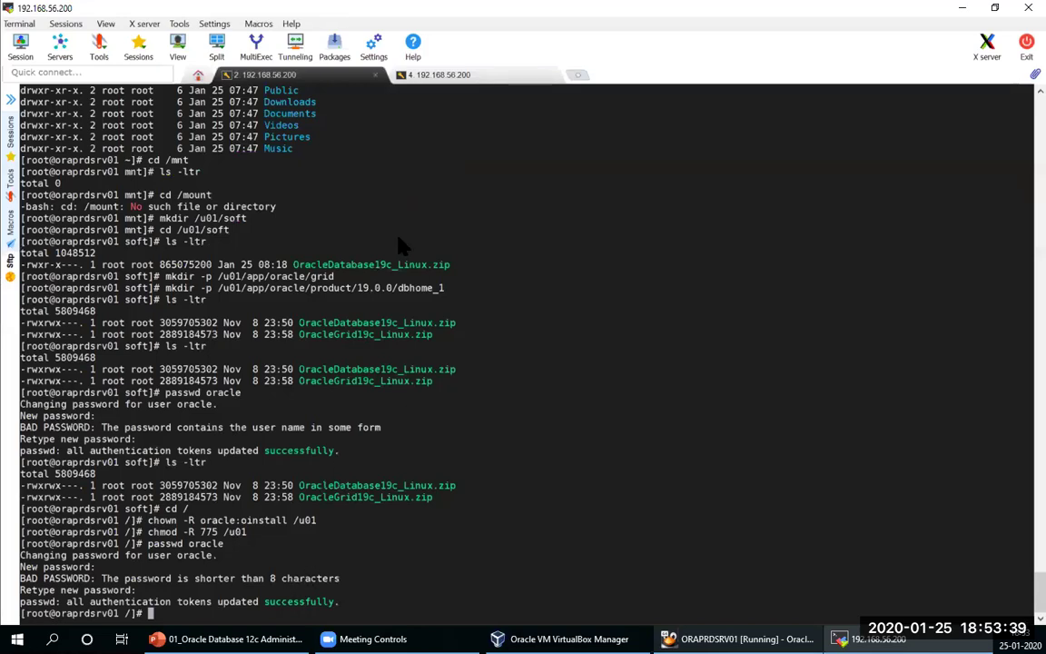
key(ctrl+Tab)
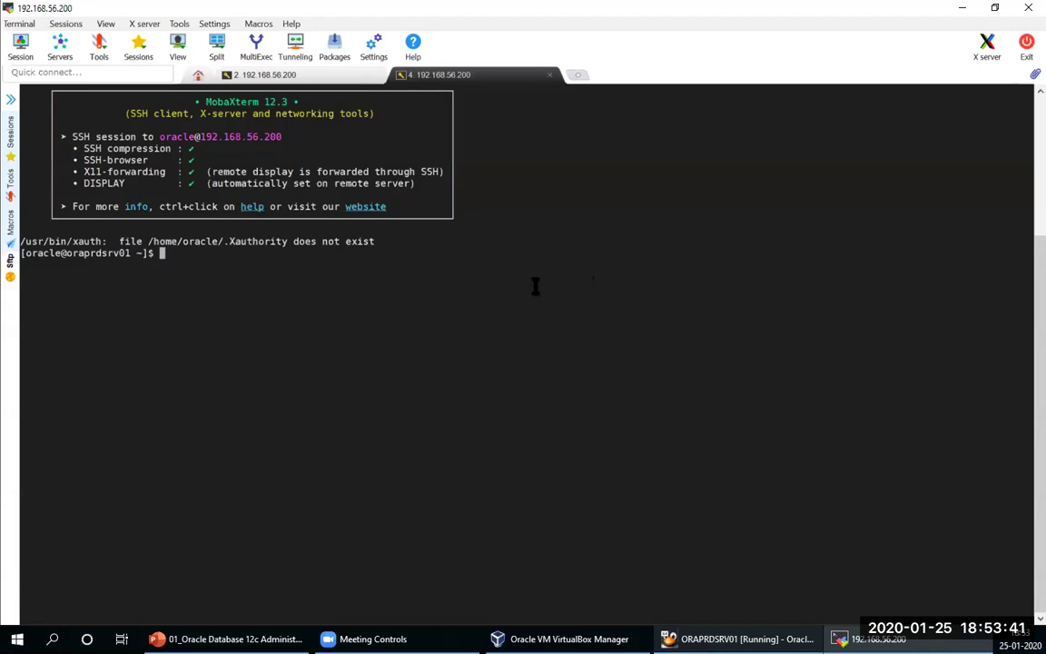
text(cd /u01/s)
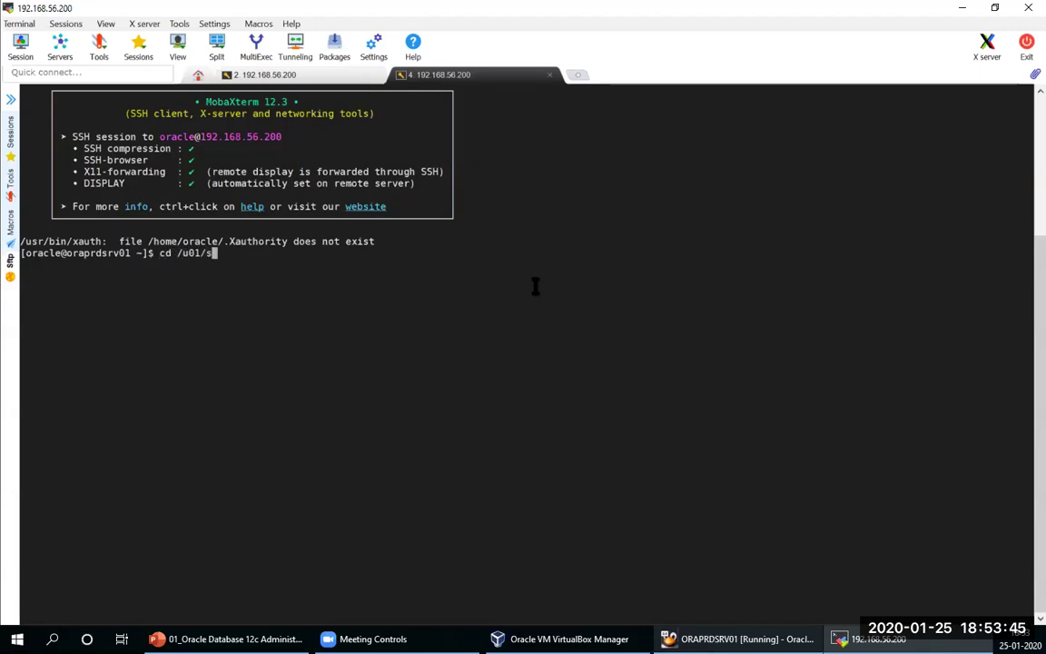
text(oft)
key(Return)
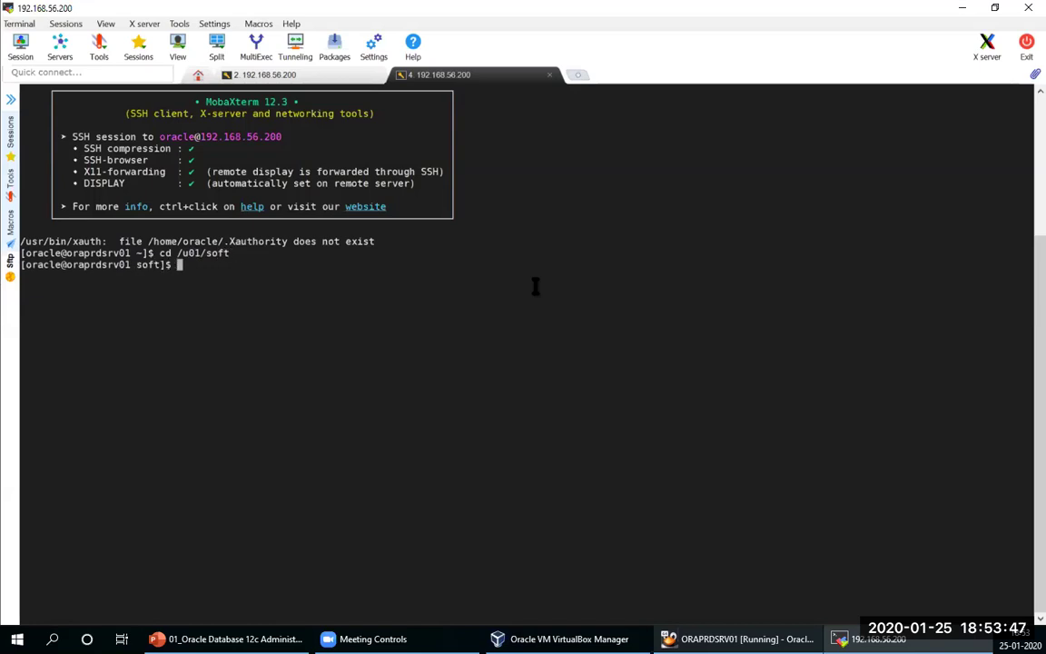
text(ls -ltr)
key(Return)
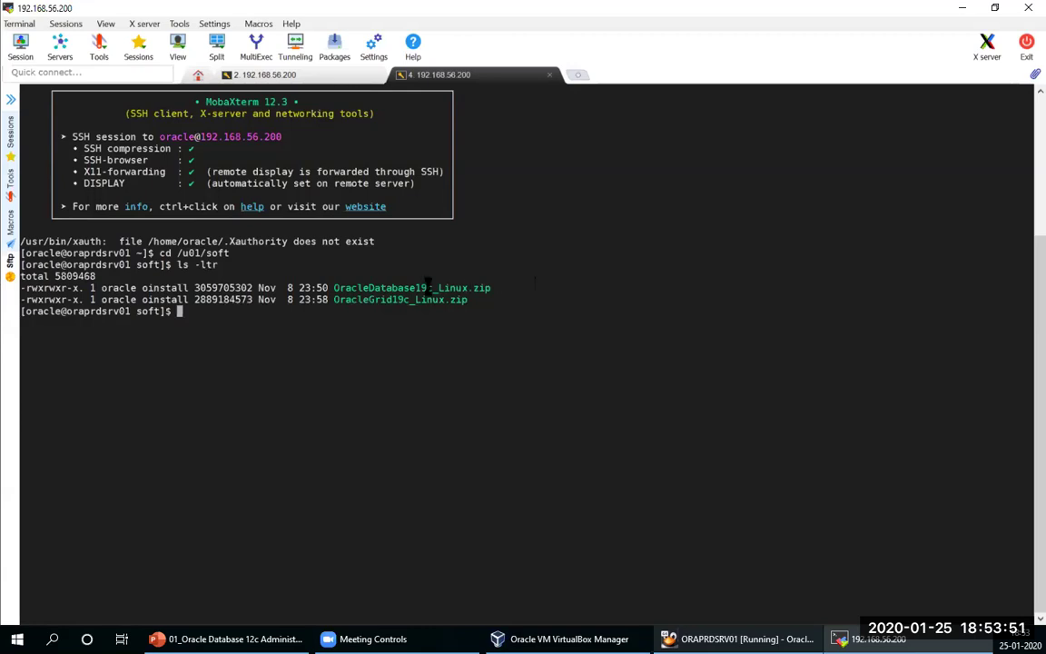
Step: Unzip OracleGrid19c_Linux.zip into /u01/app/oracle/grid
double_click(402, 299)
key(super+c)
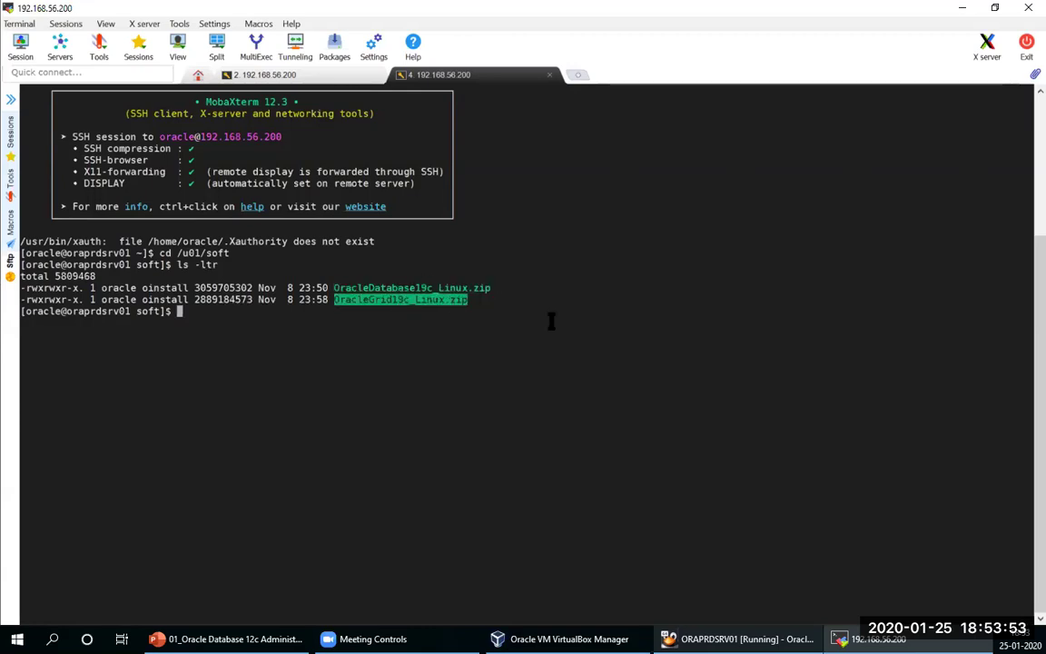
text(unzip)
right_click(552, 322)
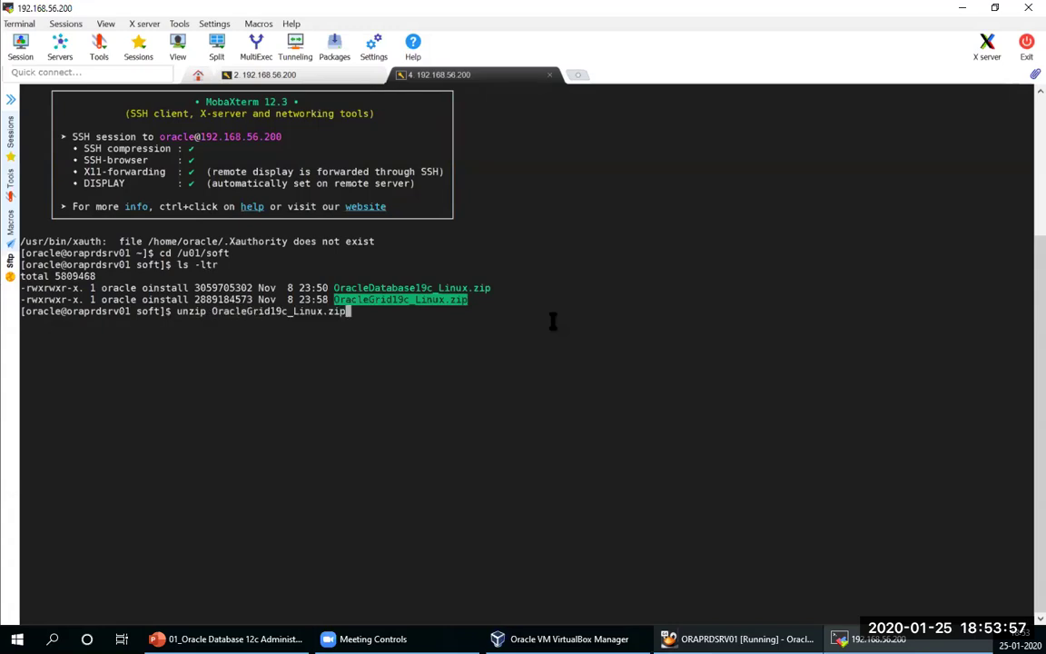
text(-)
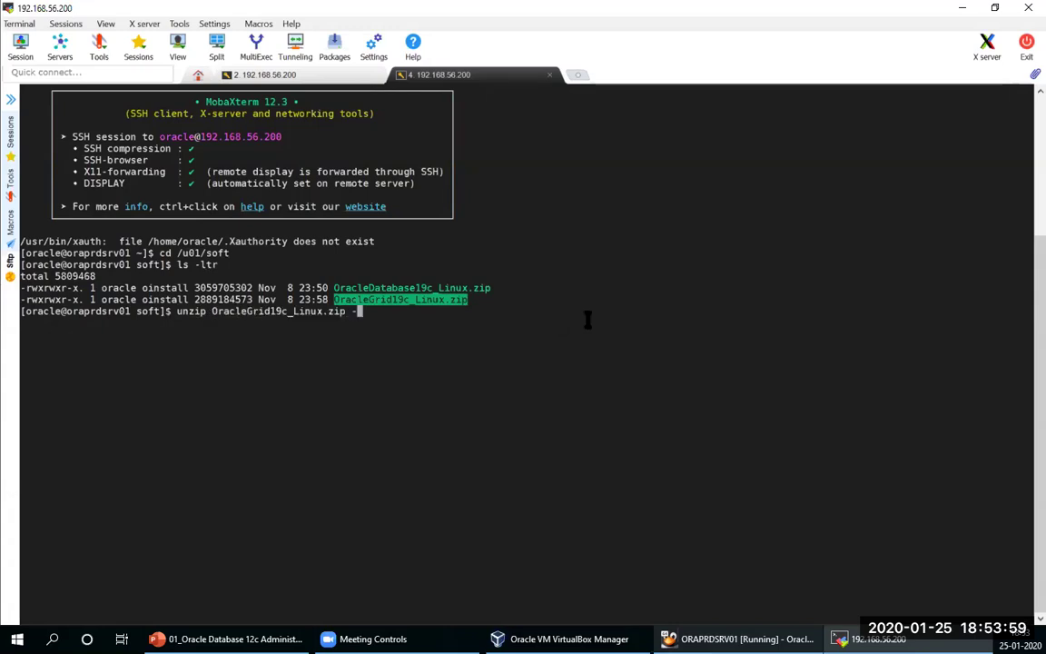
text(d /)
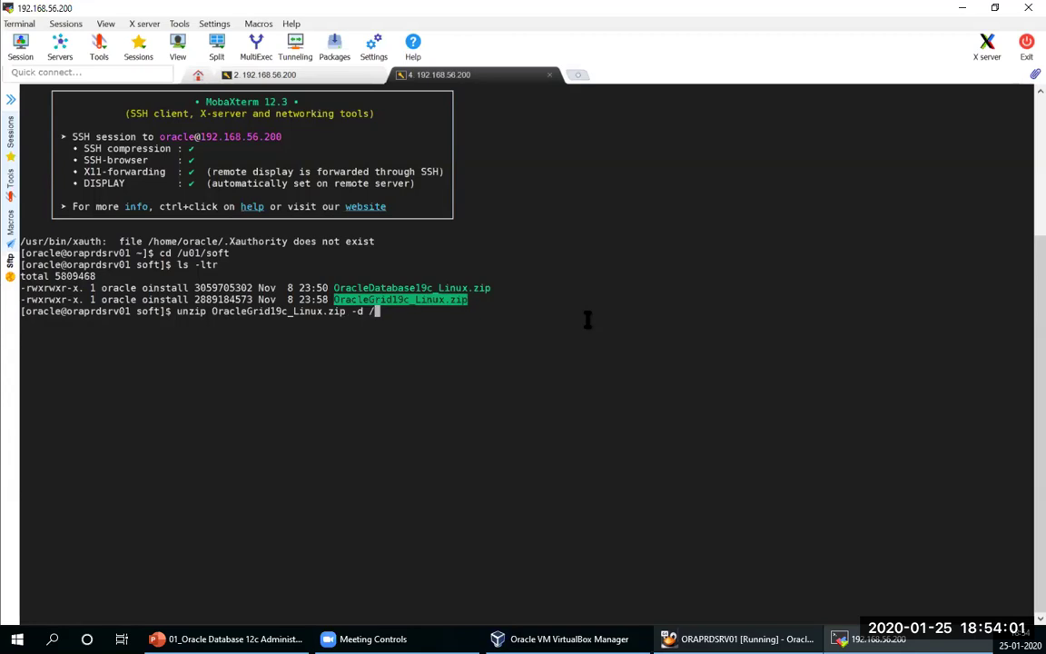
text(u01/)
text(app)
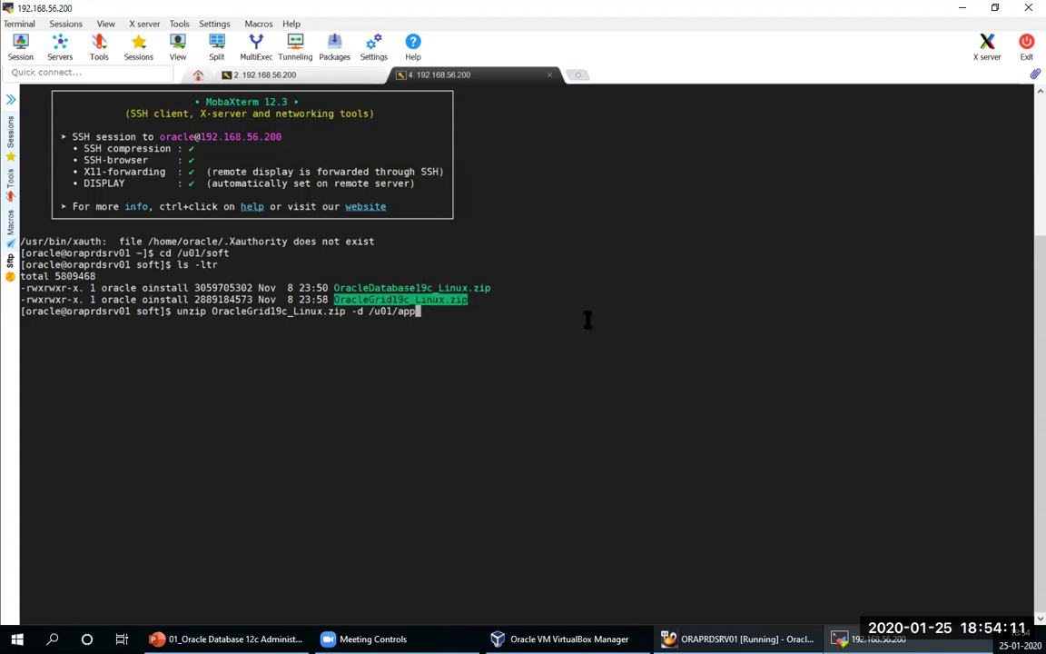
text(/oracle/grid)
key(Return)
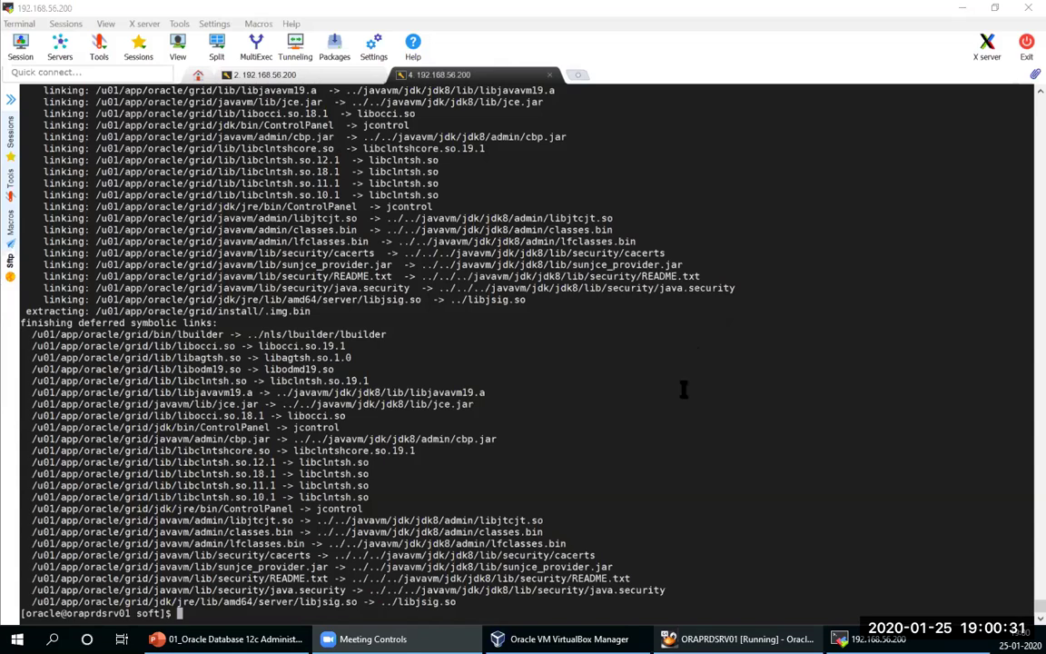
Step: Add blank prompts for spacing and list the /u01/soft directory again
key(Return)
key(Return)
key(Return)
key(Return)
key(Return)
key(Return)
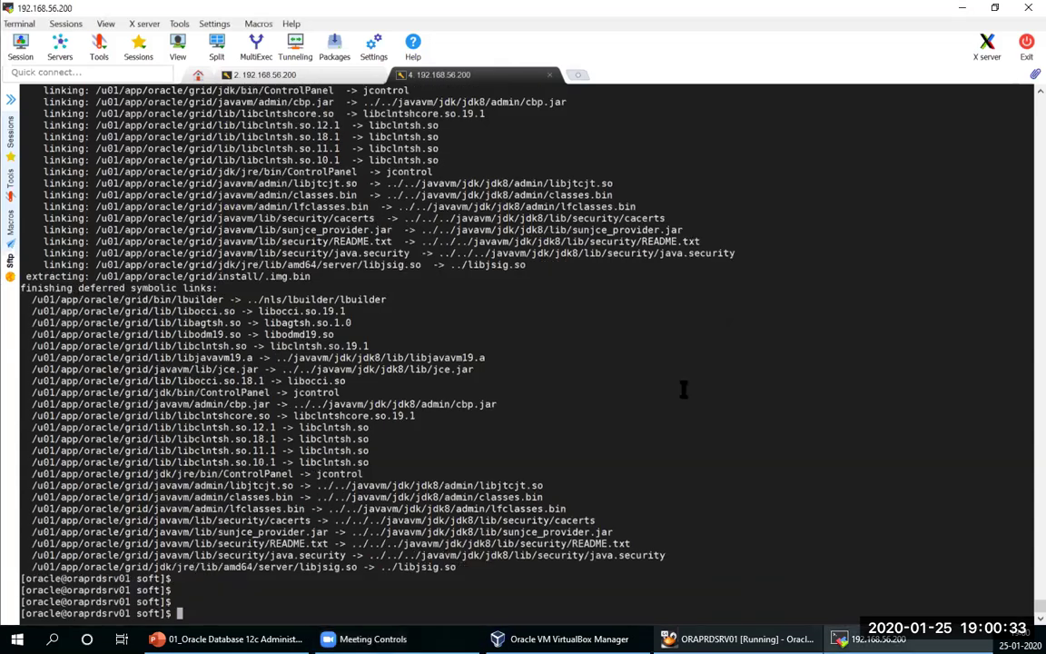
key(Return)
key(Return)
key(Return)
key(Return)
key(Return)
key(Return)
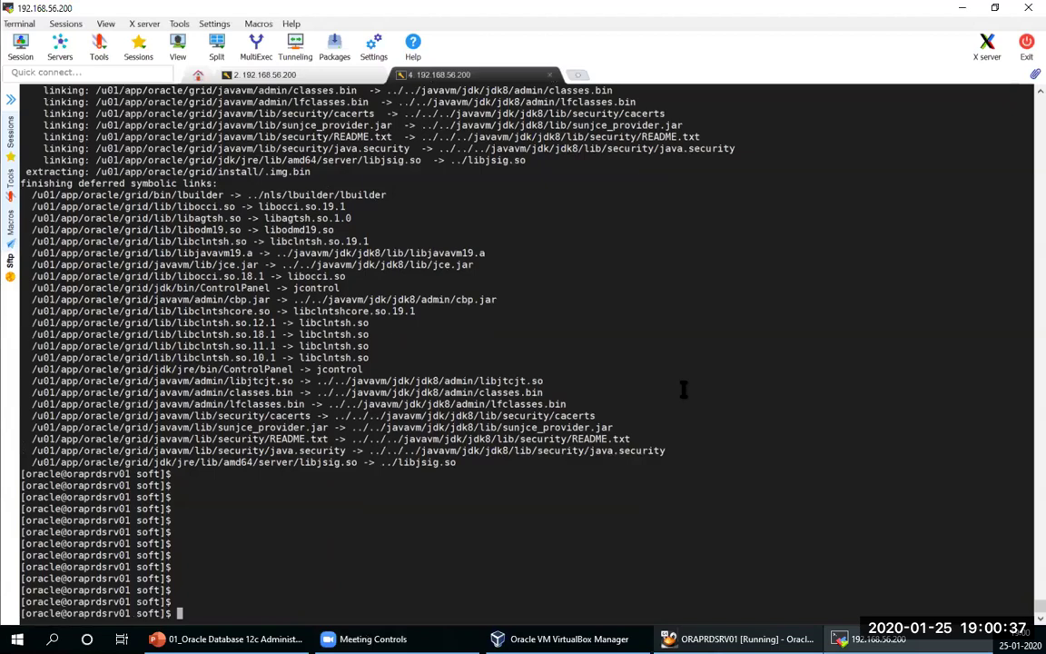
text(ls -ltr)
key(Return)
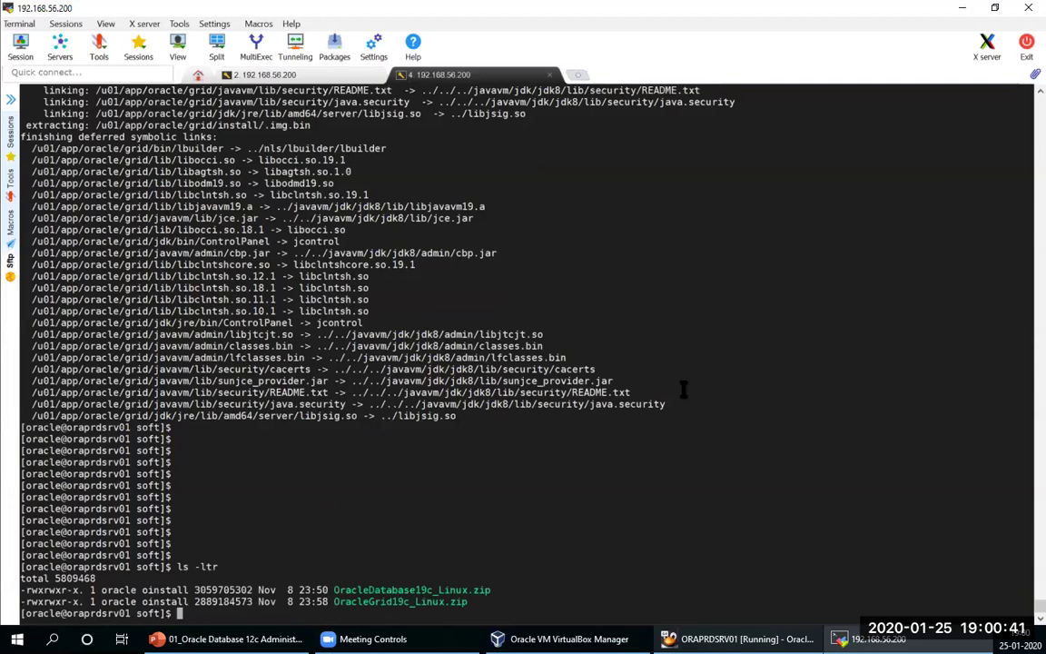
Step: Change to /u01/app/oracle/grid, list its contents, and enter ./gridSetup.sh at the prompt
text(cd /u01/app/)
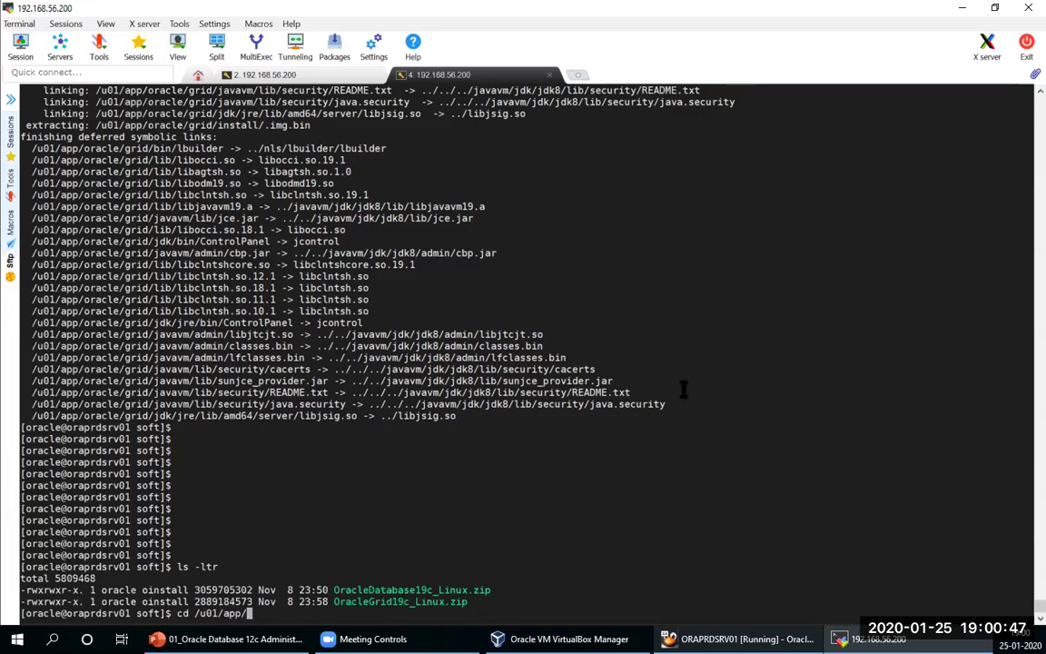
text(oracle/grid/)
key(Return)
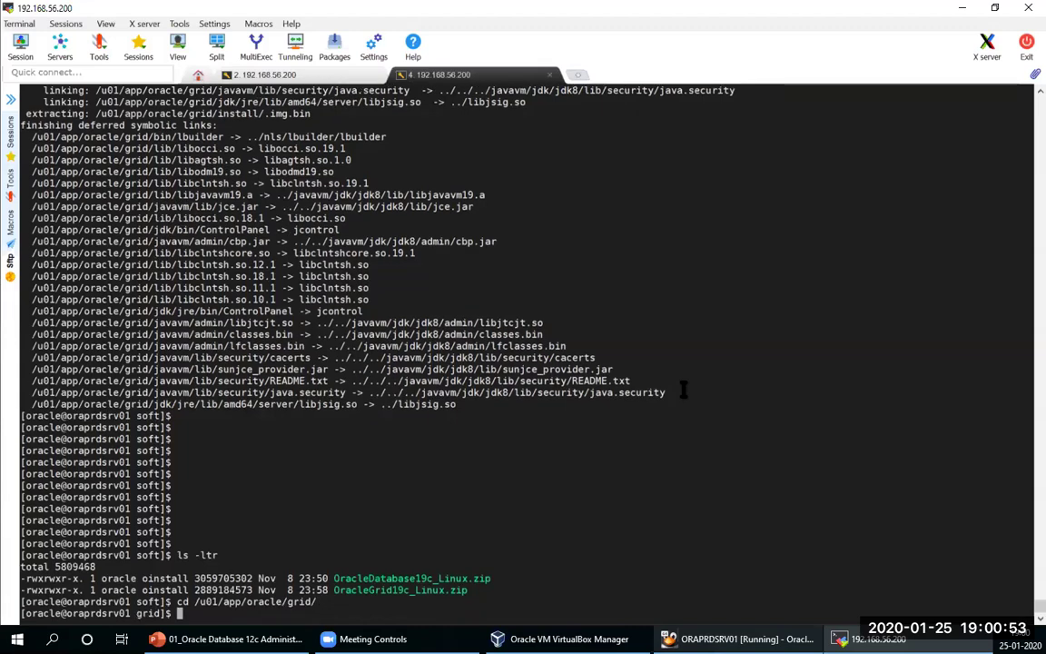
text(ls -ltr)
key(Return)
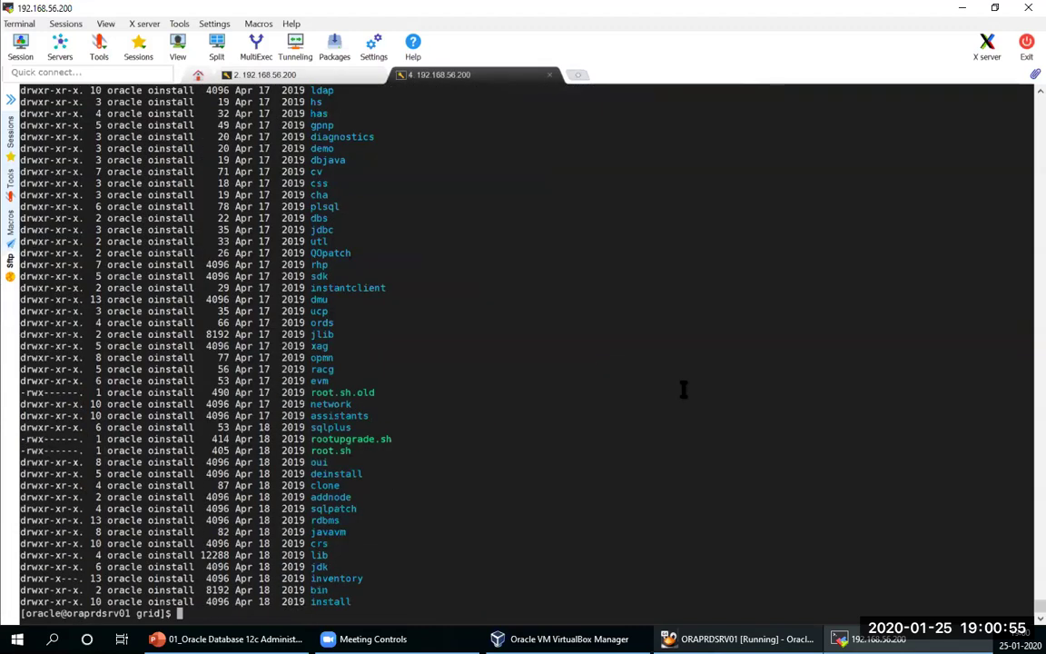
scroll(683, 388, up, 5)
scroll(546, 334, up, 8)
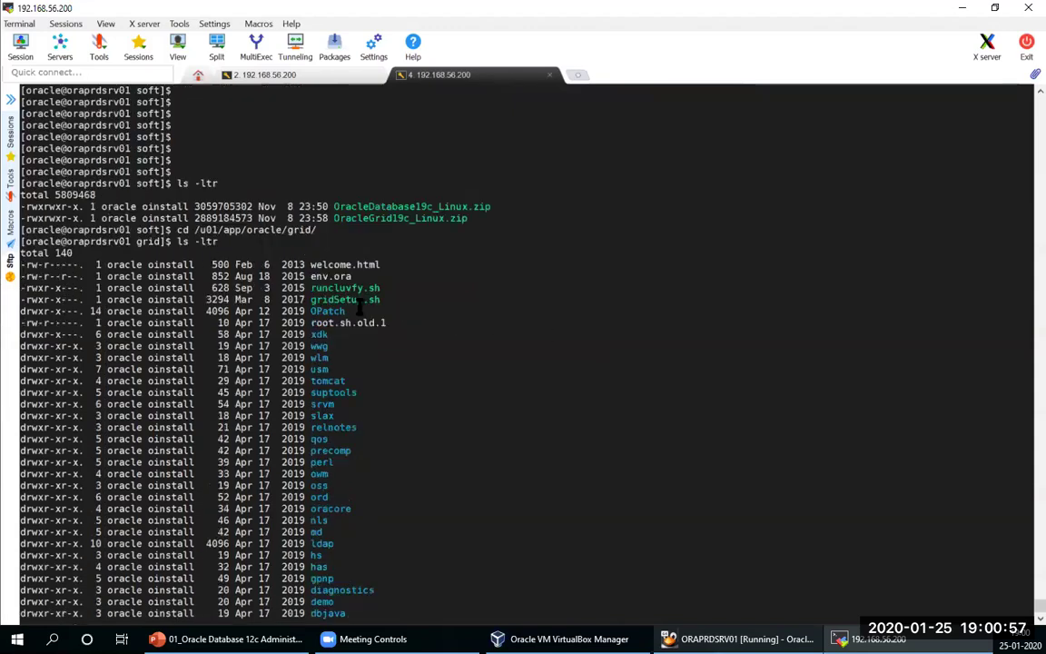
double_click(343, 299)
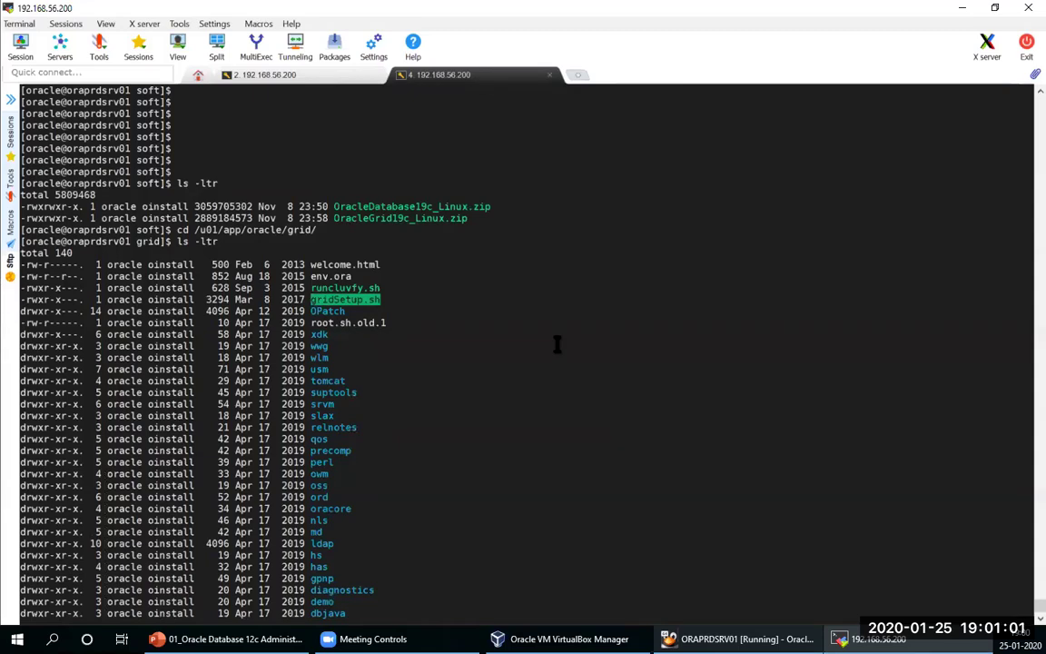
text(./gridSetup.sh)
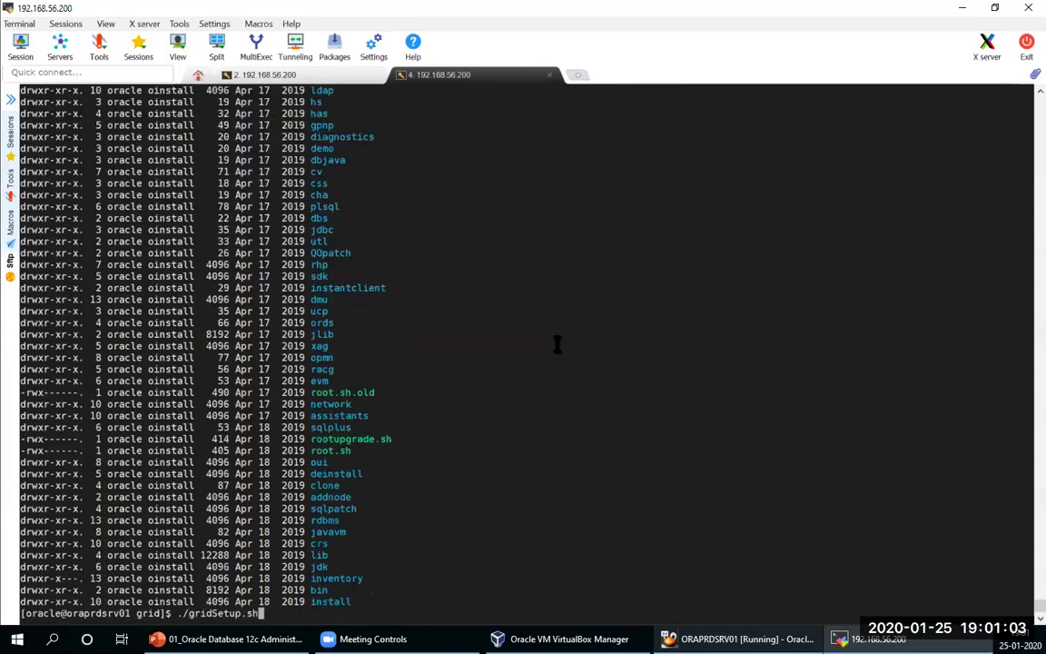
Step: Run ./gridSetup.sh and wait for the Grid Infrastructure 19c installer window to open
key(Return)
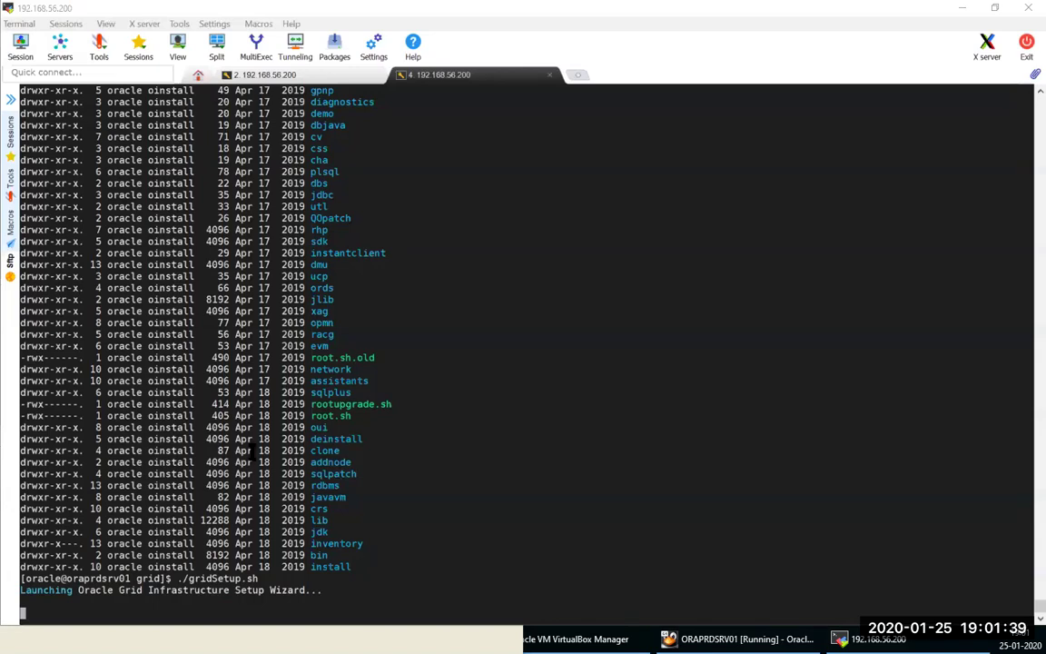
click(10, 173)
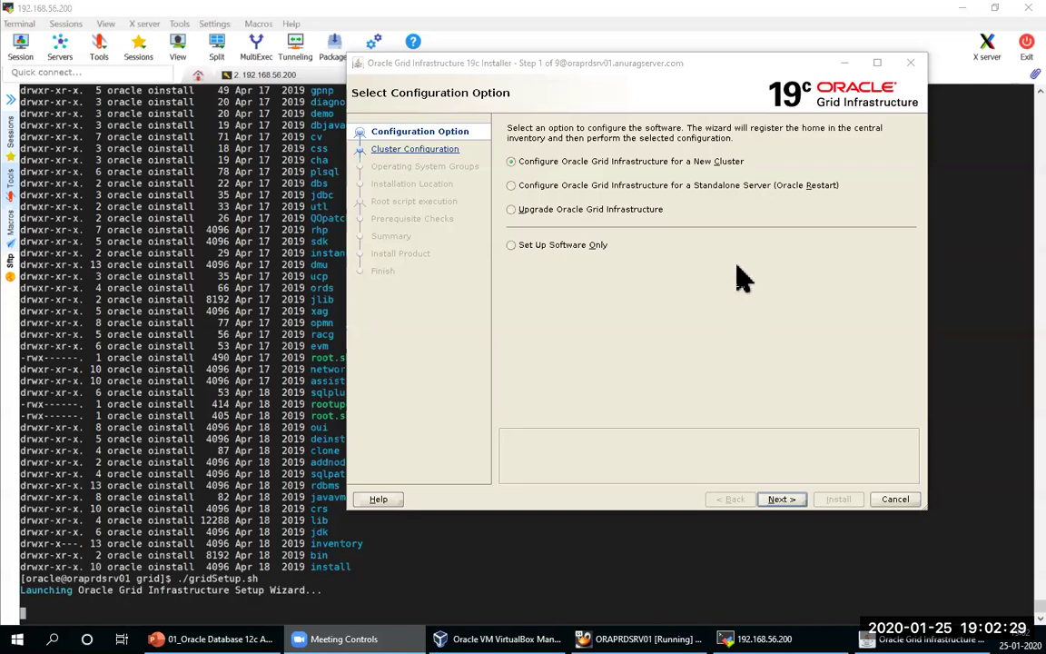
Step: Choose 'Configure Grid Infrastructure for a Standalone Server (Oracle Restart)' and advance to Create ASM Disk Group
click(693, 186)
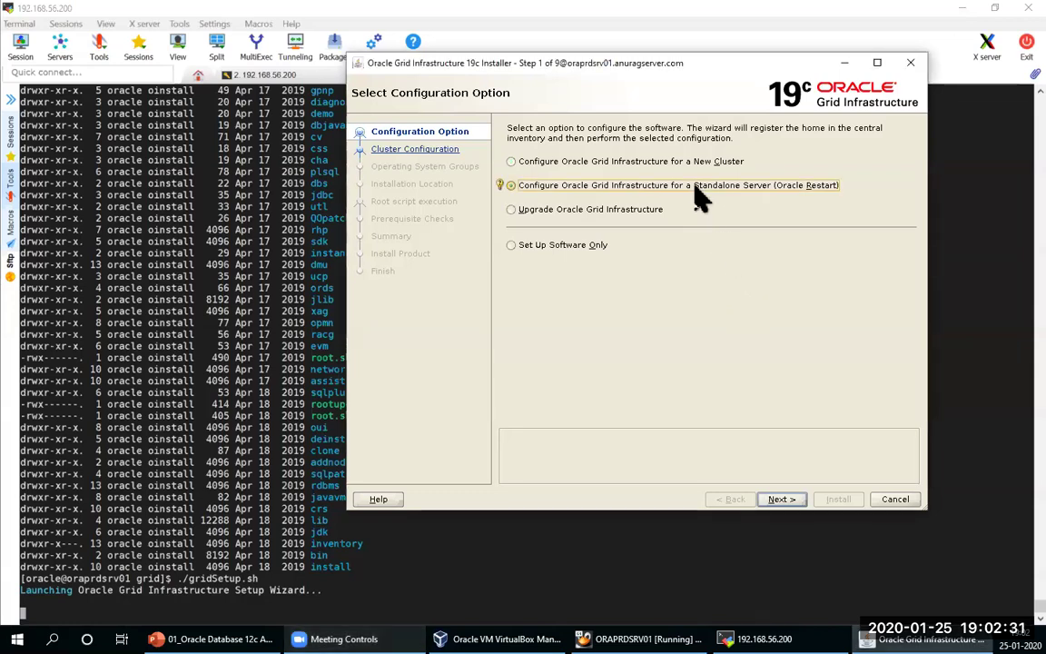
click(781, 499)
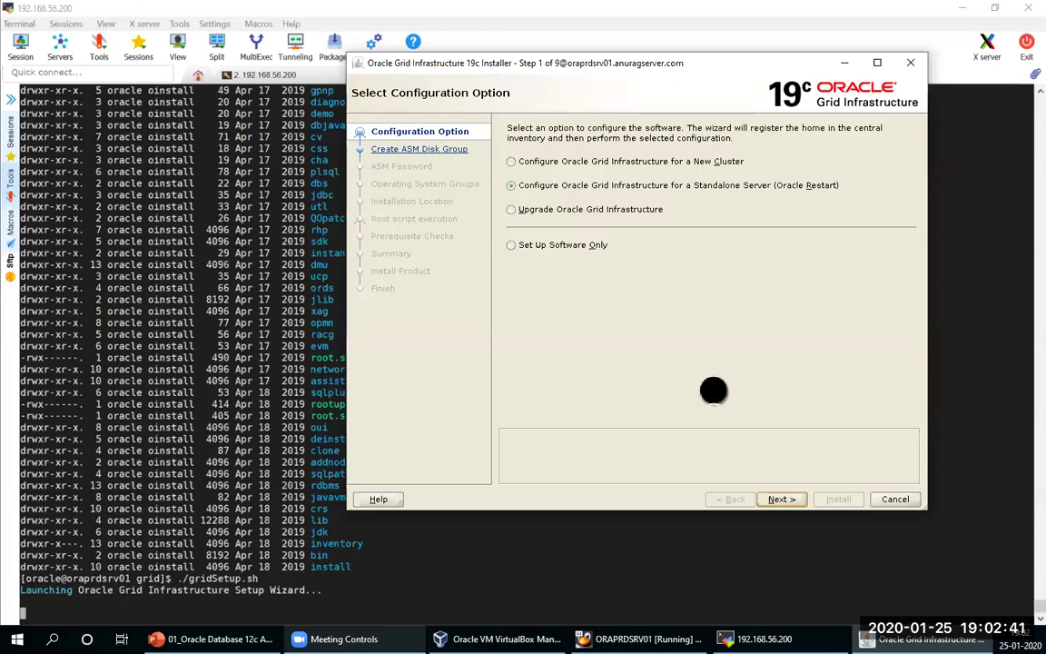
key(alt+n)
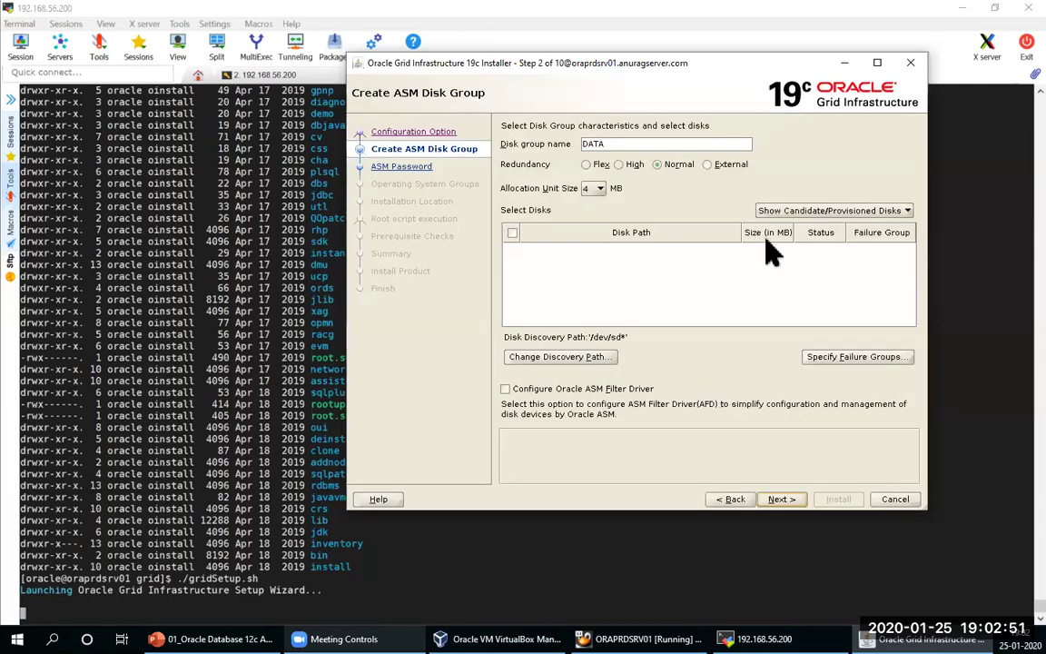
Step: Show candidate/provisioned disks and open Change Discovery Path
click(840, 210)
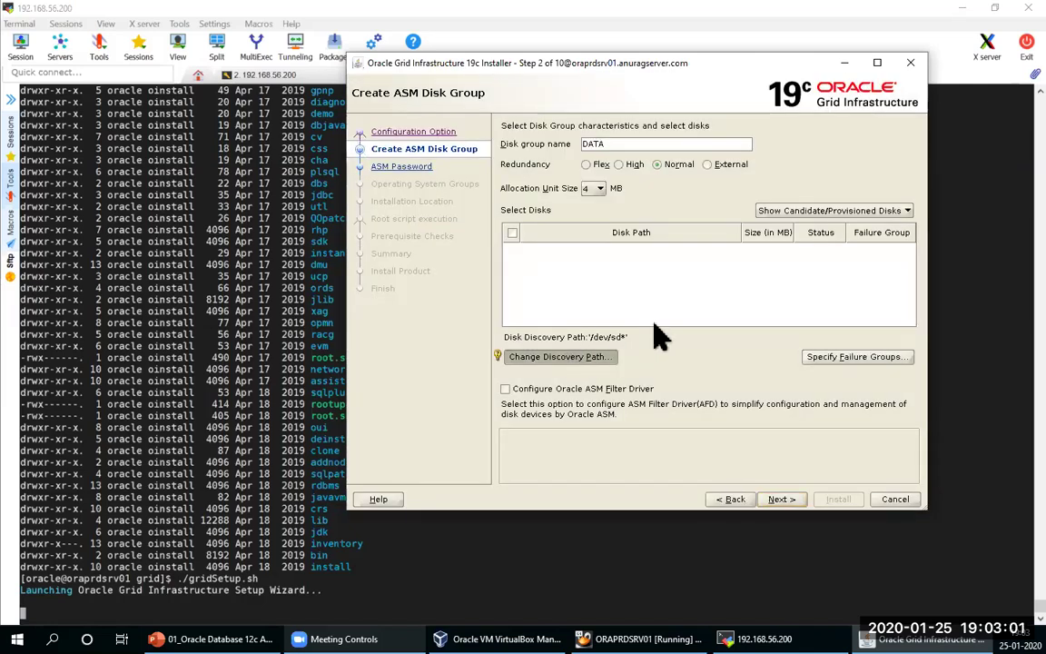
click(558, 354)
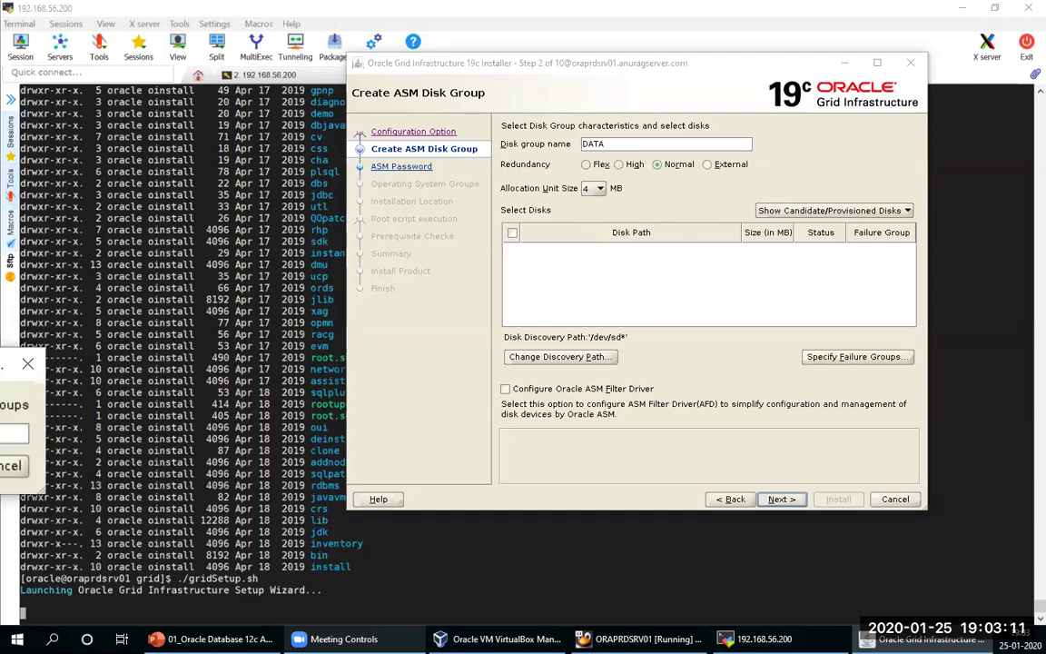
Step: Change the disk discovery path to /dev/oracleasm/disks/*
drag(1003, 179, 767, 174)
click(841, 209)
key(BackSpace)
key(BackSpace)
key(BackSpace)
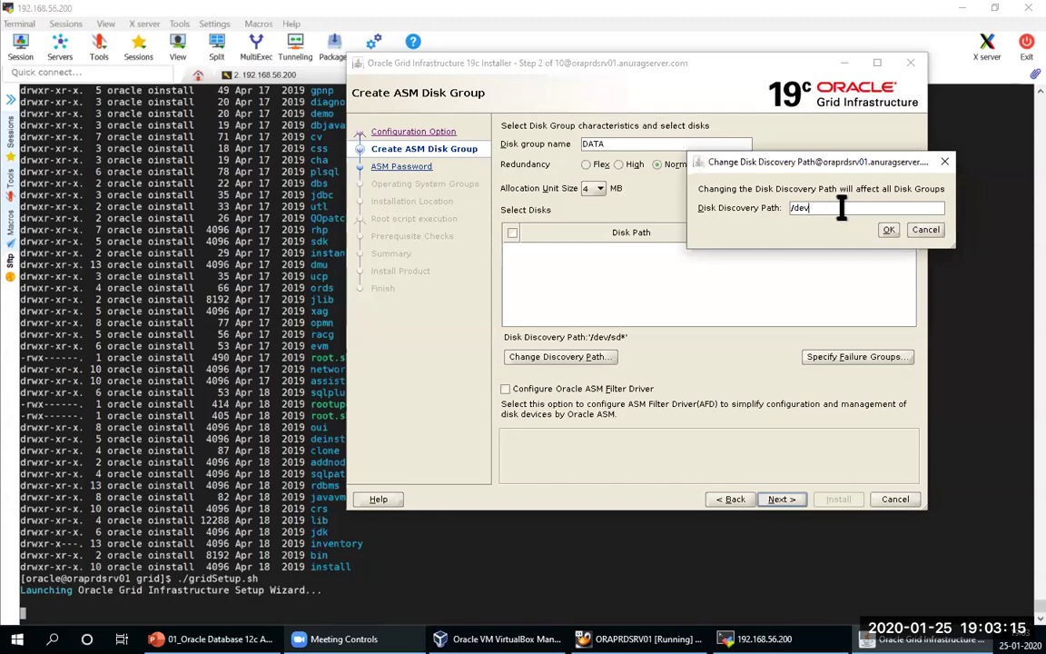
text(/oracleasm/dis)
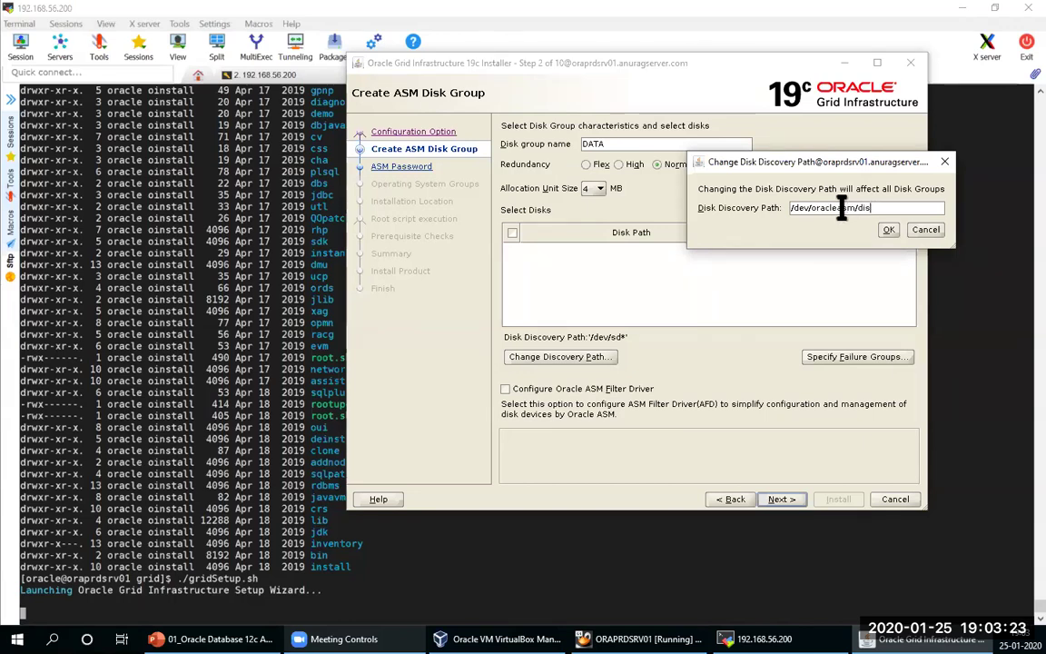
text(kks/*)
key(Return)
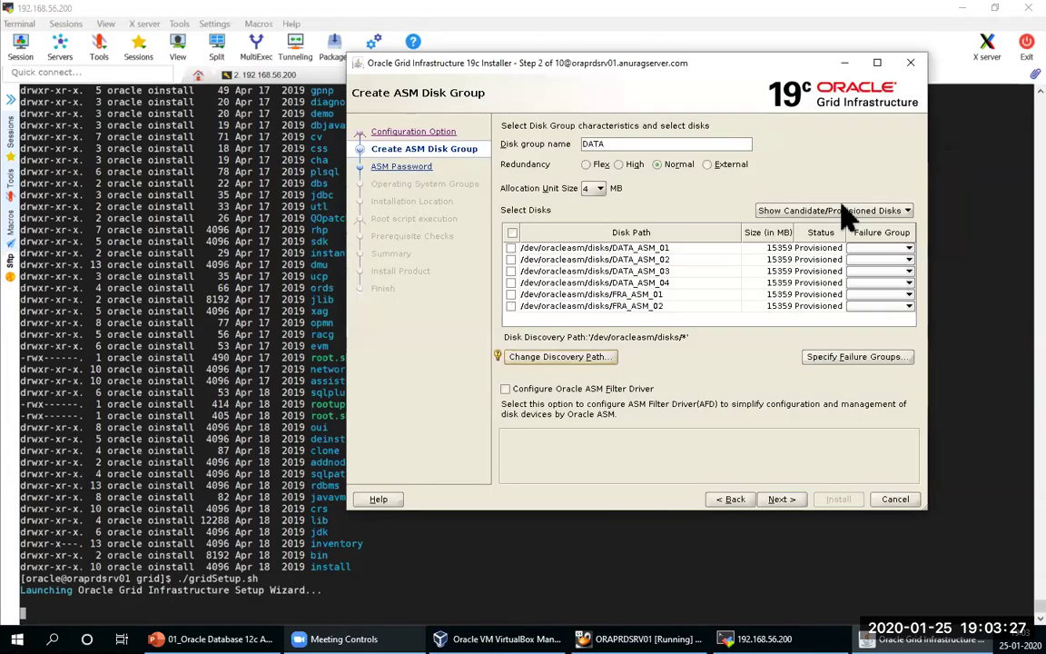
Step: Add DATA_ASM_01 through DATA_ASM_04 to DATA with External redundancy
click(511, 248)
click(511, 259)
click(511, 271)
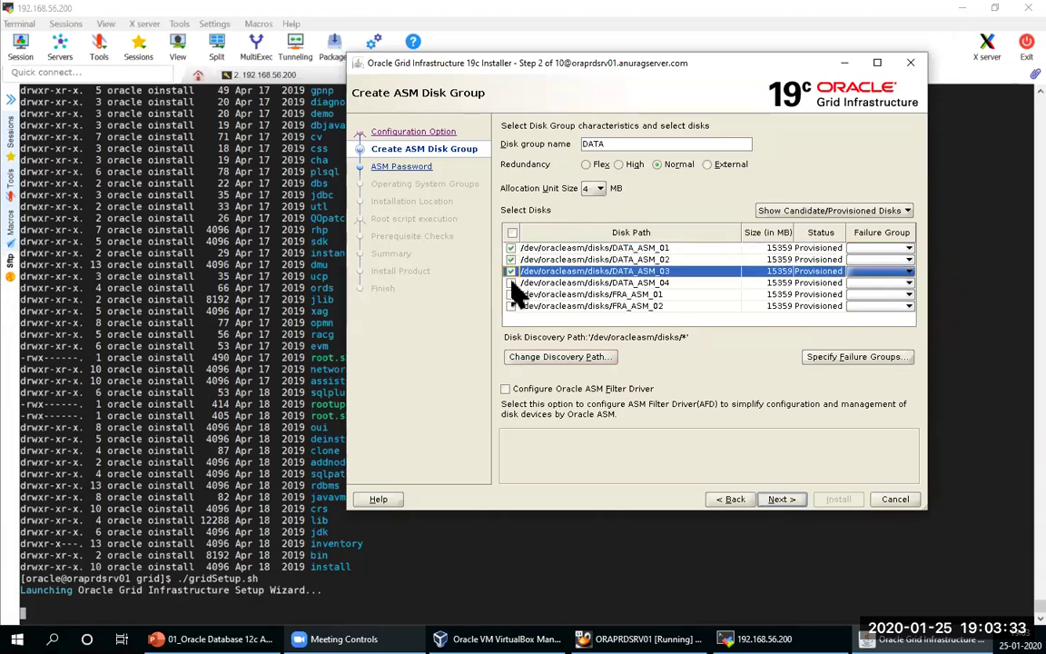
click(511, 283)
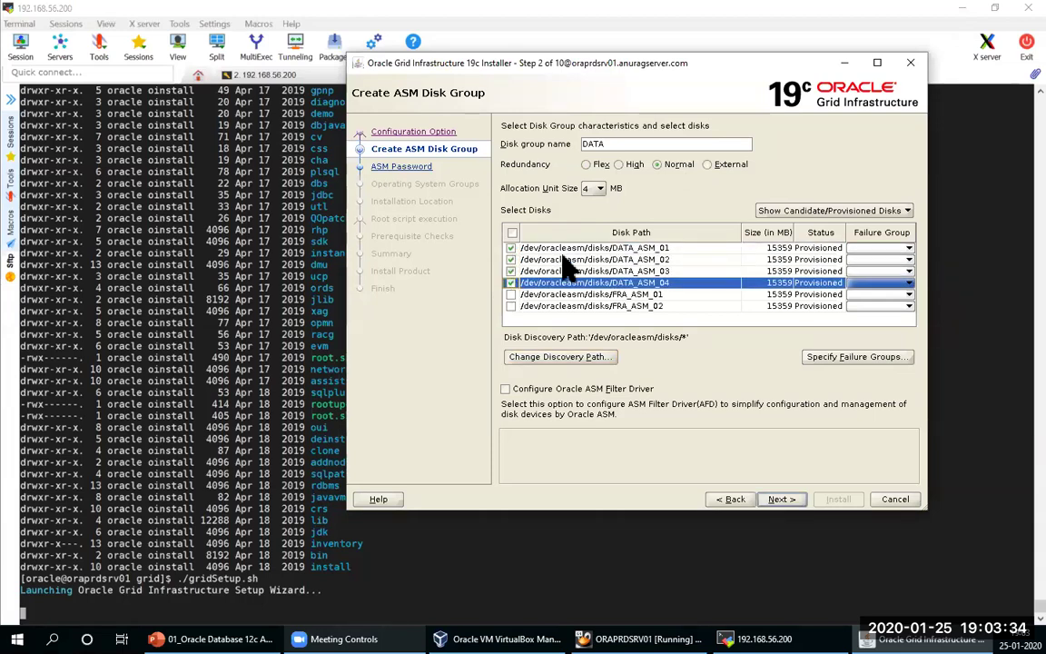
click(707, 164)
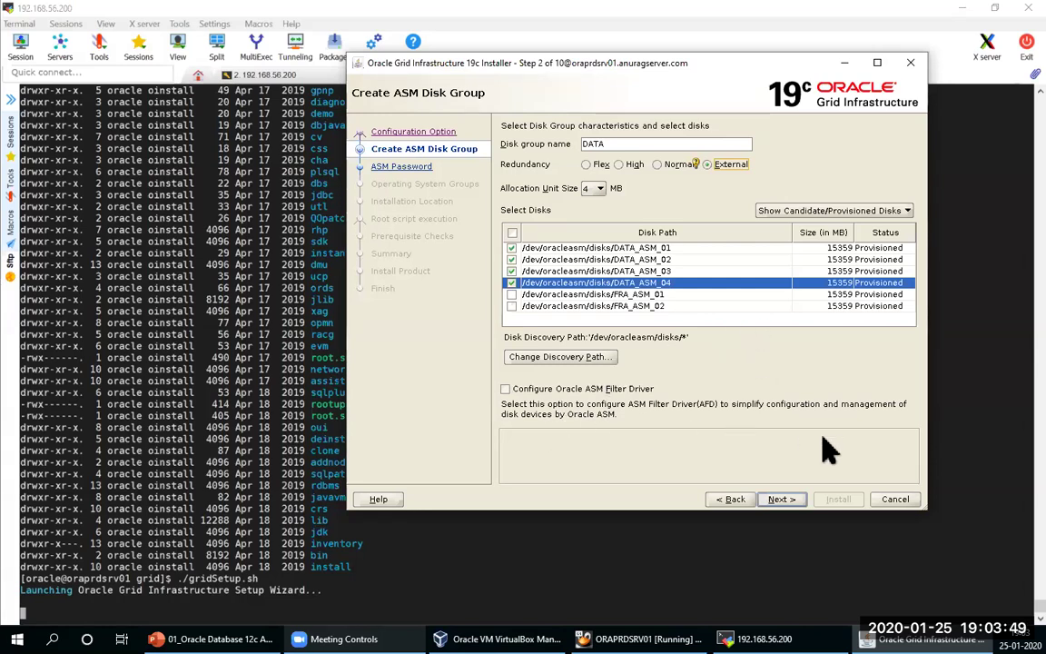
Step: Advance from the disk group setup to Step 3, Specify ASM Password
click(789, 496)
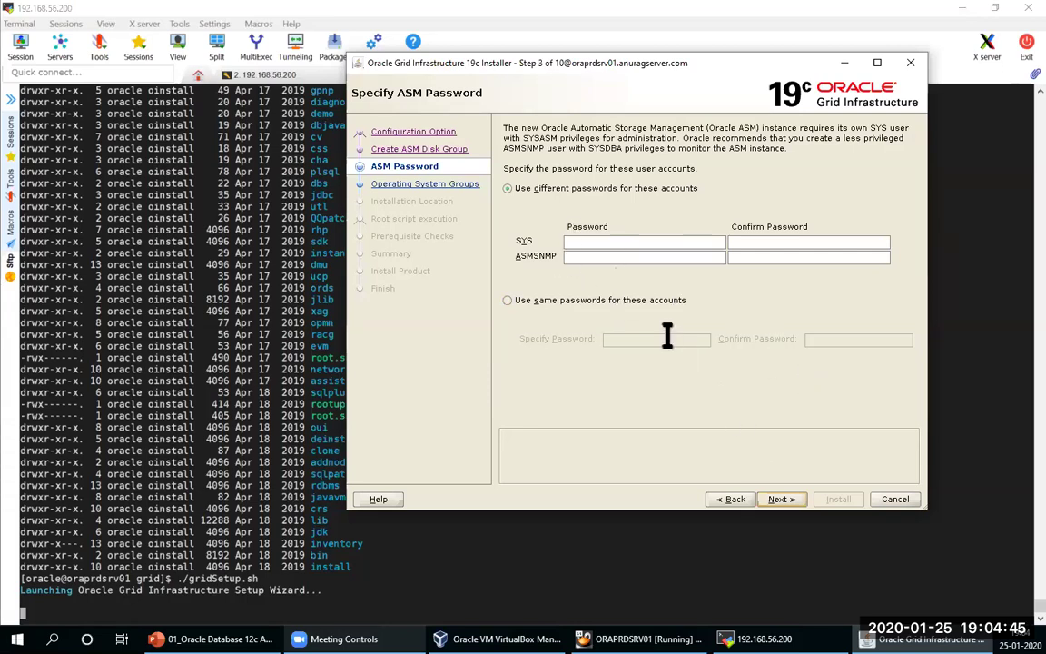
Step: Set one shared password for SYS and ASMSNMP and accept the INS-30011 warning
click(567, 314)
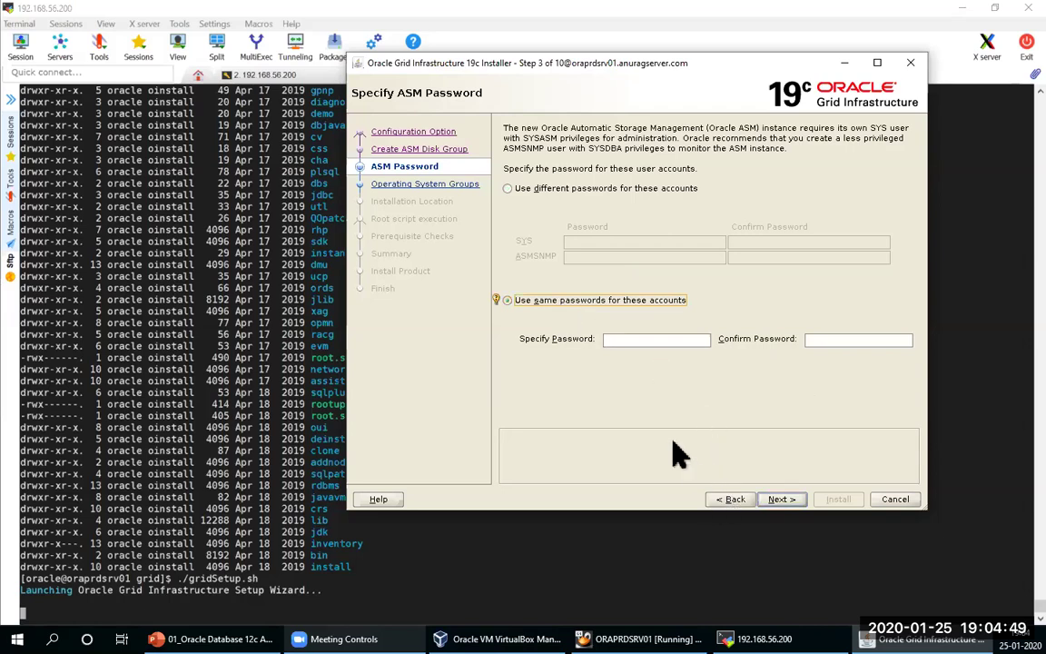
click(633, 341)
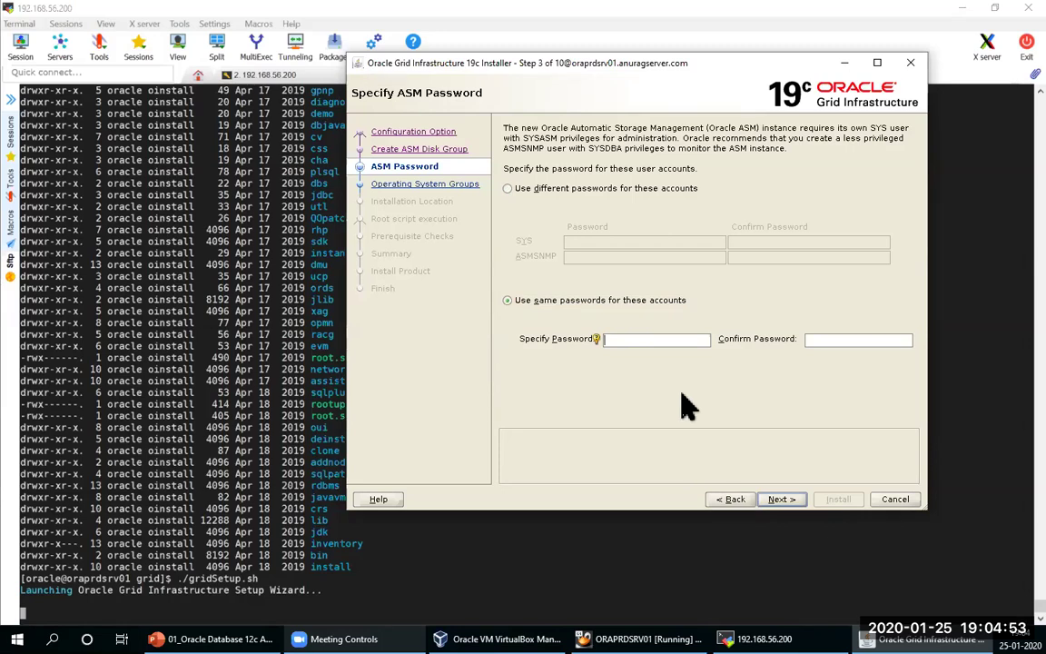
text(or)
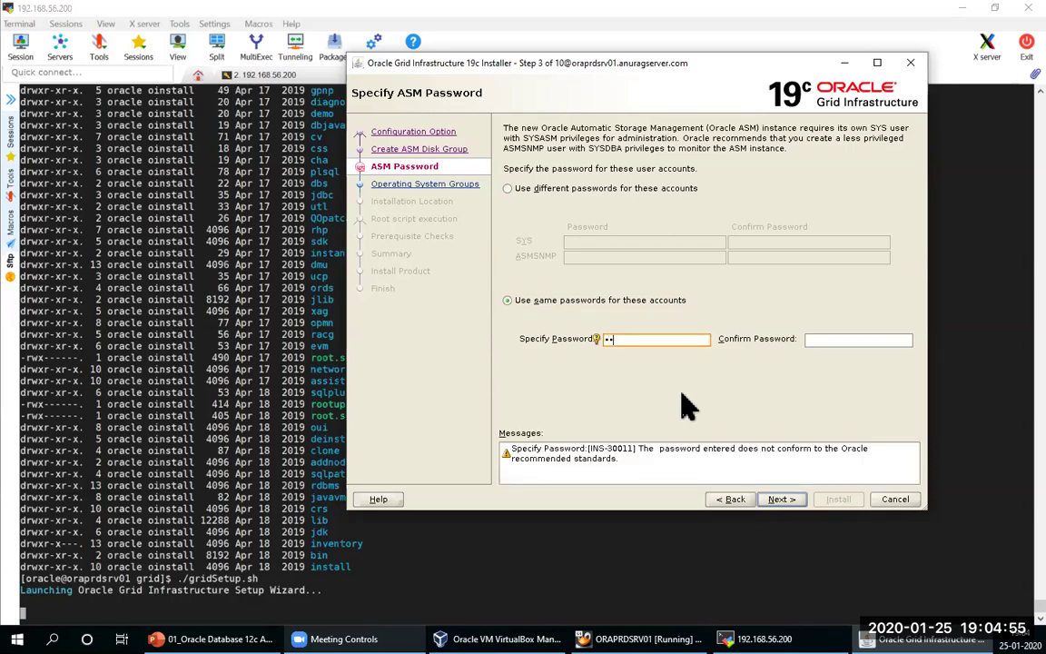
text(aorle)
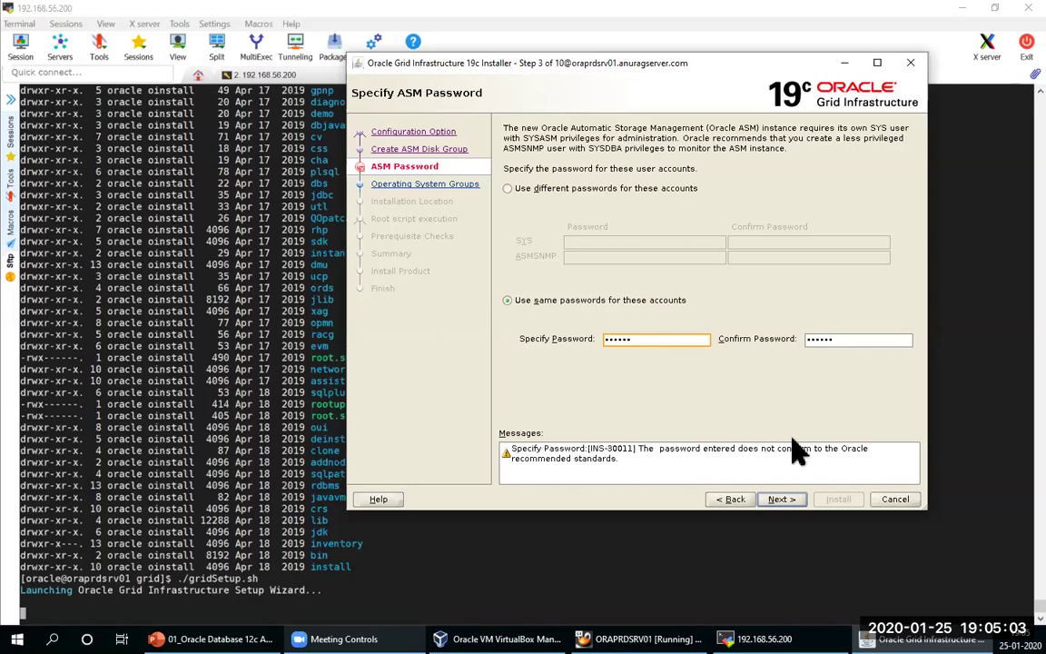
click(781, 505)
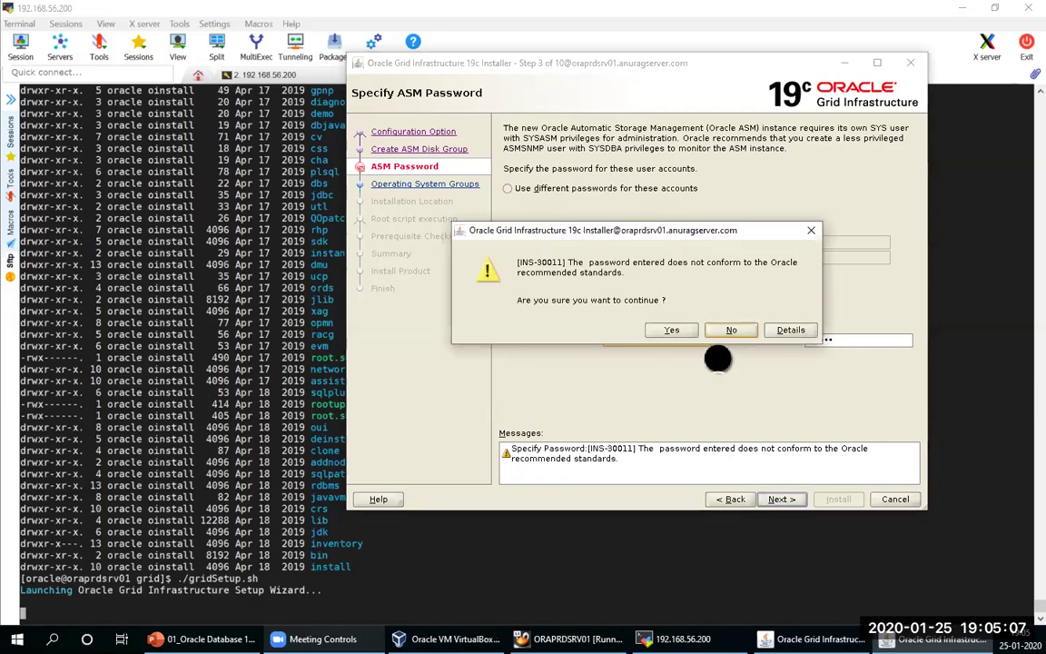
click(673, 330)
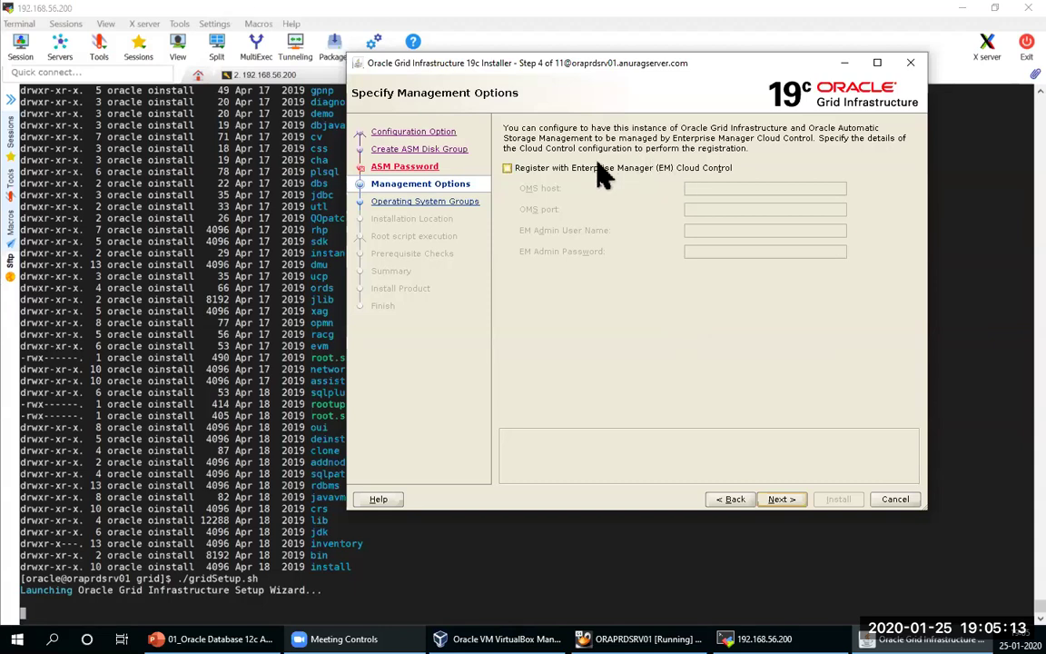
Step: Skip Enterprise Manager registration, set the OSOPER group to oper, and accept the group warnings
click(781, 498)
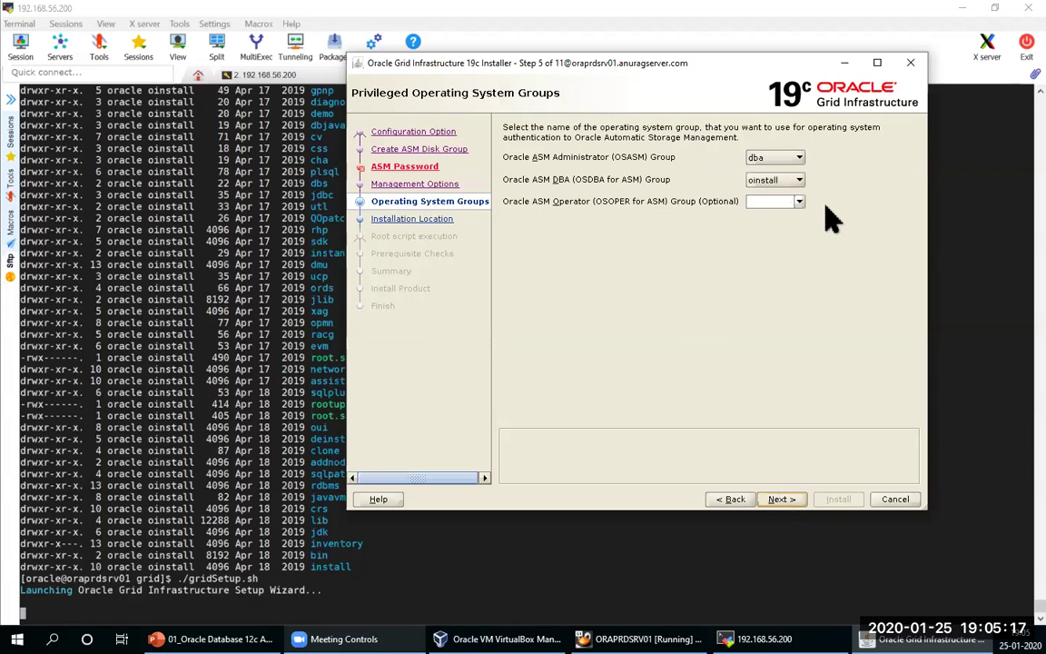
click(797, 203)
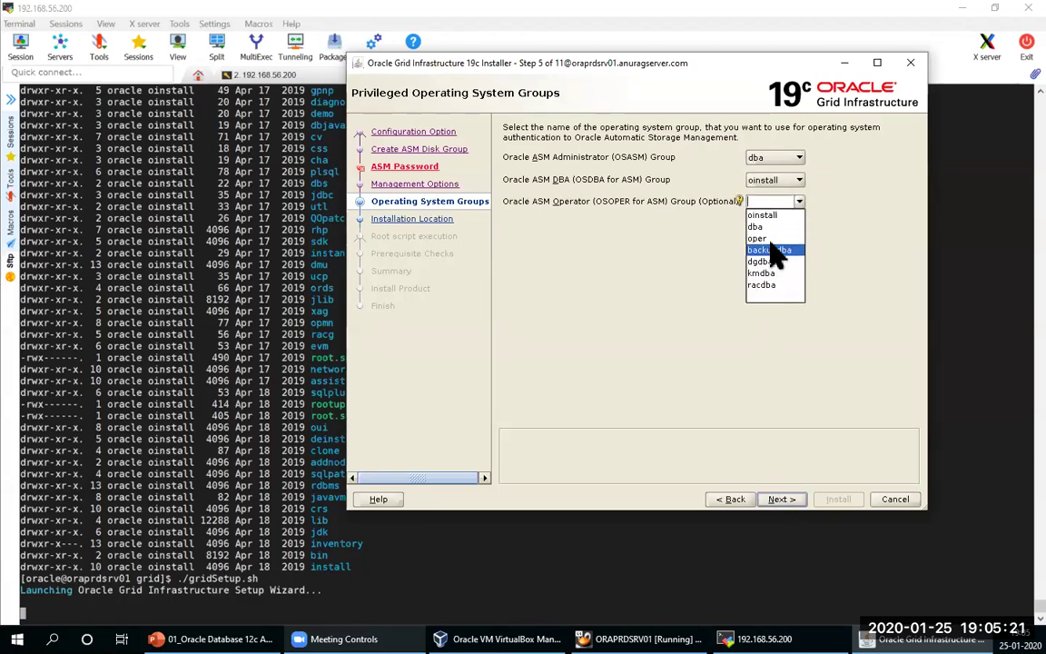
click(772, 241)
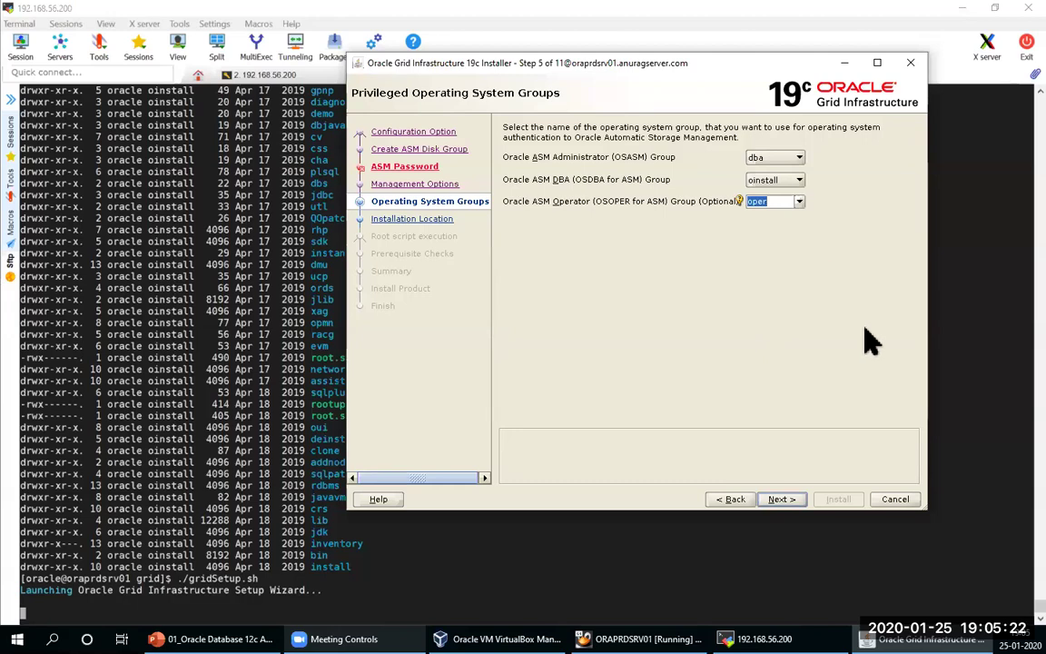
click(778, 490)
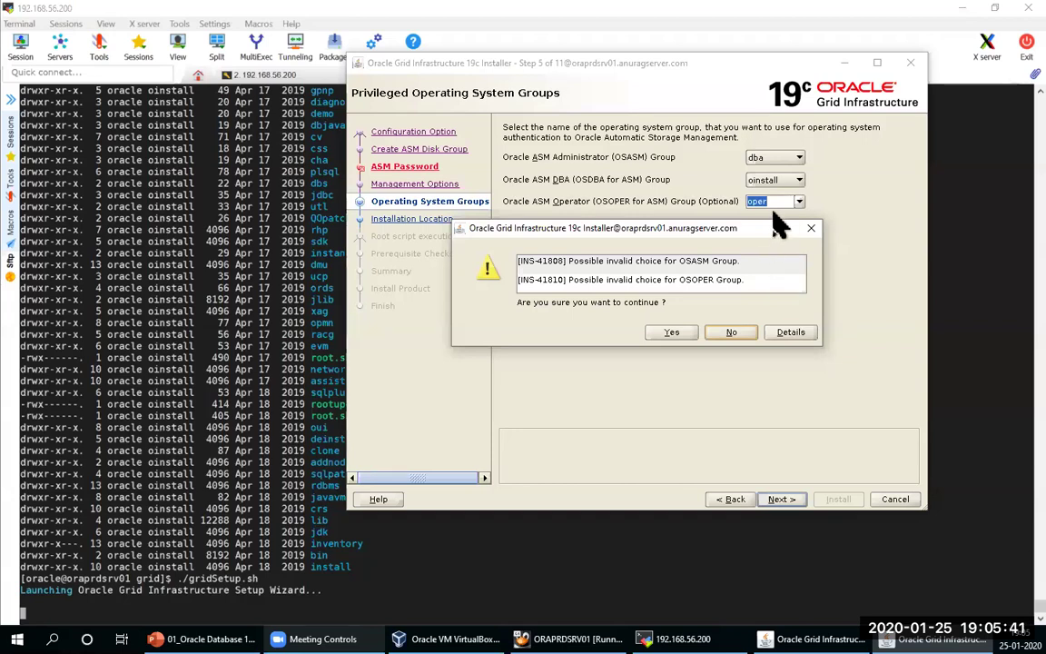
click(670, 333)
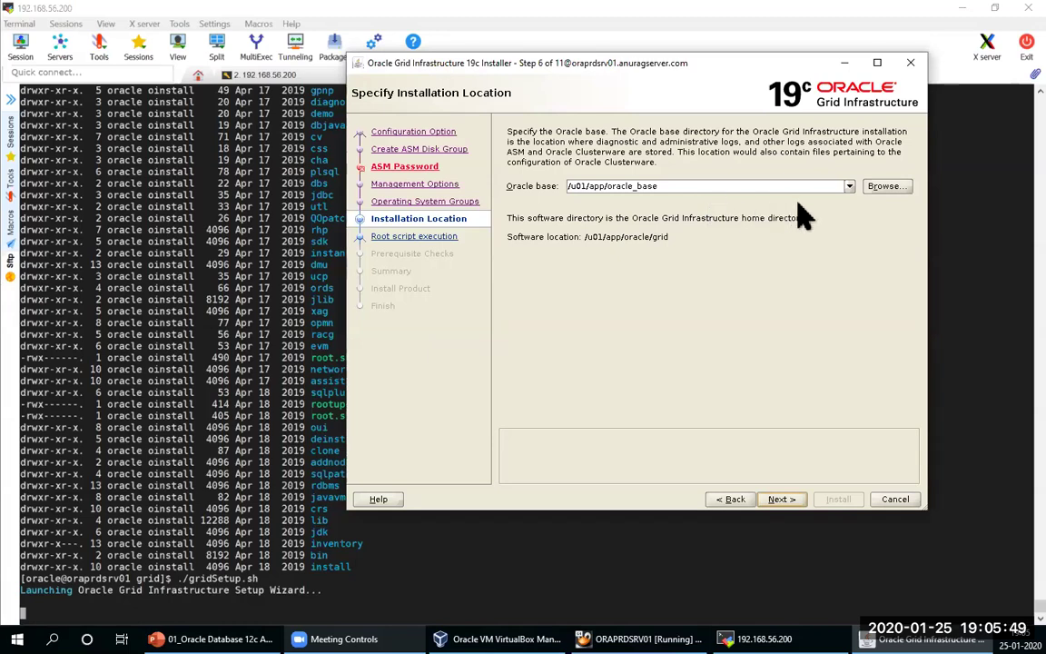
Step: Choose /u01/app/oracle as the Oracle base and continue to the Create Inventory step
click(850, 186)
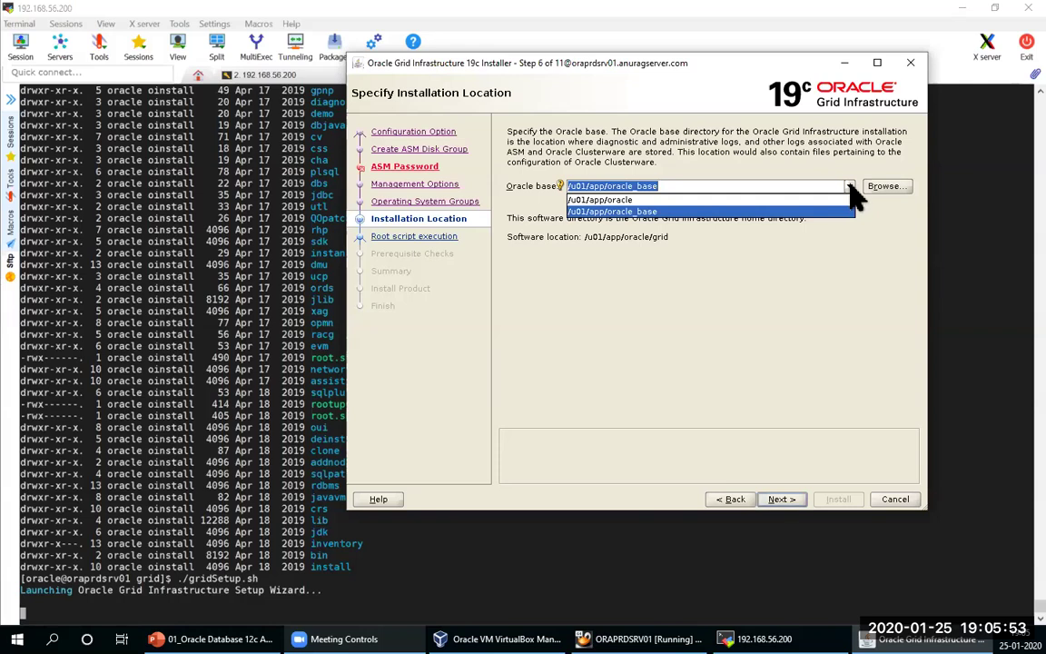
click(717, 199)
click(776, 497)
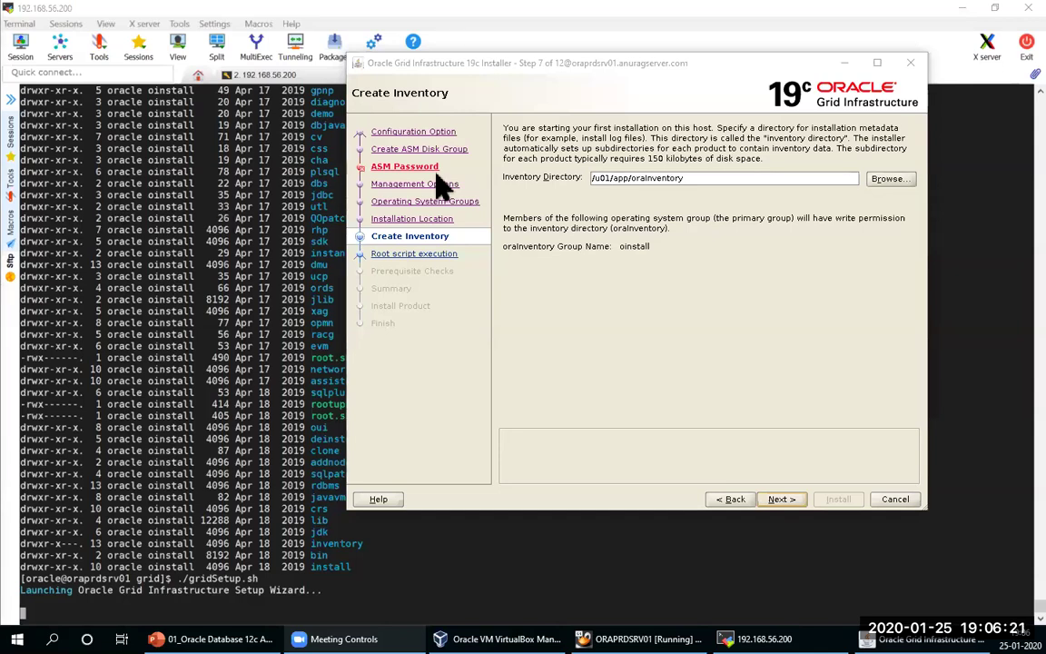
Step: Enable automatic configuration script execution with the root user credential and enter the root password
click(784, 497)
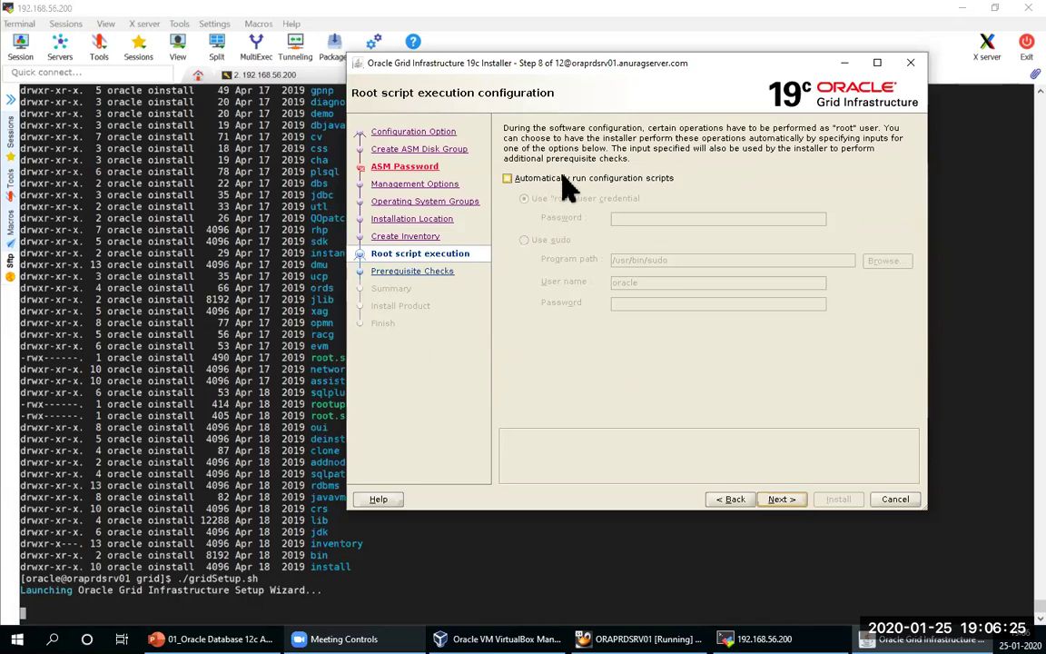
click(506, 178)
click(640, 218)
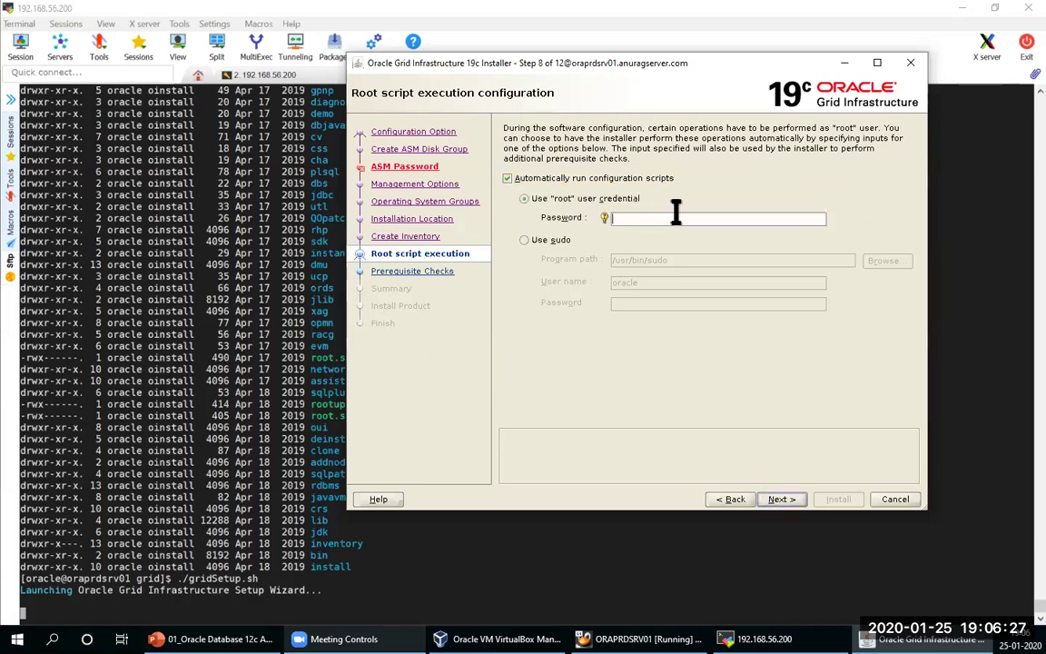
text(•••••)
Step: Run the prerequisite checks and try Fix & Check Again on the missing cvuqdisk-1.0.10-1 package
click(781, 498)
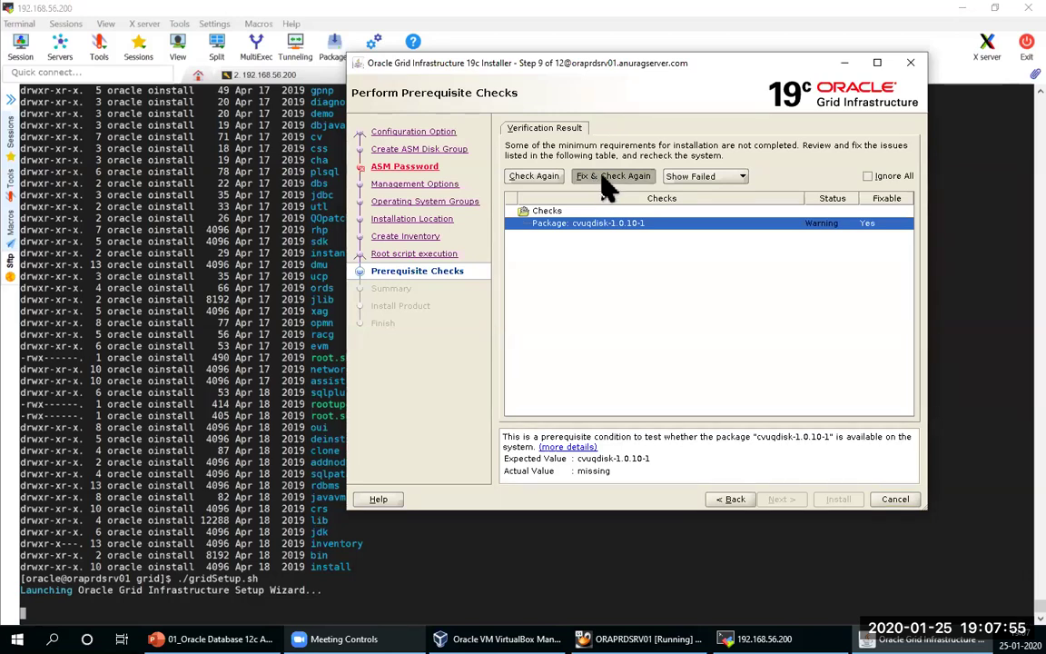
click(608, 186)
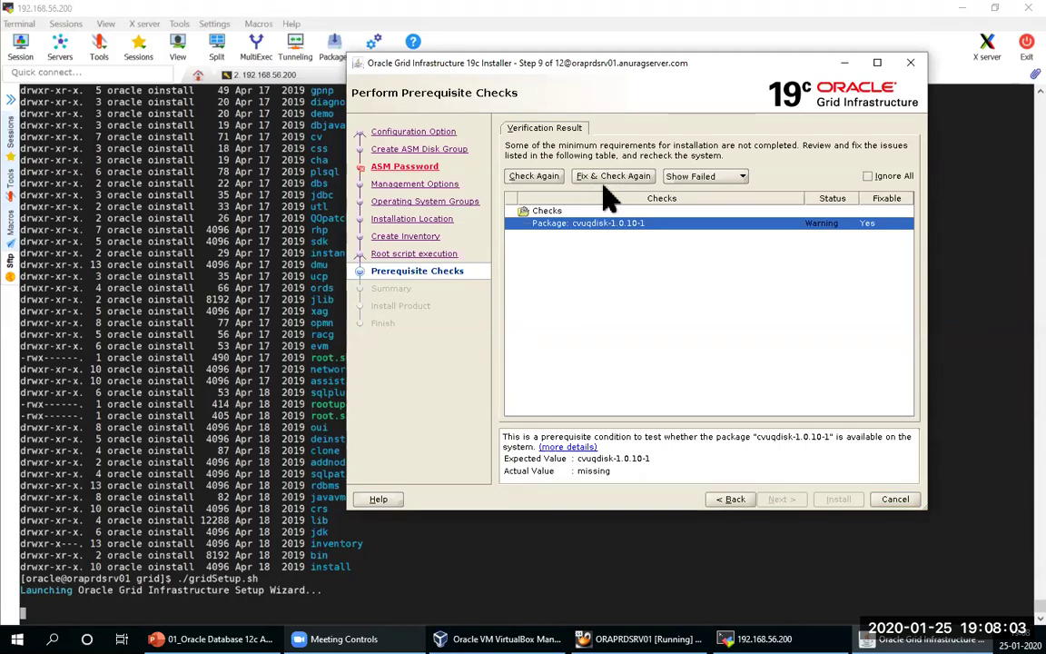
click(313, 103)
Step: Move into /u01/app/oracle/grid and then its cv directory, listing each directory's contents
text(cd /u01)
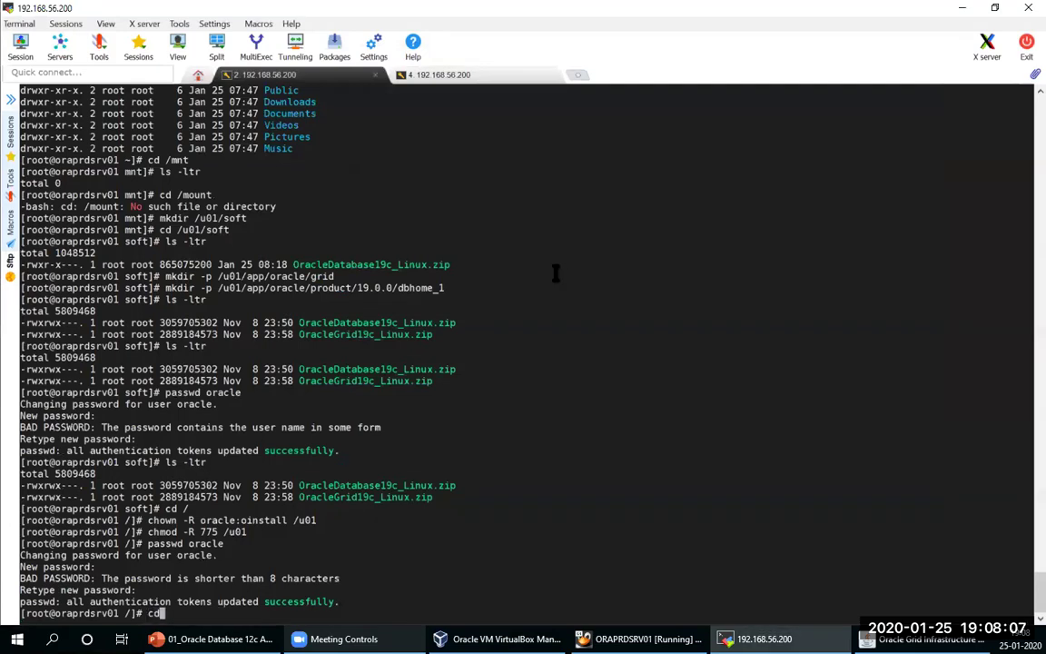
text(/app/gri)
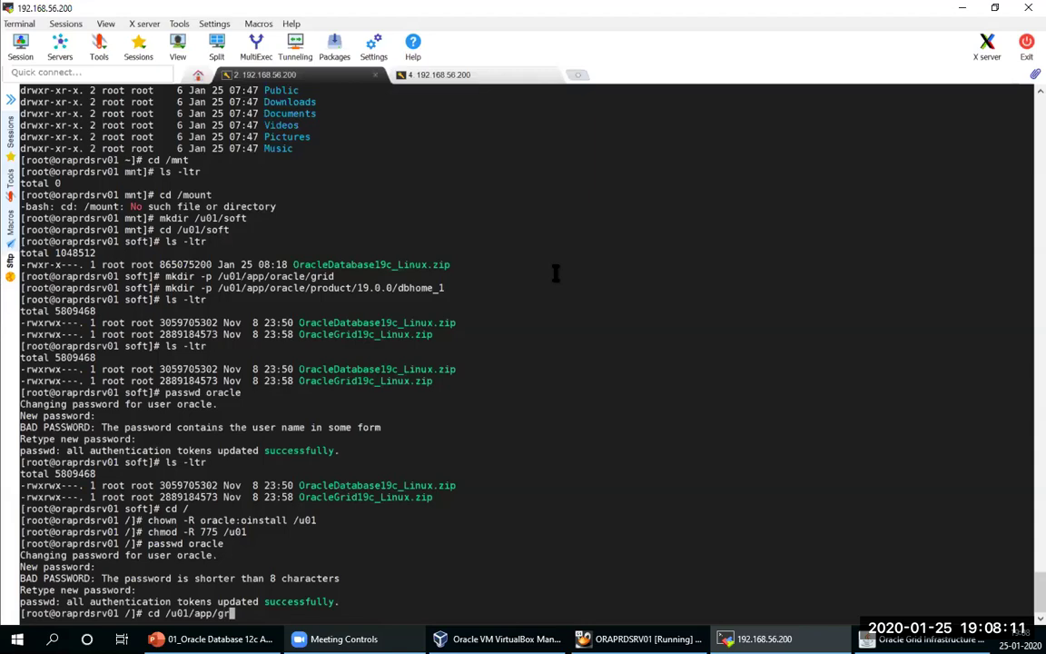
key(BackSpace)
key(BackSpace)
key(BackSpace)
text(oracle/grid)
key(Return)
text(ls -ltr)
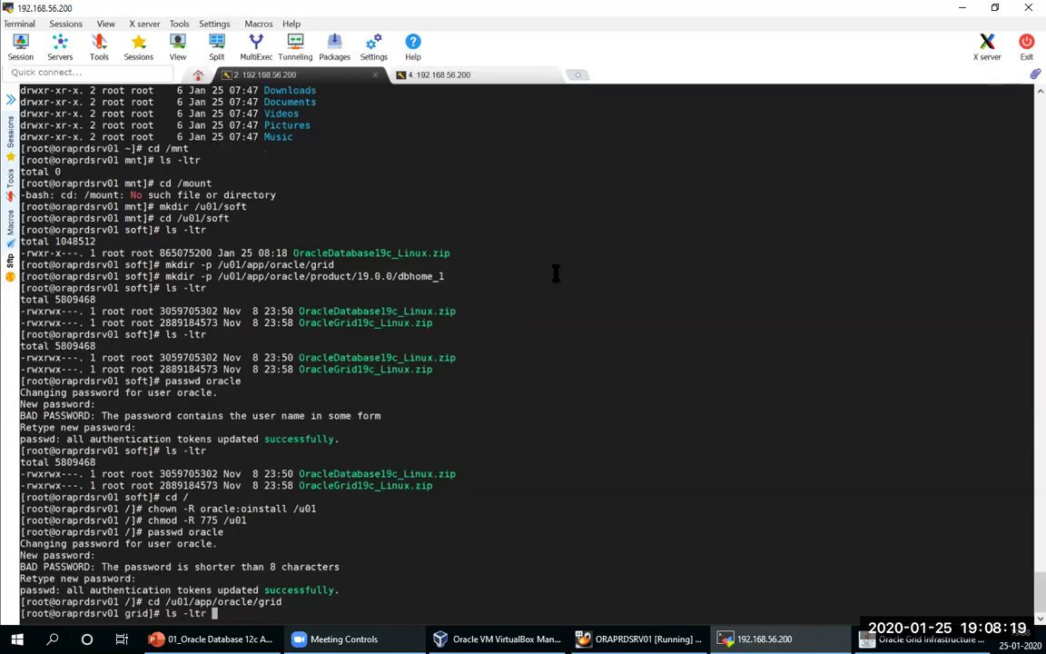
key(Return)
text(cd )
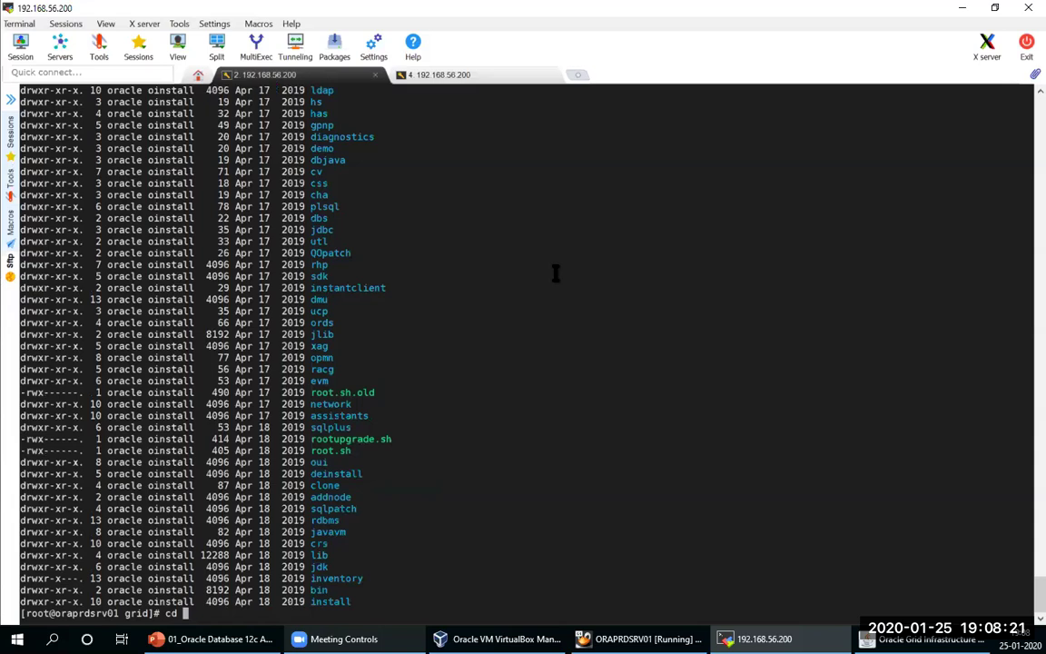
text(cv)
key(Return)
text(ls -ltr)
key(Return)
Step: Change into the cv/rpm folder and list the package files
text(cd)
double_click(314, 554)
right_click(492, 504)
key(Return)
text(ls -ltr)
key(Return)
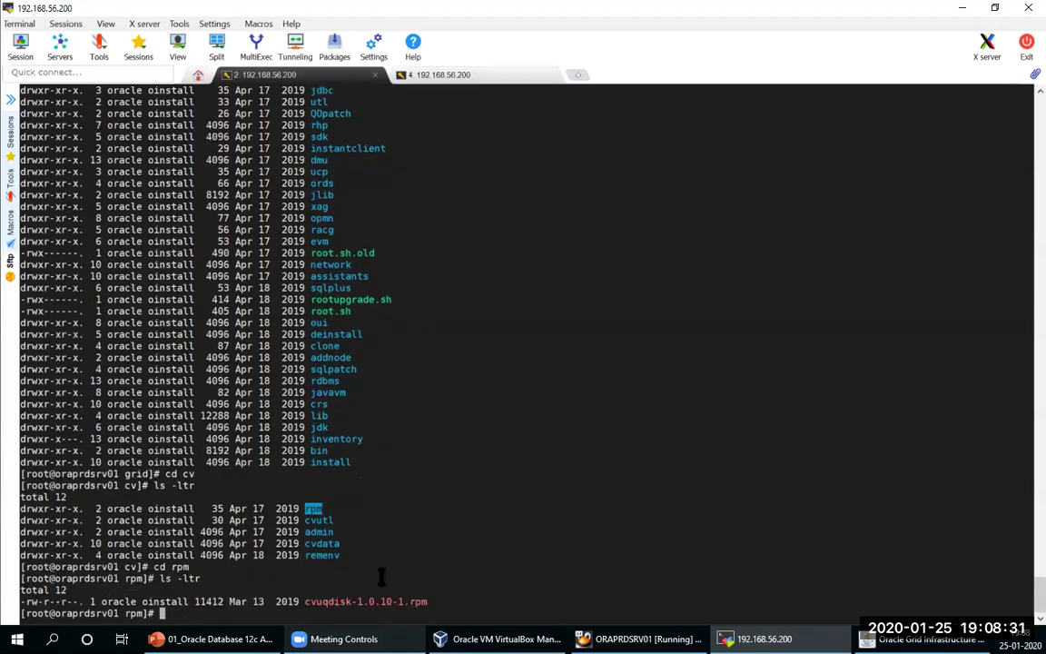
Step: Set cvuqdisk-1.0.10-1.rpm to mode 775 and install it with yum localinstall -y
click(363, 588)
triple_click(351, 601)
click(347, 601)
double_click(348, 601)
key(super+c)
text(chmod 775)
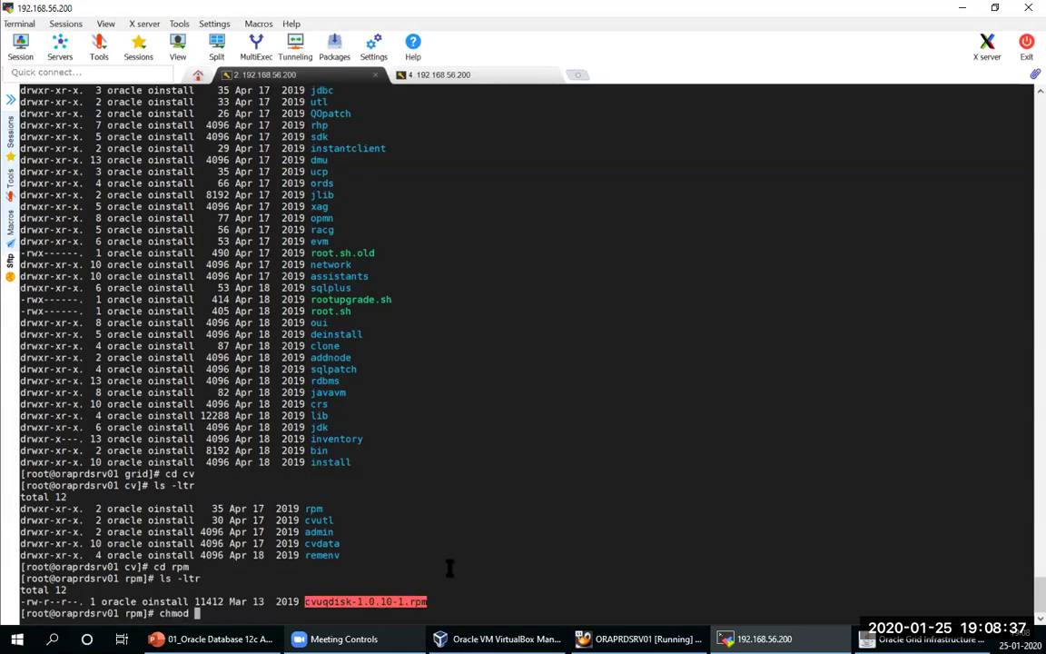
right_click(449, 568)
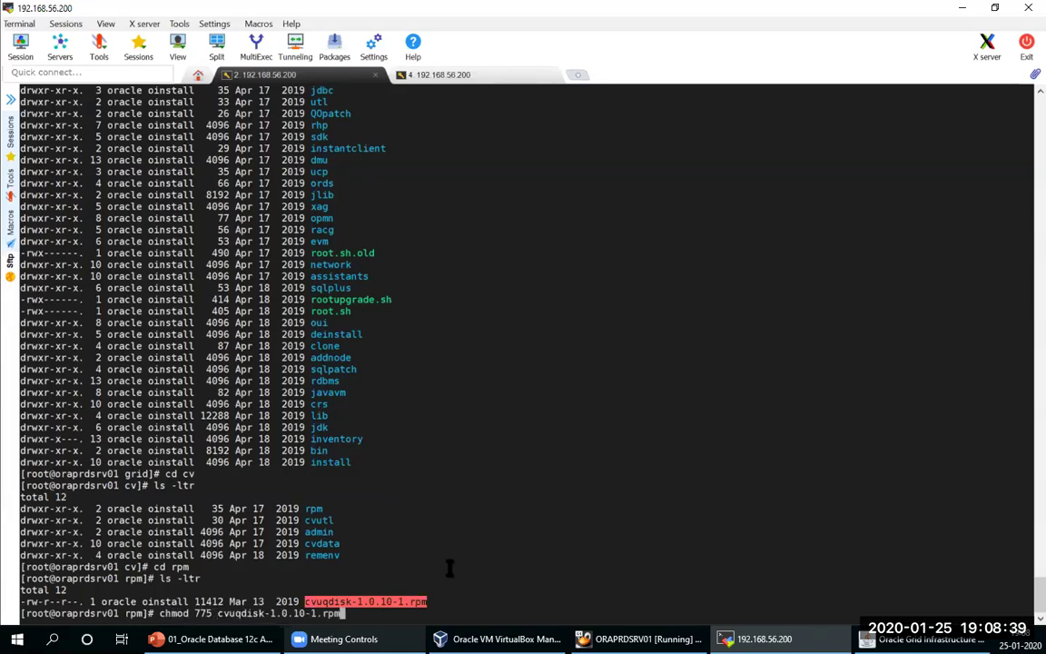
key(Return)
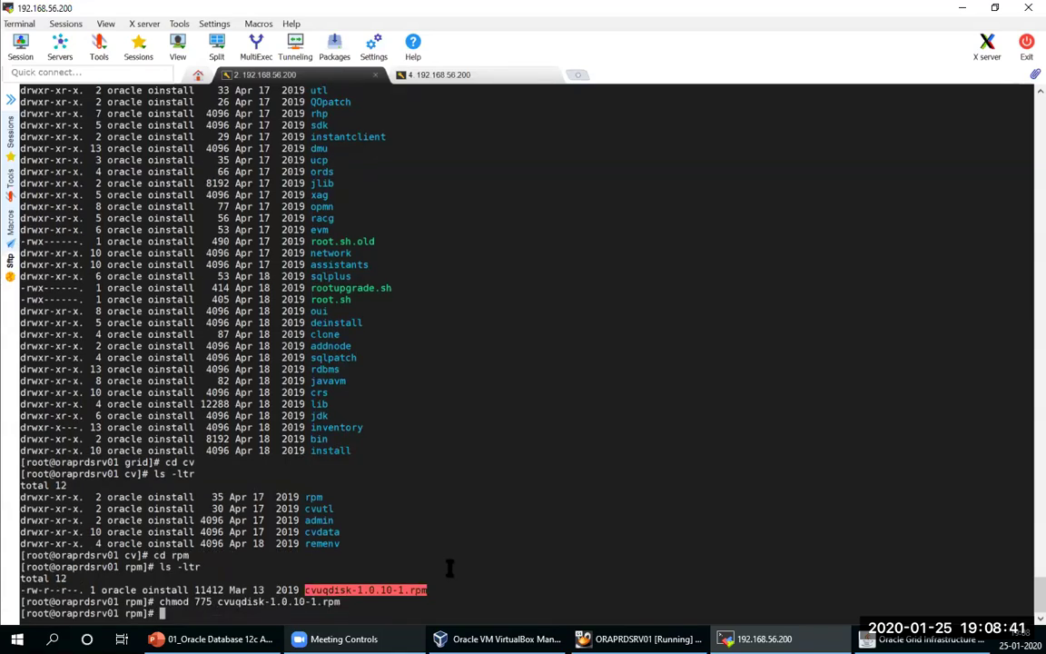
text(yum localinst)
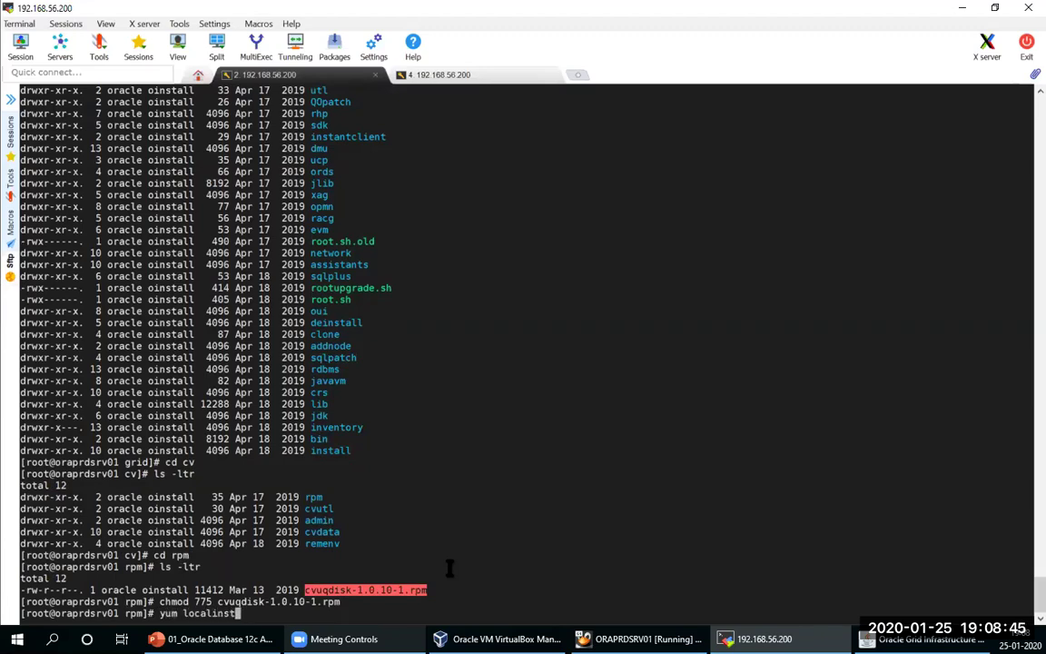
text(all cvuqdisk-1.0.10-1.rpm -y)
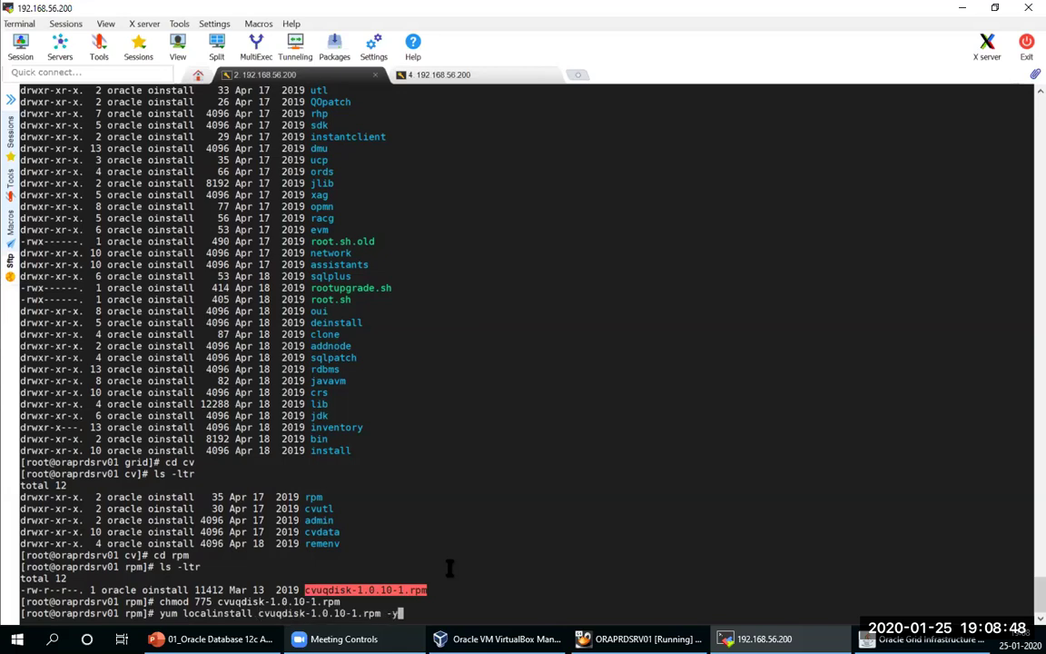
key(Return)
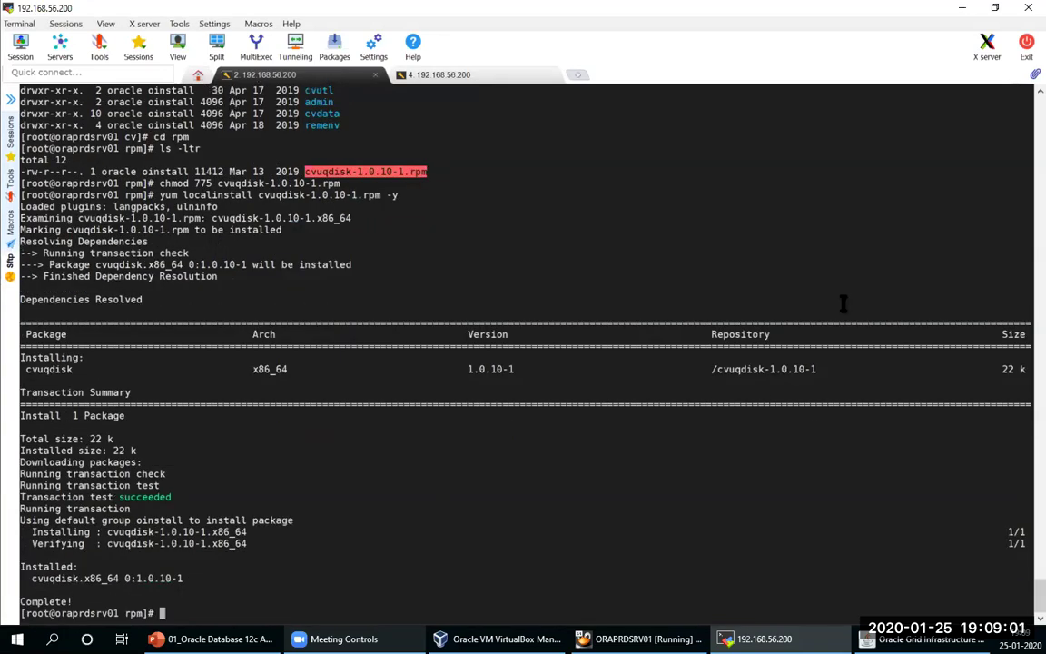
Step: Re-run the prerequisite checks in the installer and launch the Grid Infrastructure installation
key(alt+Tab)
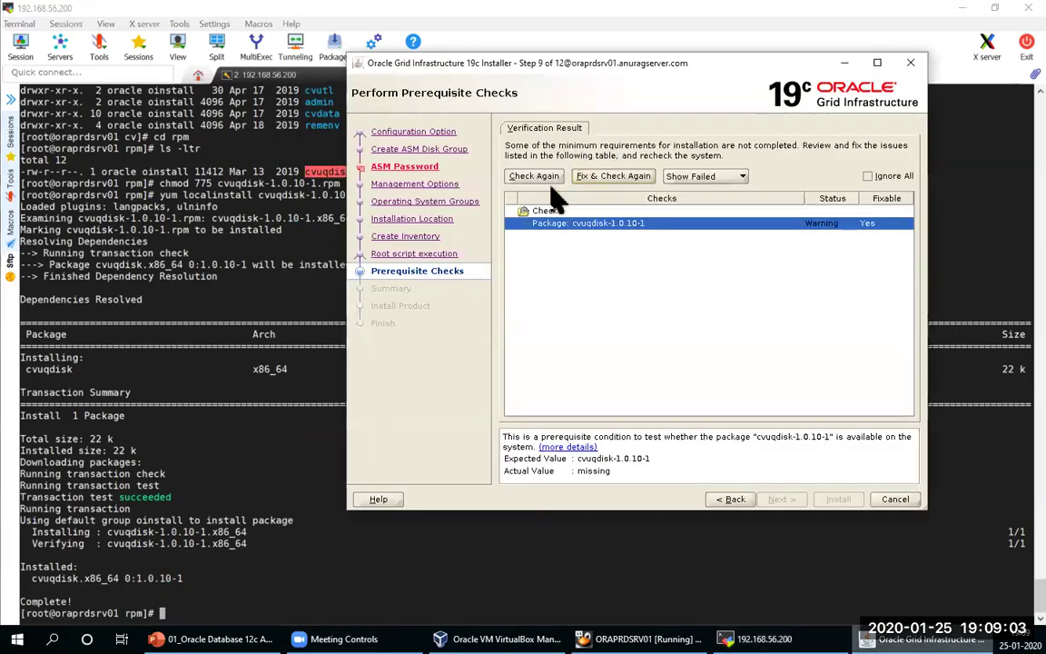
click(534, 175)
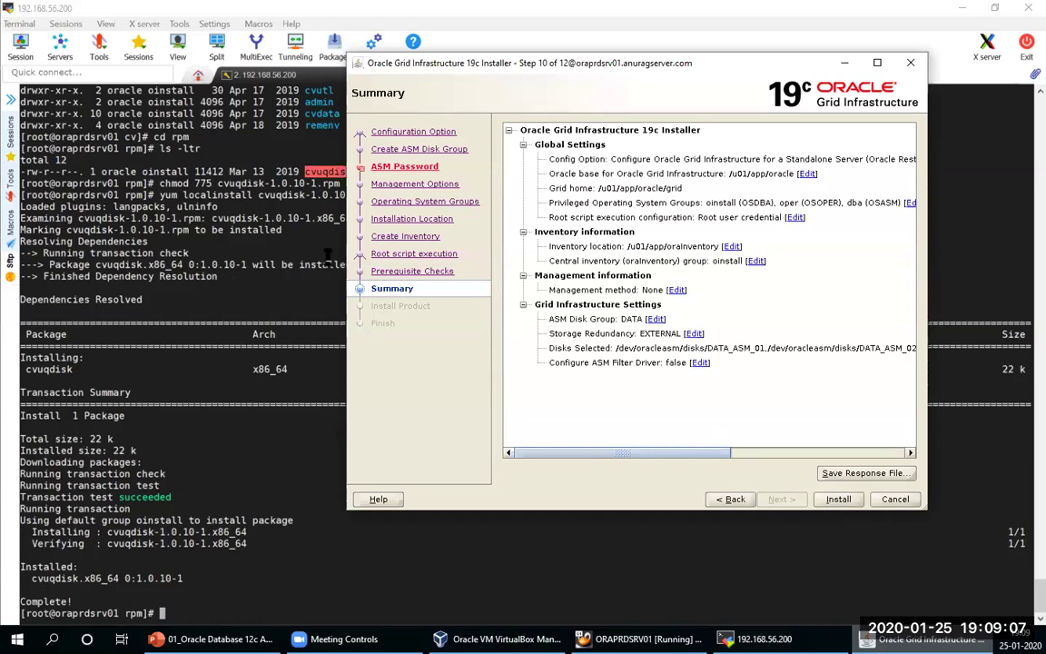
key(Return)
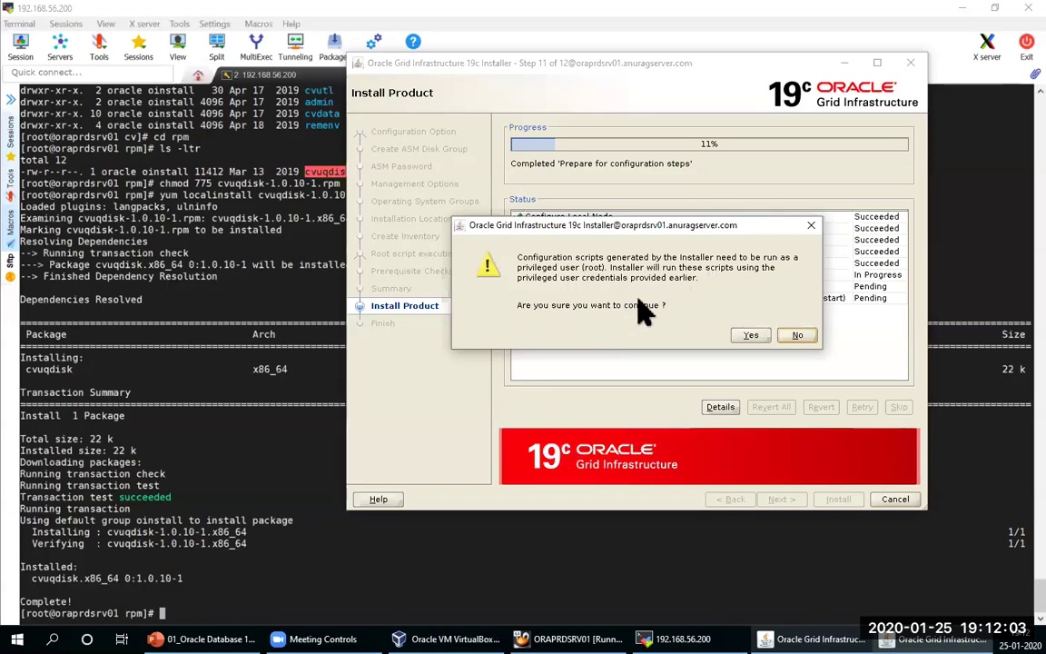
Step: Allow the root scripts to run and inspect the INS-32122 details showing oraprdsrv01 is unresolvable
click(749, 333)
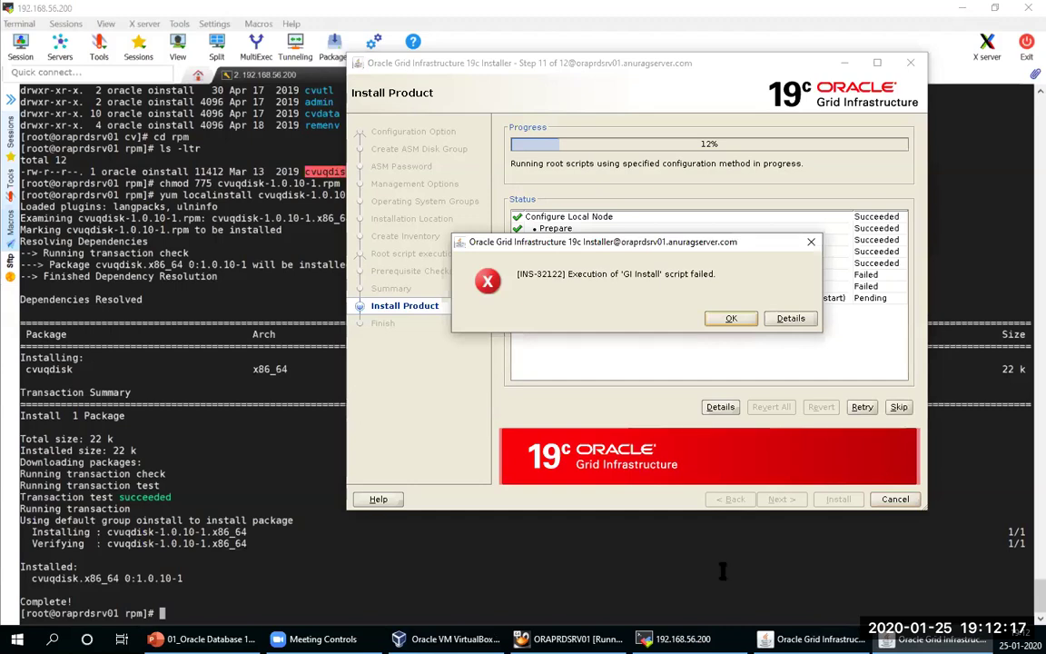
click(786, 318)
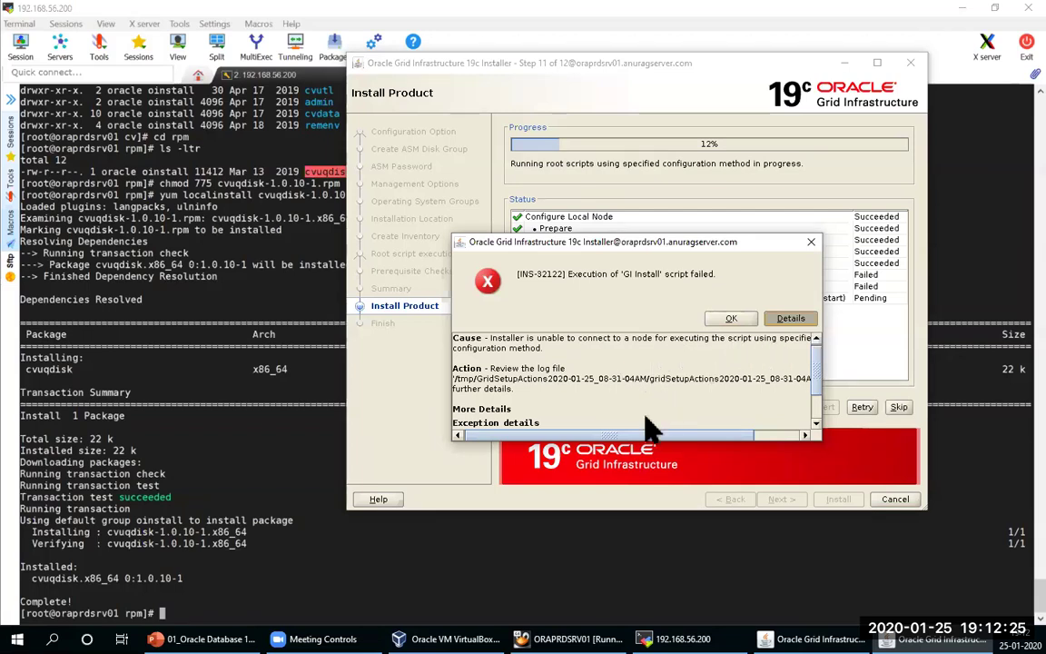
drag(650, 427, 723, 438)
click(552, 381)
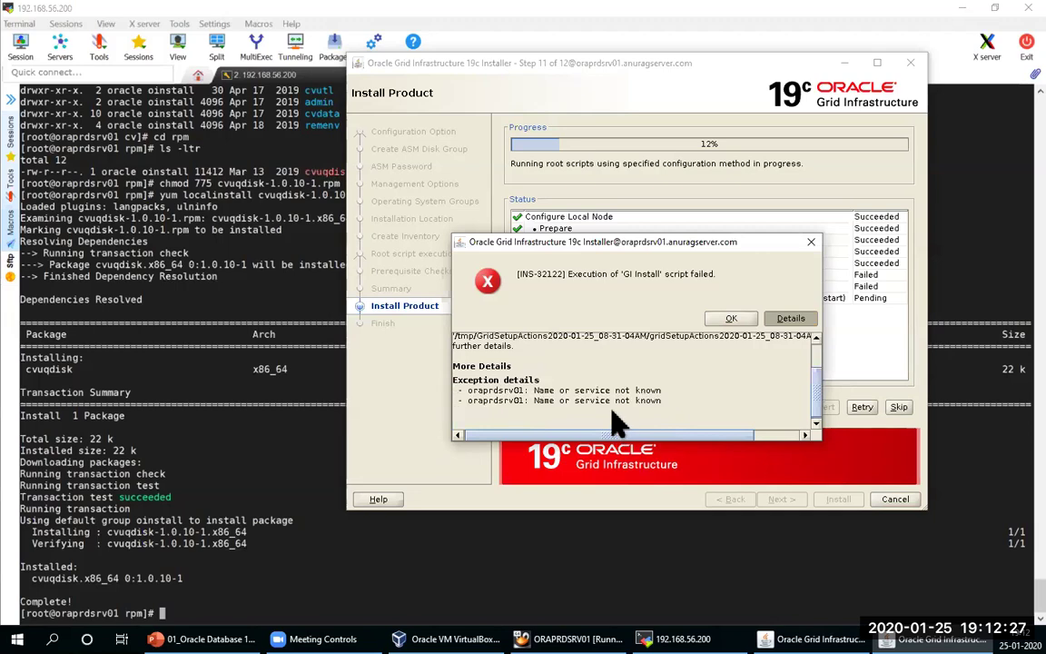
drag(472, 389, 520, 392)
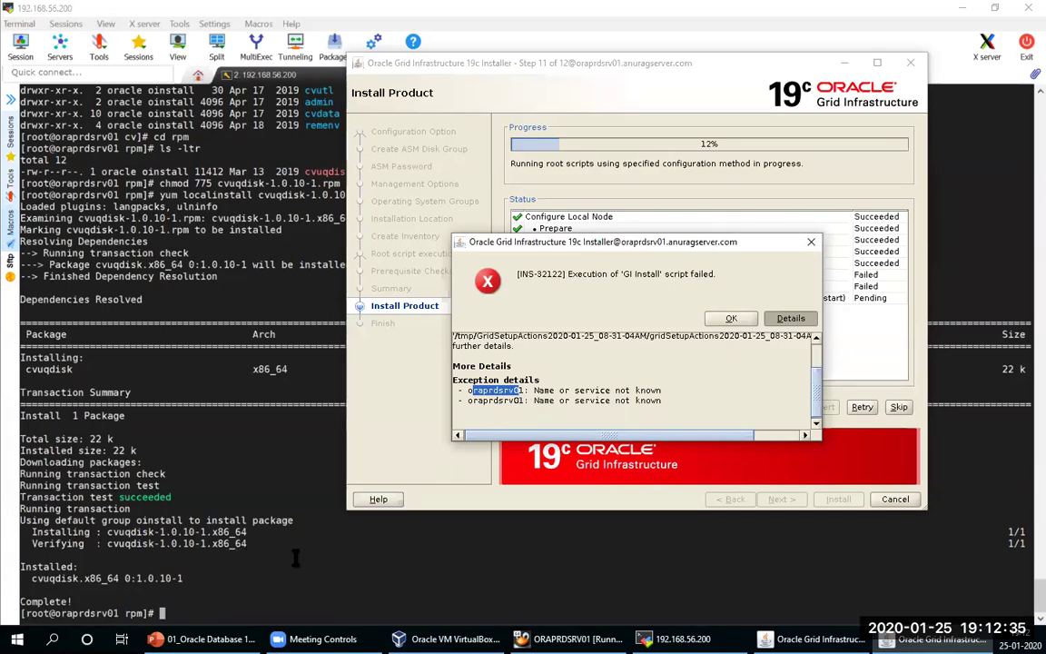
click(266, 563)
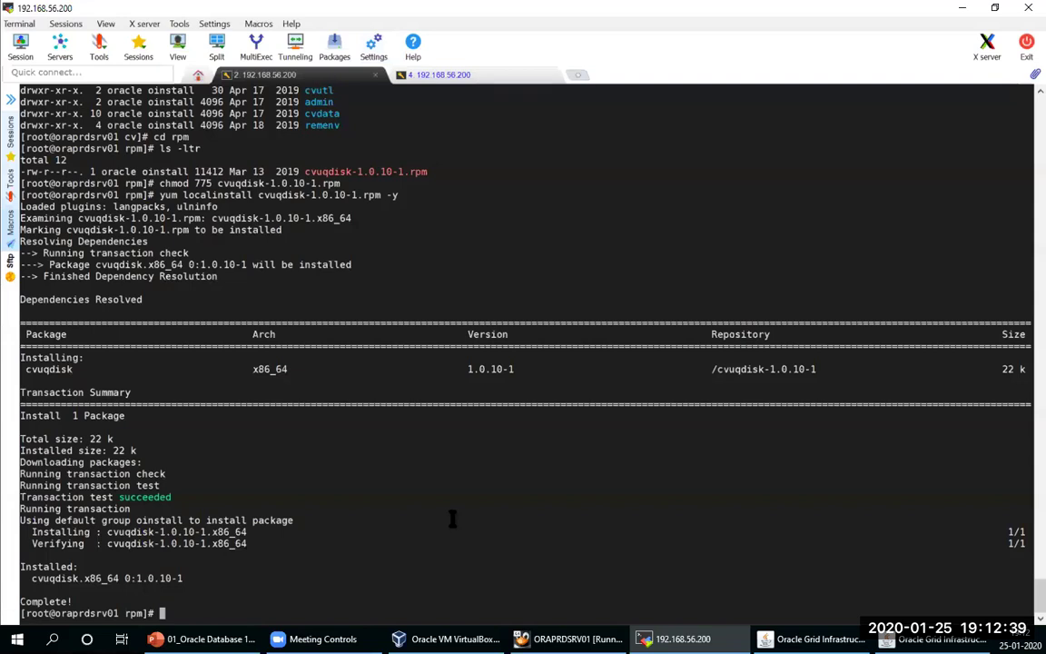
Step: In vi, add the line '192.168.56.200 oraprdsrv01.anuragserver.com oraprdsrv01' to /etc/hosts
text(vi /etc/hosts)
key(Return)
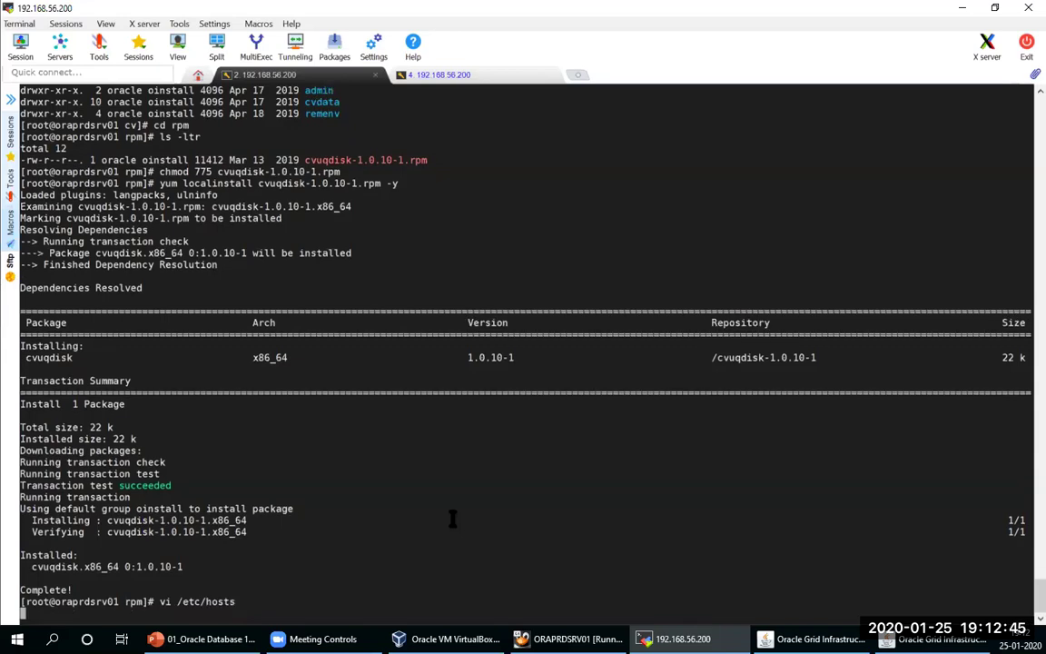
key(Down)
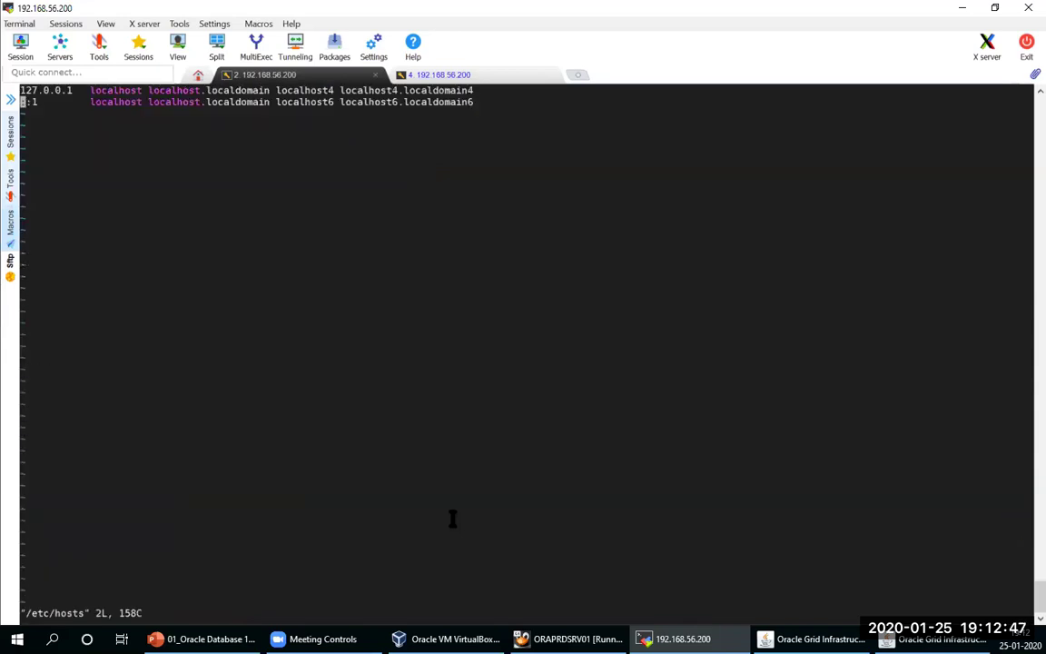
key(A)
key(Return)
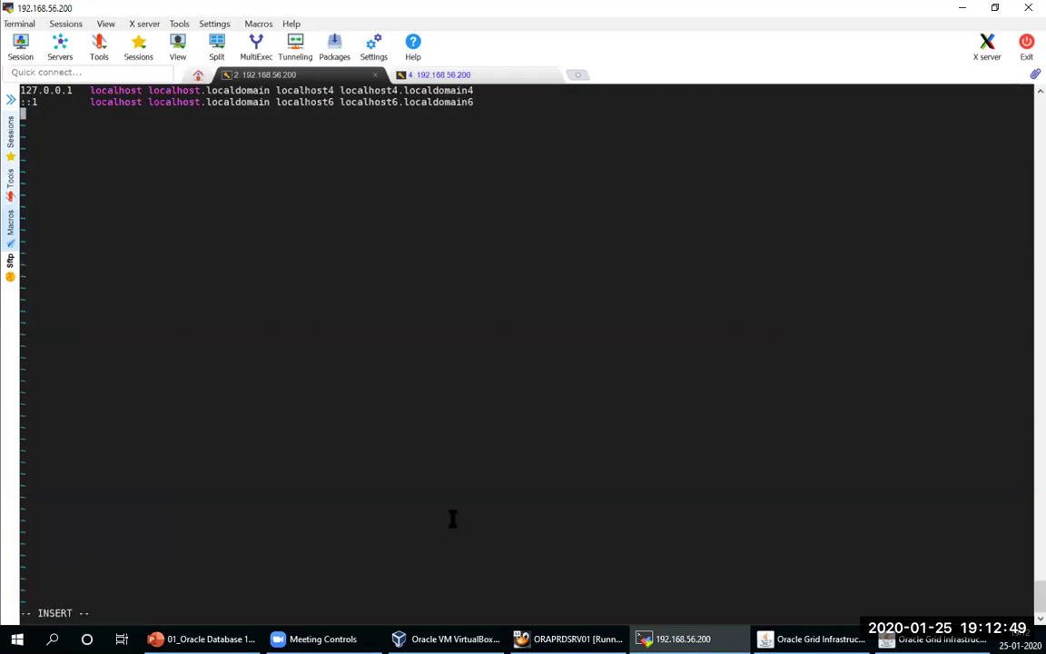
text(192.168.56.20)
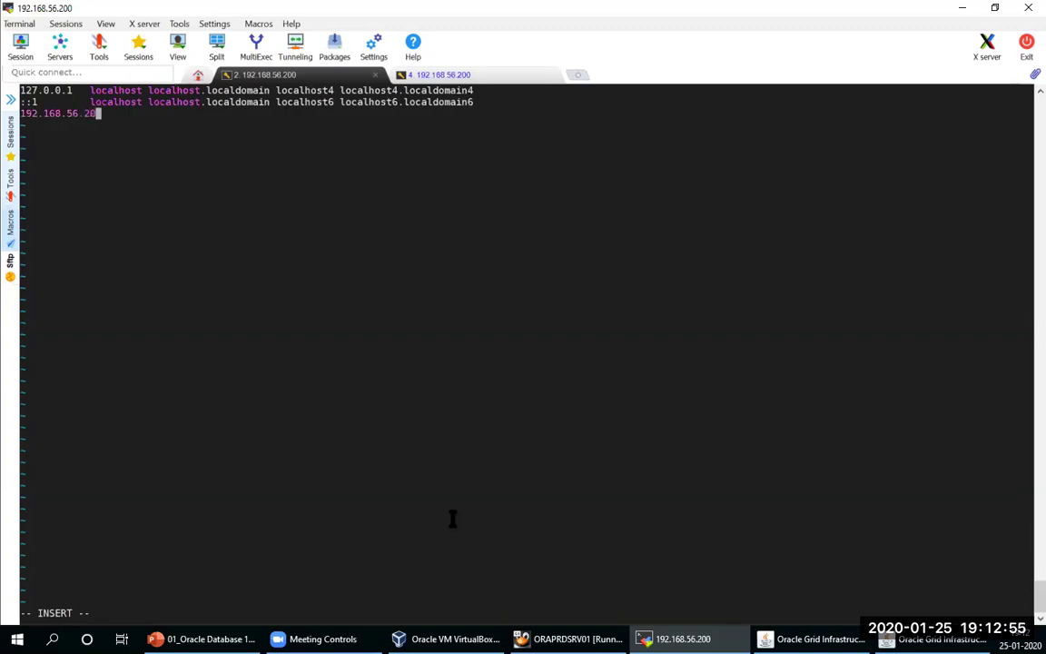
text(0 oraprdsrv01)
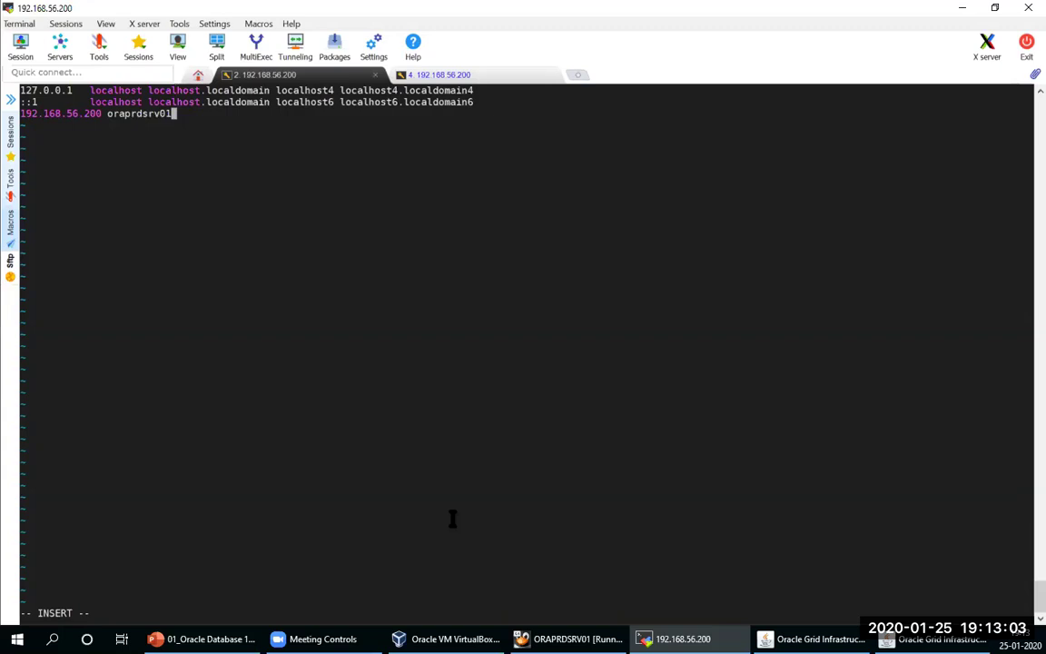
text(.anuragserver)
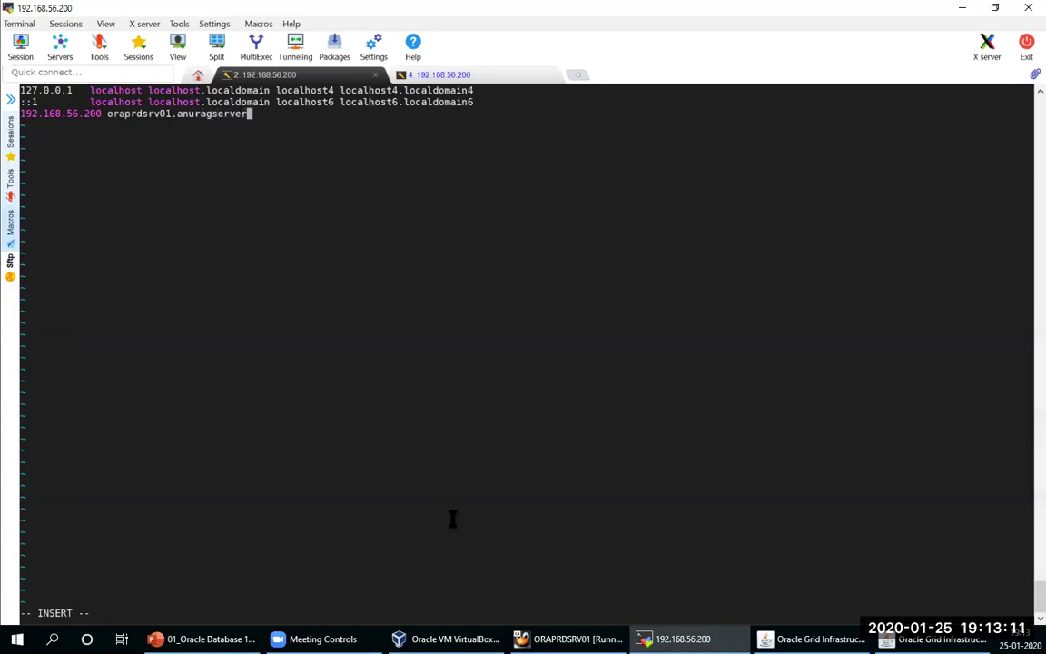
text(.com oraprdsrv0)
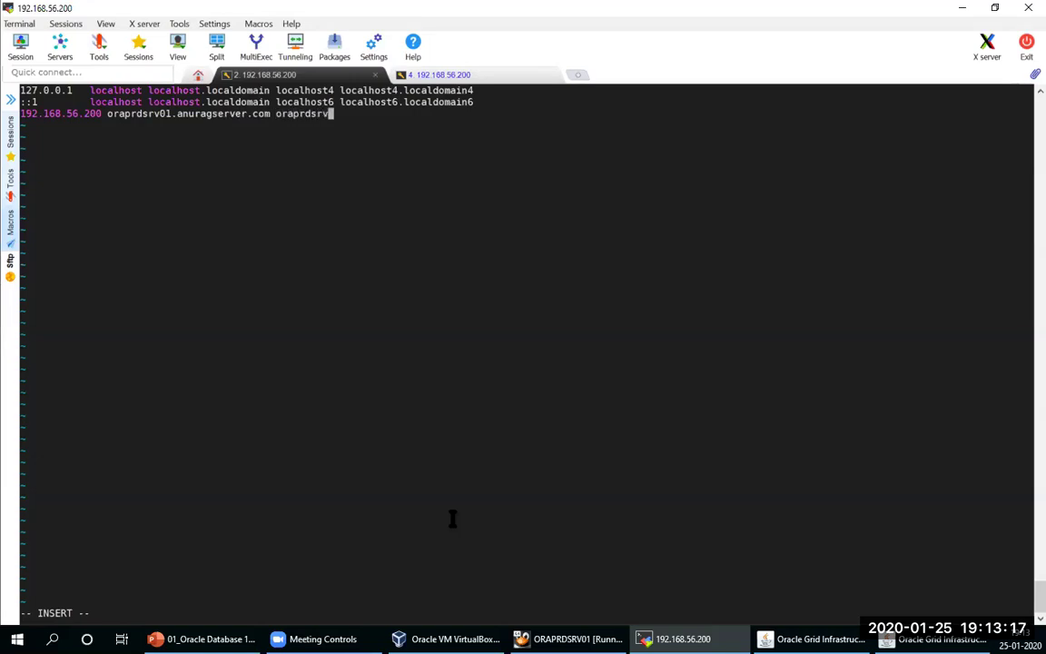
text(1:wq!)
key(Return)
Step: Remove the stray ':wq!' from the entry, save /etc/hosts, and dismiss the installer's error
key(Escape)
key(Up)
key(Right)
key(Right)
key(Right)
key(Right)
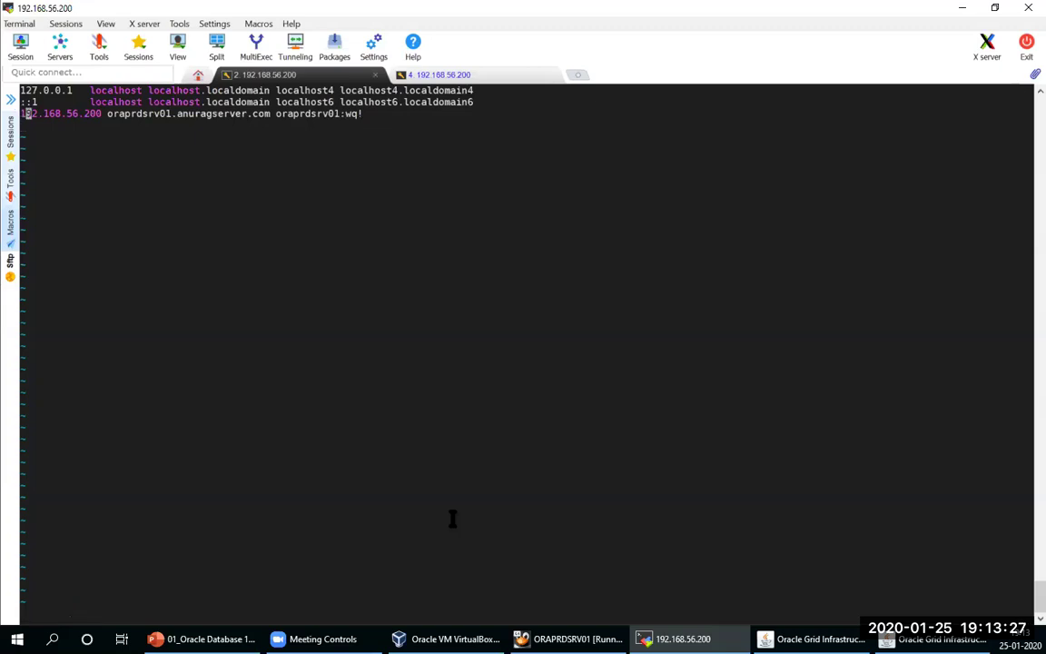
key(Right)
key(Right)
key(Right)
key(Right)
key(Right)
key(Right)
key(Right)
key(Right)
key(Right)
key(Right)
key(Right)
key(Right)
key(Right)
key(Right)
key(Right)
key(Right)
key(Right)
key(Right)
key(Right)
key(Right)
key(Right)
key(Right)
key(Right)
key(Right)
key(Left)
key(Left)
key(Right)
key(Delete)
key(Delete)
key(BackSpace)
key(BackSpace)
key(Escape)
text(:wq)
key(Return)
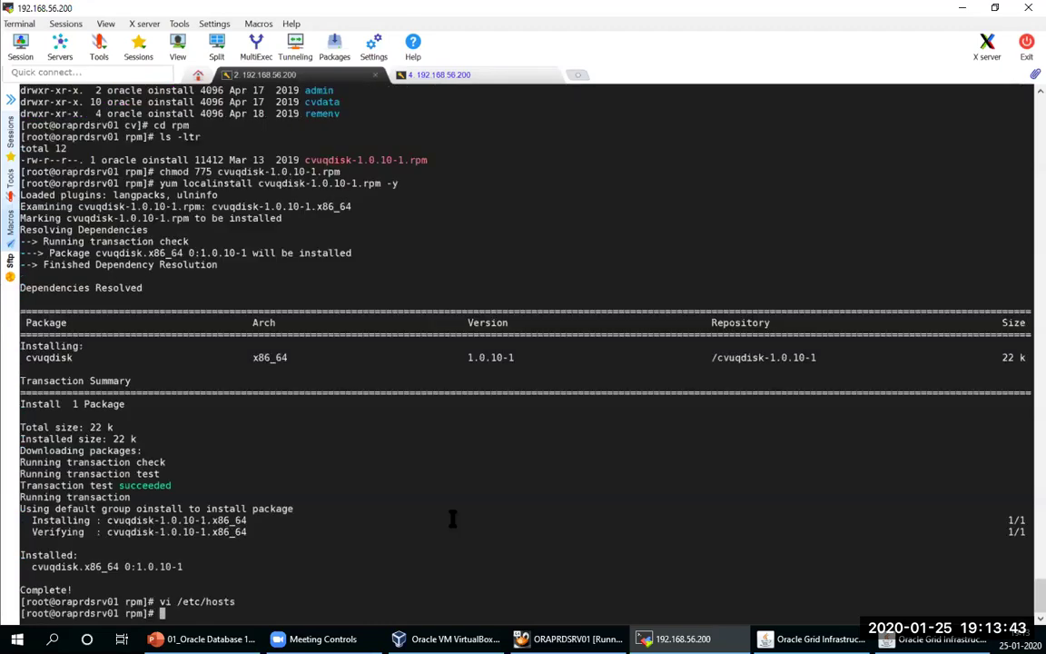
click(935, 639)
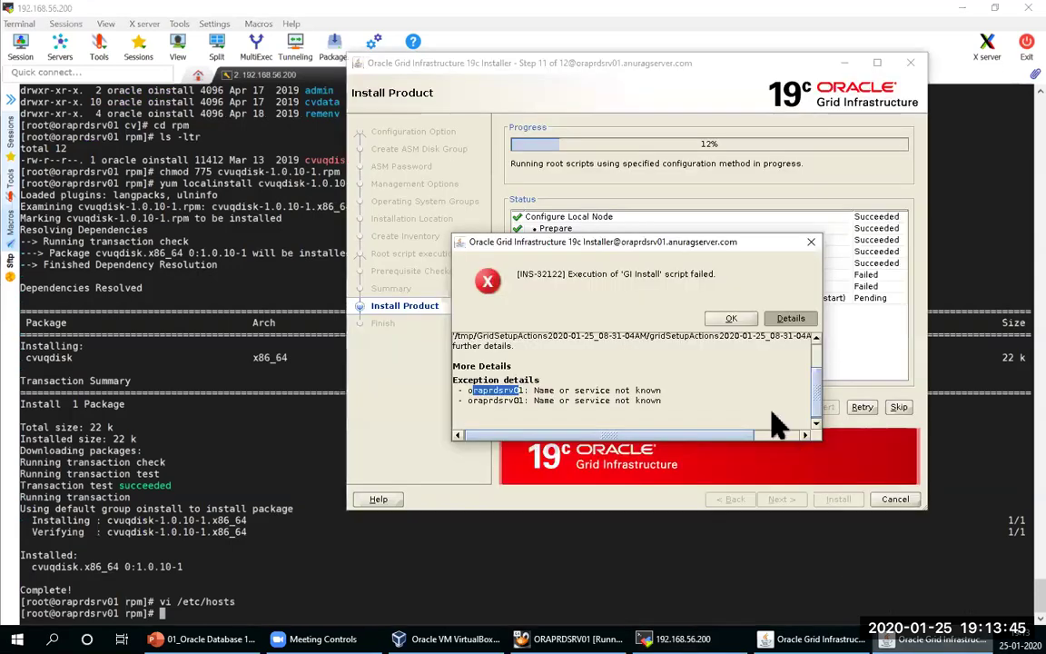
click(737, 321)
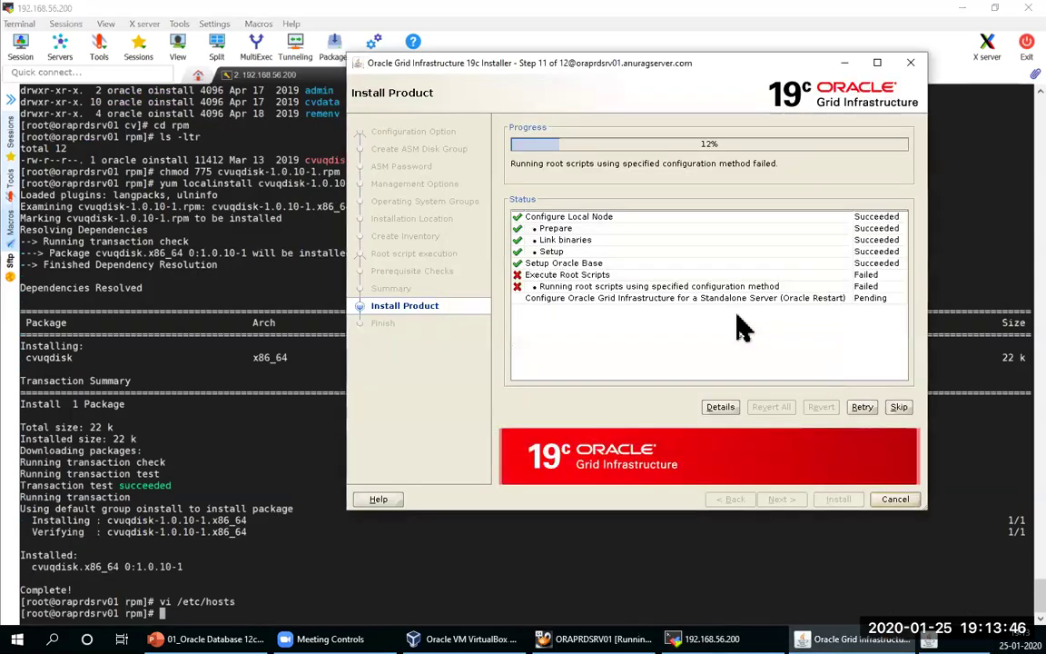
Step: Retry the failed root scripts so the installation proceeds to the ASM Configuration Assistant
click(859, 407)
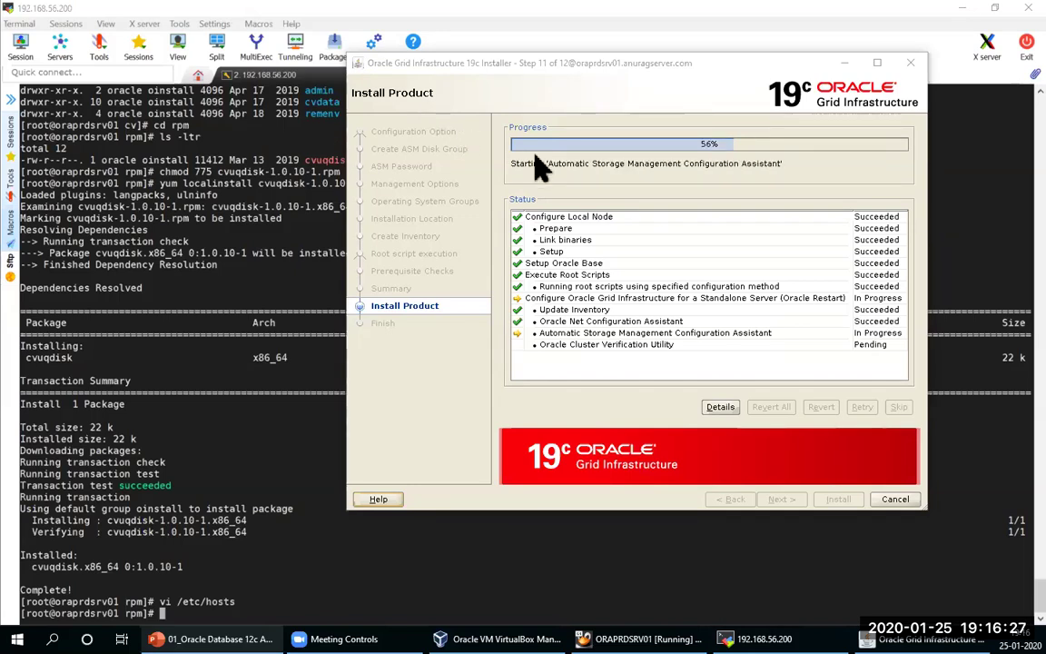
Step: Activate the installer window while the ASM Configuration Assistant runs at 56%
click(701, 76)
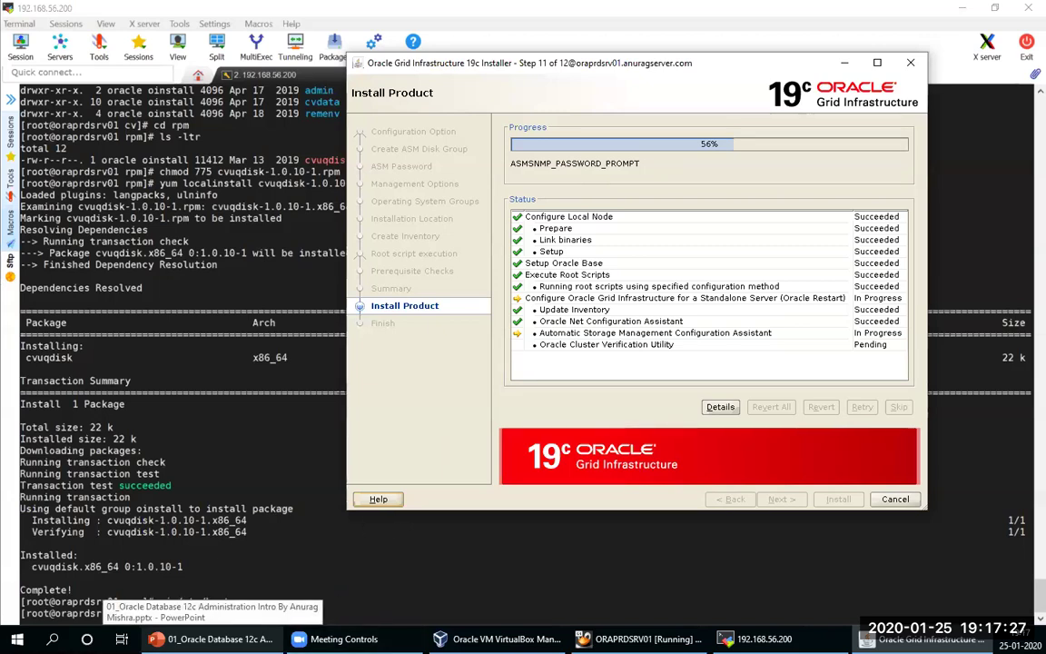
Step: Minimize VirtualBox Manager and the VM window and reposition the installer to show its Finish page
click(235, 325)
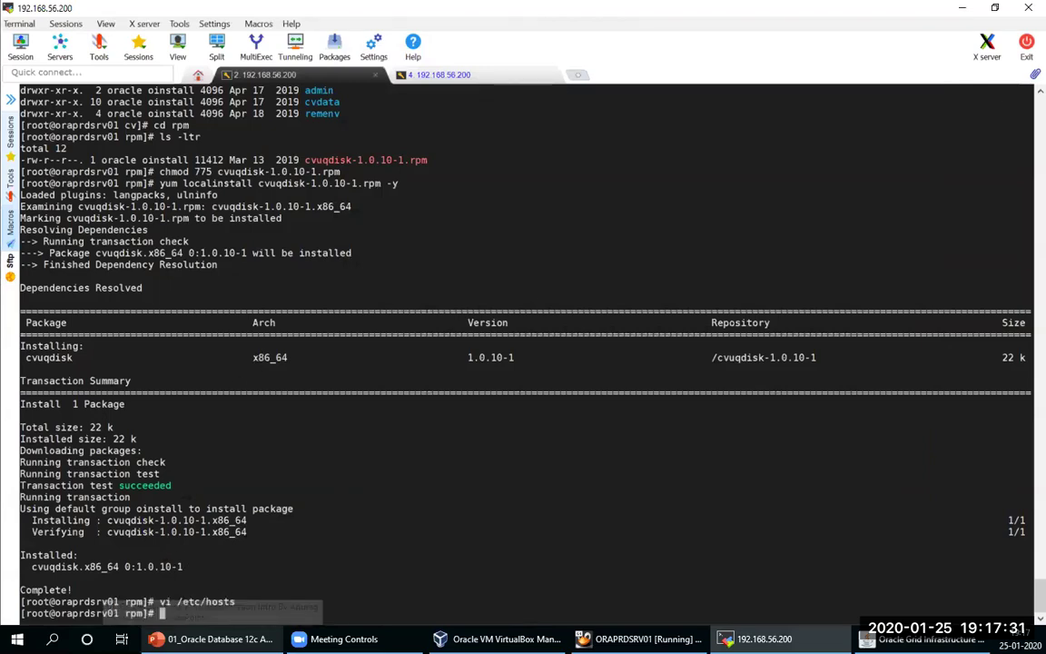
key(alt+Tab)
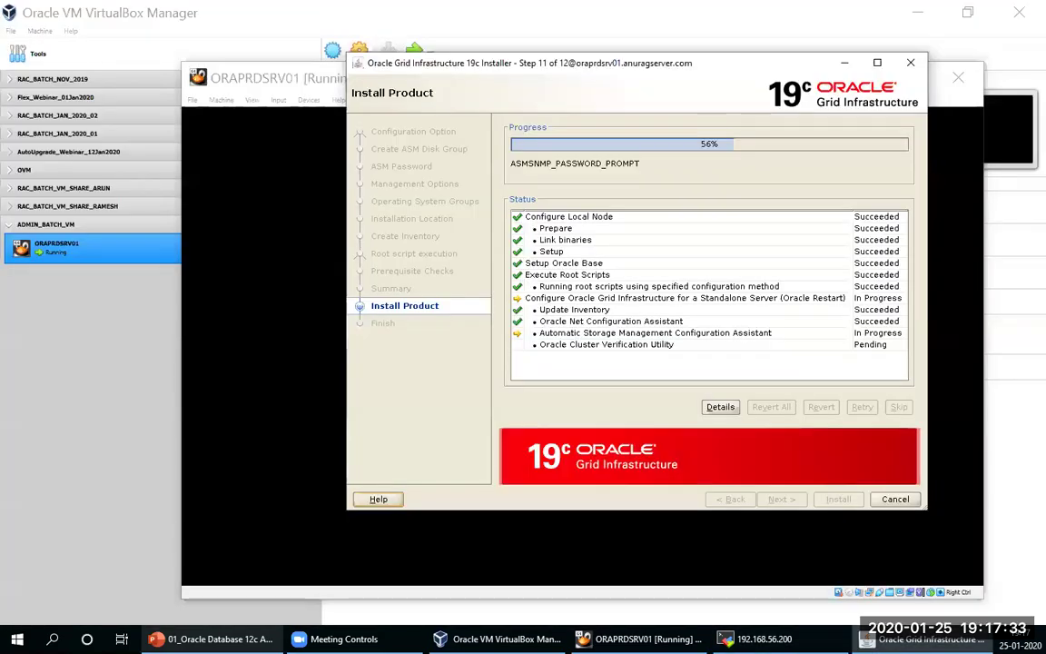
click(1014, 252)
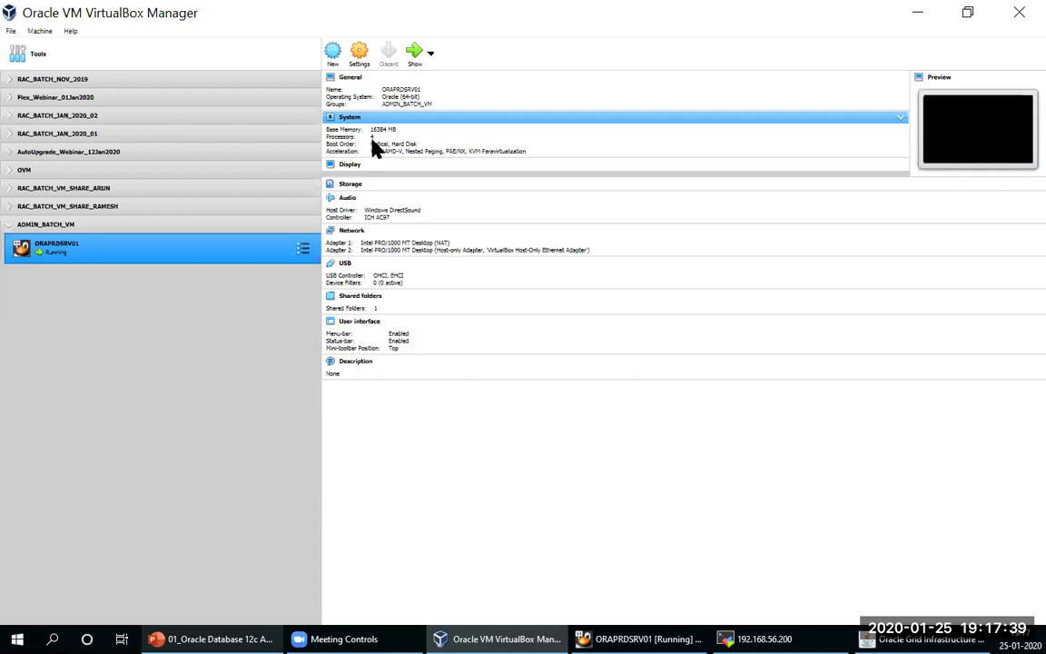
click(916, 16)
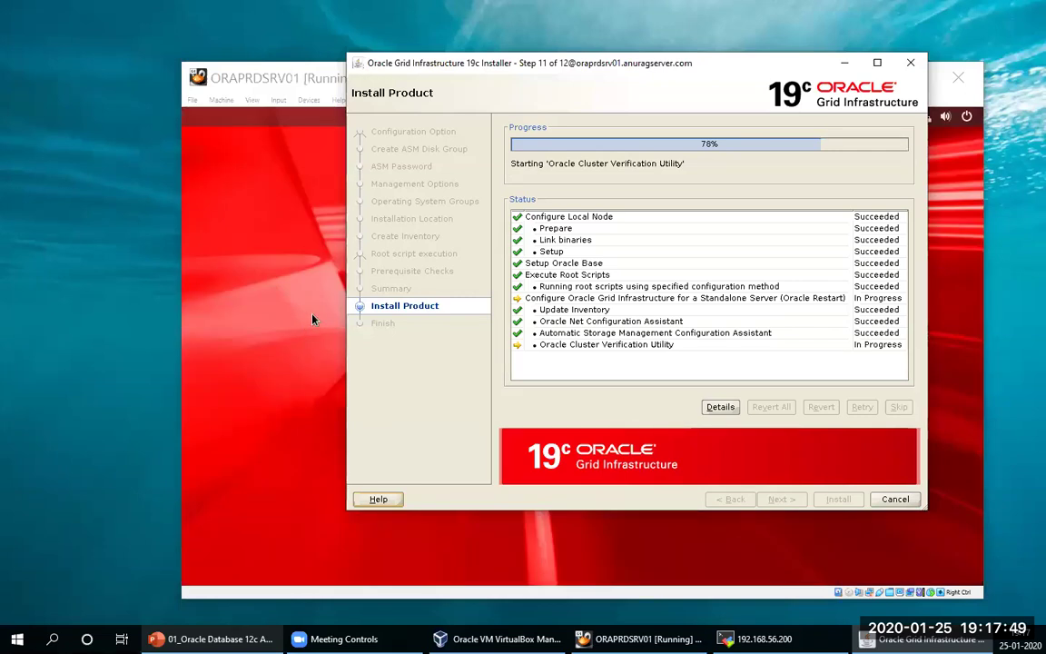
drag(786, 74, 668, 66)
click(861, 79)
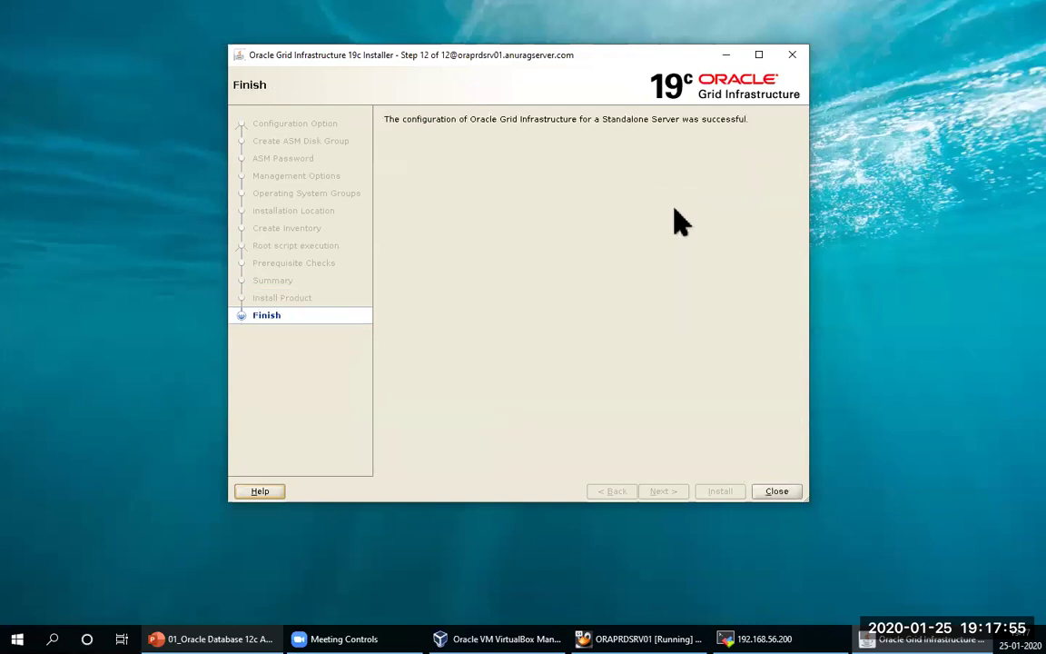
Step: Close the finished Grid Infrastructure installer and bring the ORAPRDSRV01 VM window past its lock screen
click(776, 491)
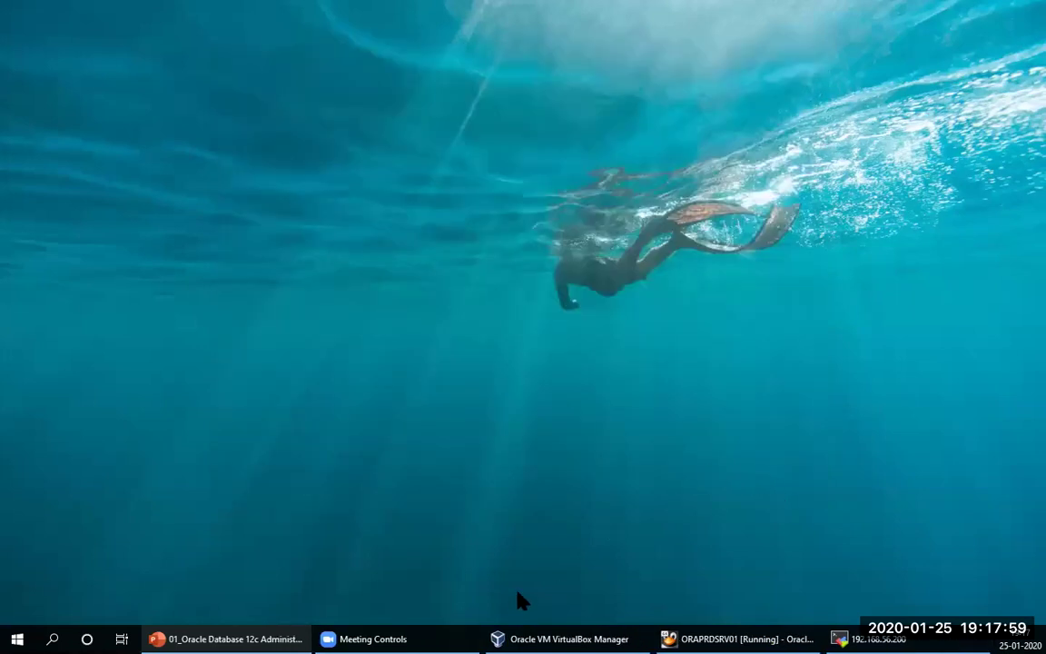
click(731, 638)
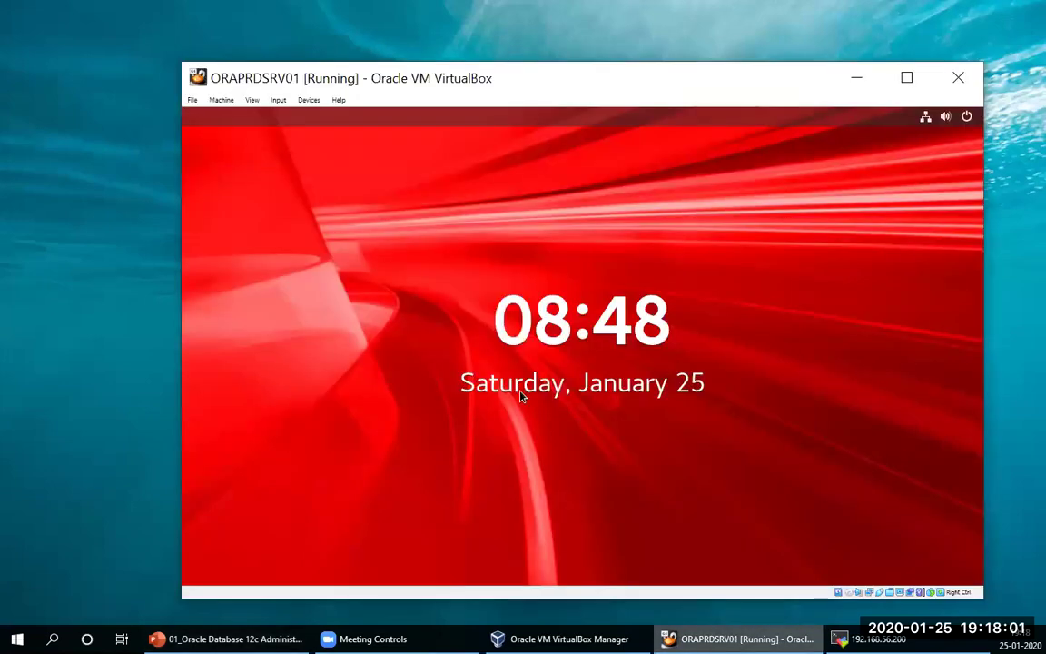
click(590, 247)
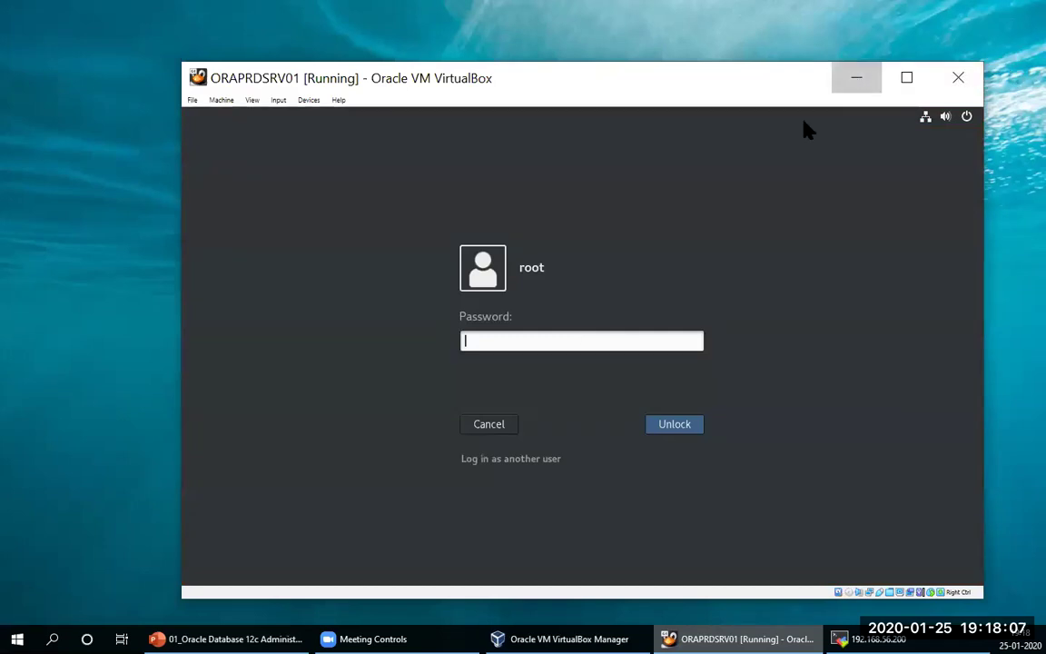
Step: Minimize the VM and return to the MobaXterm session showing the gridSetup.sh output
click(856, 77)
click(870, 638)
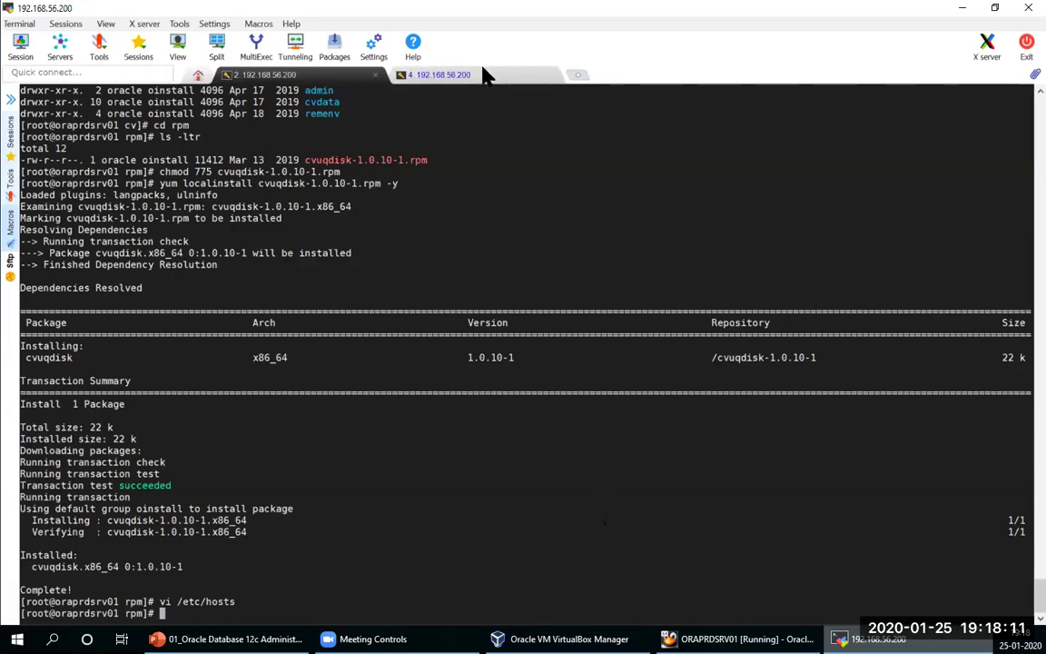
click(479, 77)
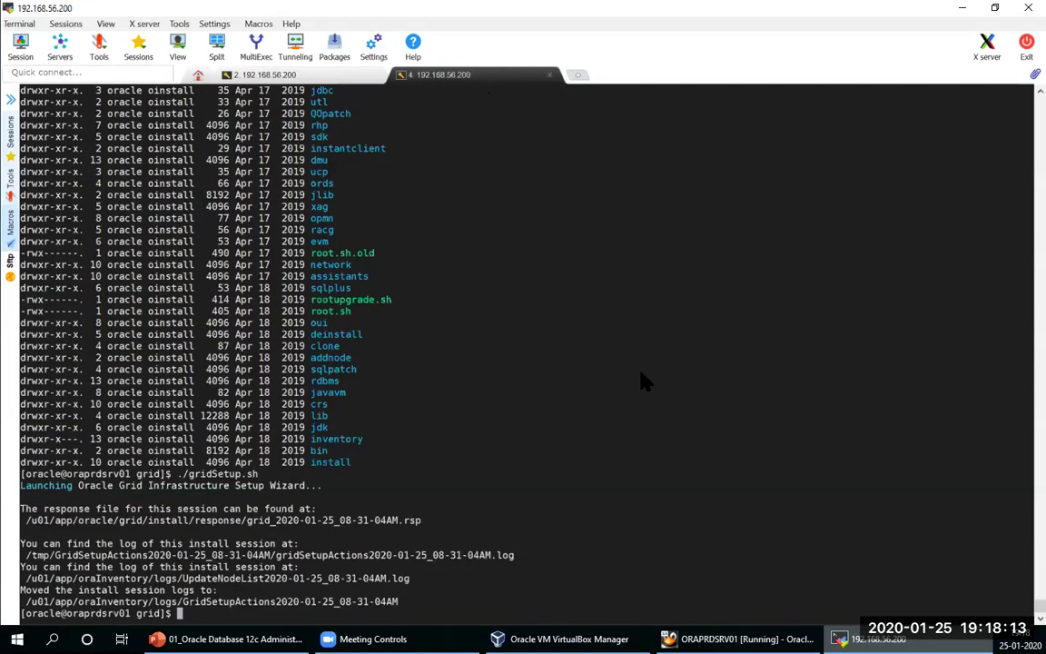
Step: Change into /u01/soft and list its files with ls -ltr
text(cd /u01/soft)
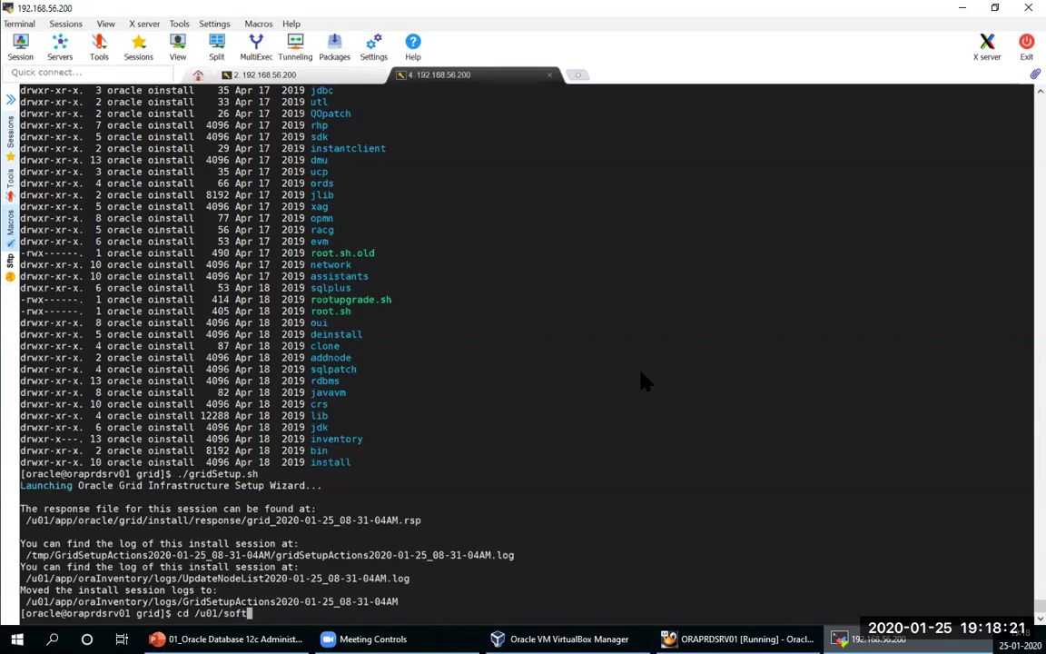
key(Return)
text(ls -ltr)
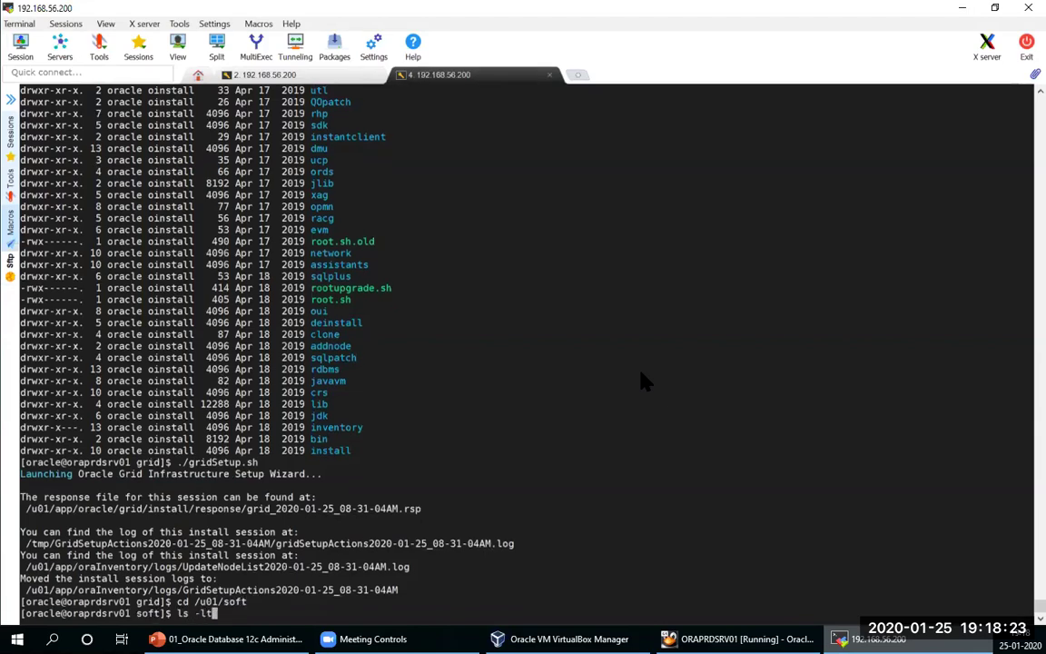
key(Return)
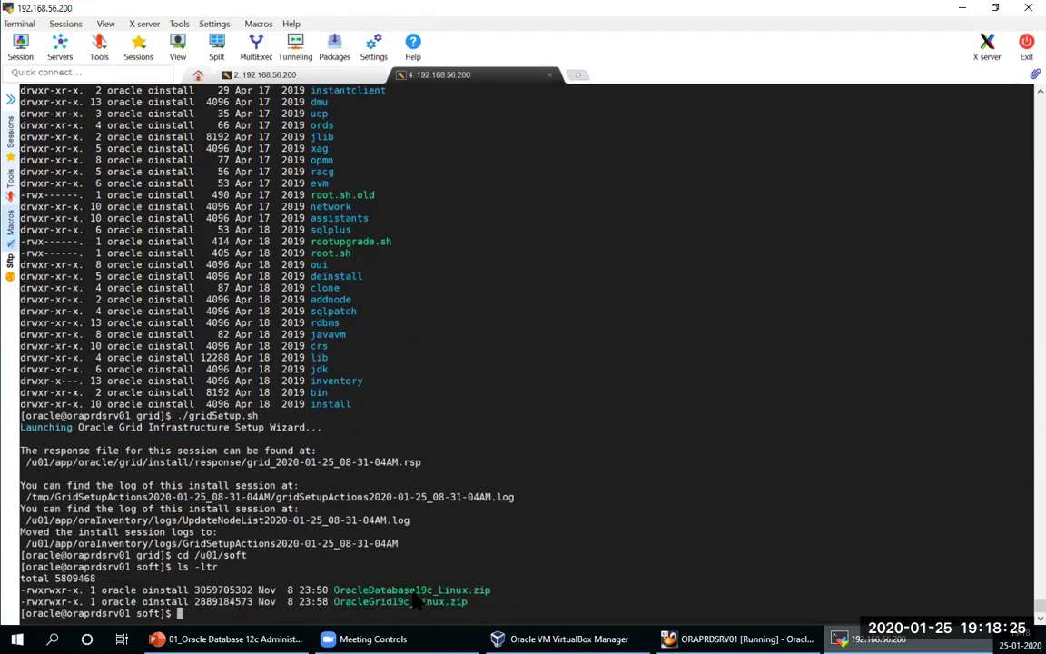
Step: Run unzip on OracleDatabase19c_Linux.zip targeting /u01/app/oracle/product/19.0.0/dbhome_1/, which fails without -d
double_click(411, 589)
key(super+c)
text(unzip)
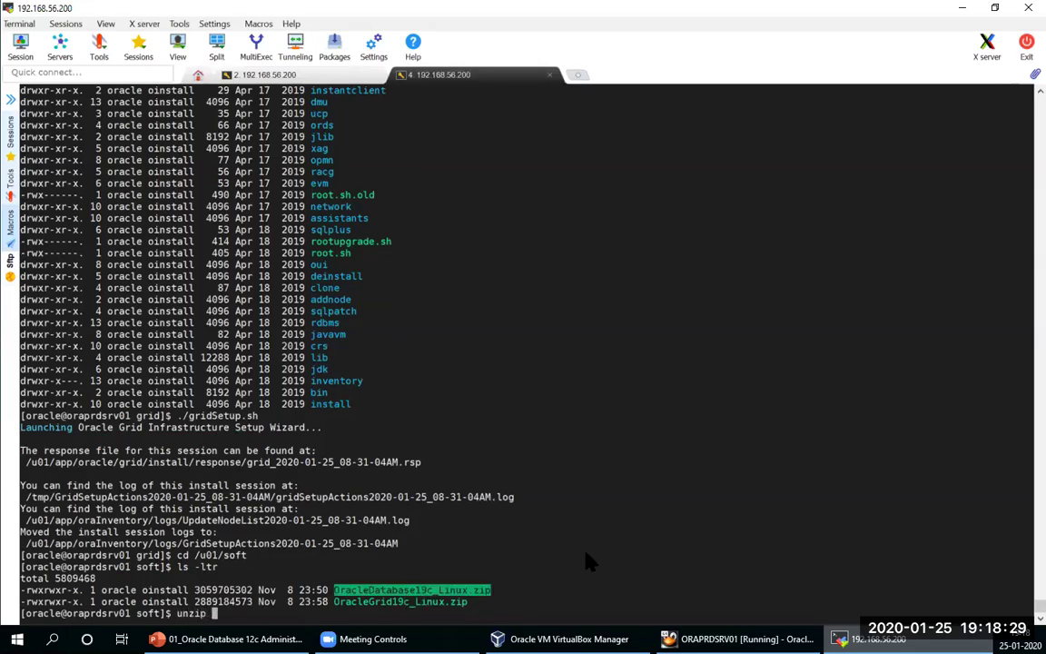
right_click(586, 561)
text(/)
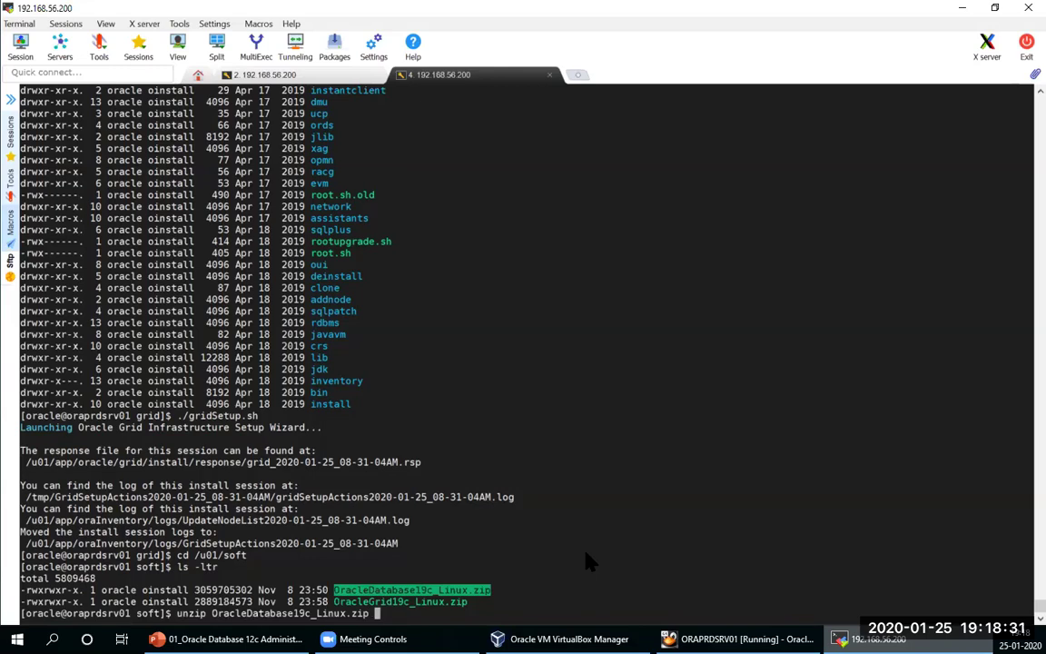
text(u01/app/oracle)
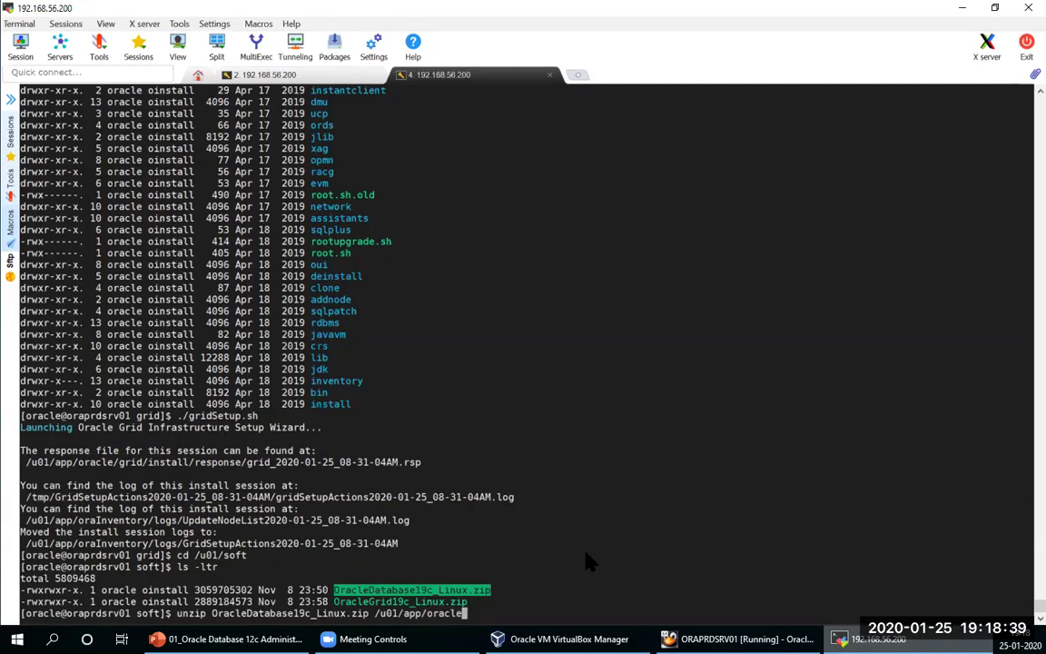
text(/product/19.0.0/dbhome_1/)
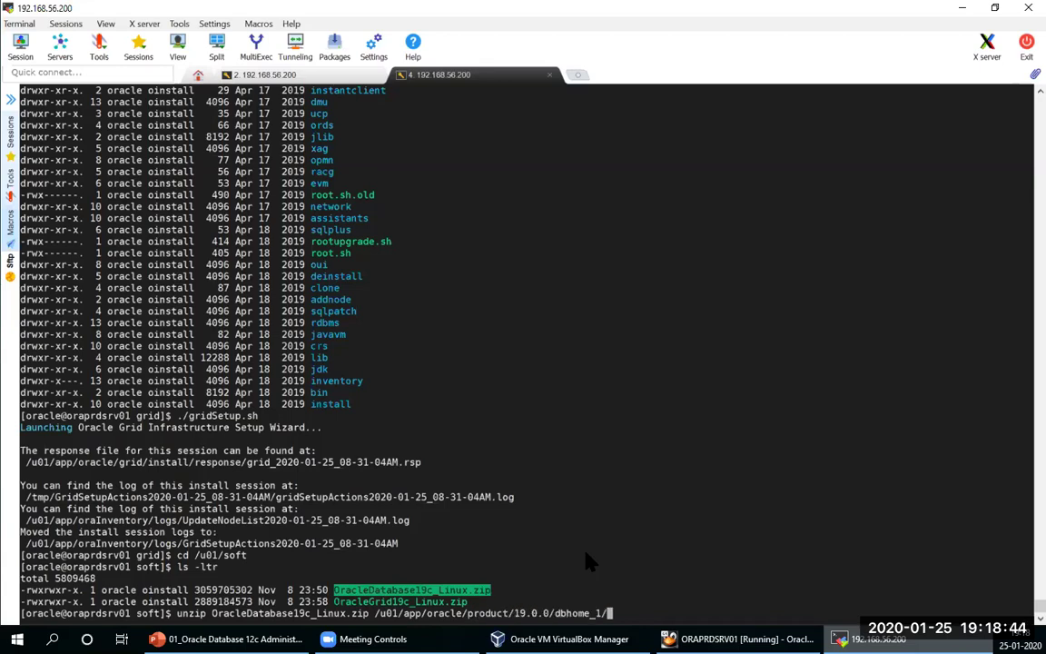
key(Return)
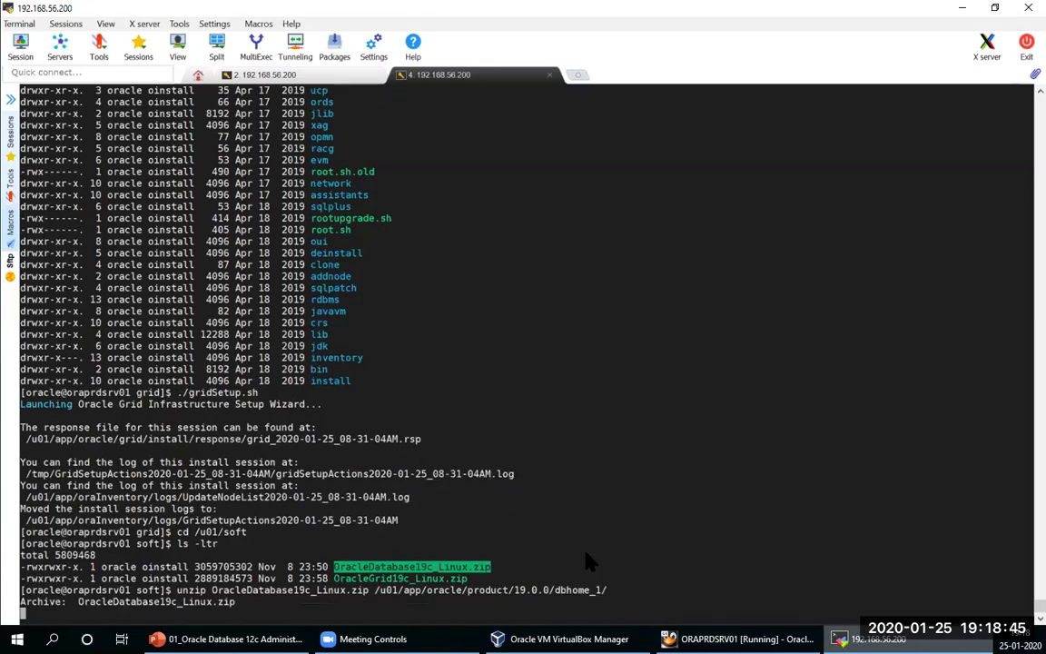
Step: Rerun the unzip with -d so it extracts into /u01/app/oracle/product/19.0.0/dbhome_1/
key(Up)
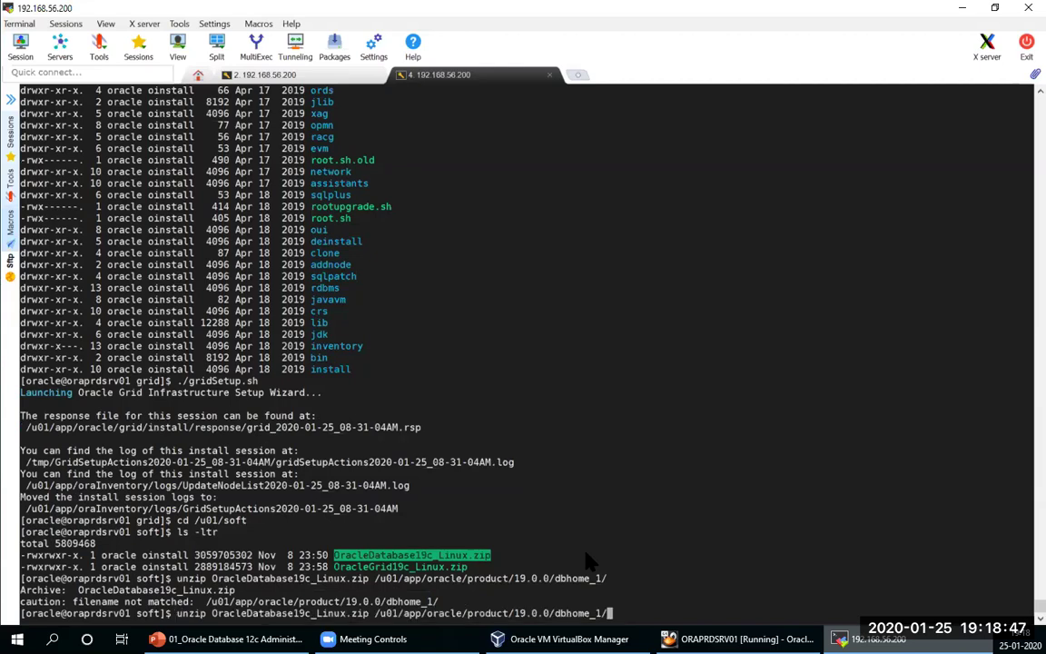
key(Left)
key(Left)
key(Left)
key(Left)
key(Left)
key(Left)
key(Left)
key(Left)
key(Left)
key(Left)
key(Left)
key(Left)
key(Left)
key(Left)
key(Left)
key(Left)
key(Left)
key(Left)
key(Left)
key(Left)
key(Left)
text(-d)
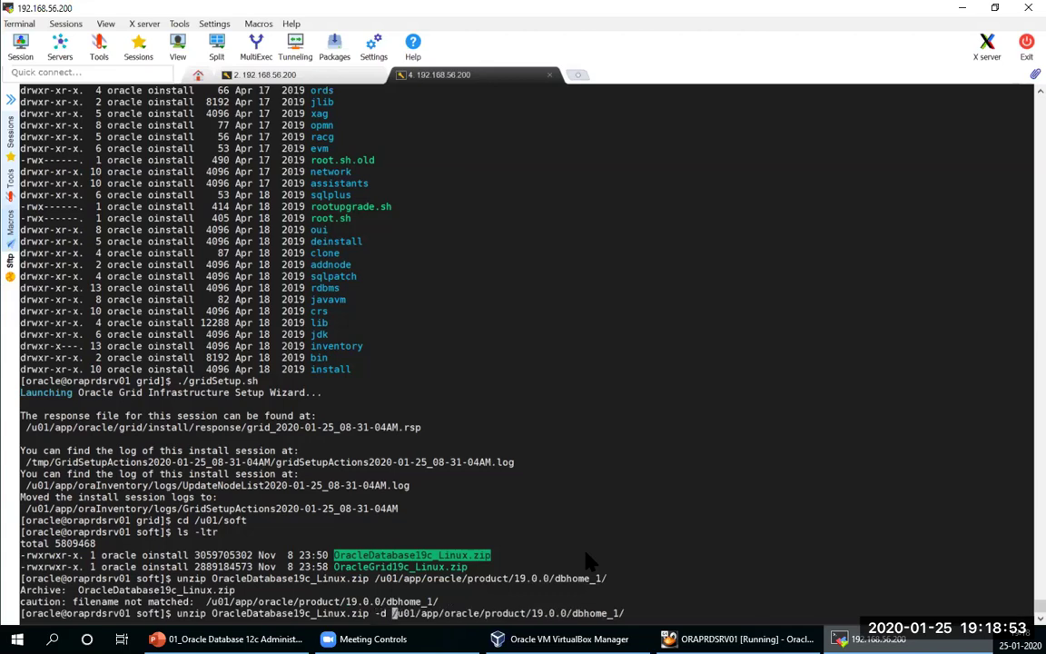
key(Return)
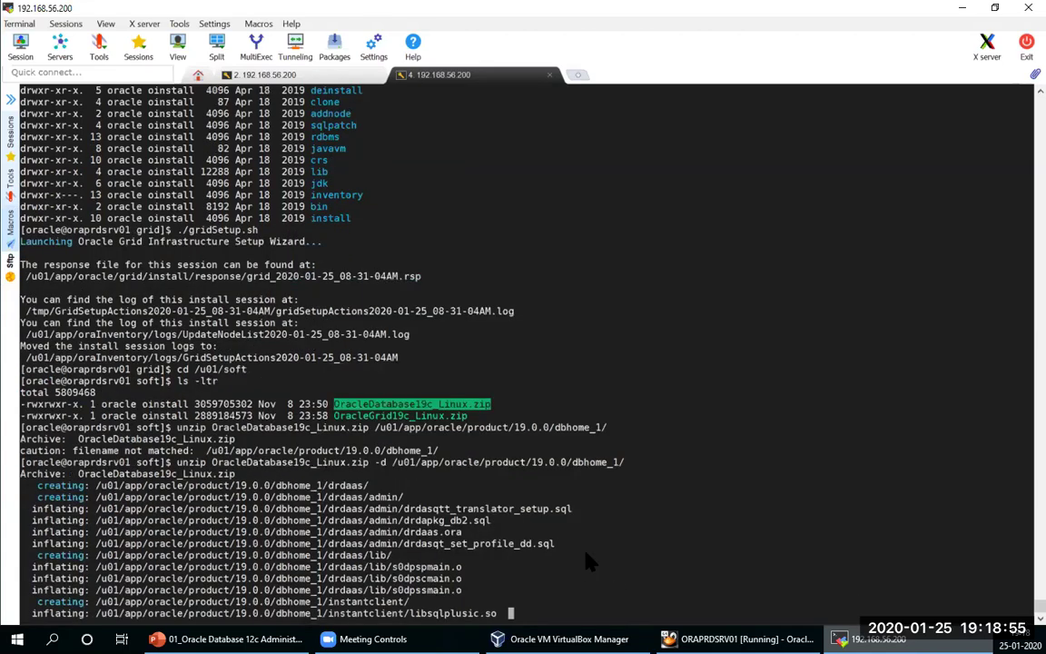